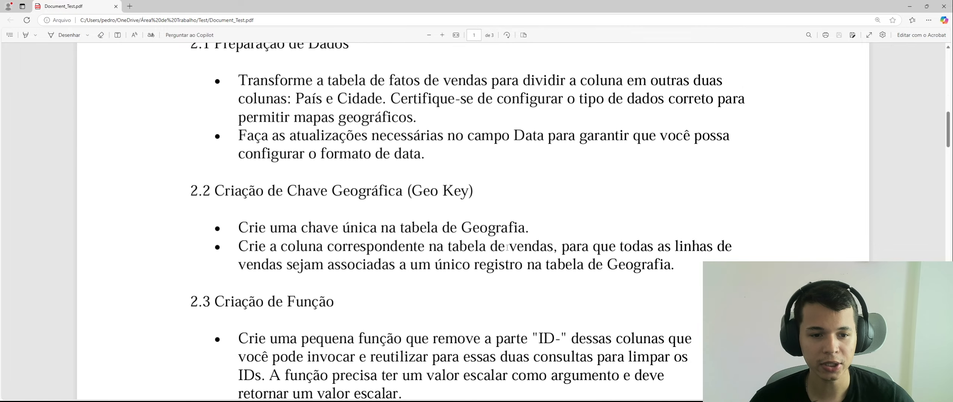
Read the data loading and data modelling instructions in Document_Test.pdf, from the folder parameter through the ID-cleaning function.
{"action": "scroll", "coordinate": [416, 265], "scroll_direction": "down", "scroll_amount": 5}
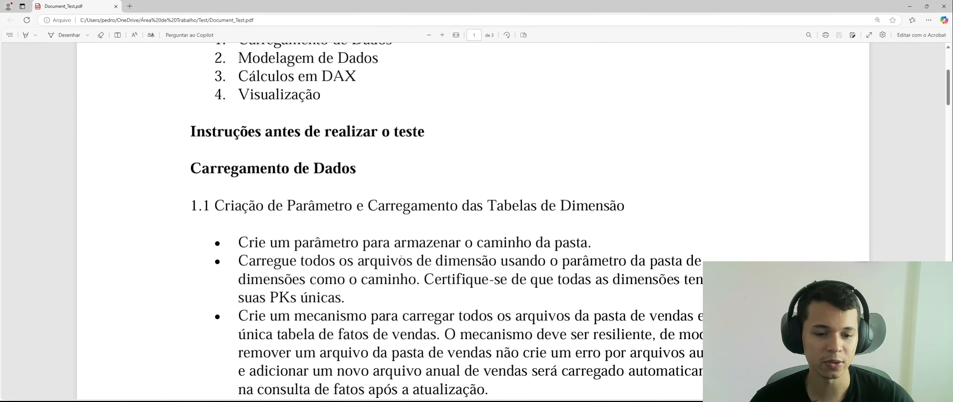
{"action": "scroll", "coordinate": [361, 244], "scroll_direction": "down", "scroll_amount": 8}
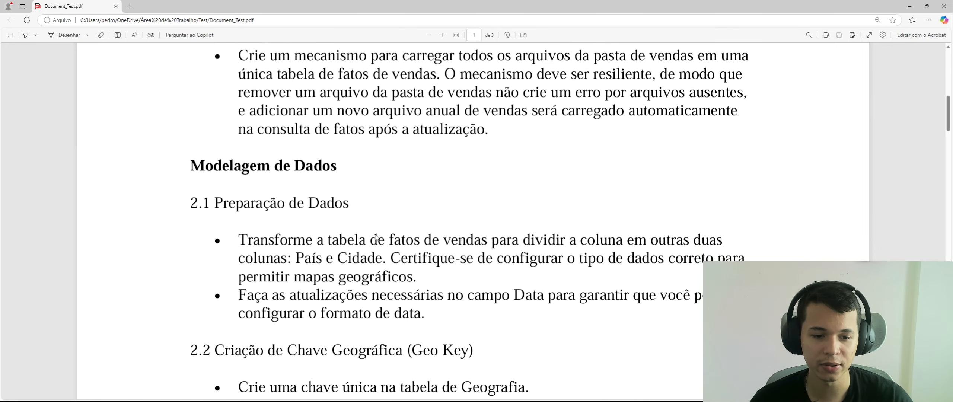
{"action": "scroll", "coordinate": [377, 232], "scroll_direction": "down", "scroll_amount": 5}
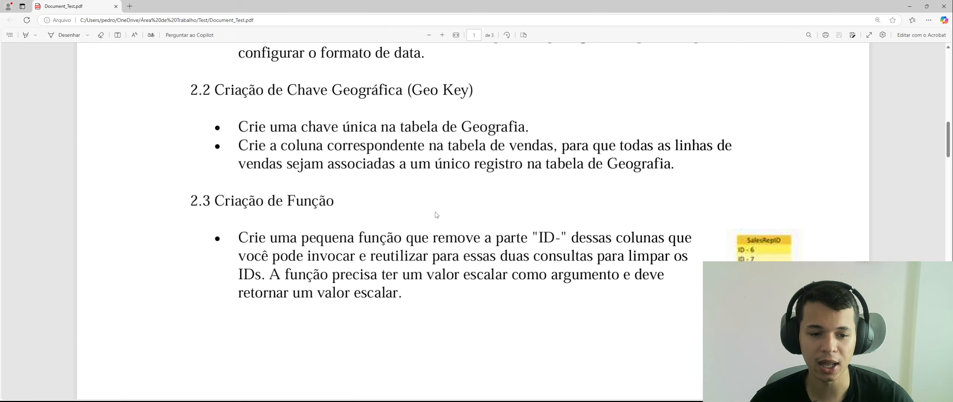
{"action": "scroll", "coordinate": [408, 221], "scroll_direction": "up", "scroll_amount": 3}
{"action": "scroll", "coordinate": [434, 234], "scroll_direction": "up", "scroll_amount": 2}
{"action": "scroll", "coordinate": [428, 238], "scroll_direction": "up", "scroll_amount": 4}
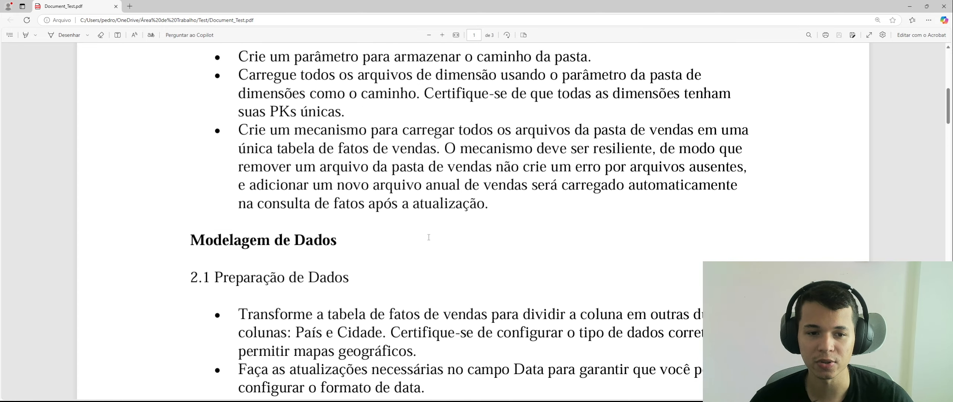
{"action": "scroll", "coordinate": [425, 241], "scroll_direction": "down", "scroll_amount": 2}
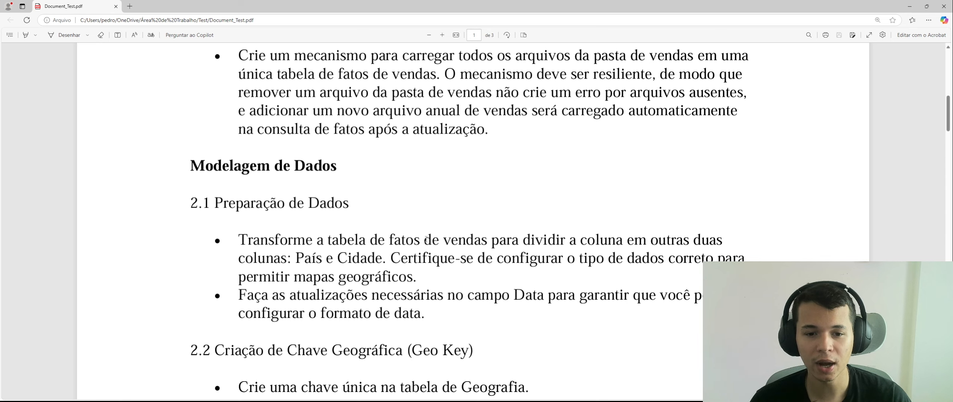
{"action": "scroll", "coordinate": [426, 240], "scroll_direction": "down", "scroll_amount": 5}
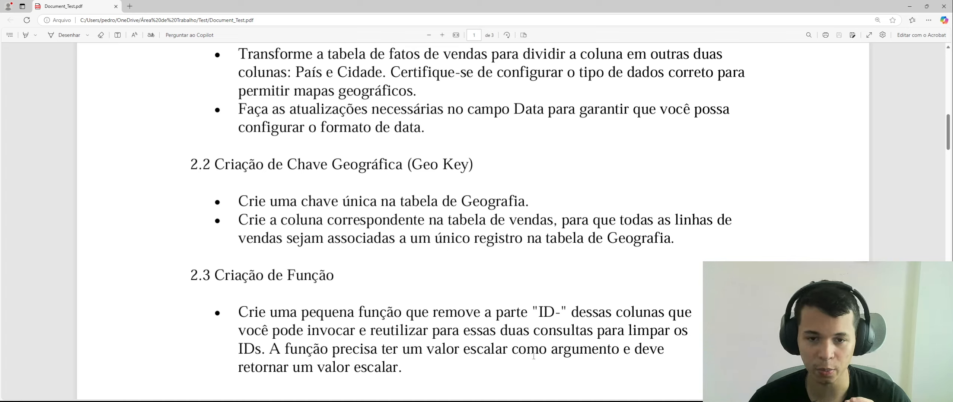
Switch to the PBI Test report in Power BI and look over the finished Dashboard Sales Analysis page.
{"action": "mouse_move", "coordinate": [525, 400]}
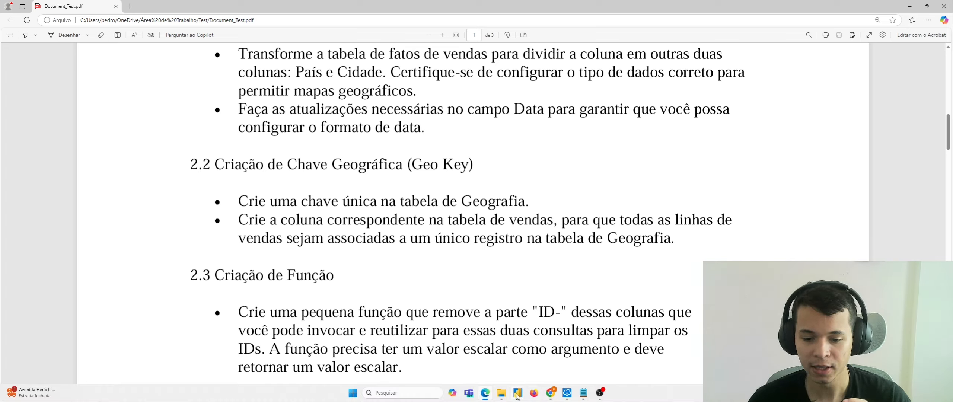
{"action": "left_click", "coordinate": [527, 382]}
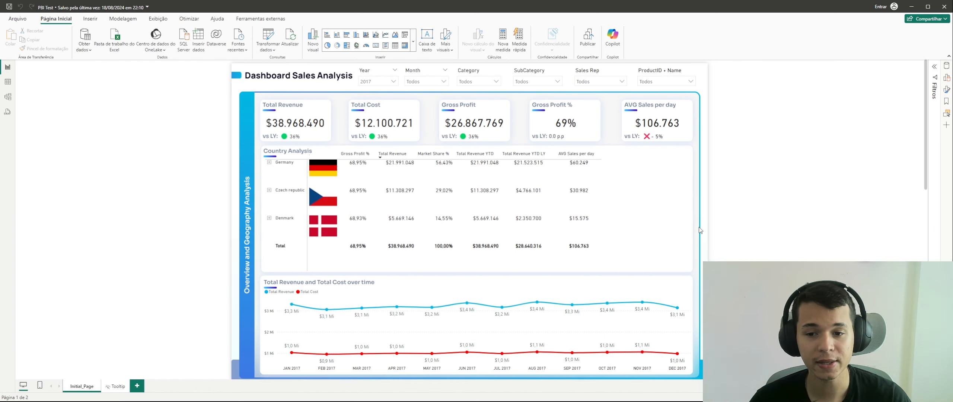
{"action": "scroll", "coordinate": [699, 230], "scroll_direction": "down", "scroll_amount": 4}
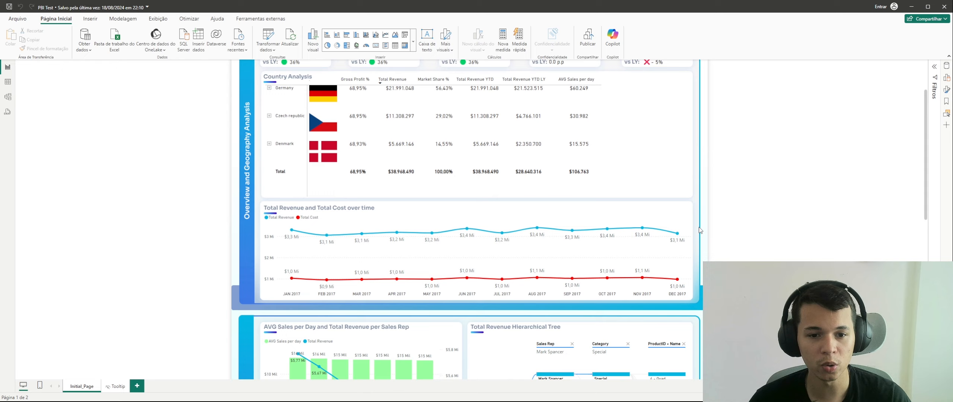
{"action": "scroll", "coordinate": [699, 229], "scroll_direction": "up", "scroll_amount": 4}
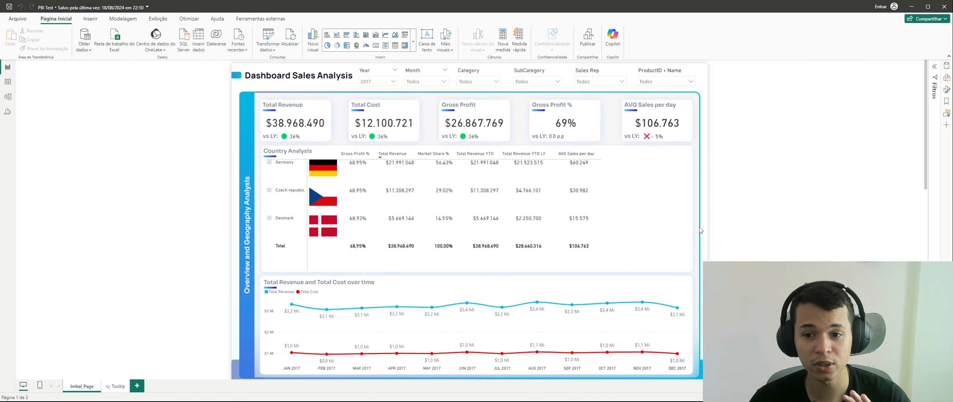
{"action": "scroll", "coordinate": [699, 230], "scroll_direction": "down", "scroll_amount": 5}
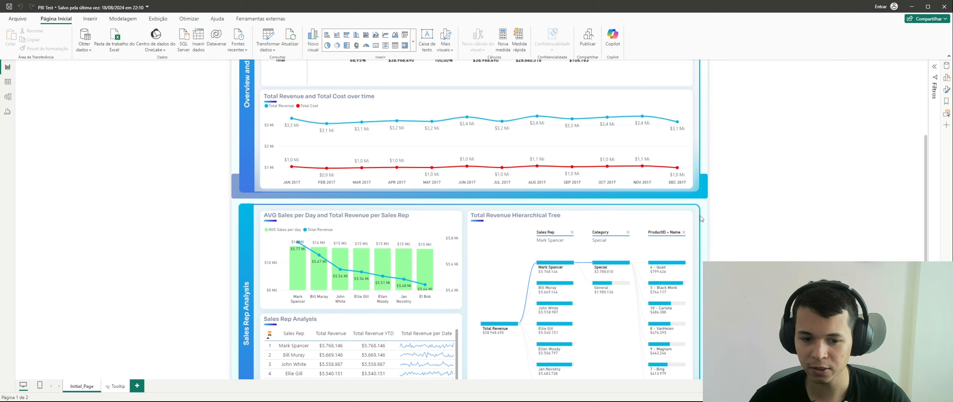
{"action": "scroll", "coordinate": [700, 219], "scroll_direction": "up", "scroll_amount": 5}
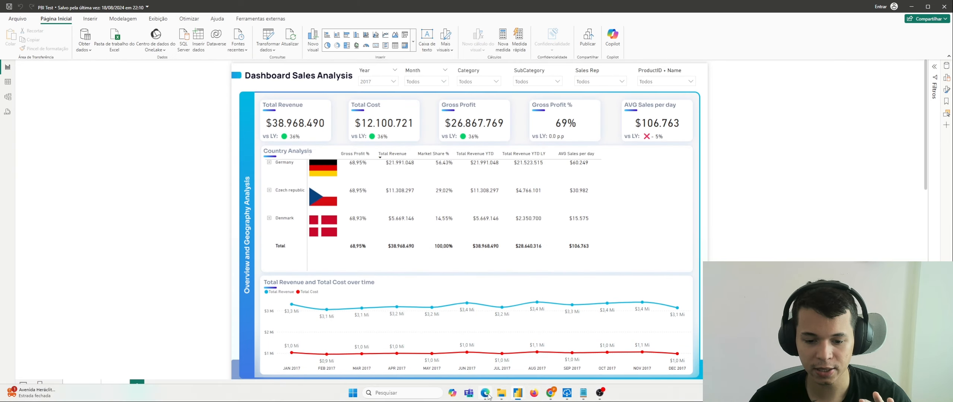
Return to the test PDF in Edge and read the DAX calculation requirements, from Receita Total to Receita Média por Dia.
{"action": "left_click", "coordinate": [485, 393]}
{"action": "scroll", "coordinate": [562, 239], "scroll_direction": "down", "scroll_amount": 10}
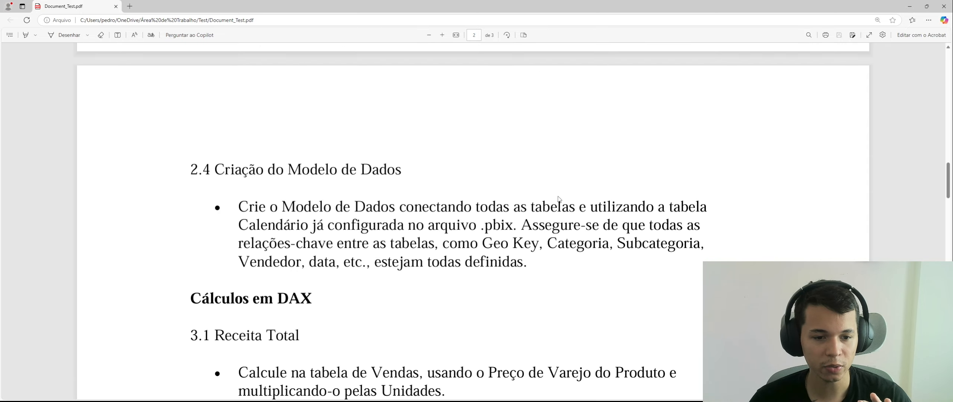
{"action": "scroll", "coordinate": [552, 194], "scroll_direction": "down", "scroll_amount": 1}
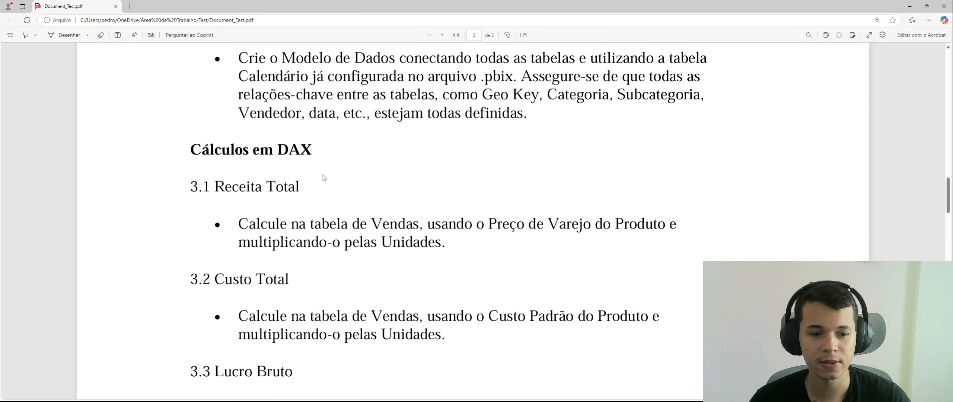
{"action": "scroll", "coordinate": [323, 174], "scroll_direction": "down", "scroll_amount": 1}
{"action": "scroll", "coordinate": [290, 195], "scroll_direction": "down", "scroll_amount": 2}
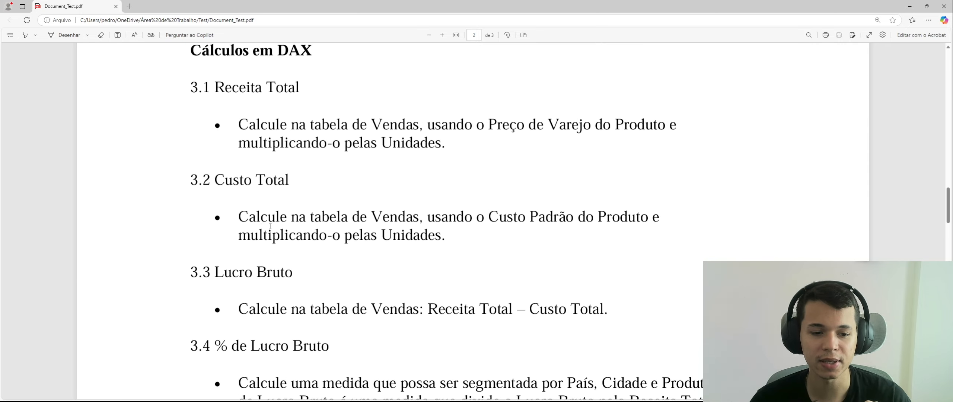
{"action": "scroll", "coordinate": [260, 218], "scroll_direction": "down", "scroll_amount": 4}
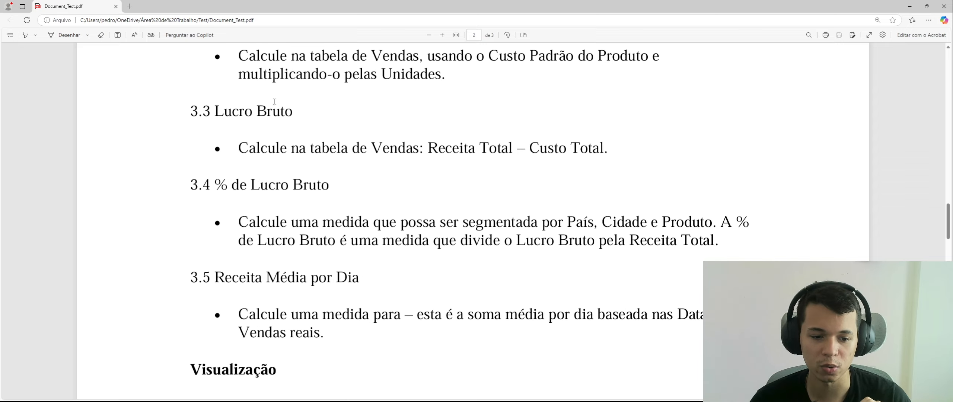
{"action": "scroll", "coordinate": [312, 233], "scroll_direction": "down", "scroll_amount": 1}
{"action": "scroll", "coordinate": [310, 246], "scroll_direction": "up", "scroll_amount": 5}
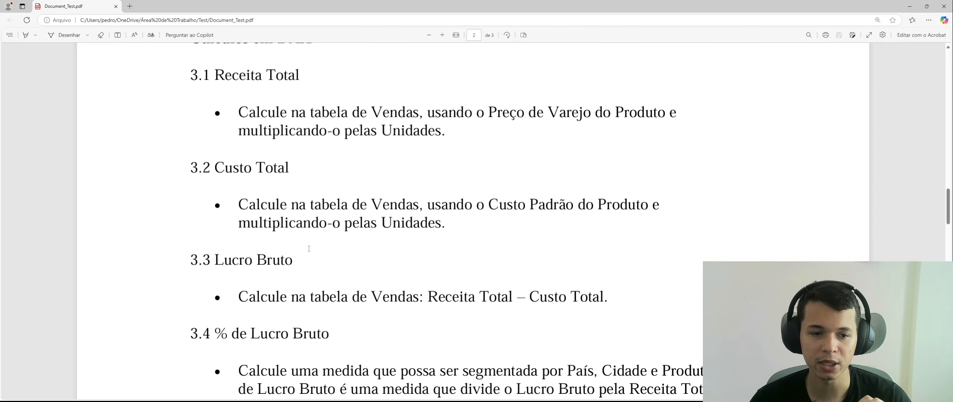
{"action": "scroll", "coordinate": [318, 201], "scroll_direction": "up", "scroll_amount": 2}
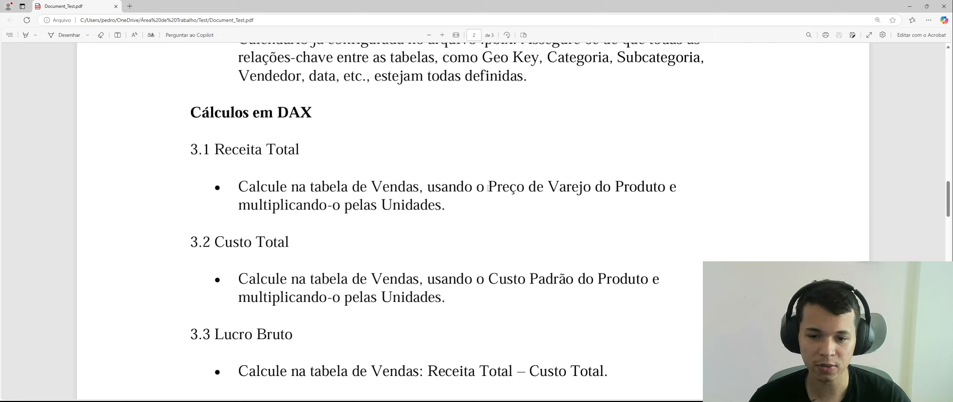
{"action": "left_click_drag", "start_coordinate": [486, 188], "coordinate": [663, 193]}
{"action": "left_click", "coordinate": [378, 211]}
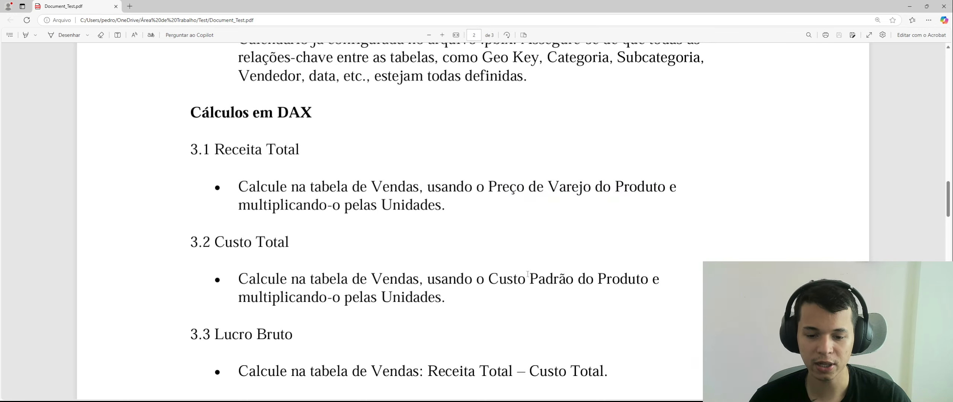
Switch to the Interview Test_PART01 report in Power BI, collapse the dCategory fields and review the table relationships in the data model.
{"action": "mouse_move", "coordinate": [518, 393]}
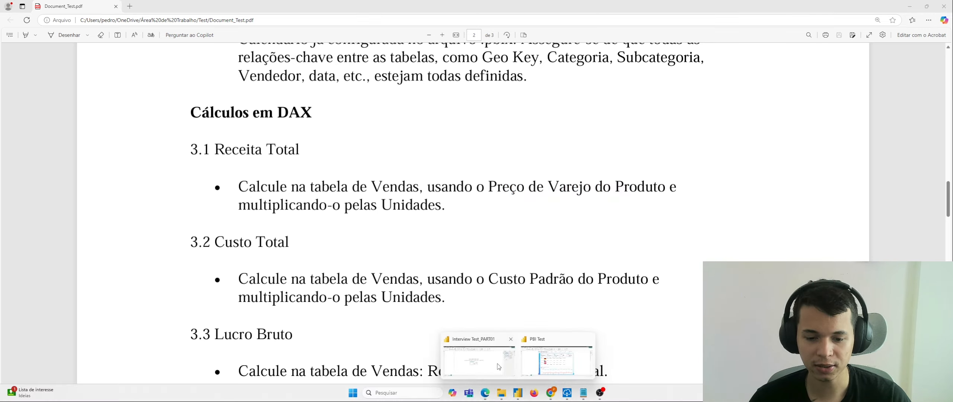
{"action": "left_click", "coordinate": [499, 367]}
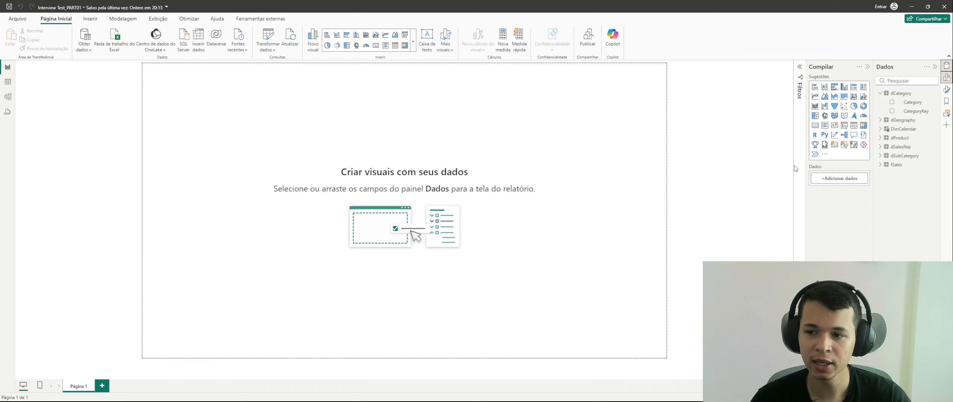
{"action": "left_click", "coordinate": [880, 94]}
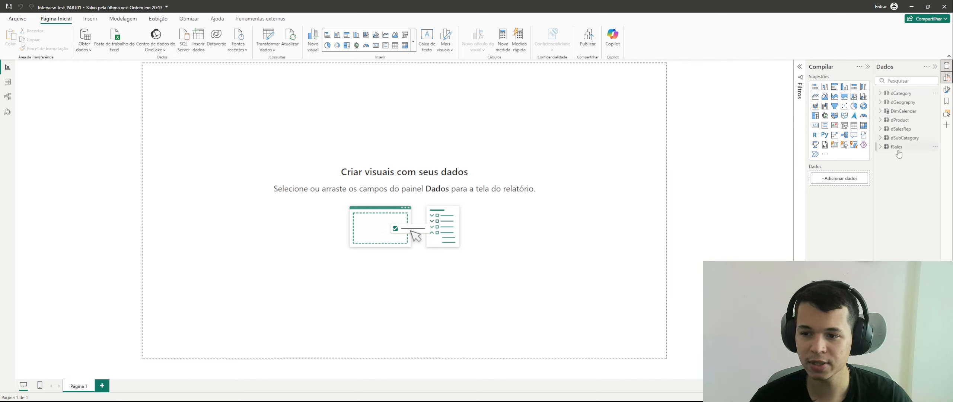
{"action": "left_click", "coordinate": [15, 87]}
{"action": "left_click", "coordinate": [11, 98]}
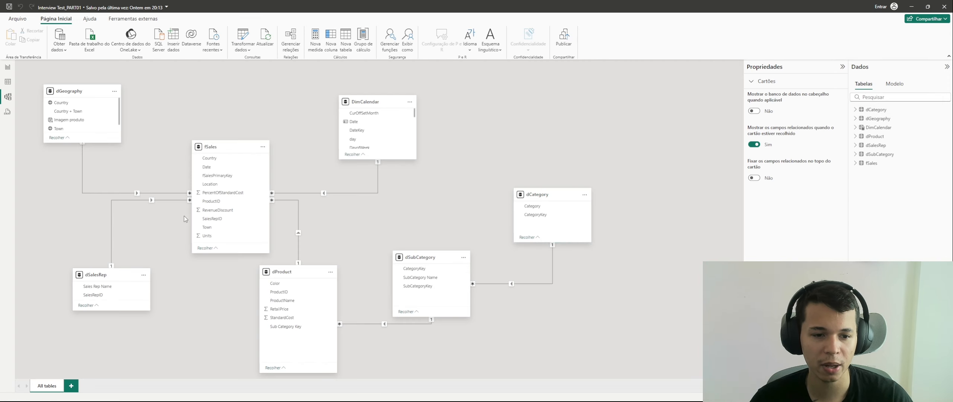
From the report view, create an empty table by entering data, name it Medidas_DAX and load it into the model.
{"action": "left_click", "coordinate": [8, 67]}
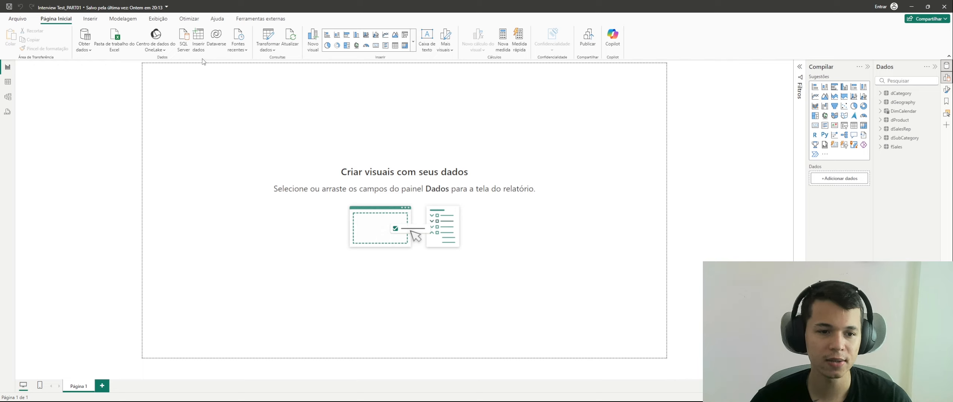
{"action": "left_click", "coordinate": [199, 46]}
{"action": "left_click_drag", "start_coordinate": [373, 296], "coordinate": [333, 299]}
{"action": "type", "text": "Me"}
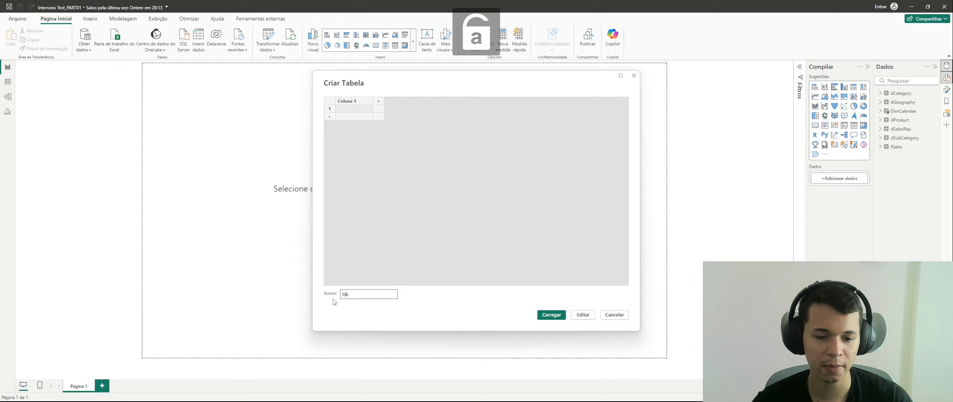
{"action": "type", "text": "didas"}
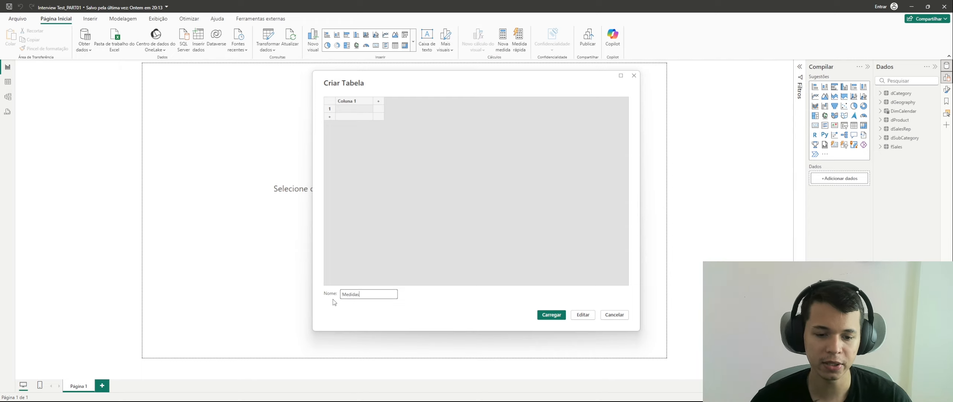
{"action": "type", "text": " DAX"}
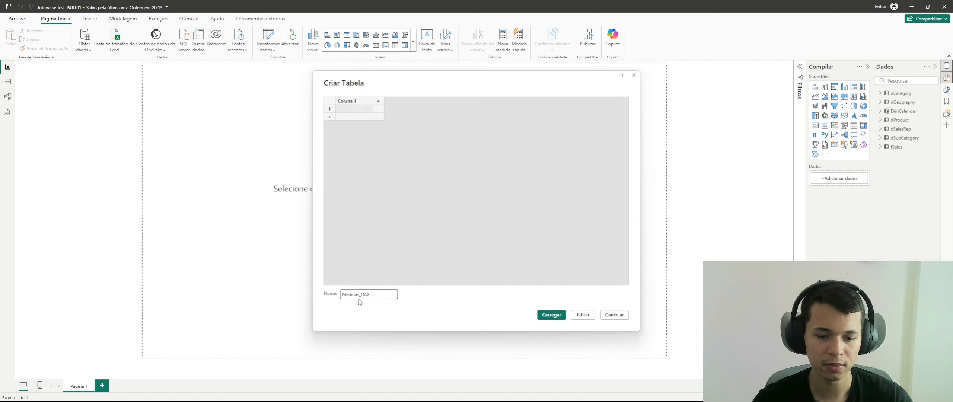
{"action": "left_click", "coordinate": [554, 316]}
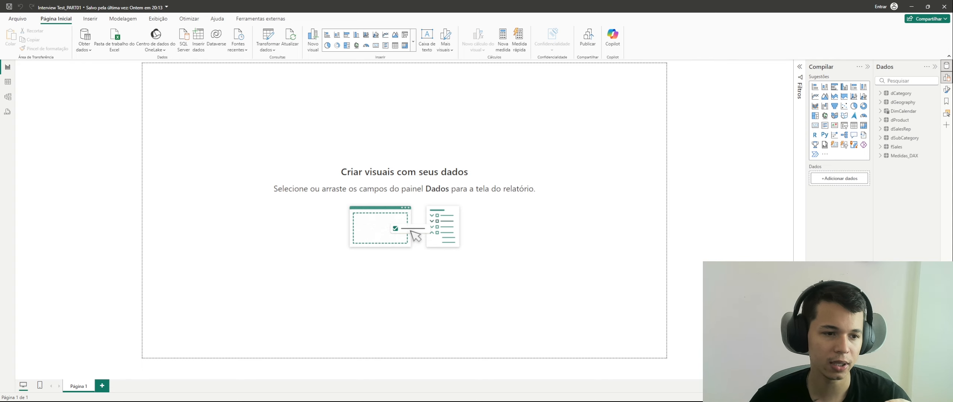
Examine the fSales table's data, focusing on the ProductID and Units columns needed for the revenue calculation.
{"action": "left_click", "coordinate": [8, 81]}
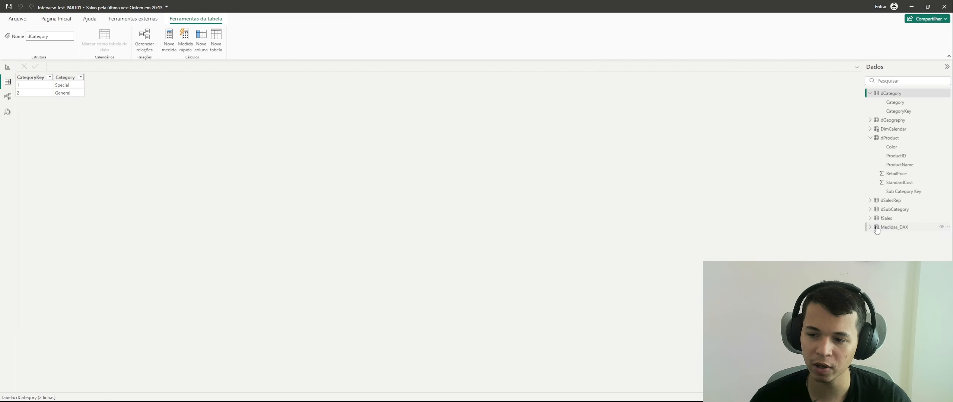
{"action": "left_click", "coordinate": [888, 218]}
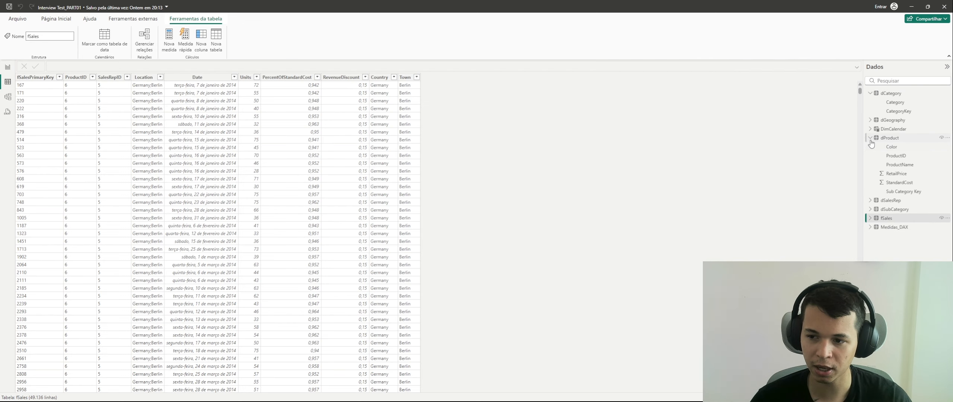
{"action": "left_click", "coordinate": [870, 138]}
{"action": "left_click", "coordinate": [871, 95]}
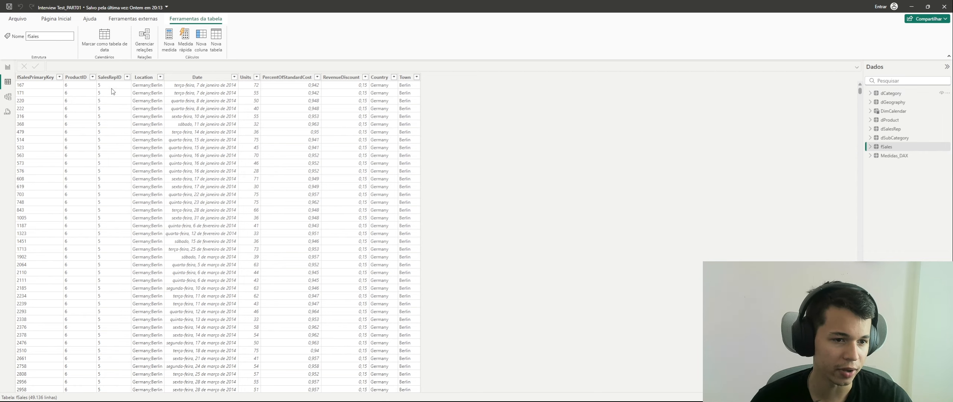
{"action": "left_click", "coordinate": [82, 86]}
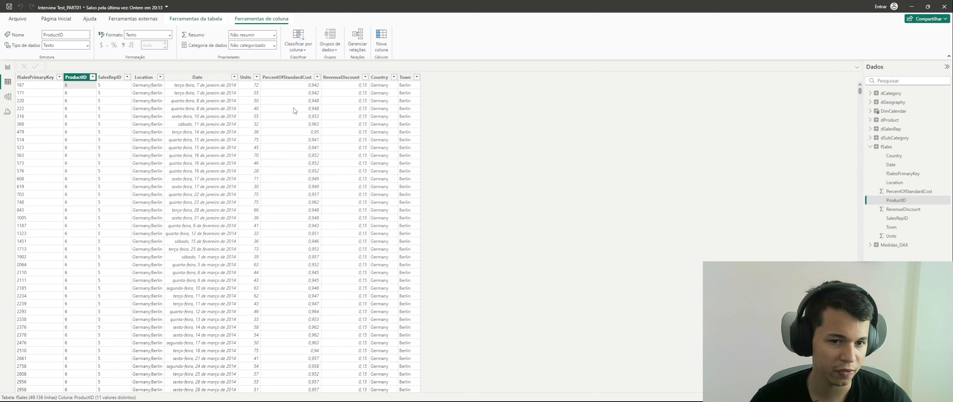
{"action": "left_click", "coordinate": [256, 88]}
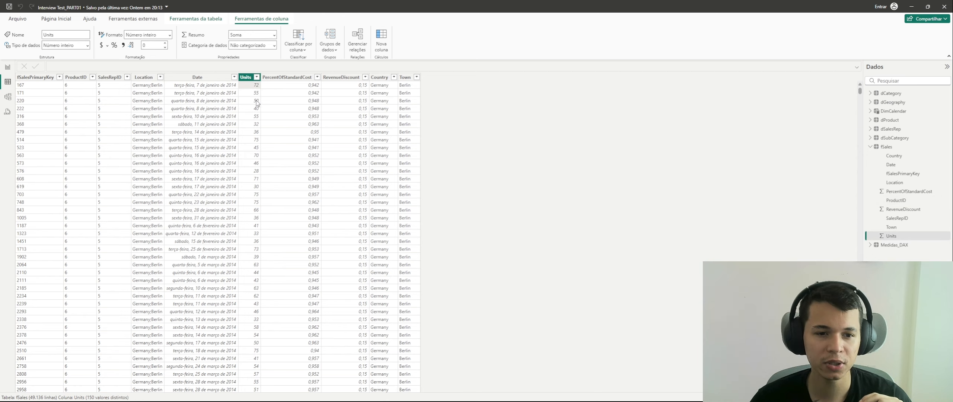
{"action": "left_click", "coordinate": [84, 84]}
{"action": "left_click", "coordinate": [251, 162]}
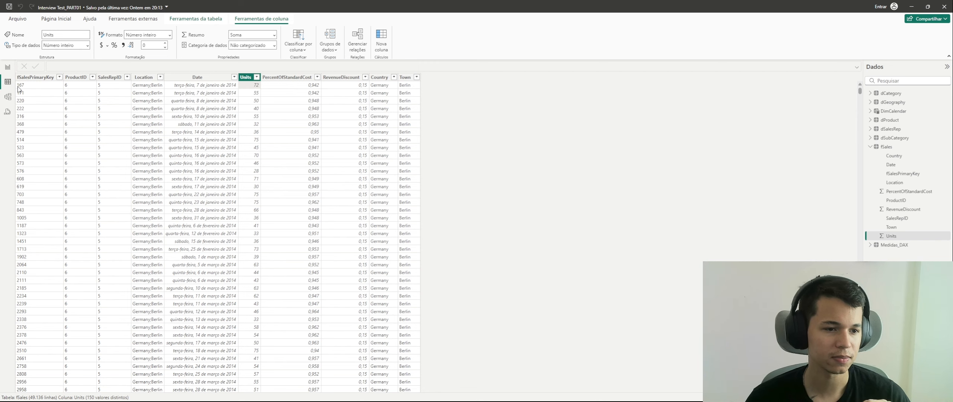
{"action": "left_click", "coordinate": [113, 99]}
{"action": "left_click", "coordinate": [896, 200]}
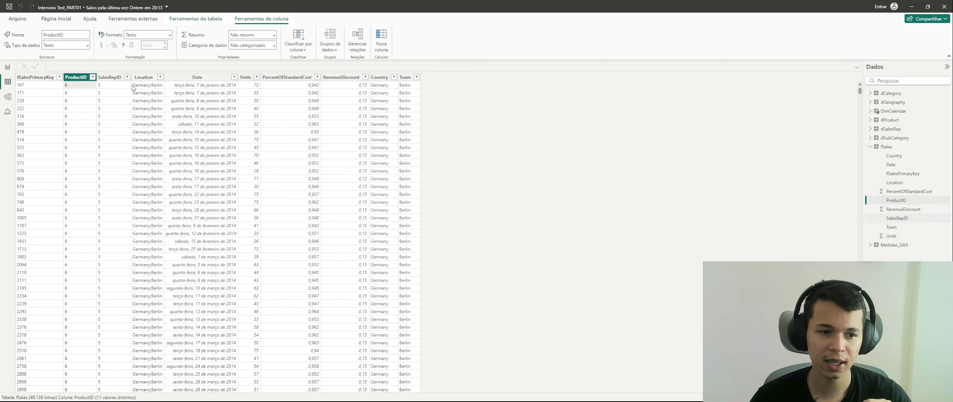
Collapse the fSales fields and examine the dProduct table, matching the RetailPrice value to ProductID 6.
{"action": "left_click", "coordinate": [871, 147]}
{"action": "left_click", "coordinate": [900, 123]}
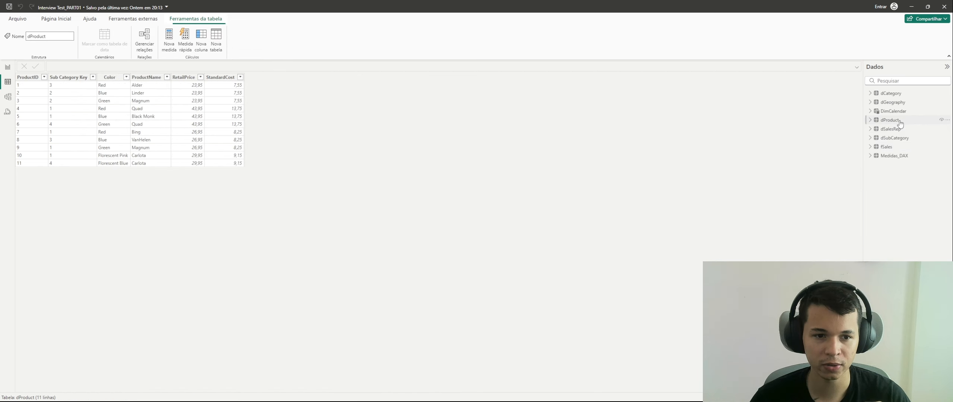
{"action": "left_click", "coordinate": [199, 88]}
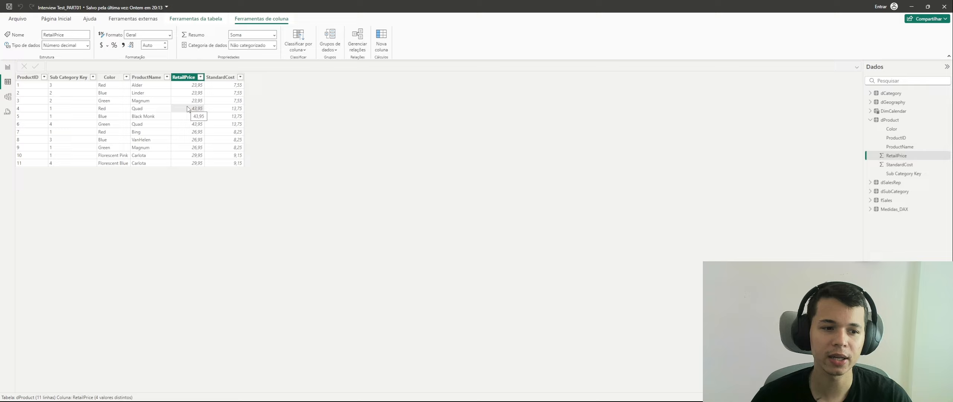
{"action": "left_click", "coordinate": [25, 128]}
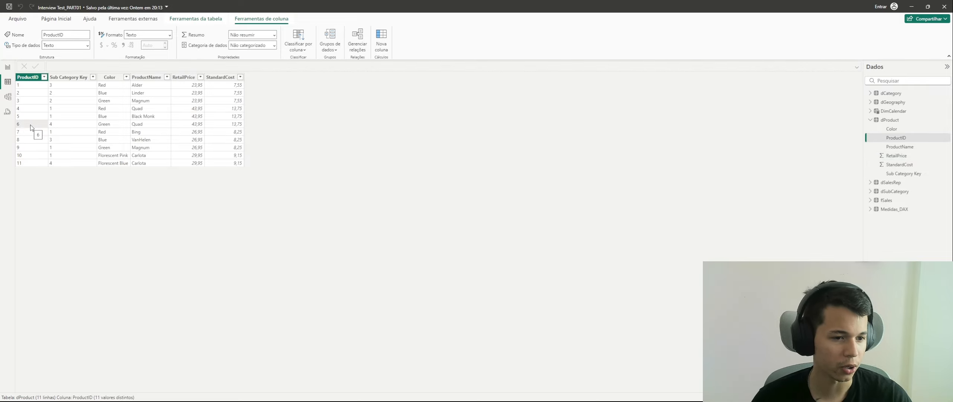
{"action": "left_click", "coordinate": [200, 126]}
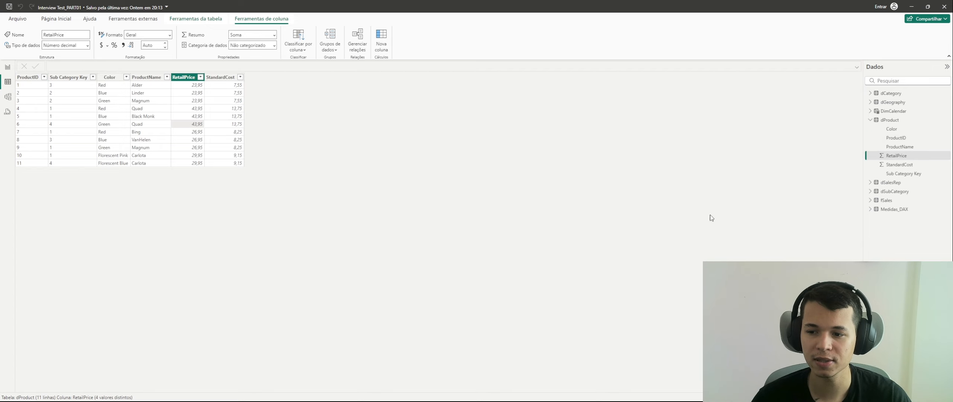
Compare ProductID and Units in the first fSales row with the RetailPrice of product 6 in dProduct.
{"action": "left_click", "coordinate": [890, 200]}
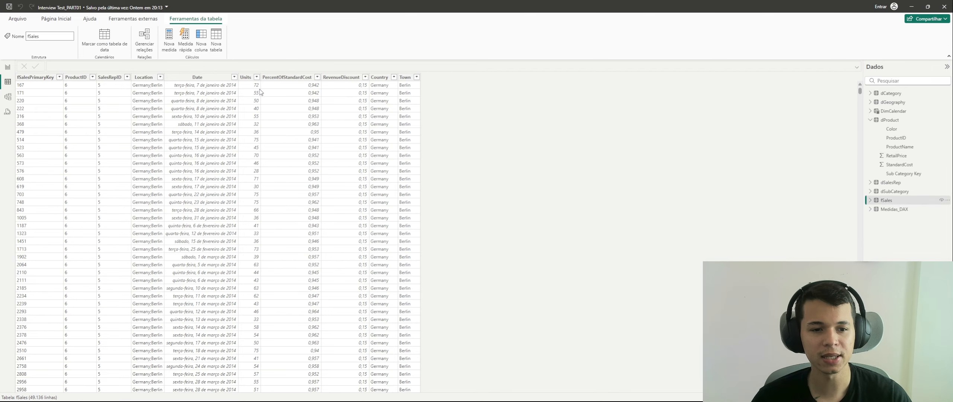
{"action": "left_click", "coordinate": [76, 85]}
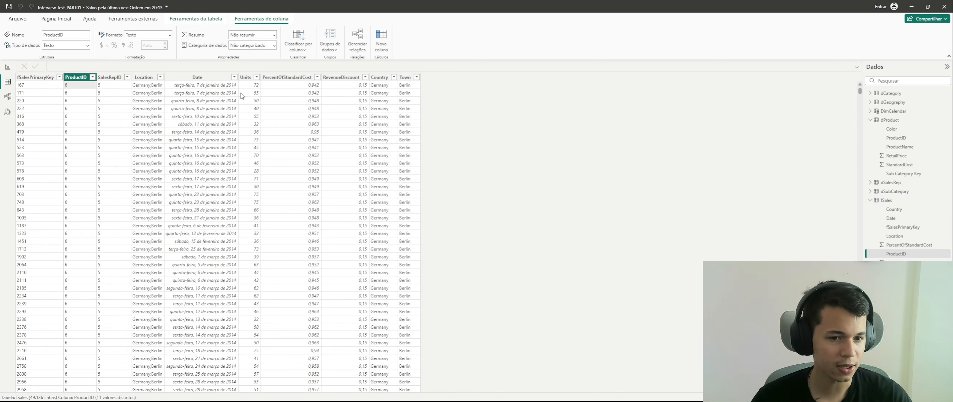
{"action": "left_click", "coordinate": [254, 88]}
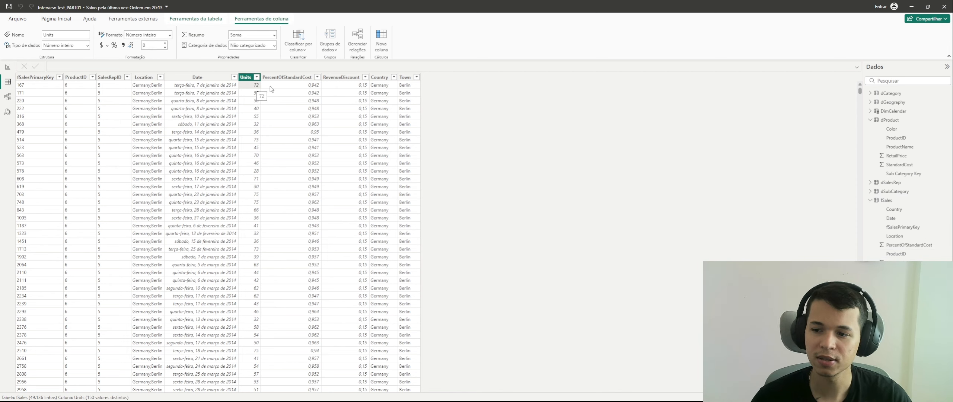
{"action": "left_click", "coordinate": [894, 120]}
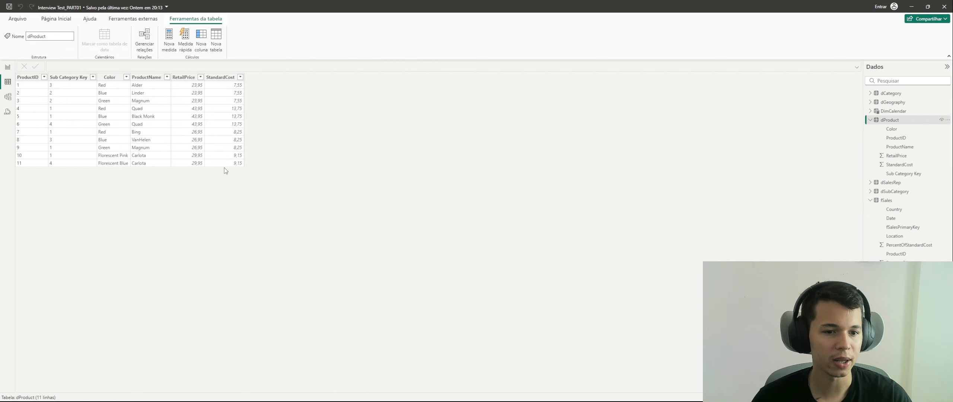
{"action": "left_click", "coordinate": [197, 129]}
Find a product 11 sale further down fSales, check the Units column, and look up that product's RetailPrice in dProduct.
{"action": "left_click", "coordinate": [887, 200]}
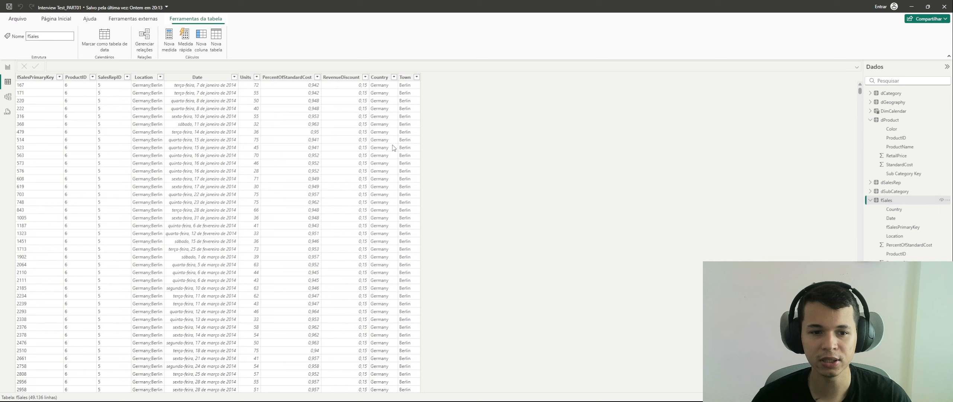
{"action": "left_click", "coordinate": [252, 97]}
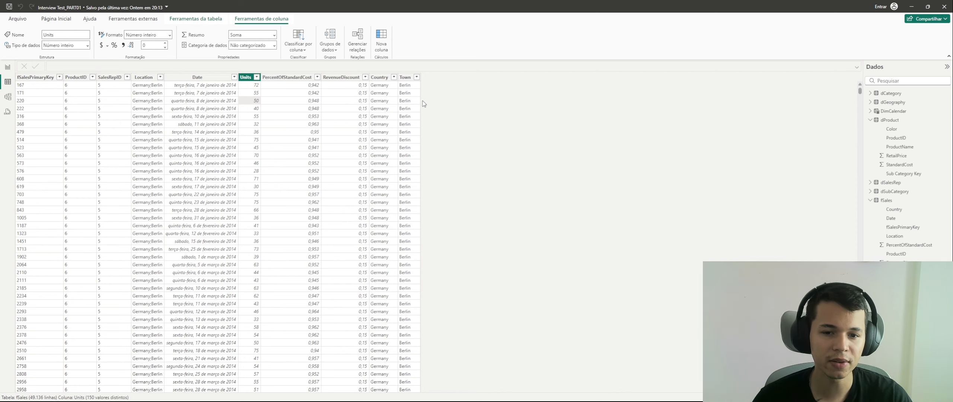
{"action": "scroll", "coordinate": [216, 157], "scroll_direction": "down", "scroll_amount": 8}
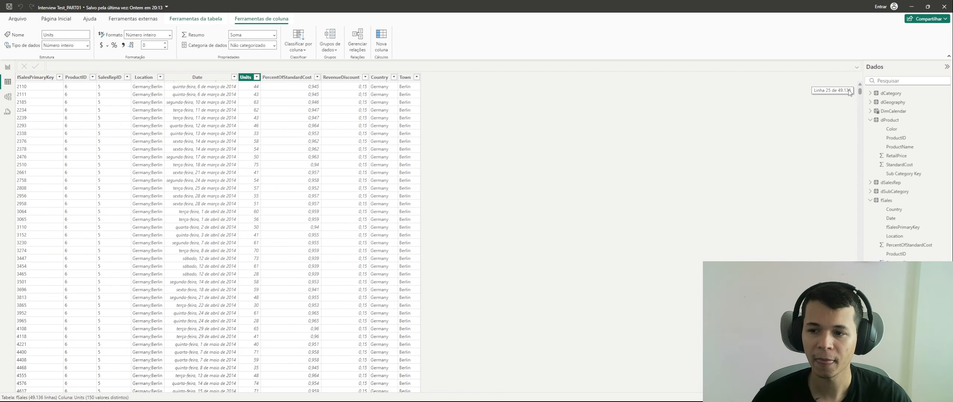
{"action": "left_click_drag", "start_coordinate": [850, 93], "coordinate": [865, 172]}
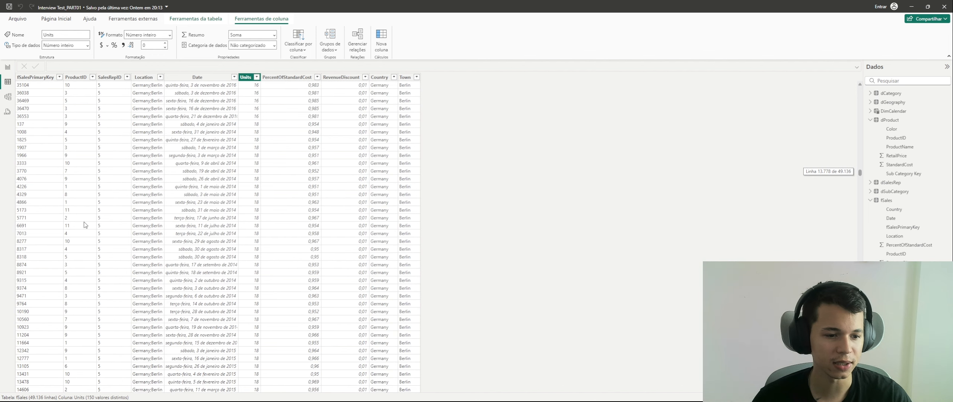
{"action": "left_click", "coordinate": [73, 228]}
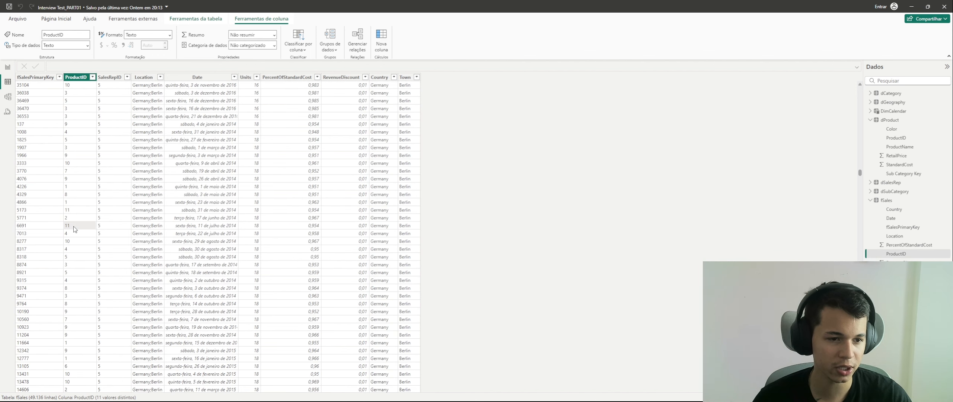
{"action": "left_click", "coordinate": [254, 219]}
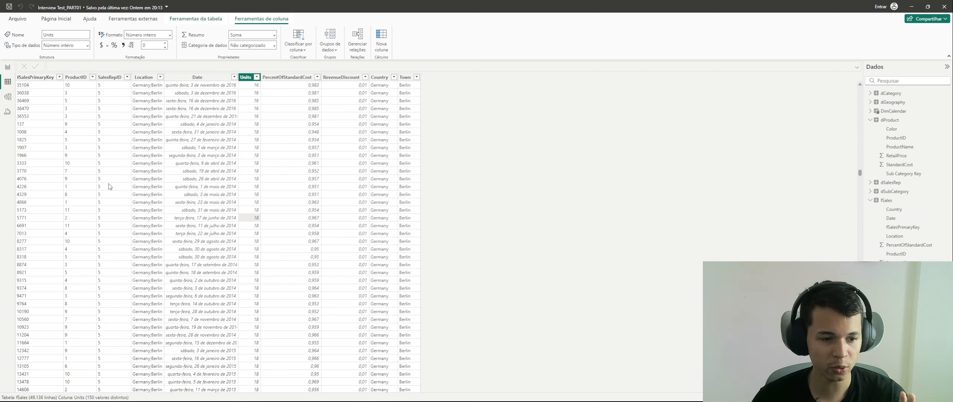
{"action": "left_click", "coordinate": [892, 120]}
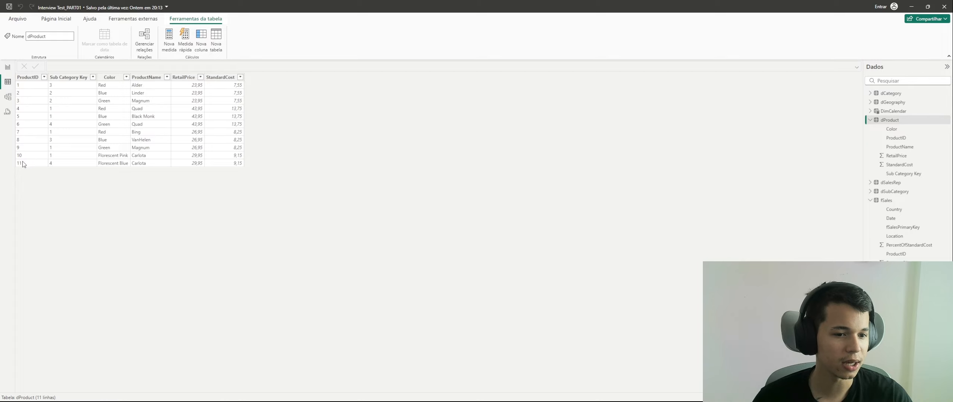
{"action": "left_click", "coordinate": [190, 164]}
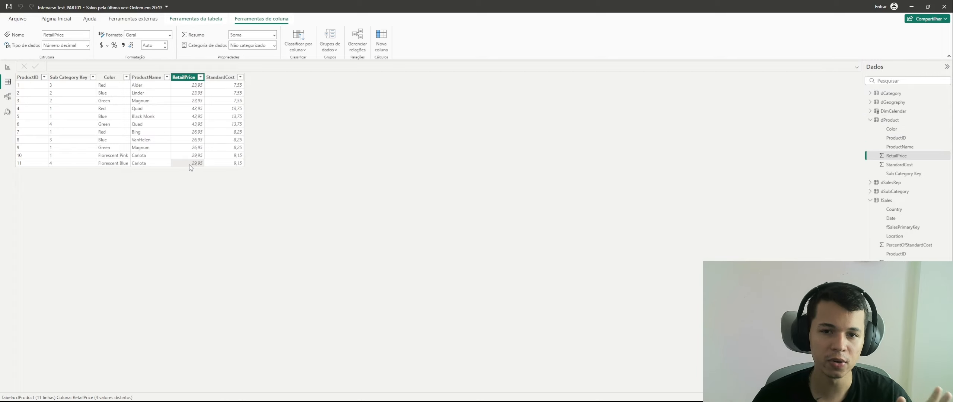
Return to the fSales data and review the Units values row by row.
{"action": "left_click", "coordinate": [885, 201]}
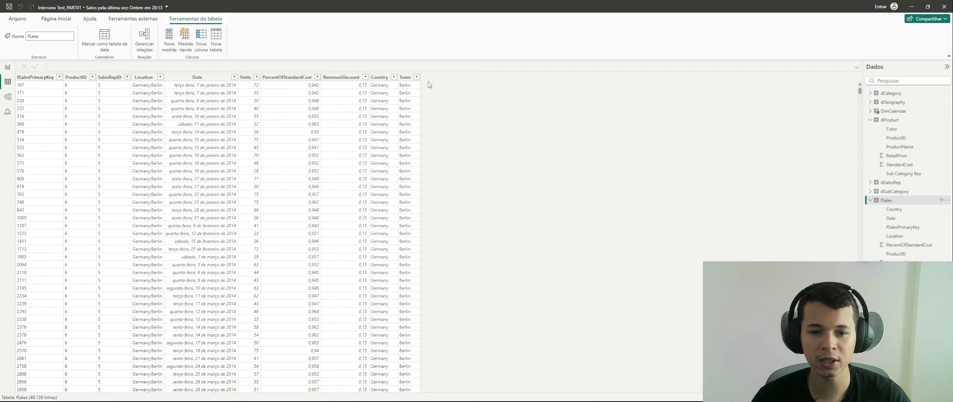
{"action": "left_click", "coordinate": [254, 258]}
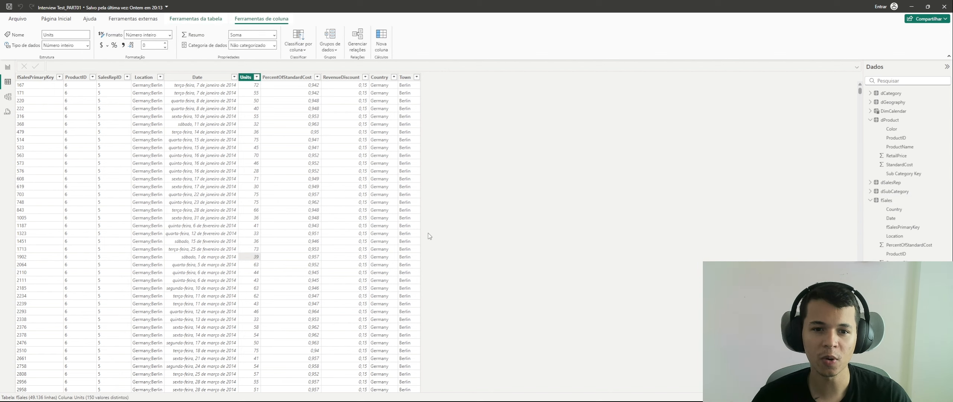
{"action": "left_click", "coordinate": [240, 188]}
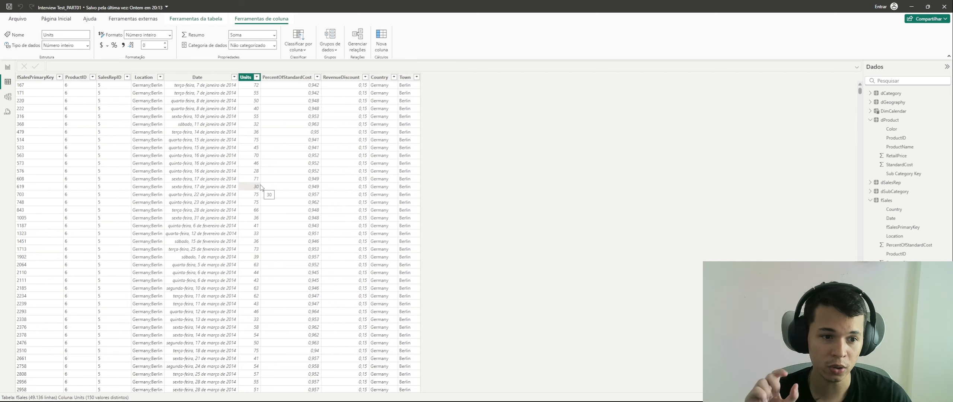
{"action": "left_click", "coordinate": [253, 203]}
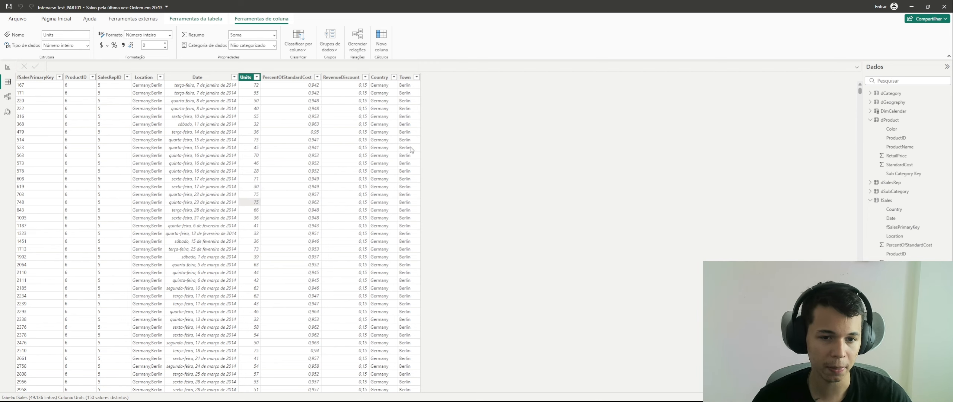
{"action": "scroll", "coordinate": [444, 164], "scroll_direction": "down", "scroll_amount": 3}
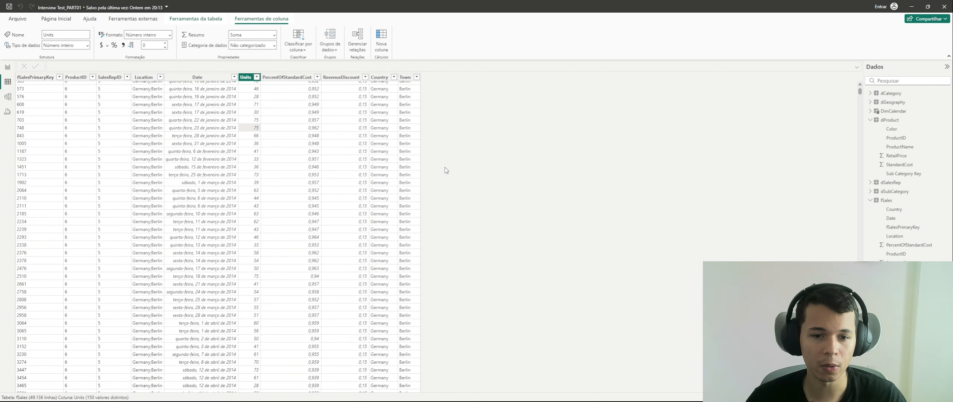
{"action": "scroll", "coordinate": [446, 170], "scroll_direction": "up", "scroll_amount": 3}
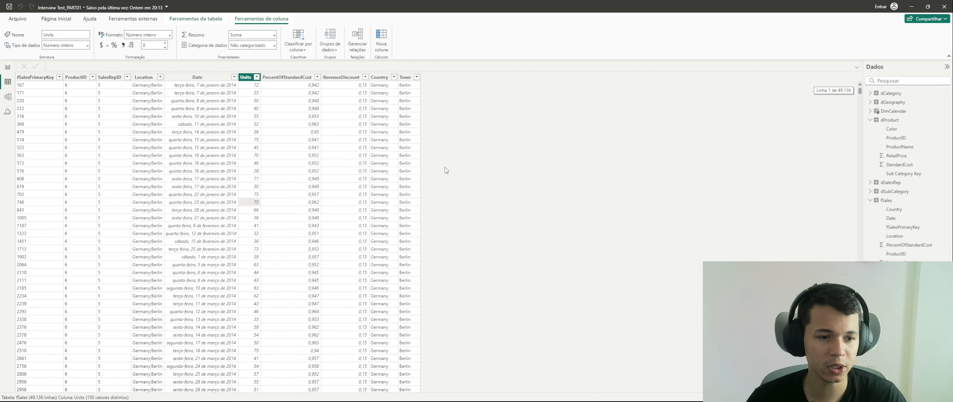
Go through the ProductID rows in fSales and locate the matching ProductID 6 record in dProduct.
{"action": "left_click", "coordinate": [71, 87]}
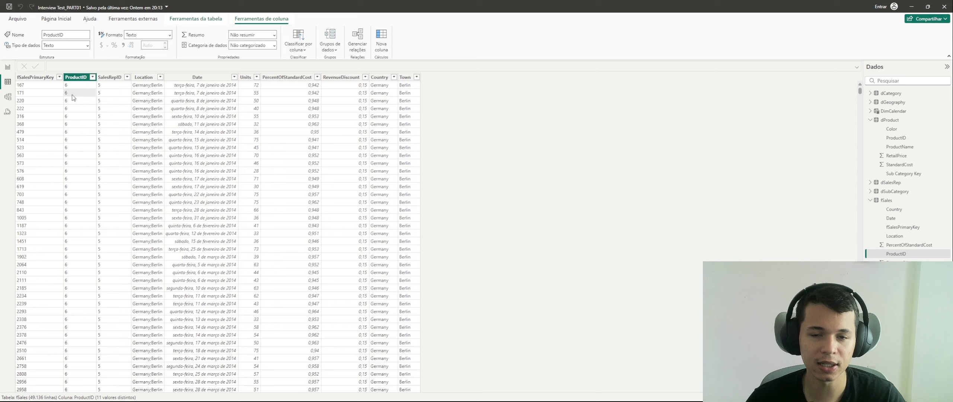
{"action": "key", "text": "Down"}
{"action": "key", "text": "Down"}
{"action": "key", "text": "Down"}
{"action": "key", "text": "Down"}
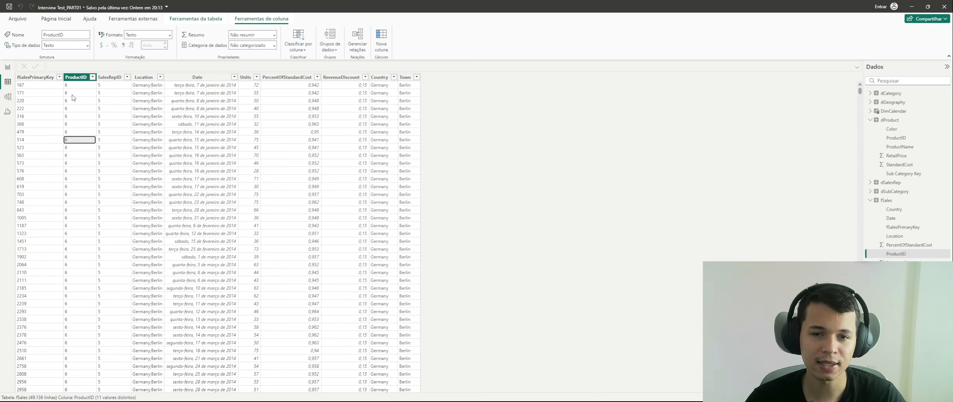
{"action": "left_click", "coordinate": [892, 123]}
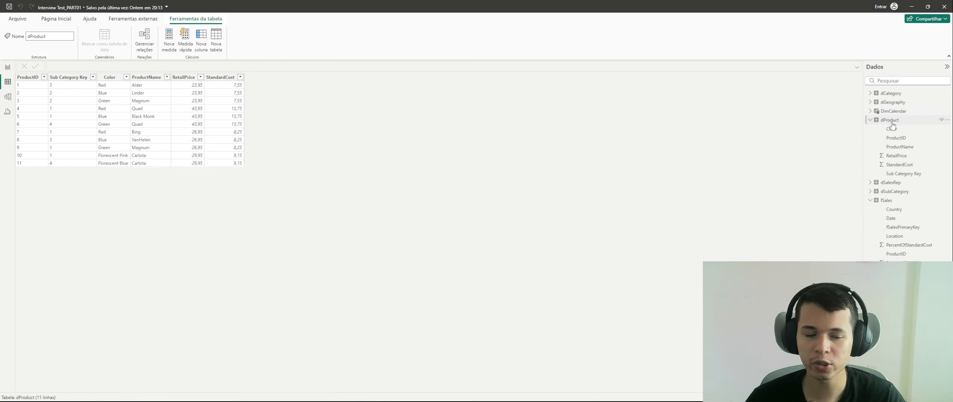
{"action": "left_click", "coordinate": [41, 120]}
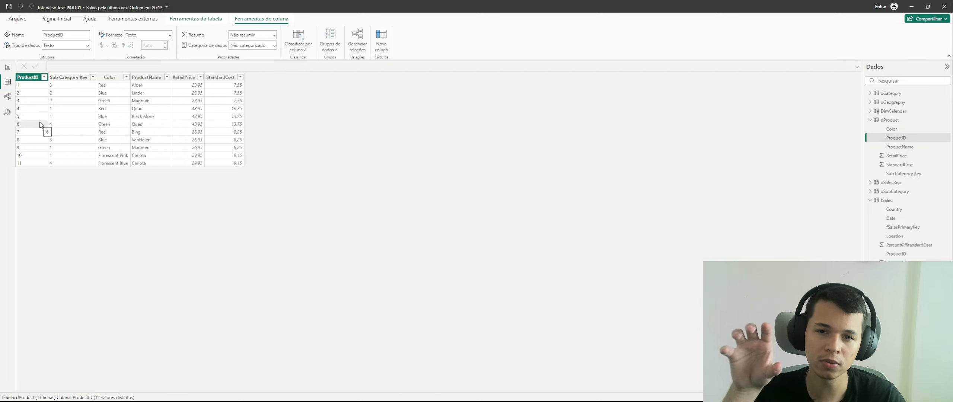
Check the relationship between fSales and dProduct in the data model, and return to the fSales data.
{"action": "left_click", "coordinate": [8, 97]}
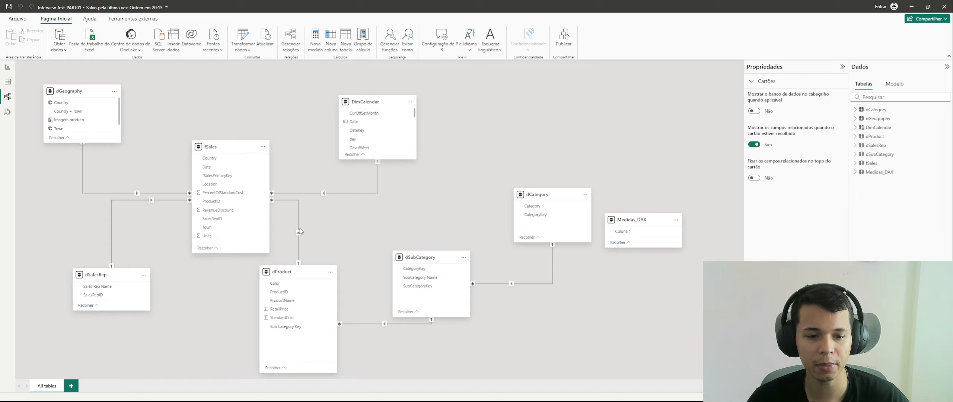
{"action": "left_click", "coordinate": [7, 81]}
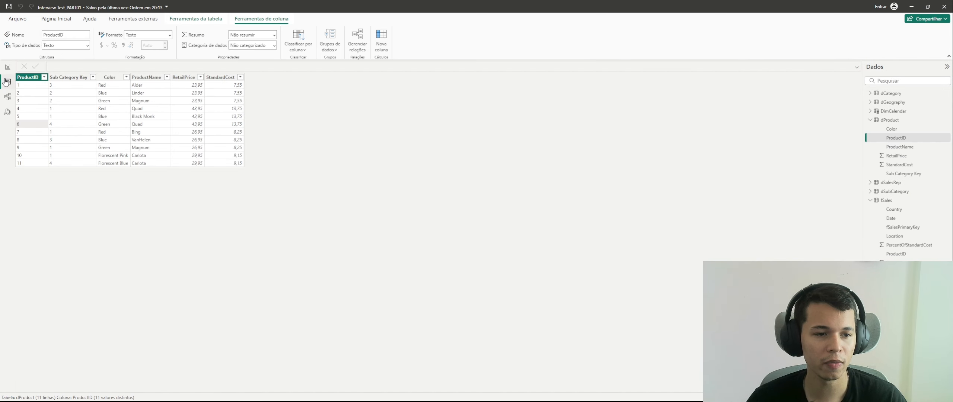
{"action": "left_click", "coordinate": [890, 201]}
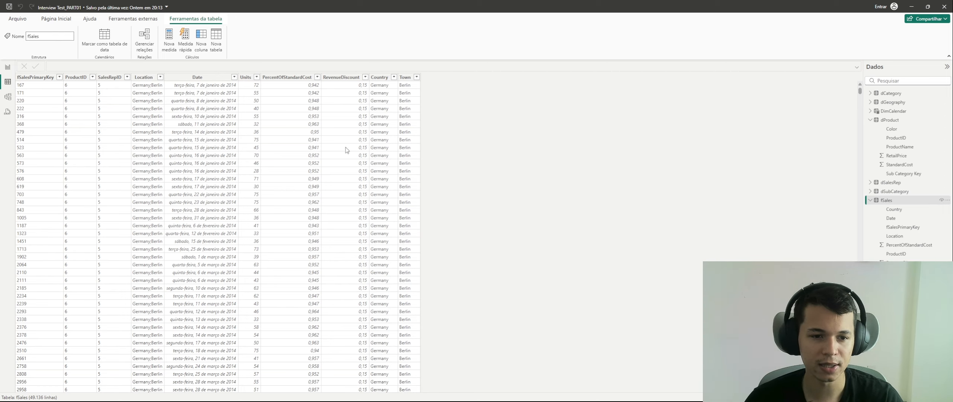
From the report view, create a new measure in the Medidas_DAX table and place the cursor in its formula.
{"action": "left_click", "coordinate": [3, 70]}
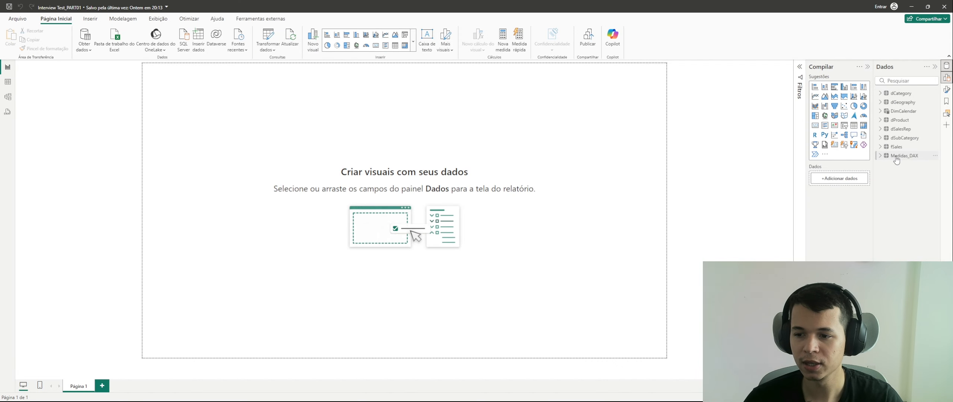
{"action": "left_click", "coordinate": [897, 159]}
{"action": "left_click", "coordinate": [881, 156]}
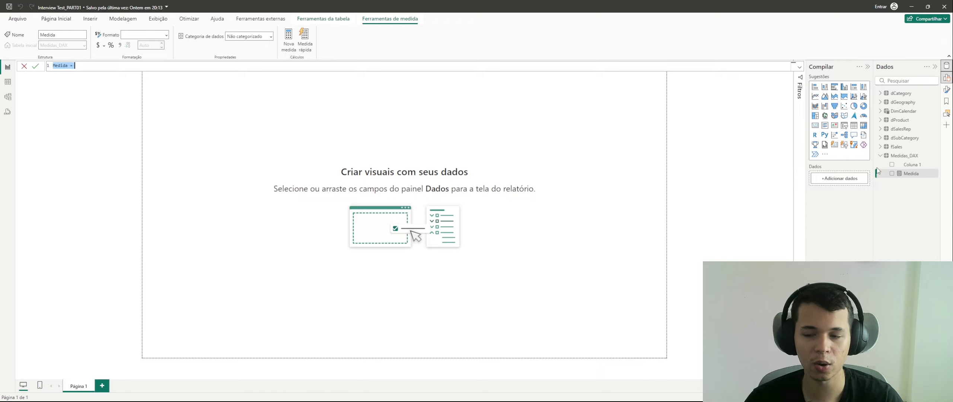
{"action": "left_click", "coordinate": [98, 67]}
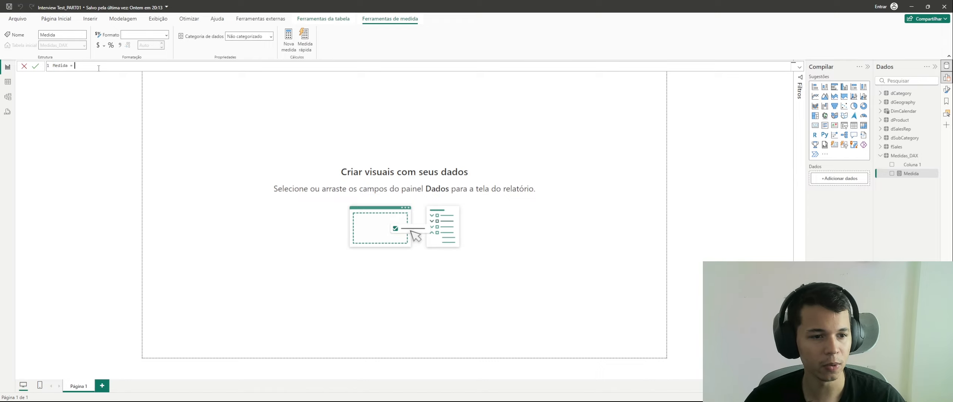
Enlarge the formula text, name the measure Receita Total, and start a new line after the equals sign.
{"action": "scroll", "coordinate": [97, 68], "scroll_direction": "up", "scroll_amount": 6}
{"action": "left_click_drag", "start_coordinate": [97, 69], "coordinate": [56, 69]}
{"action": "key", "text": "Caps_Lock"}
{"action": "key", "text": "Caps_Lock"}
{"action": "type", "text": "REC"}
{"action": "key", "text": "BackSpace"}
{"action": "key", "text": "BackSpace"}
{"action": "key", "text": "BackSpace"}
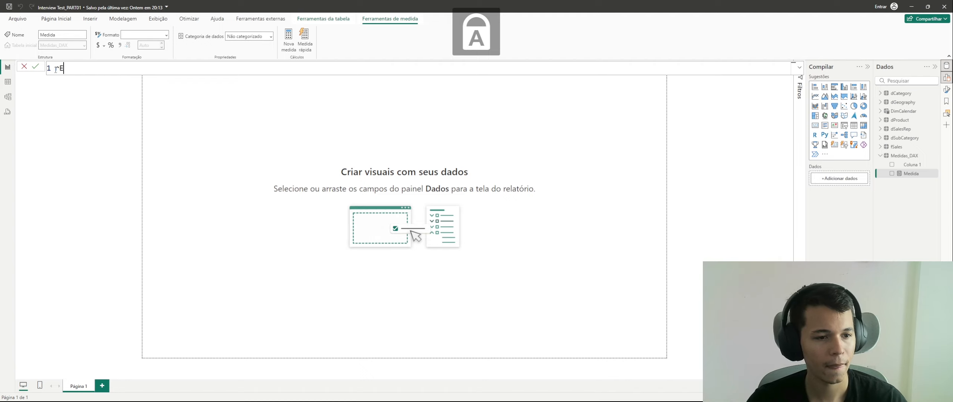
{"action": "type", "text": "R"}
{"action": "key", "text": "Caps_Lock"}
{"action": "type", "text": "eceita Tot"}
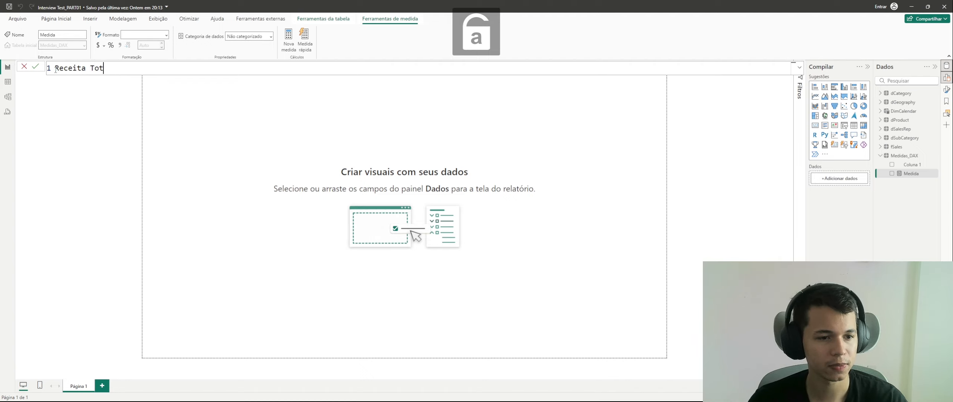
{"action": "type", "text": "al ="}
{"action": "key", "text": "shift+Return"}
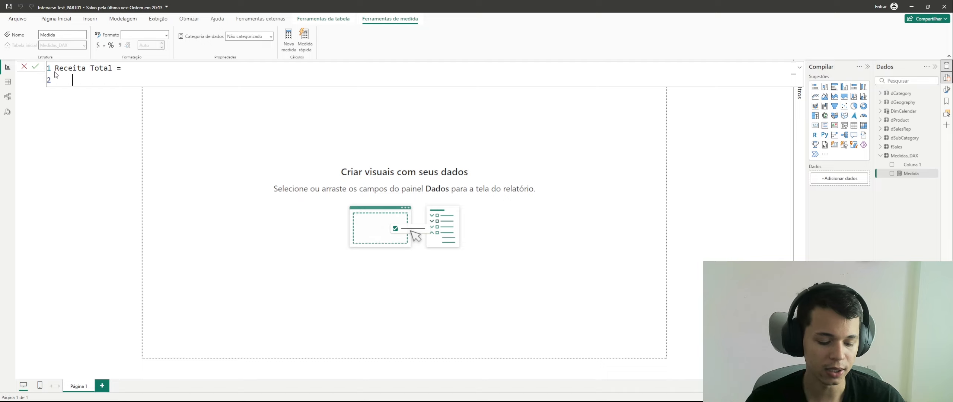
Begin the Receita Total expression with the SUMX function and its opening parenthesis.
{"action": "key", "text": "Caps_Lock"}
{"action": "type", "text": "SUMX"}
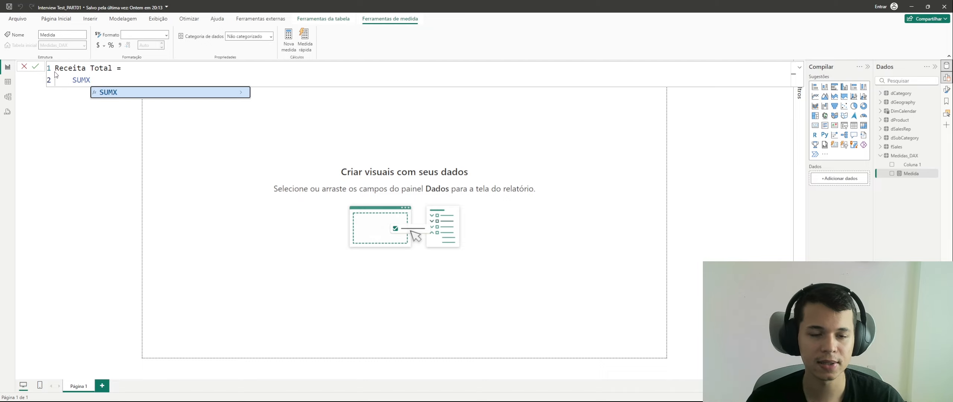
{"action": "type", "text": "("}
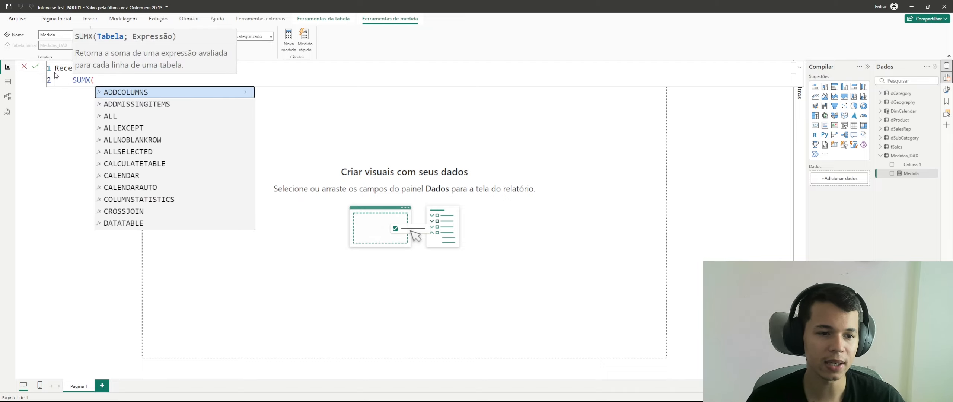
Try AVERAGEX in place of SUMX as the iterator function of the measure.
{"action": "key", "text": "Left"}
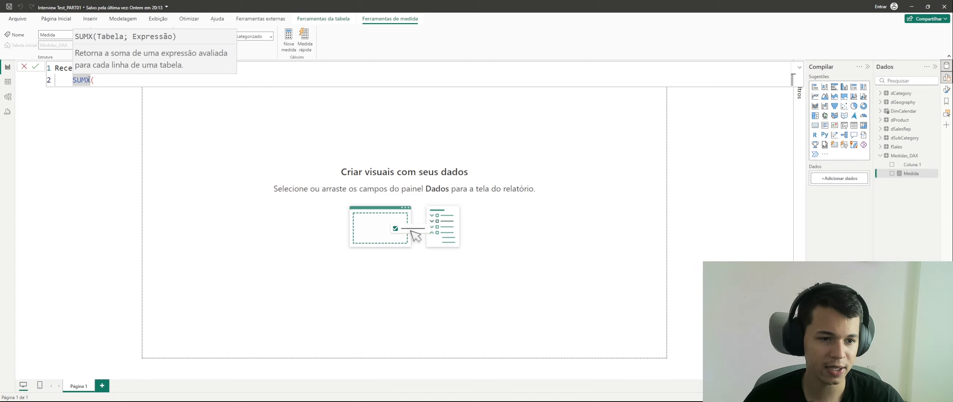
{"action": "key", "text": "shift+Left"}
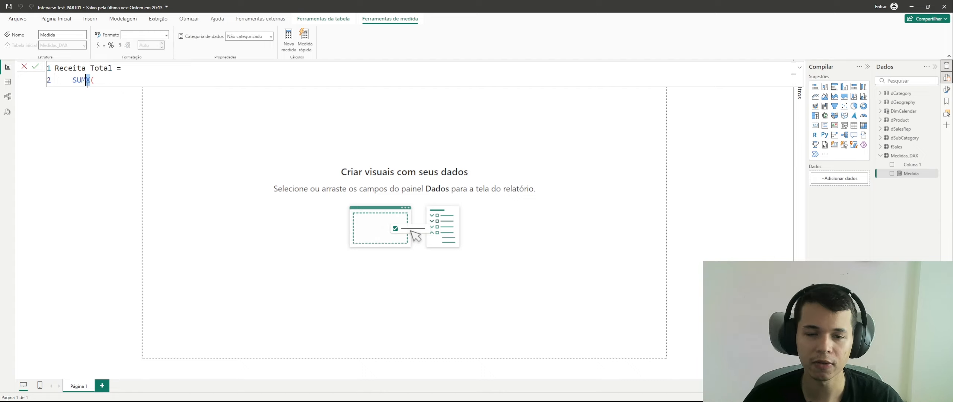
{"action": "left_click", "coordinate": [86, 82]}
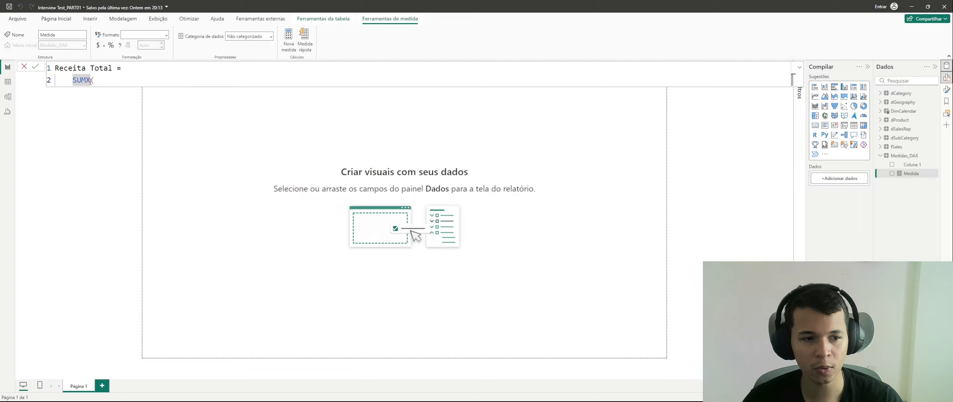
{"action": "type", "text": "AVERAGE"}
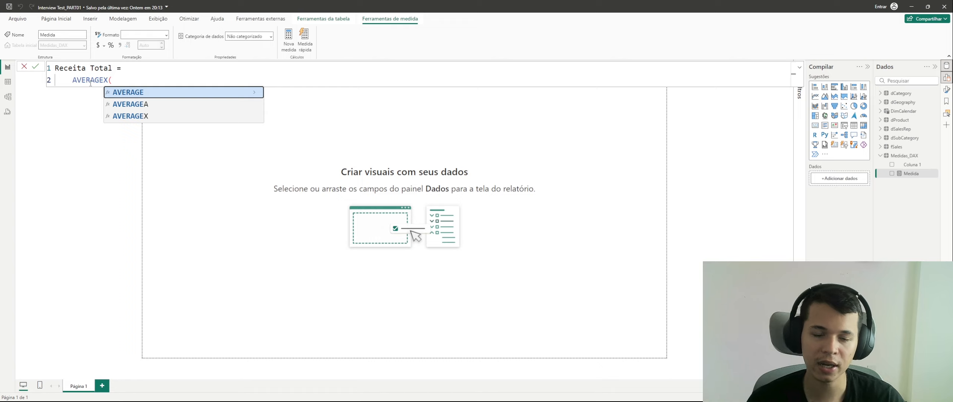
{"action": "key", "text": "Right"}
{"action": "key", "text": "Right"}
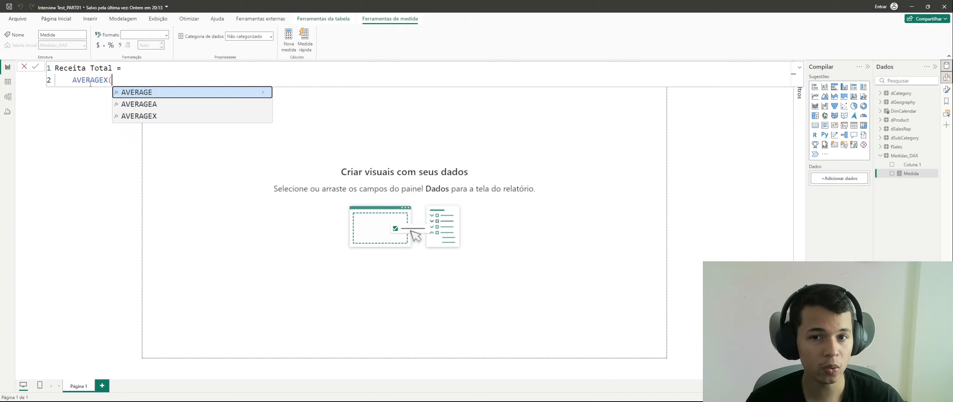
{"action": "key", "text": "Left"}
{"action": "key", "text": "Left"}
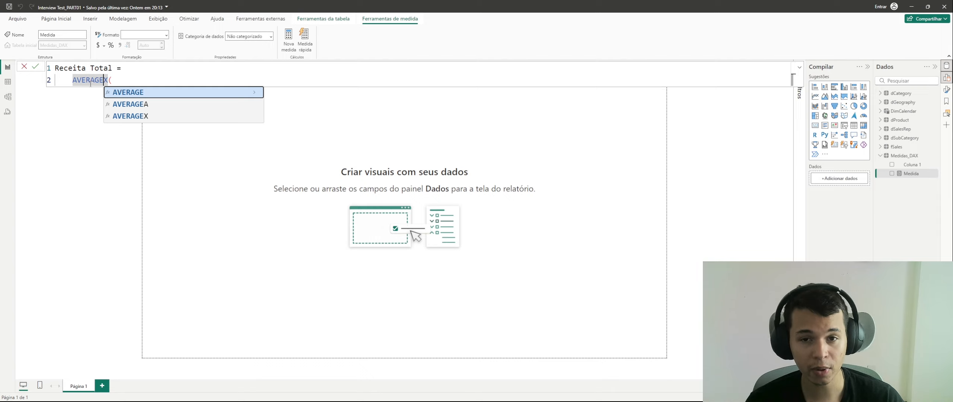
Replace the AVERAGEX function in the formula with MINX.
{"action": "key", "text": "BackSpace"}
{"action": "key", "text": "BackSpace"}
{"action": "key", "text": "BackSpace"}
{"action": "key", "text": "BackSpace"}
{"action": "key", "text": "BackSpace"}
{"action": "key", "text": "BackSpace"}
{"action": "key", "text": "BackSpace"}
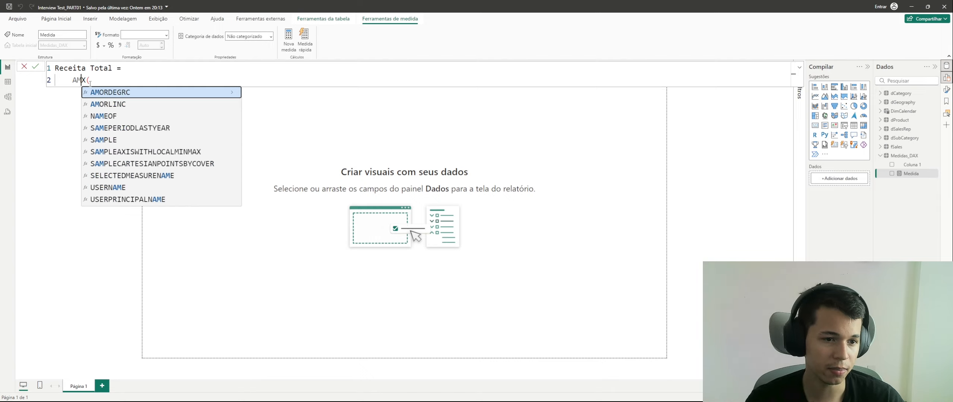
{"action": "type", "text": "MIN"}
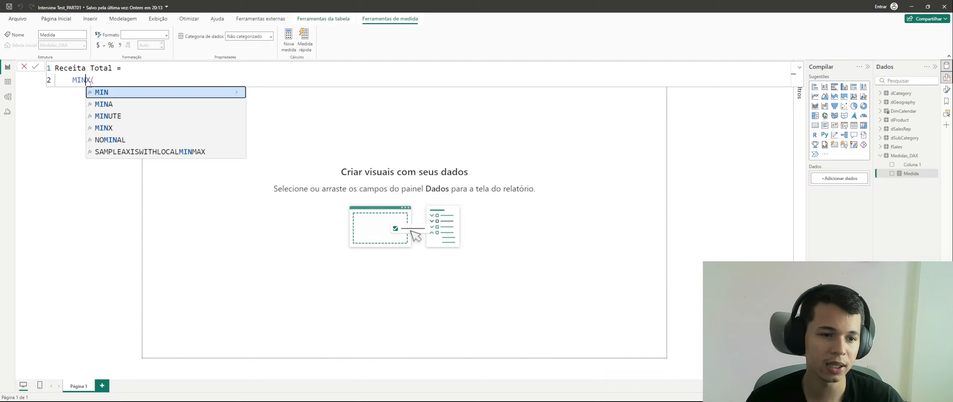
Replace the MINX function in the formula with MAXX.
{"action": "key", "text": "BackSpace"}
{"action": "key", "text": "BackSpace"}
{"action": "key", "text": "BackSpace"}
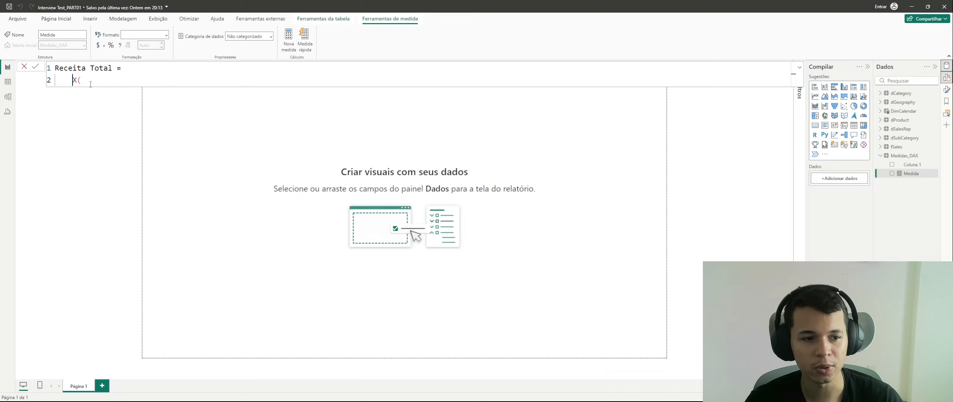
{"action": "type", "text": "MAX"}
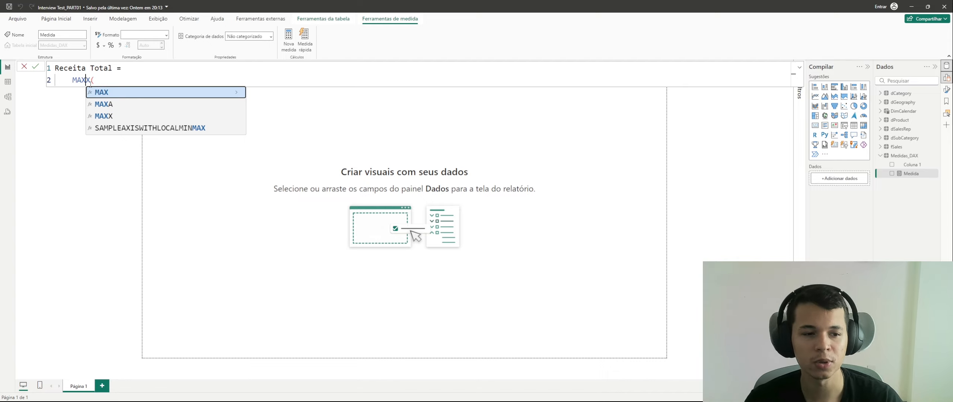
Restore SUMX as the iterator function in place of MAXX.
{"action": "key", "text": "BackSpace"}
{"action": "key", "text": "BackSpace"}
{"action": "key", "text": "BackSpace"}
{"action": "type", "text": "SUM"}
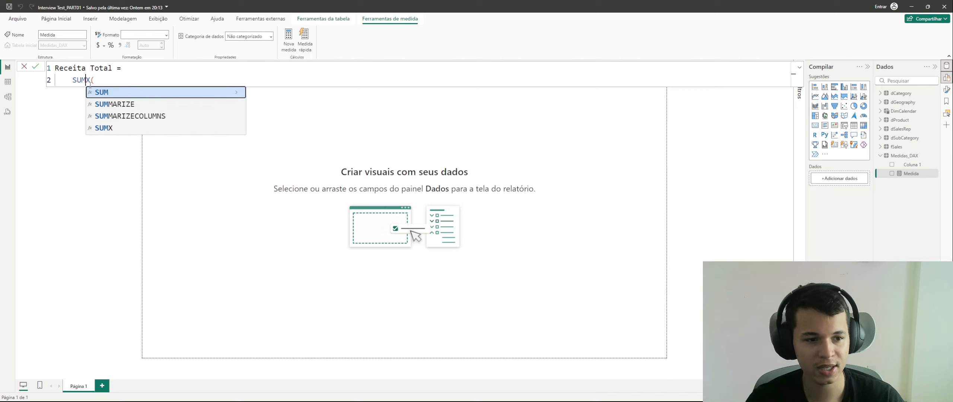
Enter fSales as the SUMX table argument and begin the row expression on a new line with fSales[Units] *.
{"action": "left_click", "coordinate": [101, 83]}
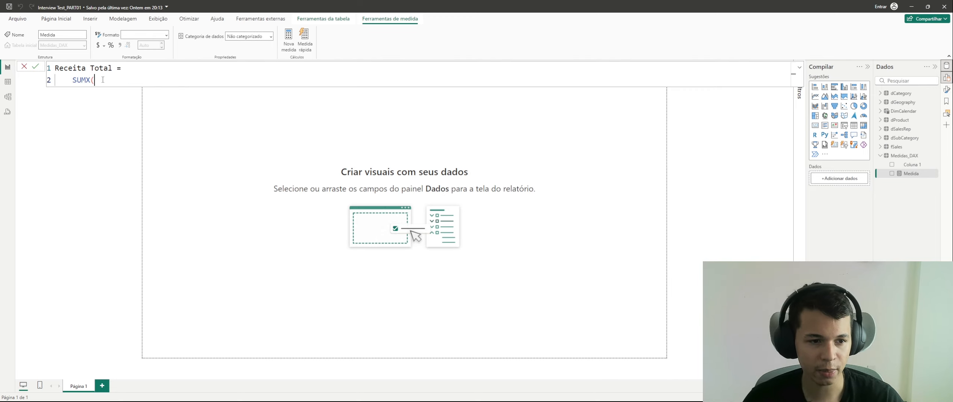
{"action": "key", "text": "shift+Return"}
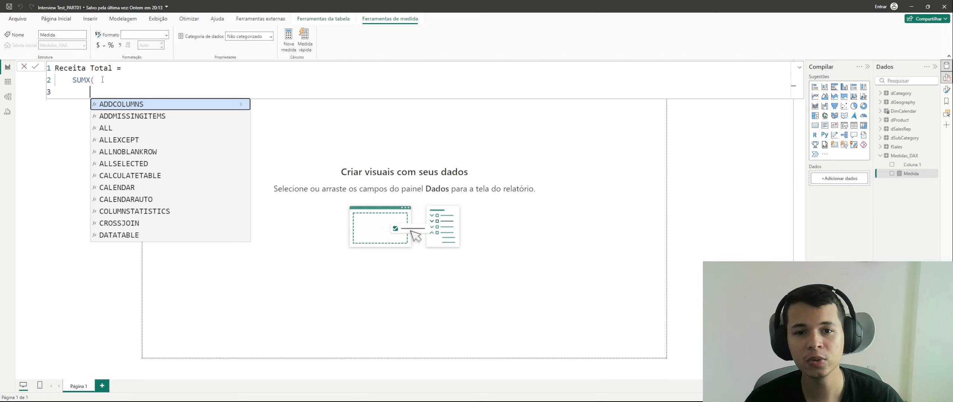
{"action": "type", "text": "fSales;"}
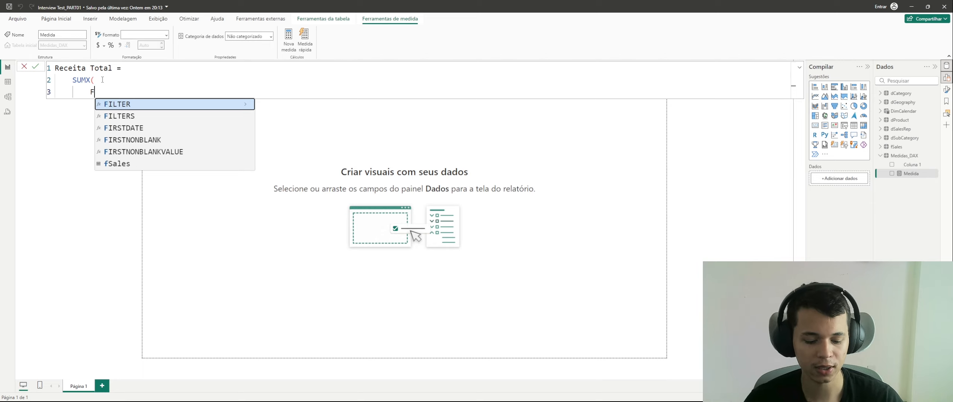
{"action": "key", "text": "shift+Return"}
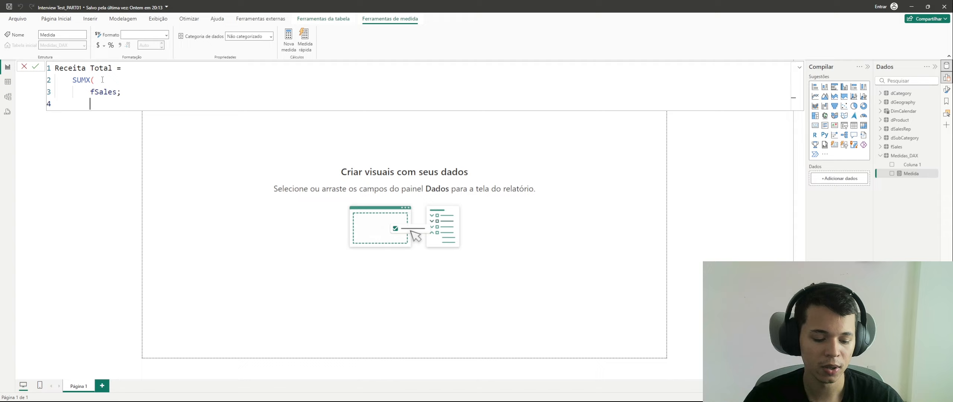
{"action": "type", "text": "unit"}
{"action": "key", "text": "Tab"}
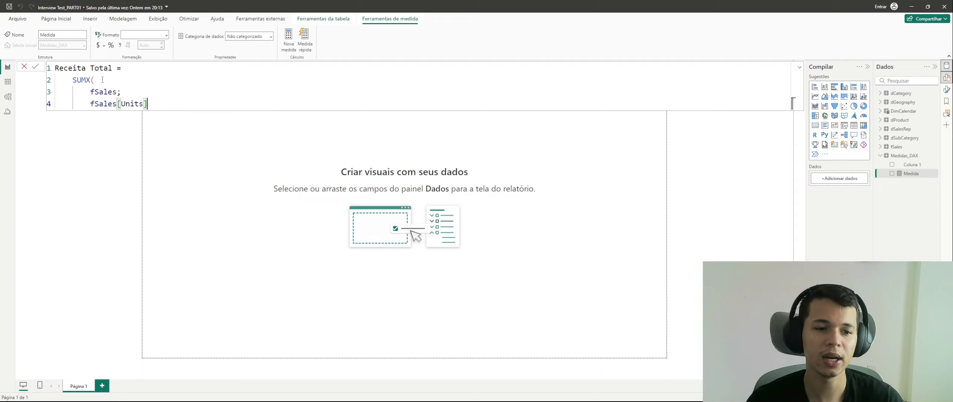
{"action": "type", "text": "*"}
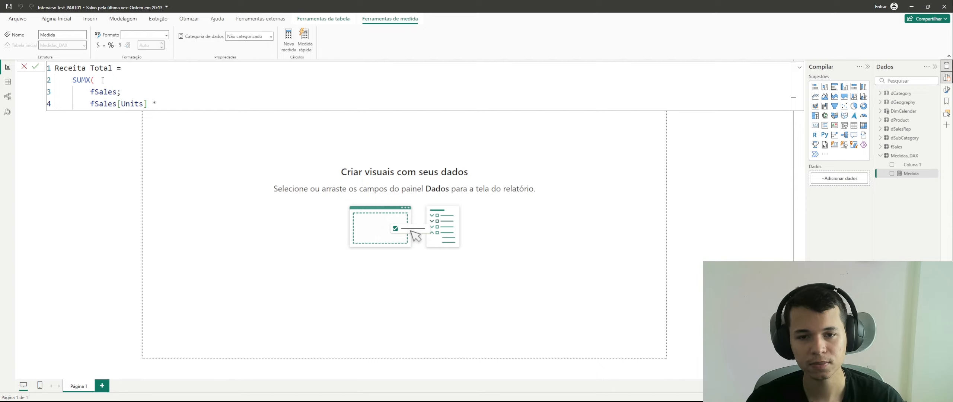
Try to reference the retail price column directly after the multiplication sign by entering RETAIL.
{"action": "type", "text": "RETAIL"}
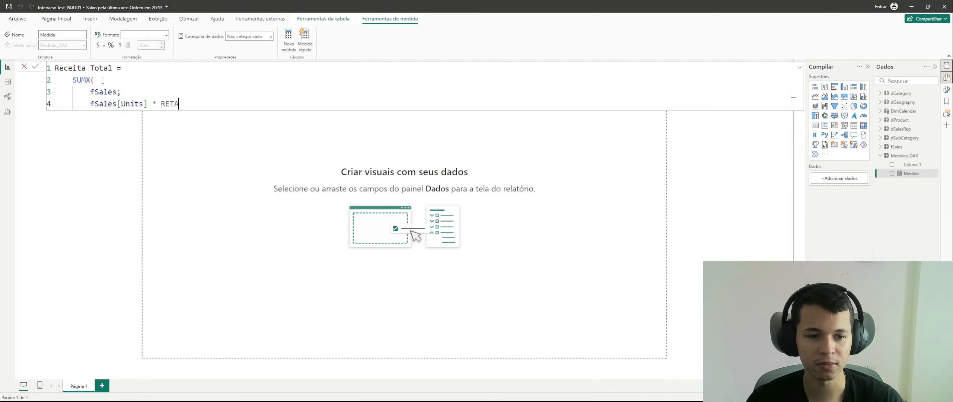
{"action": "key", "text": "BackSpace"}
{"action": "key", "text": "BackSpace"}
{"action": "key", "text": "BackSpace"}
{"action": "key", "text": "BackSpace"}
{"action": "key", "text": "BackSpace"}
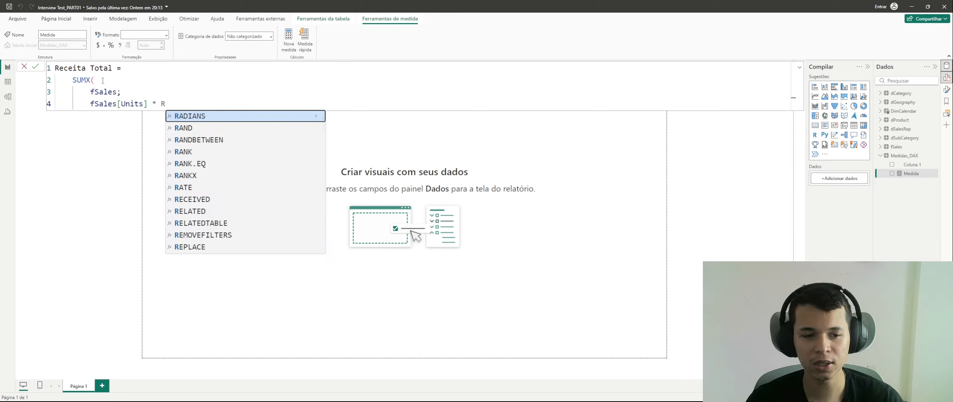
{"action": "type", "text": "ETAIL"}
{"action": "key", "text": "BackSpace"}
{"action": "key", "text": "BackSpace"}
{"action": "key", "text": "BackSpace"}
{"action": "key", "text": "BackSpace"}
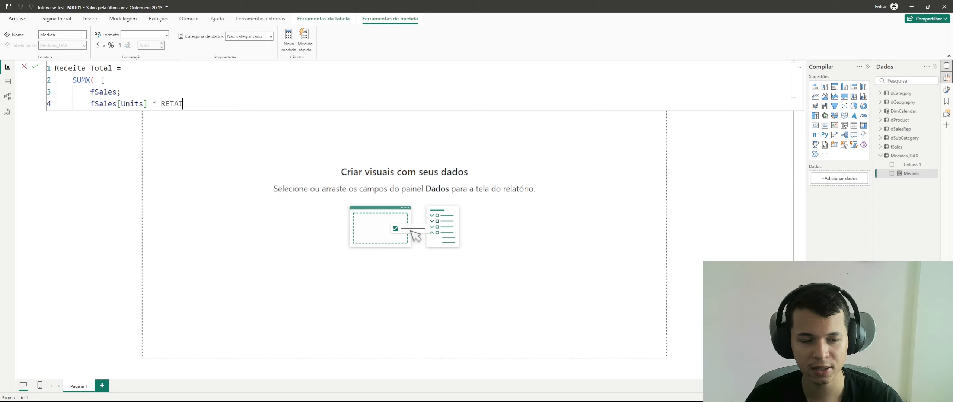
{"action": "key", "text": "BackSpace"}
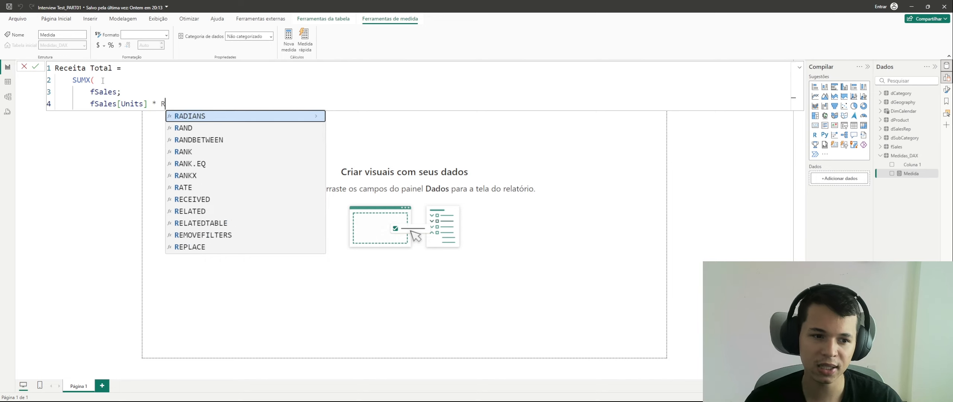
{"action": "key", "text": "BackSpace"}
{"action": "type", "text": "RE"}
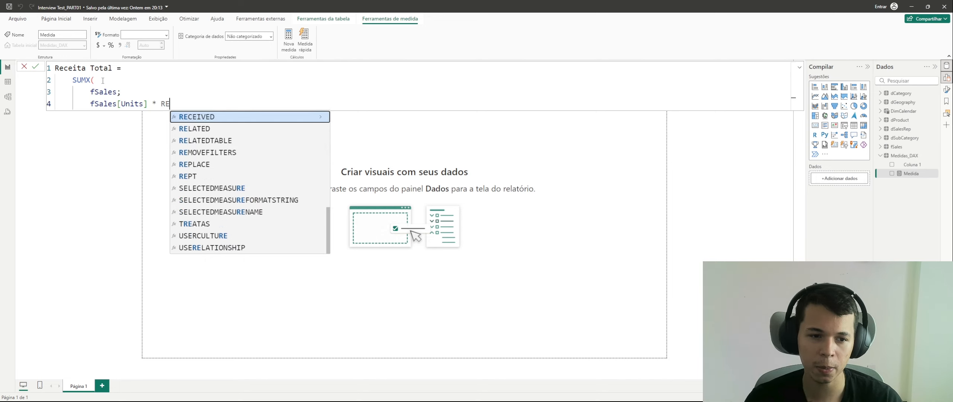
{"action": "type", "text": "TA"}
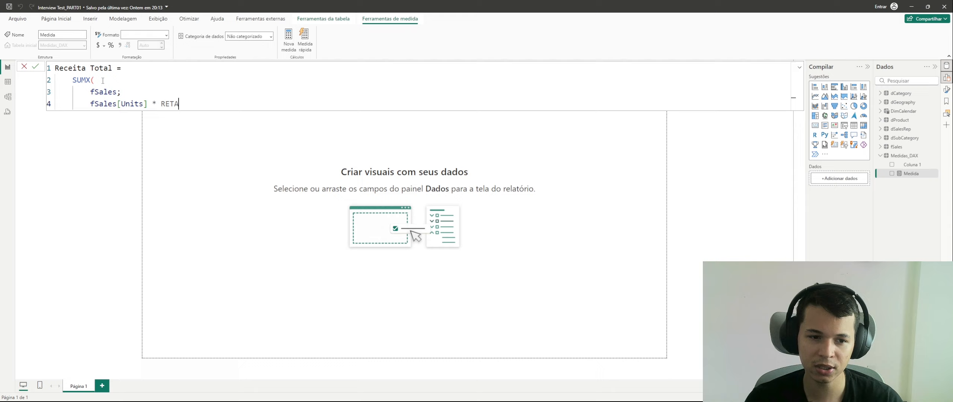
{"action": "key", "text": "BackSpace"}
{"action": "key", "text": "BackSpace"}
{"action": "key", "text": "BackSpace"}
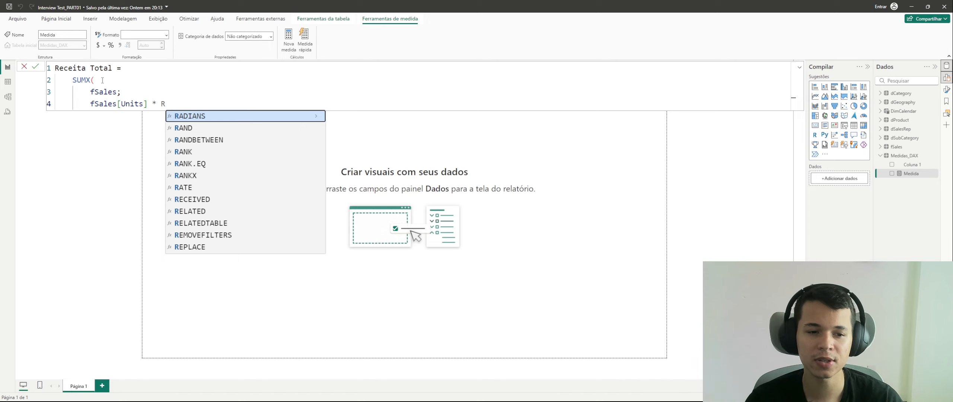
Multiply the units by RELATED(dProduct[RetailPrice]) in the SUMX expression.
{"action": "type", "text": "ELA"}
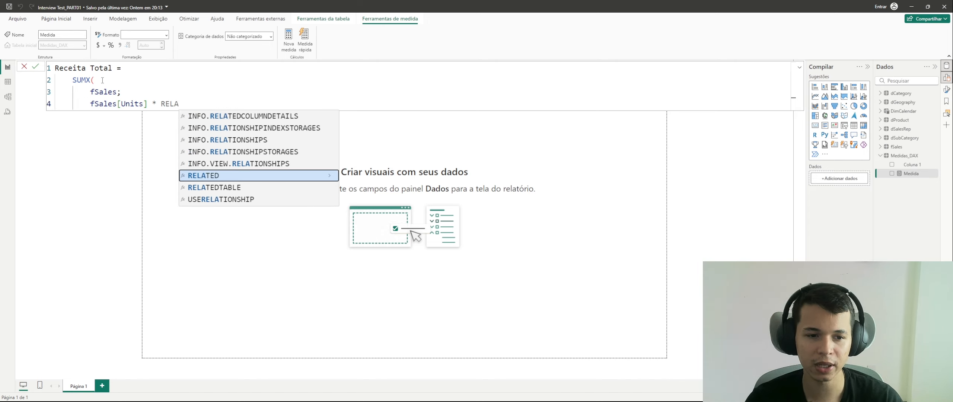
{"action": "key", "text": "Tab"}
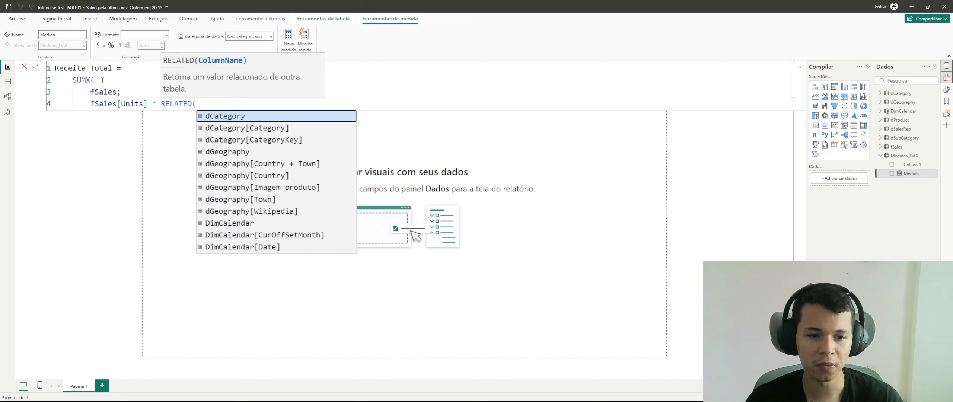
{"action": "type", "text": "DPRO"}
{"action": "key", "text": "Down"}
{"action": "key", "text": "Down"}
{"action": "key", "text": "Down"}
{"action": "key", "text": "Down"}
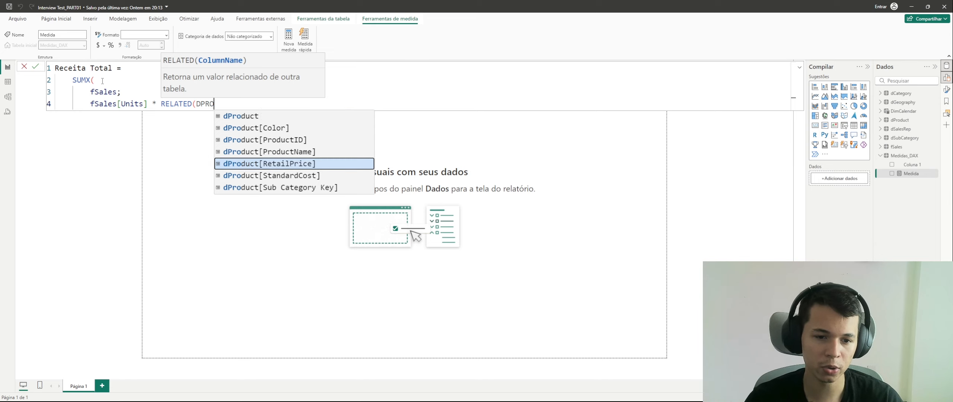
{"action": "key", "text": "Tab"}
{"action": "type", "text": ")"}
Close the SUMX function on a new line and commit the Receita Total measure.
{"action": "key", "text": "shift+Return"}
{"action": "type", "text": ")"}
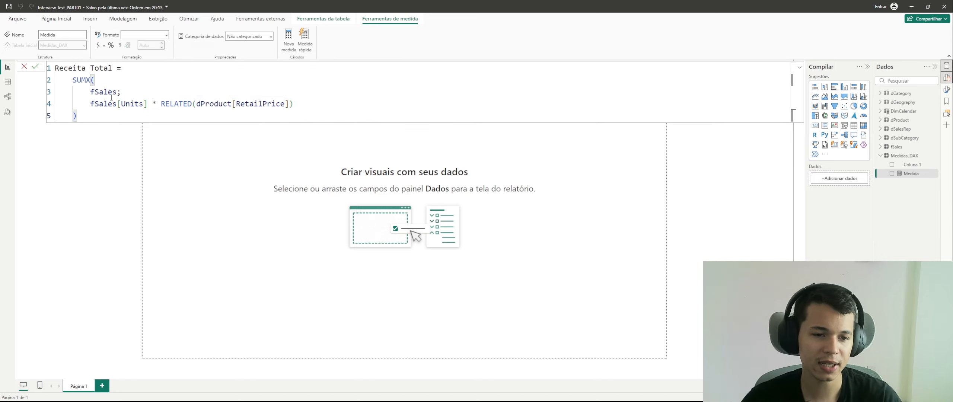
{"action": "mouse_move", "coordinate": [162, 107]}
{"action": "left_mouse_down"}
{"action": "mouse_move", "coordinate": [297, 105]}
{"action": "mouse_move", "coordinate": [162, 105]}
{"action": "left_mouse_up"}
{"action": "left_click", "coordinate": [171, 115]}
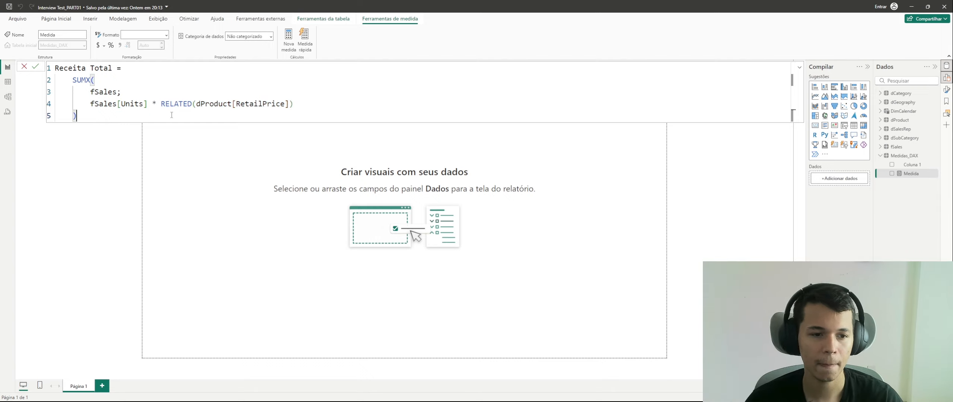
{"action": "key", "text": "Return"}
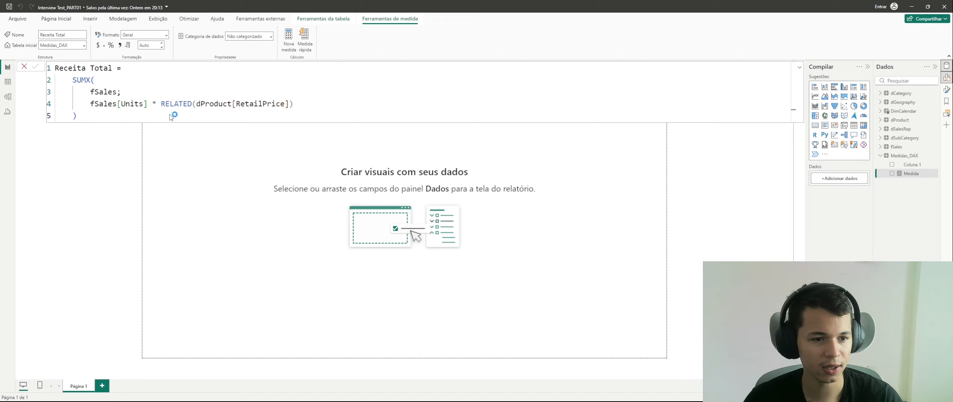
Review the Receita Total formula's parts: SUMX, the fSales table, Units, and the RELATED reference to dProduct[RetailPrice].
{"action": "left_click_drag", "start_coordinate": [90, 92], "coordinate": [117, 92]}
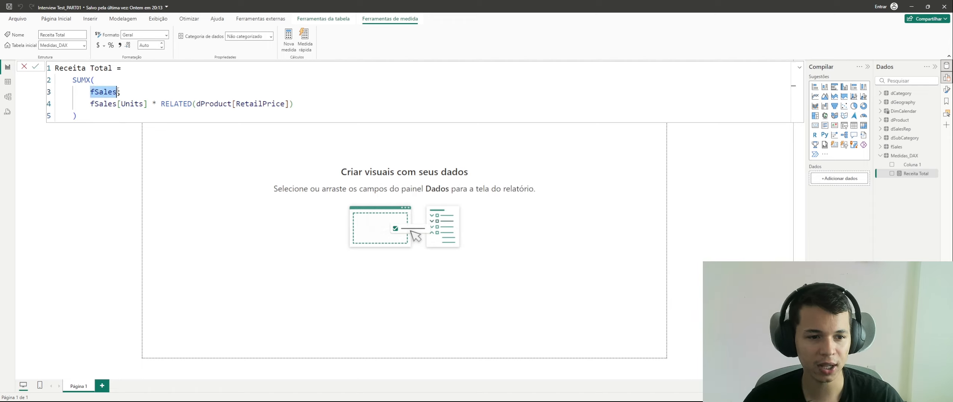
{"action": "left_click", "coordinate": [127, 104]}
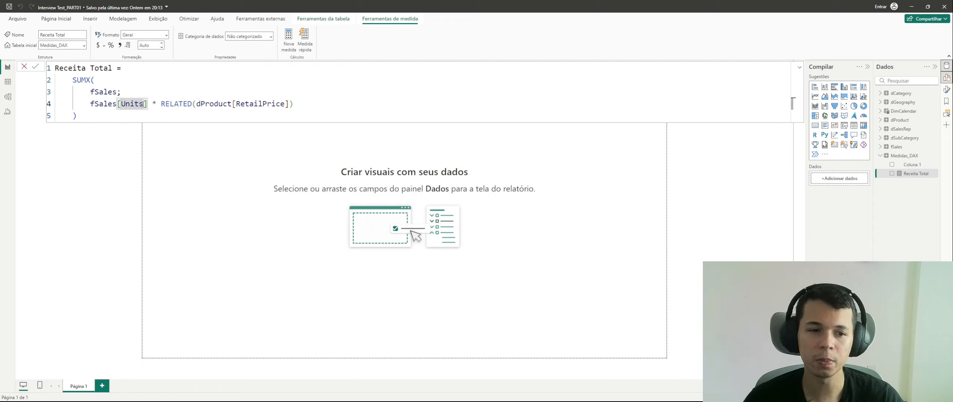
{"action": "left_click", "coordinate": [206, 104]}
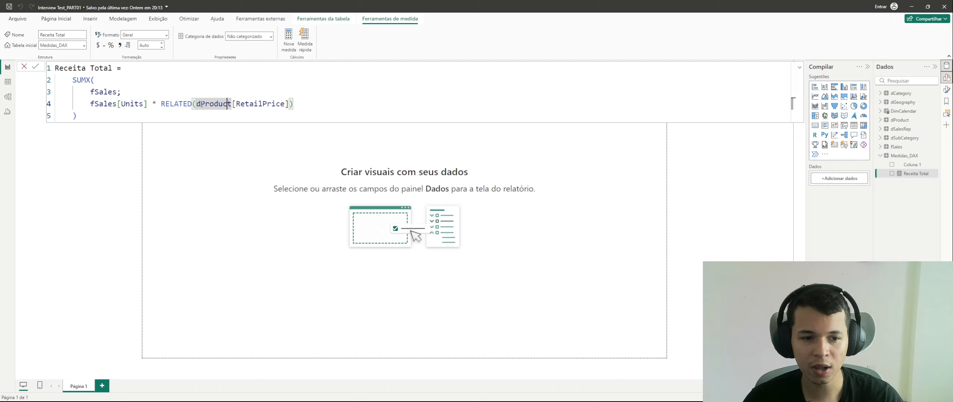
{"action": "left_click", "coordinate": [258, 104]}
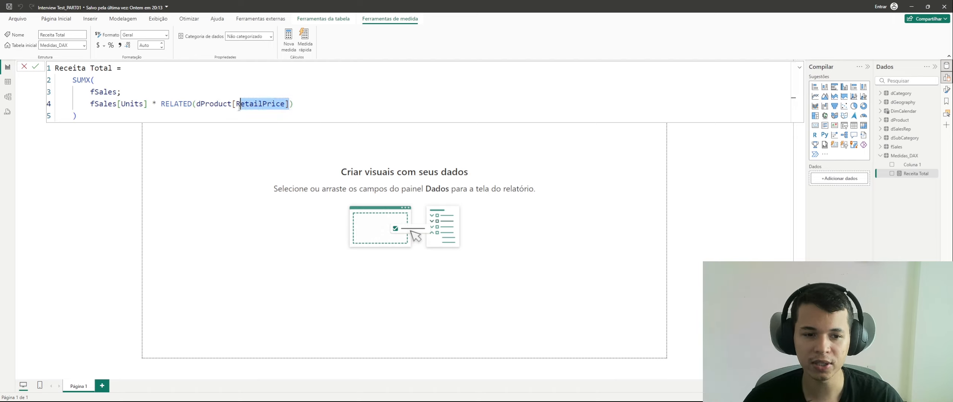
{"action": "left_click", "coordinate": [219, 108]}
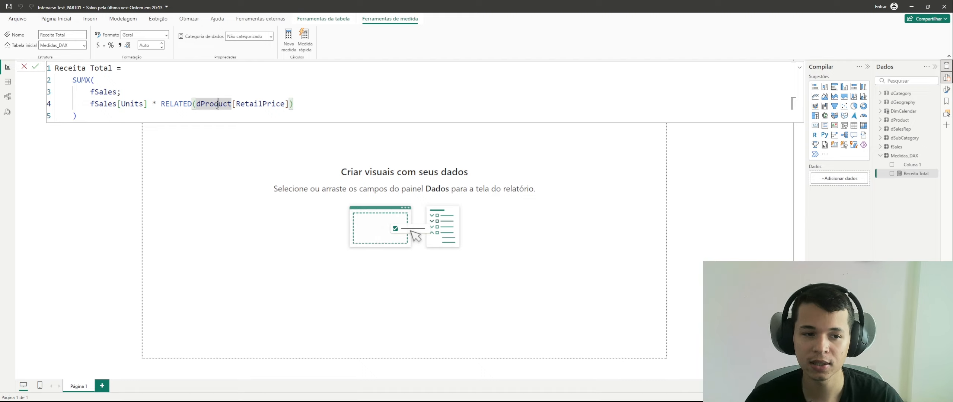
{"action": "double_click", "coordinate": [80, 80]}
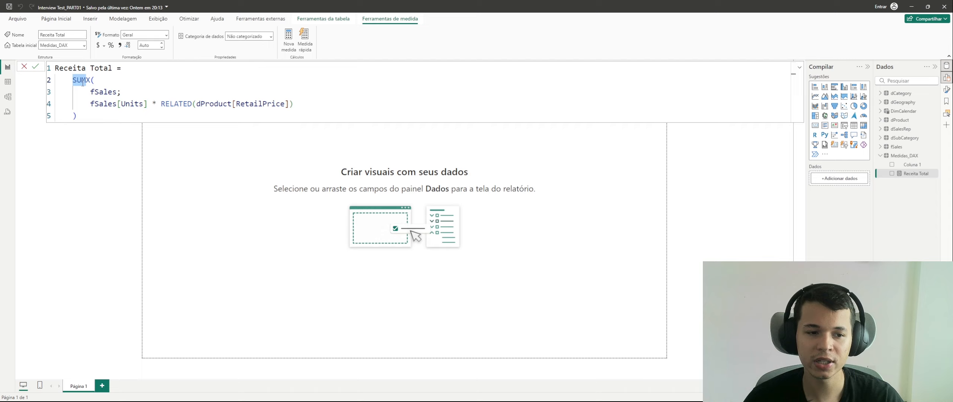
{"action": "left_click_drag", "start_coordinate": [93, 94], "coordinate": [288, 115]}
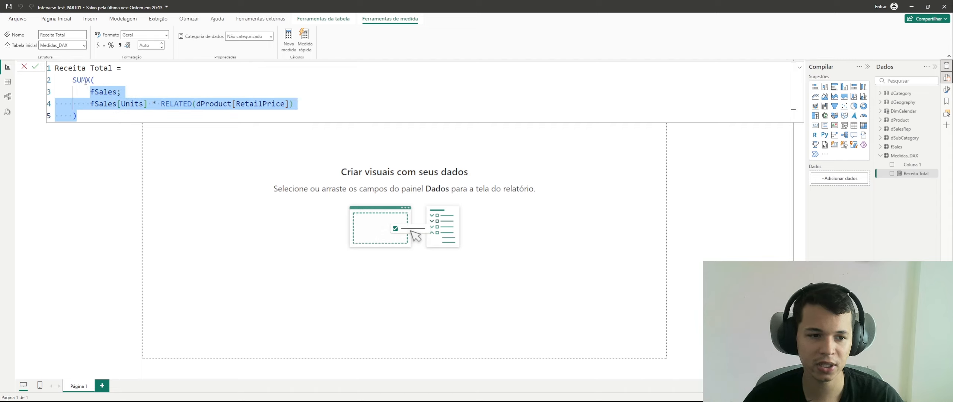
{"action": "left_click_drag", "start_coordinate": [86, 81], "coordinate": [72, 80]}
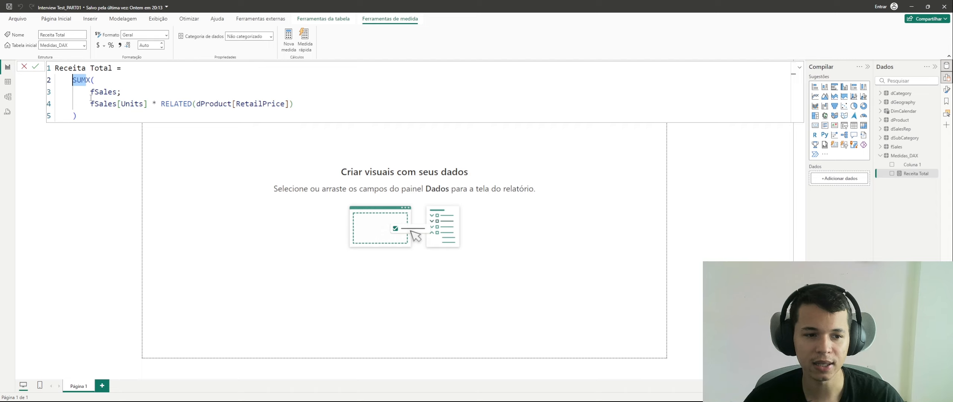
{"action": "left_click_drag", "start_coordinate": [91, 96], "coordinate": [284, 104]}
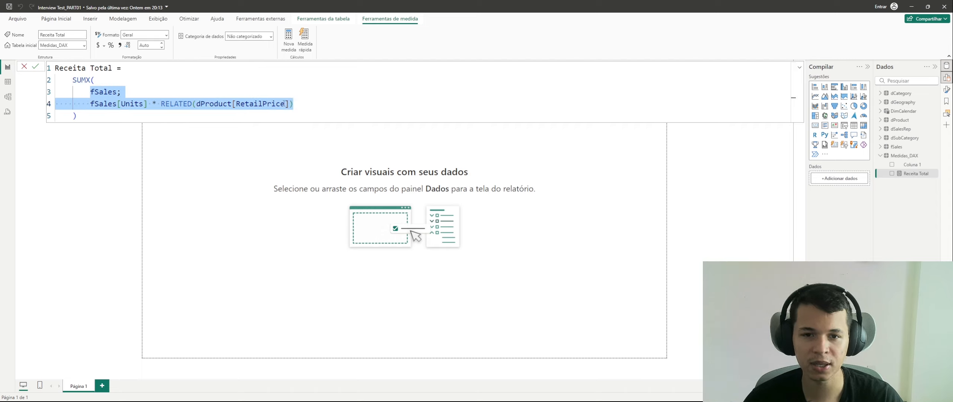
{"action": "left_click", "coordinate": [140, 115]}
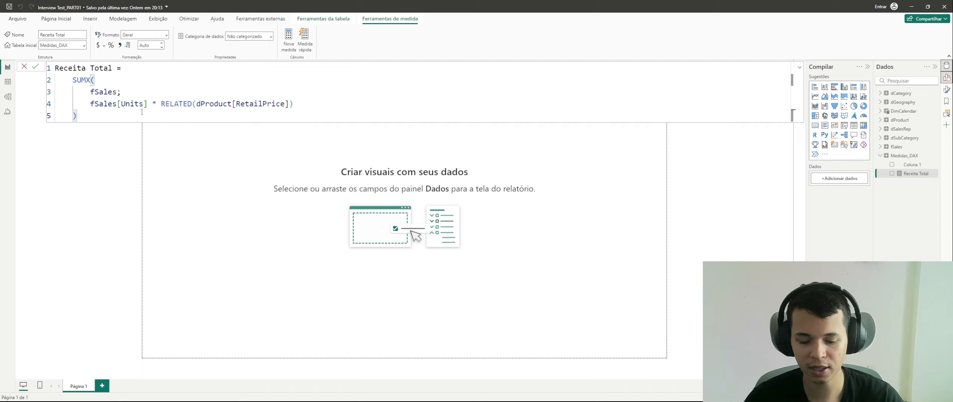
Add a card visual showing the Receita Total measure and resize it to a wide, short card at the page's upper-left corner.
{"action": "left_click", "coordinate": [212, 174]}
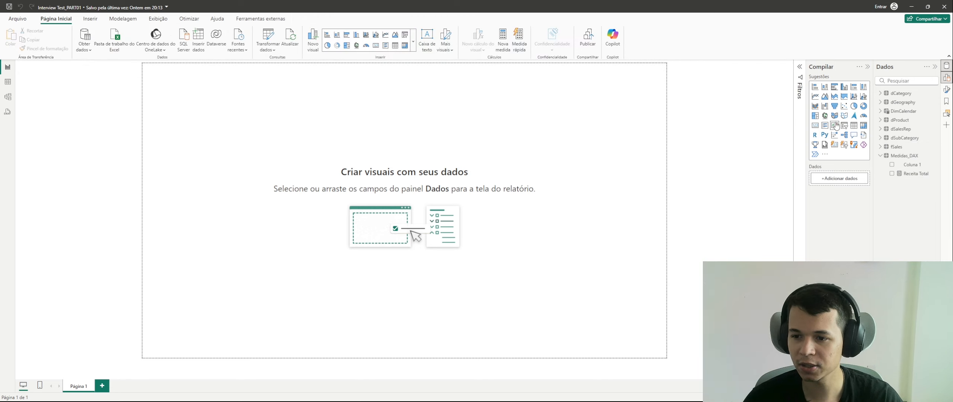
{"action": "left_click", "coordinate": [894, 174]}
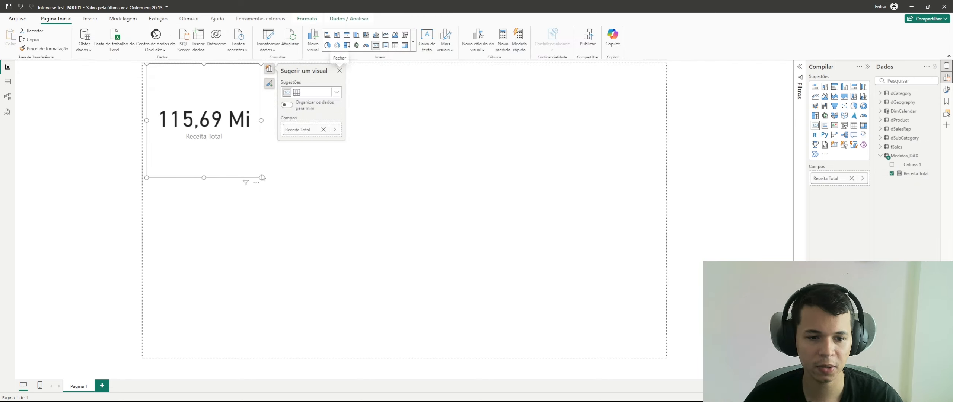
{"action": "left_click_drag", "start_coordinate": [261, 178], "coordinate": [270, 102]}
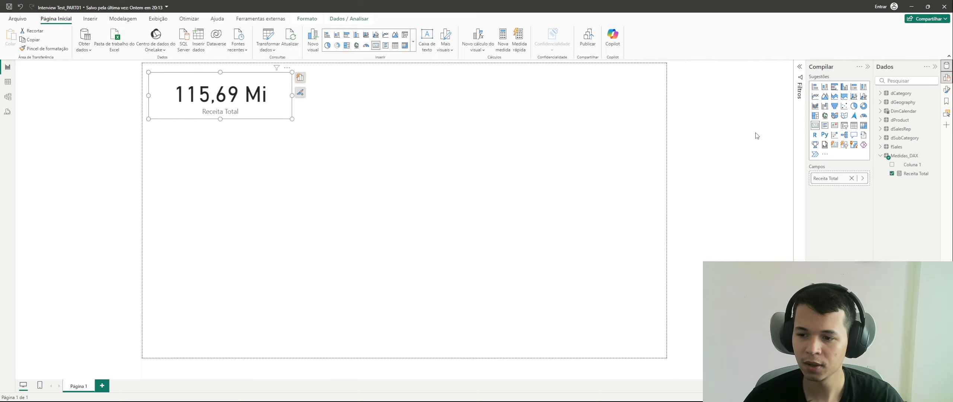
{"action": "left_click", "coordinate": [911, 175]}
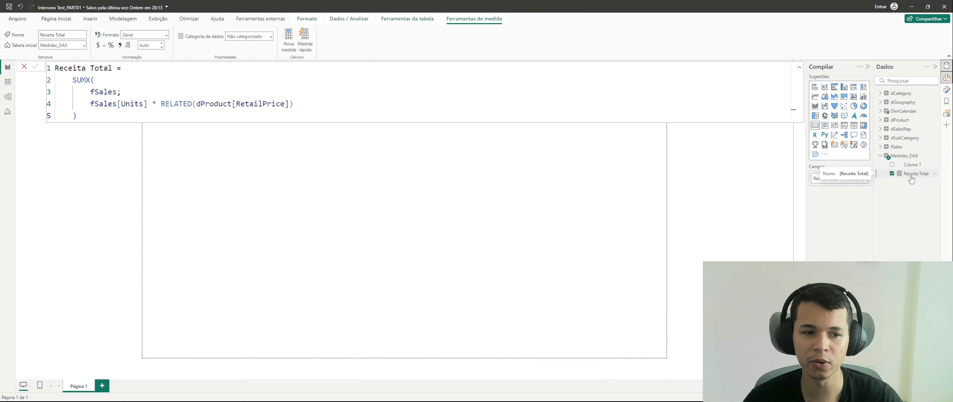
{"action": "left_click", "coordinate": [637, 216]}
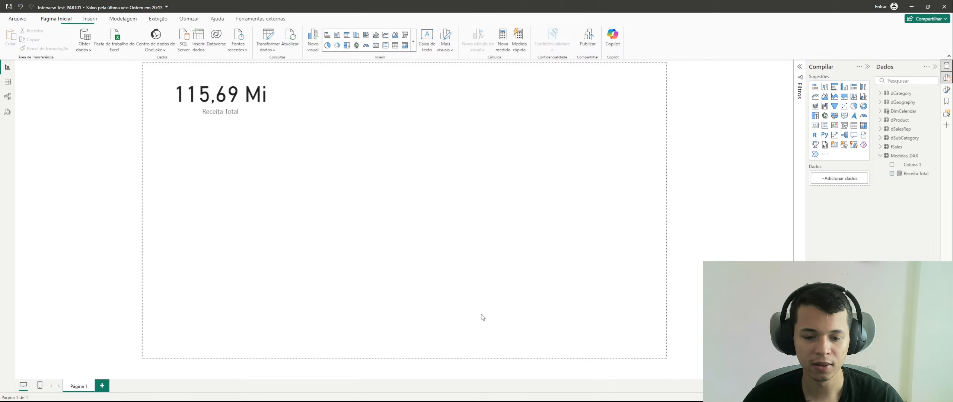
Switch to Document_Test.pdf in the browser and read the 3.2 Custo Total requirement, including the cost and units it uses.
{"action": "left_click", "coordinate": [485, 393]}
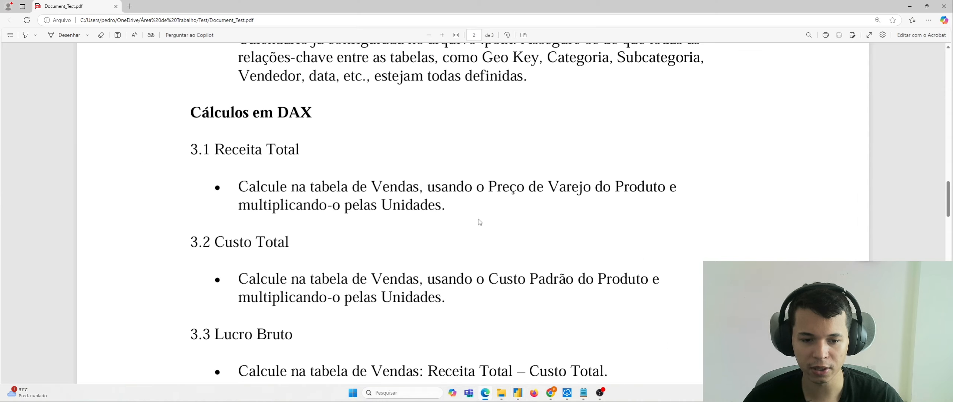
{"action": "scroll", "coordinate": [479, 165], "scroll_direction": "down", "scroll_amount": 3}
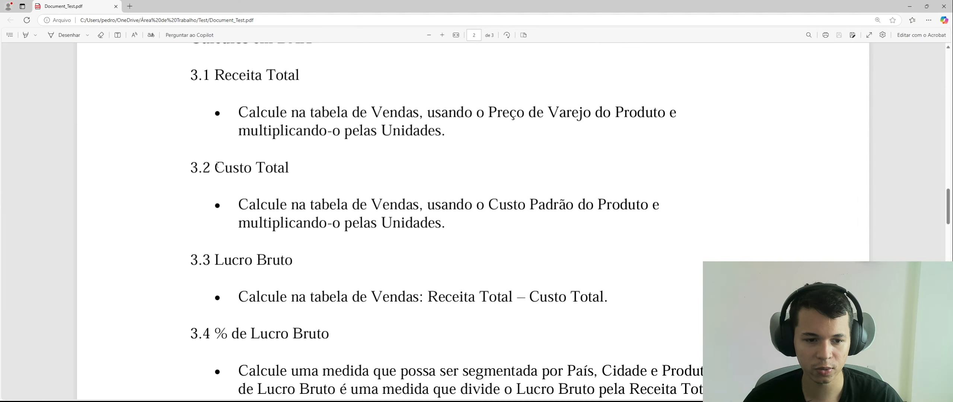
{"action": "left_click_drag", "start_coordinate": [217, 167], "coordinate": [292, 168]}
{"action": "left_click", "coordinate": [312, 153]}
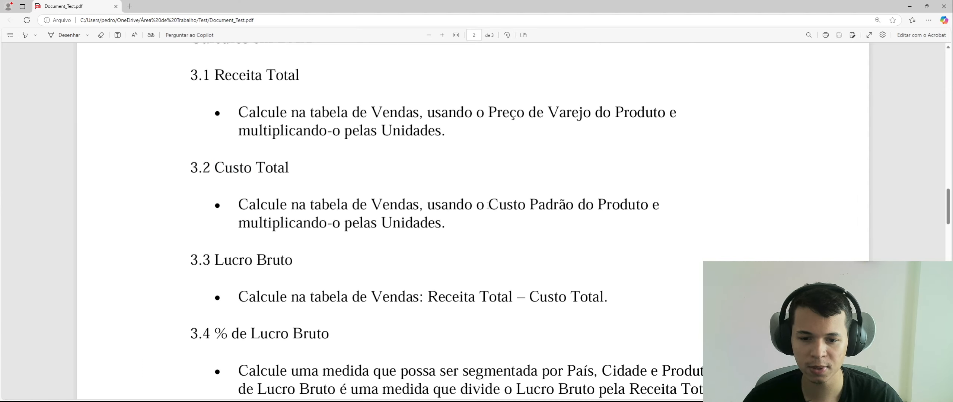
{"action": "left_click_drag", "start_coordinate": [490, 204], "coordinate": [650, 205]}
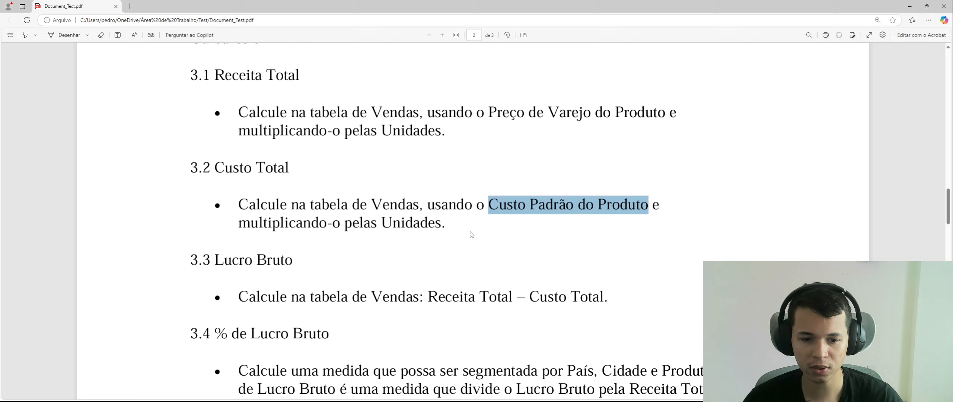
{"action": "left_click", "coordinate": [454, 229]}
{"action": "left_click_drag", "start_coordinate": [440, 226], "coordinate": [345, 223]}
{"action": "left_click", "coordinate": [376, 177]}
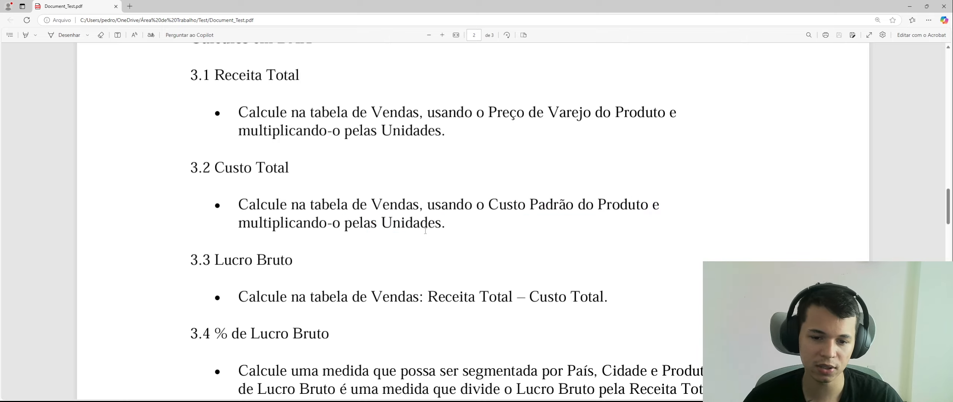
Switch back to the Interview Test_PART01 report in Power BI and inspect the Units column in fSales and StandardCost in dProduct.
{"action": "mouse_move", "coordinate": [537, 383]}
{"action": "mouse_move", "coordinate": [517, 393]}
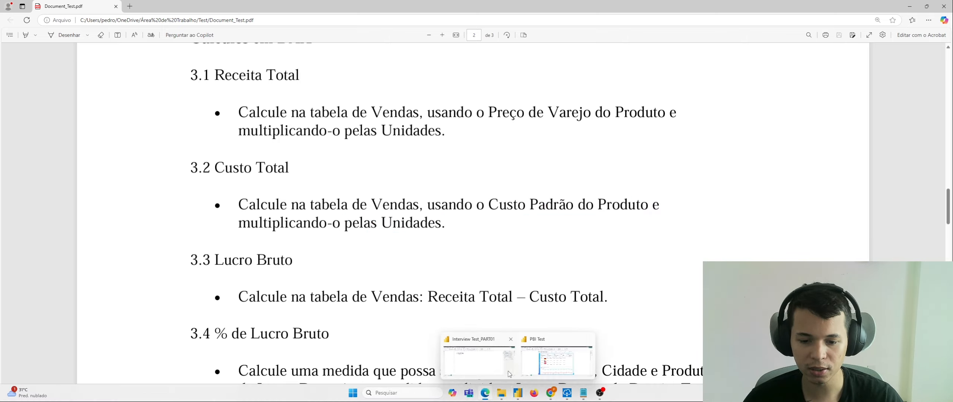
{"action": "left_click", "coordinate": [510, 373]}
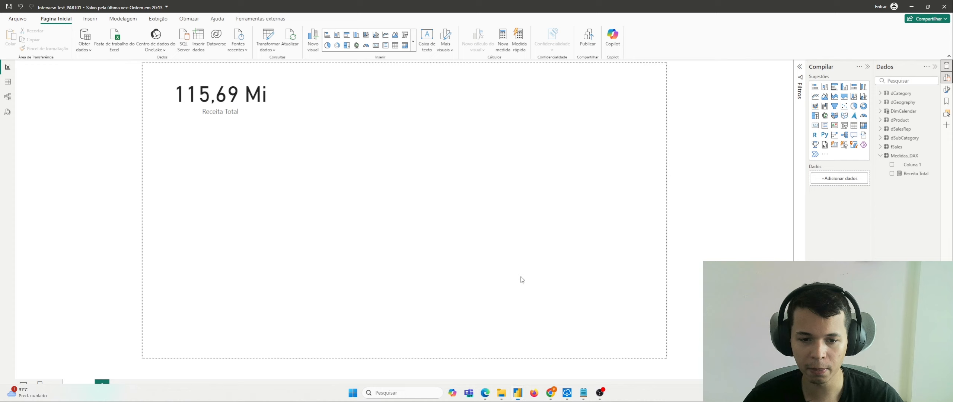
{"action": "left_click", "coordinate": [7, 87]}
{"action": "left_click", "coordinate": [905, 204]}
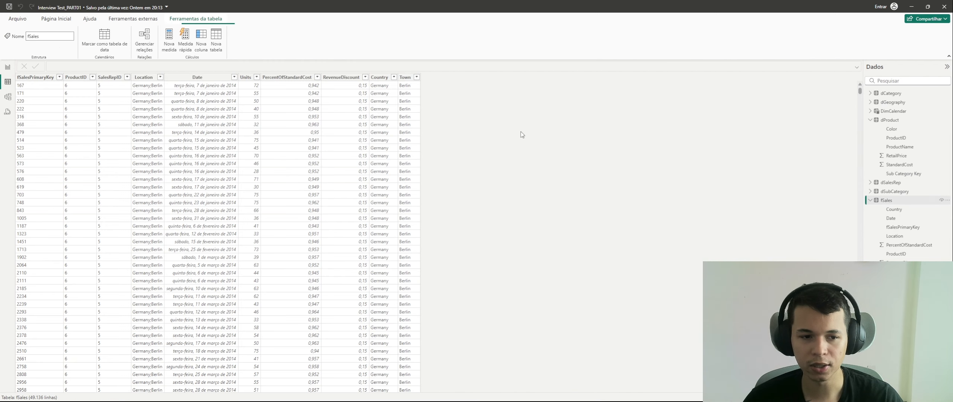
{"action": "left_click", "coordinate": [251, 78]}
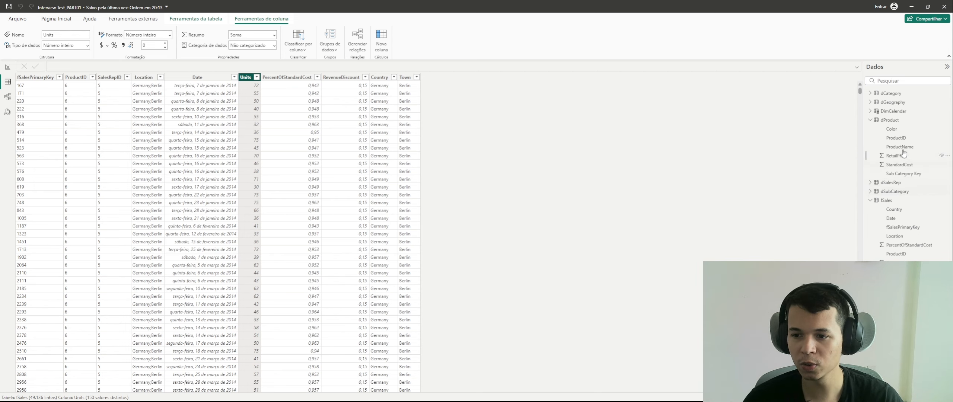
{"action": "left_click", "coordinate": [892, 120]}
{"action": "left_click", "coordinate": [223, 77]}
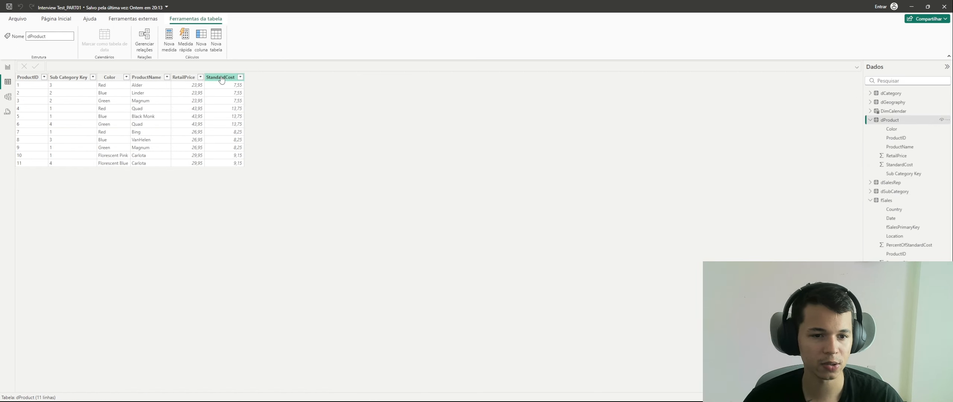
Return to the report view and create a new measure in Medidas_DAX named Custo total.
{"action": "left_click", "coordinate": [7, 67]}
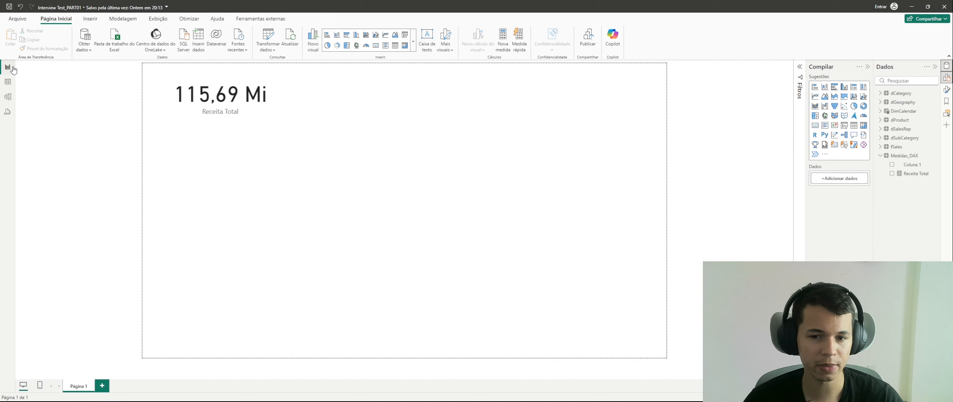
{"action": "right_click", "coordinate": [917, 156]}
{"action": "left_click", "coordinate": [900, 170]}
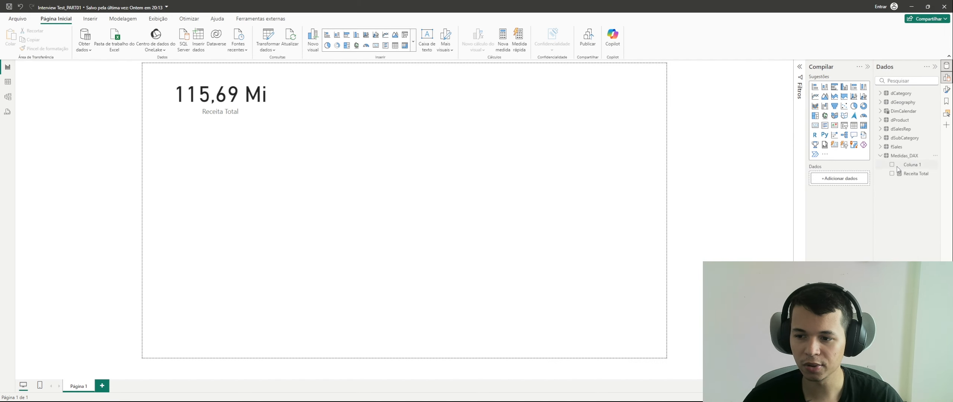
{"action": "key", "text": "Caps_Lock"}
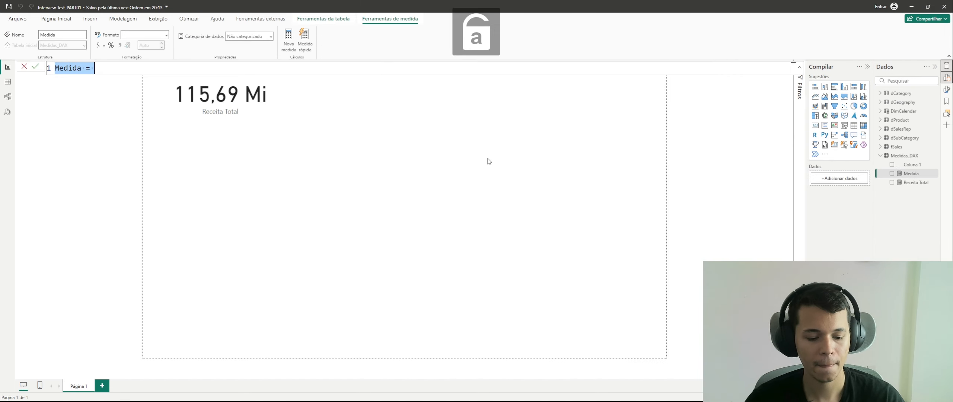
{"action": "type", "text": "C"}
{"action": "key", "text": "Caps_Lock"}
{"action": "type", "text": "usto t"}
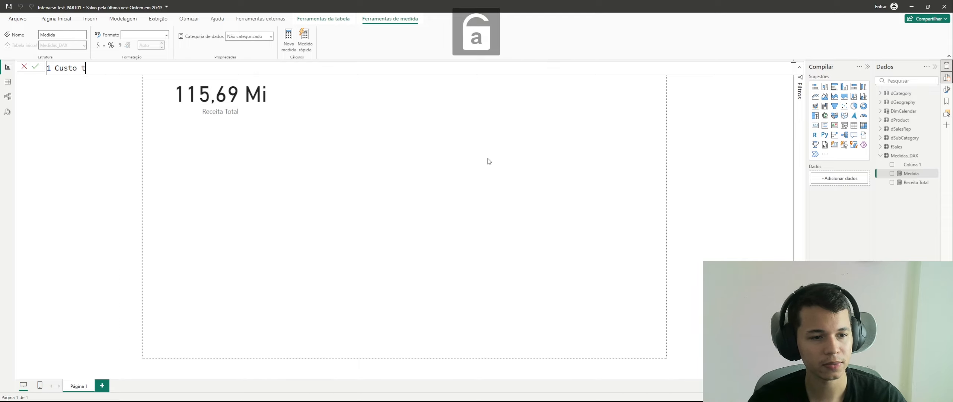
{"action": "type", "text": "otal ="}
Open a SUMX function on a new line of the Custo total measure with fSales as its table argument.
{"action": "key", "text": "shift+Return"}
{"action": "key", "text": "Caps_Lock"}
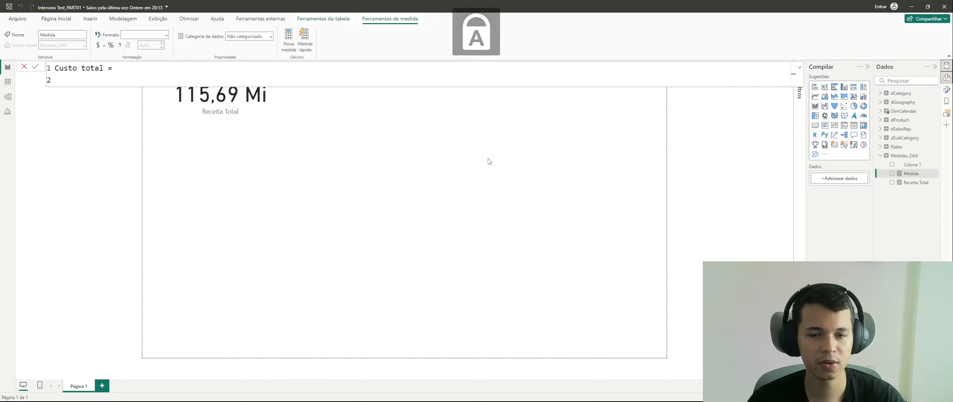
{"action": "type", "text": "SUMX("}
{"action": "key", "text": "shift+Return"}
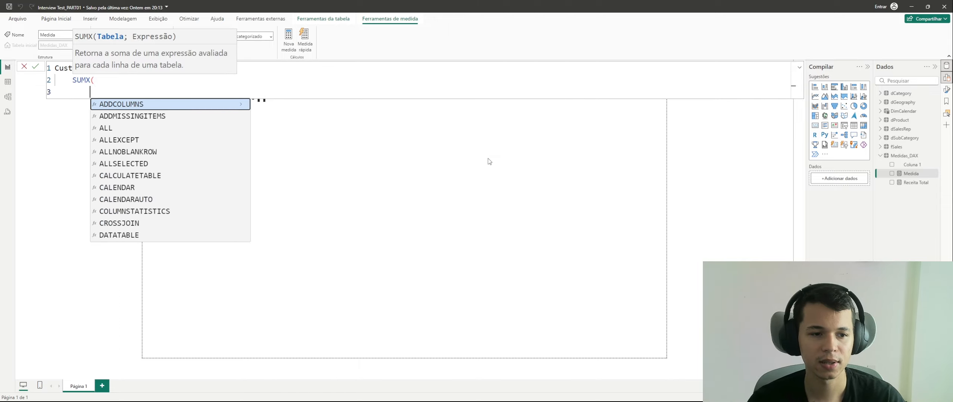
{"action": "type", "text": "fSales;"}
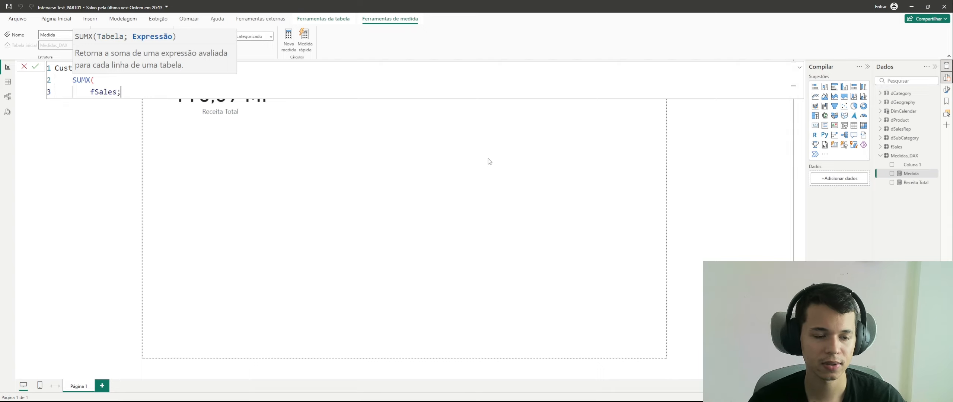
Enter the SUMX expression on a new line as fSales[Units] multiplied by RELATED of dProduct[StandardCost].
{"action": "key", "text": "shift+Return"}
{"action": "type", "text": "uni"}
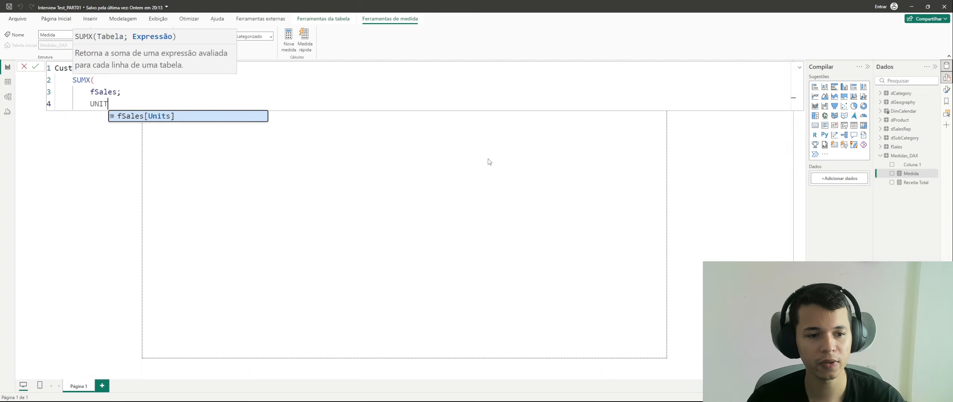
{"action": "key", "text": "Tab"}
{"action": "type", "text": "* rel"}
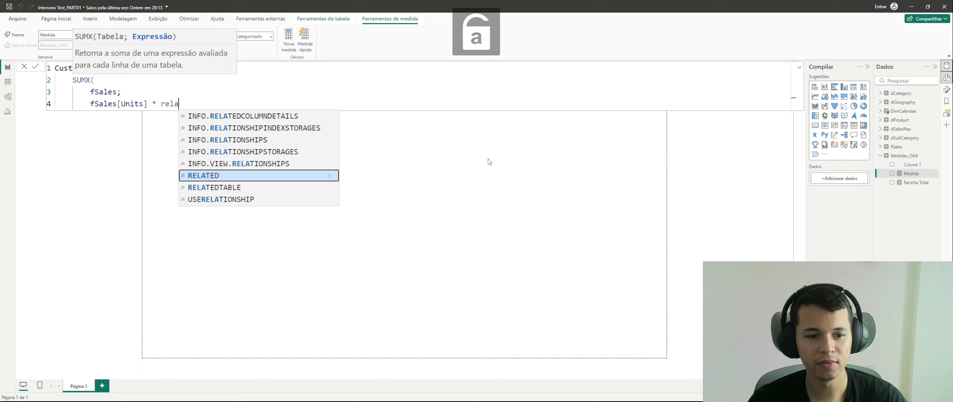
{"action": "key", "text": "Tab"}
{"action": "type", "text": "dpro"}
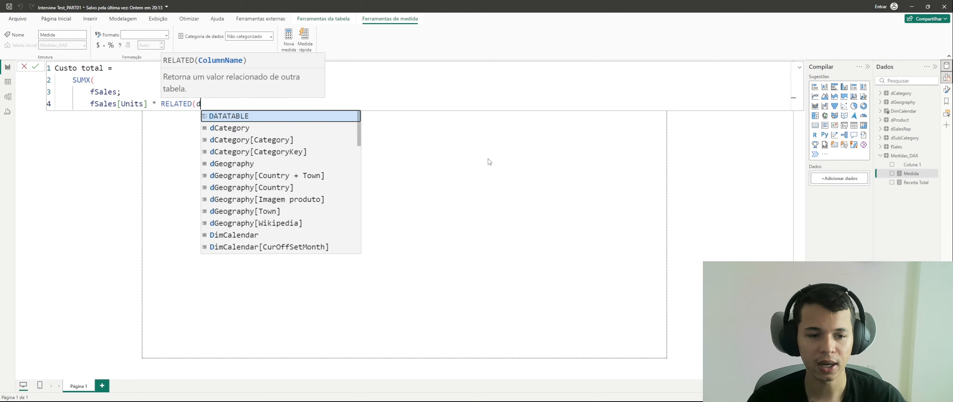
{"action": "key", "text": "Down"}
{"action": "key", "text": "Down"}
{"action": "key", "text": "Down"}
{"action": "key", "text": "Down"}
{"action": "key", "text": "Down"}
{"action": "key", "text": "Tab"}
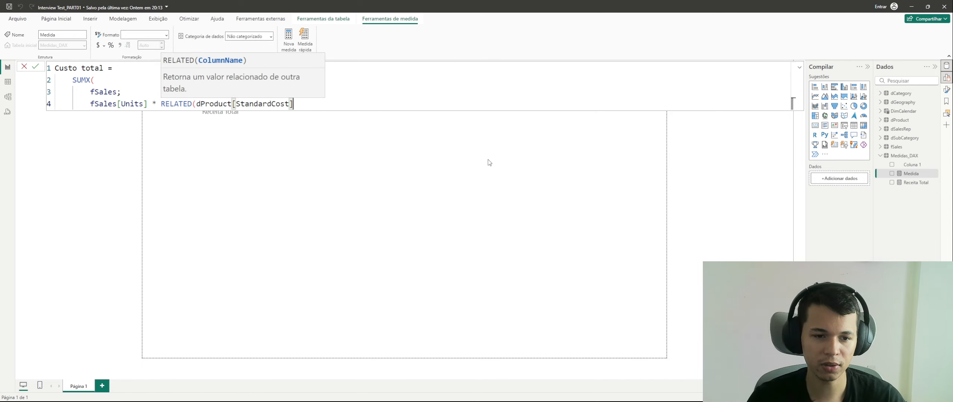
Close the RELATED and SUMX parentheses, with the last one on its own line, and commit the Custo total measure.
{"action": "type", "text": ")"}
{"action": "key", "text": "shift+Return"}
{"action": "type", "text": ")"}
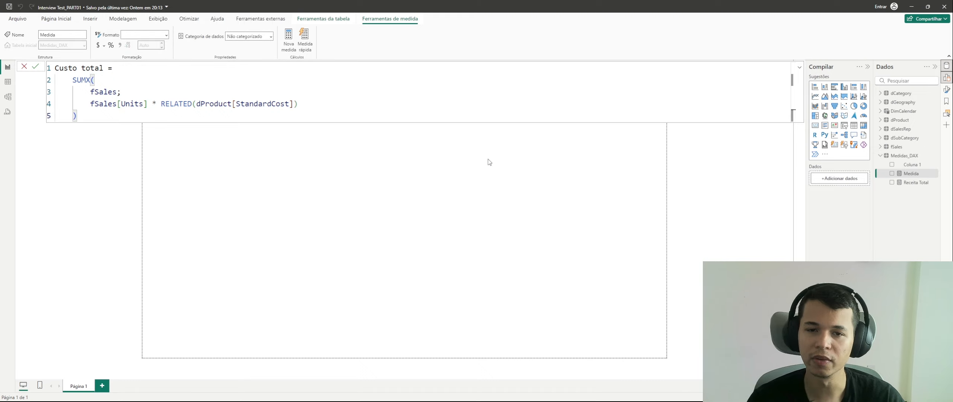
{"action": "key", "text": "Return"}
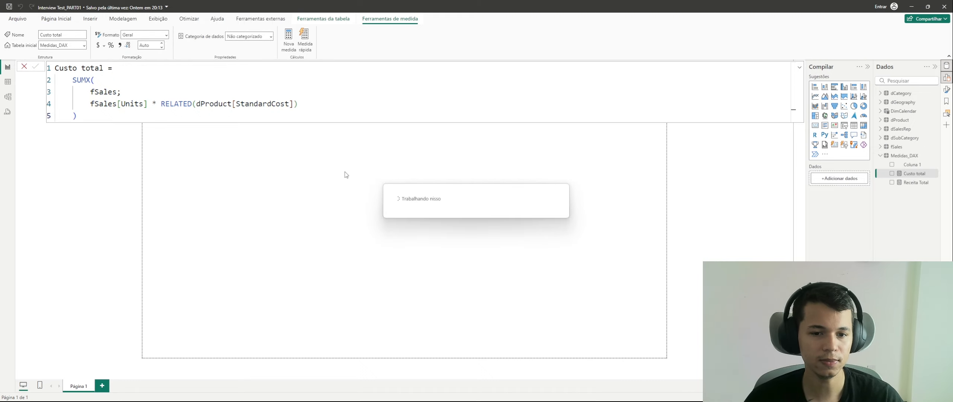
Duplicate the Receita Total card, place the copy directly beside the original, and replace its field with Custo total.
{"action": "left_click", "coordinate": [306, 150]}
{"action": "left_click", "coordinate": [233, 106]}
{"action": "key", "text": "ctrl+c"}
{"action": "key", "text": "ctrl+v"}
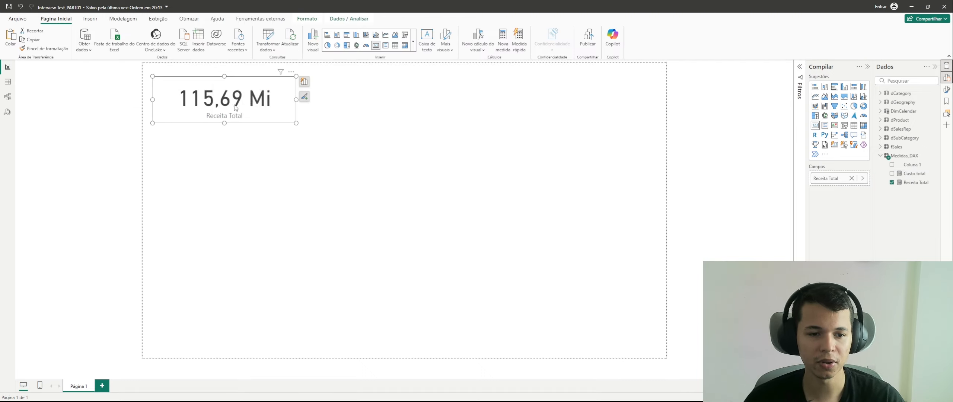
{"action": "left_click_drag", "start_coordinate": [233, 106], "coordinate": [373, 103]}
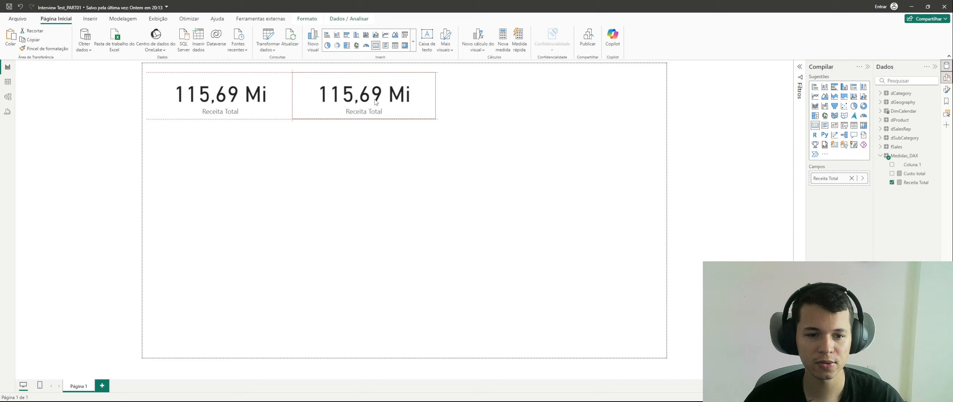
{"action": "left_click", "coordinate": [852, 178]}
{"action": "left_click", "coordinate": [892, 173]}
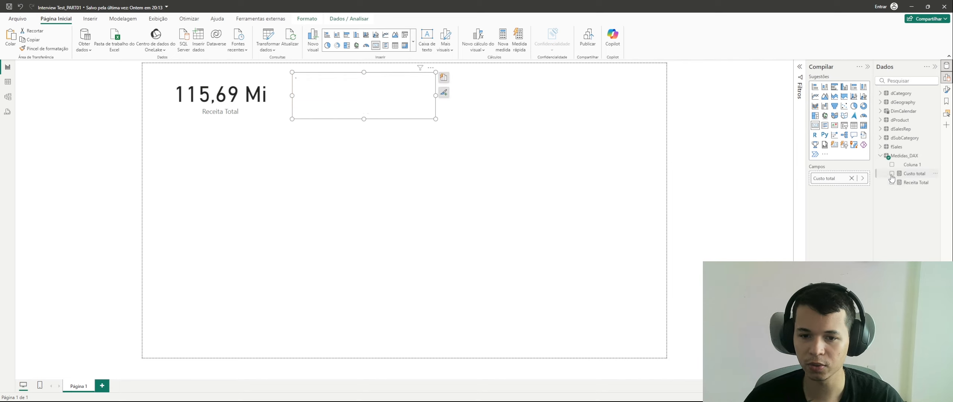
Duplicate the Custo total card, place the copy beside it as a third card, and clear the copy's field.
{"action": "left_click", "coordinate": [387, 143]}
{"action": "left_click", "coordinate": [376, 99]}
{"action": "left_click_drag", "start_coordinate": [376, 99], "coordinate": [521, 99]}
{"action": "left_click", "coordinate": [538, 106]}
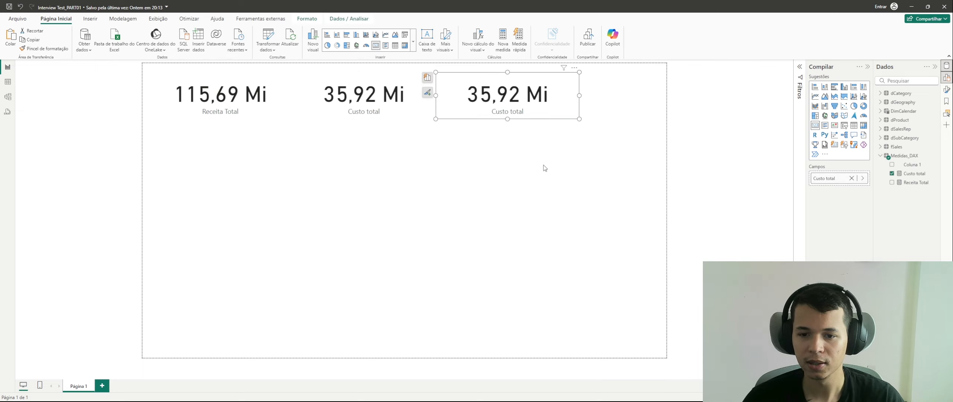
{"action": "left_click", "coordinate": [892, 173]}
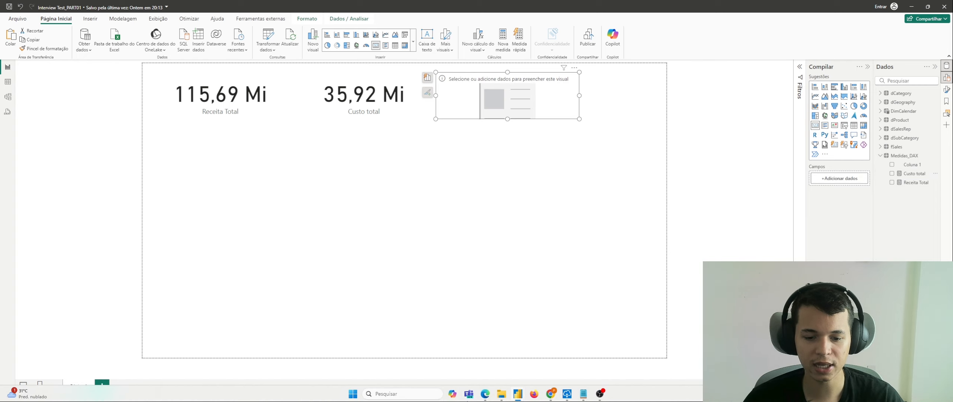
Switch to Document_Test.pdf, read the 3.3 Lucro Bruto formula, and return to the Interview Test_PART01 report in Power BI.
{"action": "left_click", "coordinate": [486, 394]}
{"action": "scroll", "coordinate": [425, 255], "scroll_direction": "down", "scroll_amount": 1}
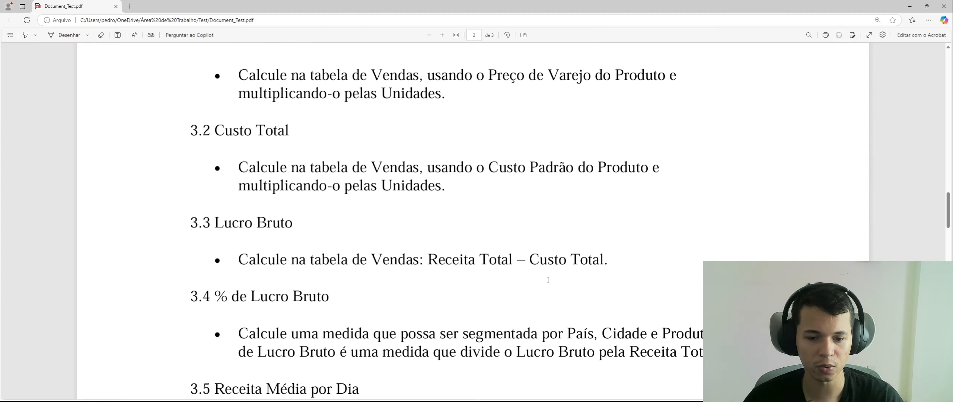
{"action": "left_click_drag", "start_coordinate": [613, 259], "coordinate": [426, 261]}
{"action": "left_click", "coordinate": [502, 274]}
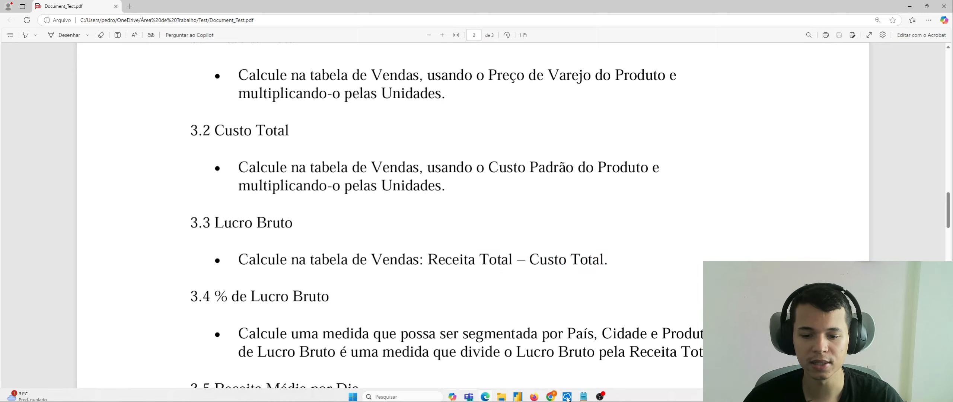
{"action": "left_click", "coordinate": [518, 394]}
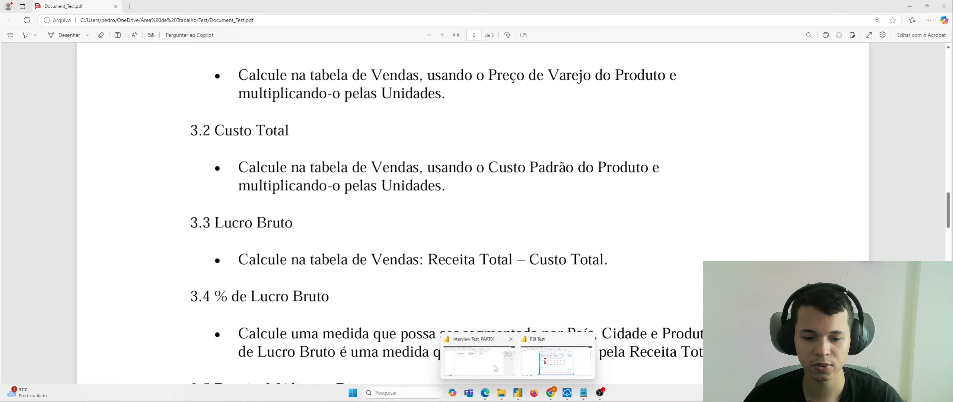
{"action": "left_click", "coordinate": [496, 369]}
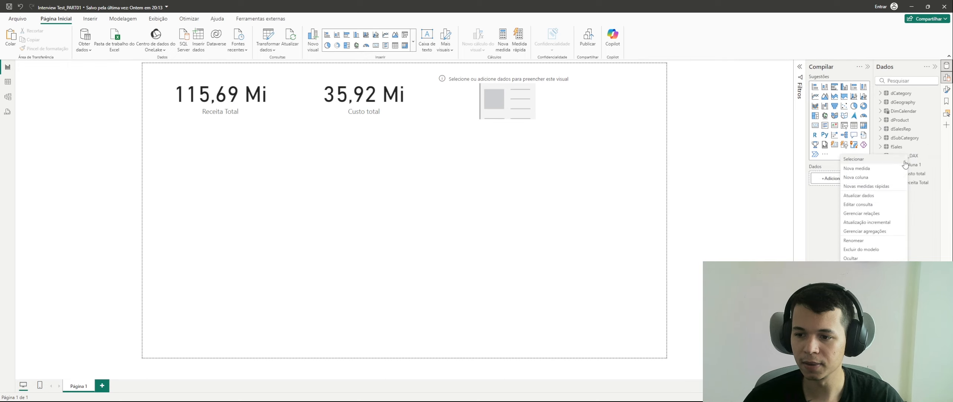
Create a new measure in Medidas_DAX defined as Lucro Bruto = [Receita Total] - [Custo total].
{"action": "left_click", "coordinate": [879, 169]}
{"action": "key", "text": "Caps_Lock"}
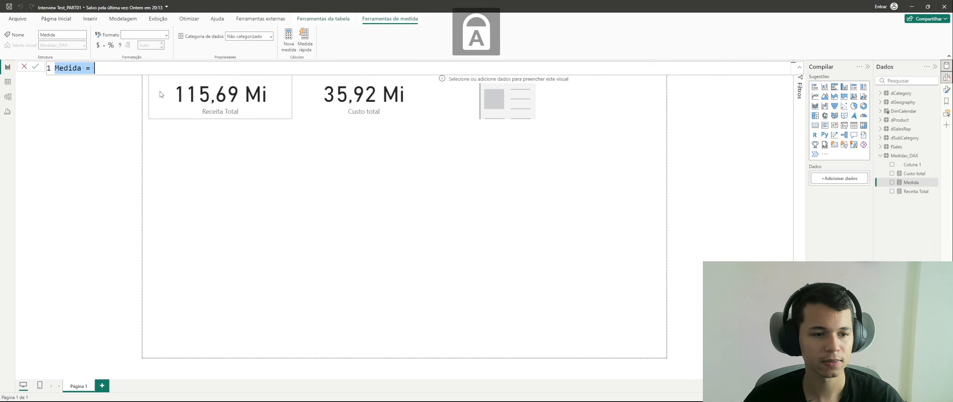
{"action": "type", "text": "Lucro Br"}
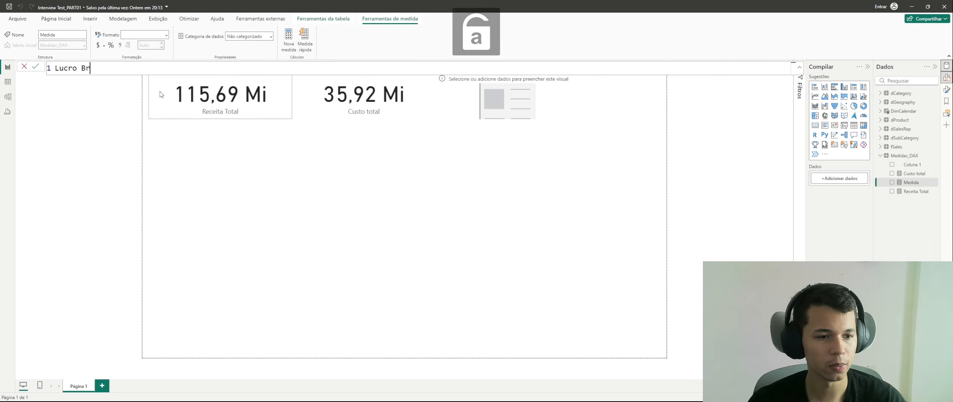
{"action": "type", "text": "uto = Recei"}
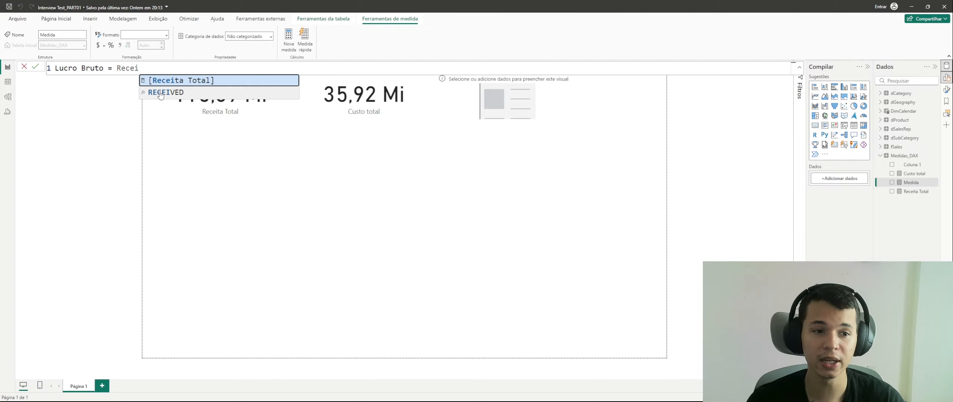
{"action": "key", "text": "Tab"}
{"action": "type", "text": "-"}
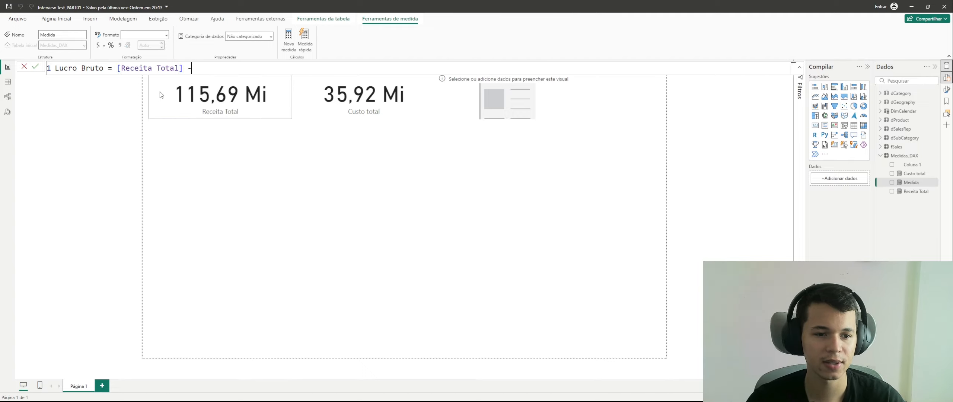
{"action": "type", "text": " [Custo"}
{"action": "key", "text": "Tab"}
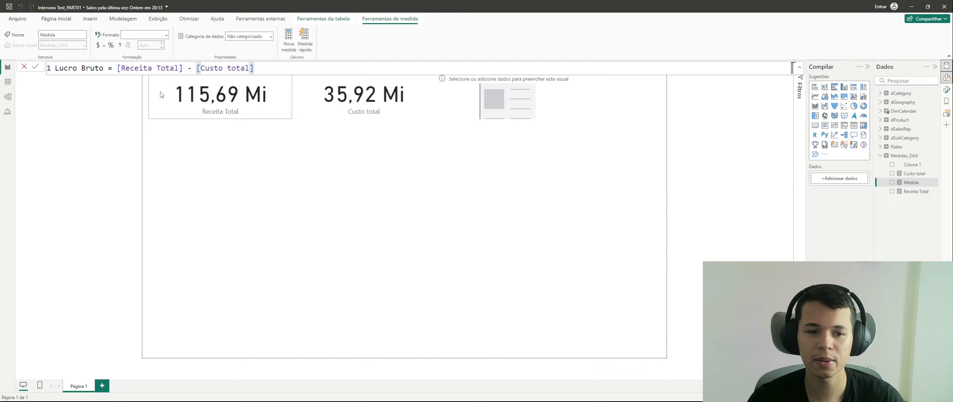
{"action": "key", "text": "Return"}
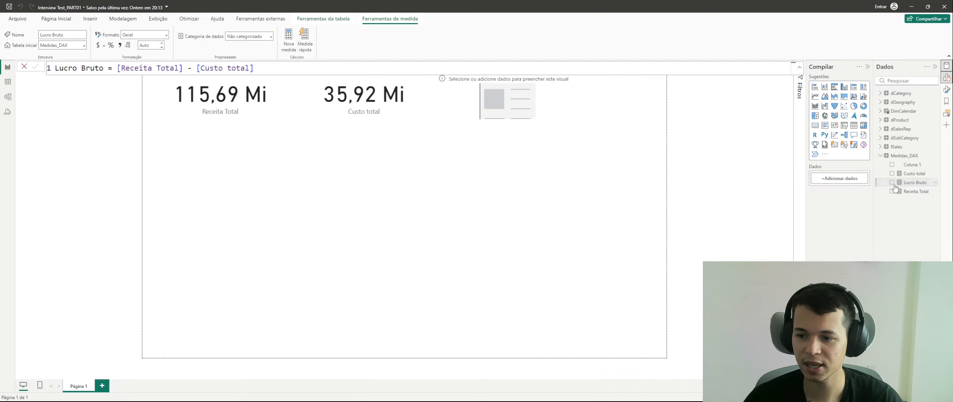
Show Lucro Bruto in the empty third card and shift that card slightly away from the Custo total card.
{"action": "left_click_drag", "start_coordinate": [889, 188], "coordinate": [834, 180]}
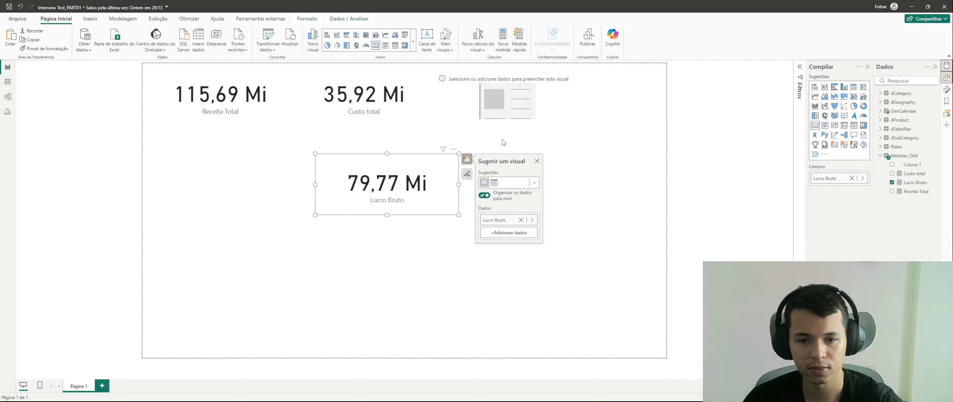
{"action": "key", "text": "ctrl+z"}
{"action": "left_click", "coordinate": [906, 185]}
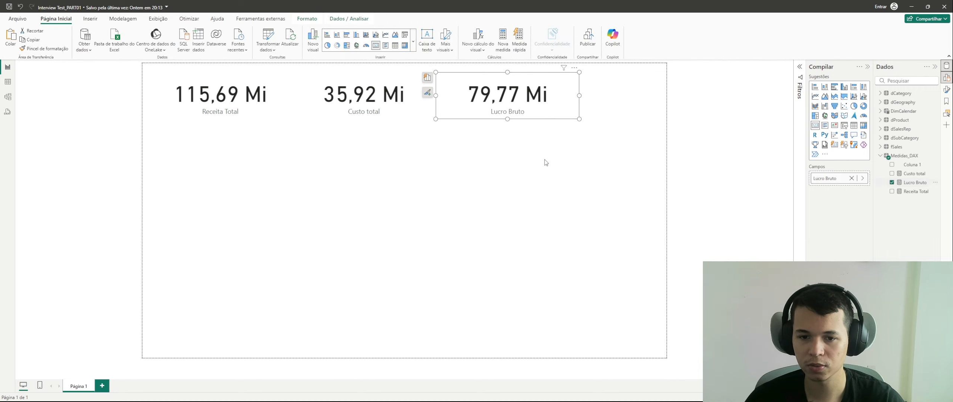
{"action": "left_click_drag", "start_coordinate": [500, 101], "coordinate": [506, 101]}
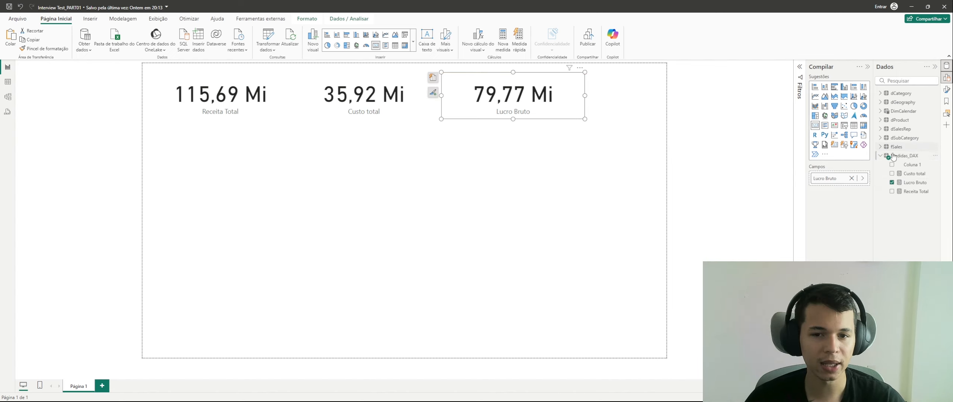
Hide Coluna 1 in the Medidas_DAX table and widen the area that lists the model's tables.
{"action": "left_click", "coordinate": [935, 164]}
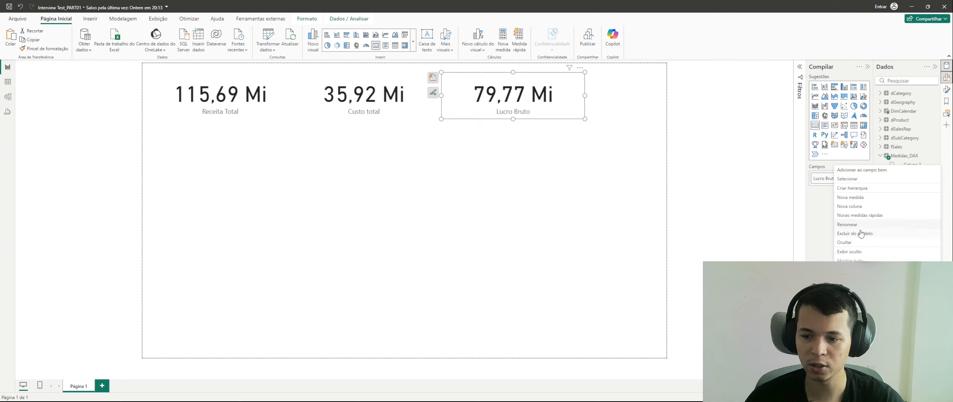
{"action": "left_click", "coordinate": [850, 243]}
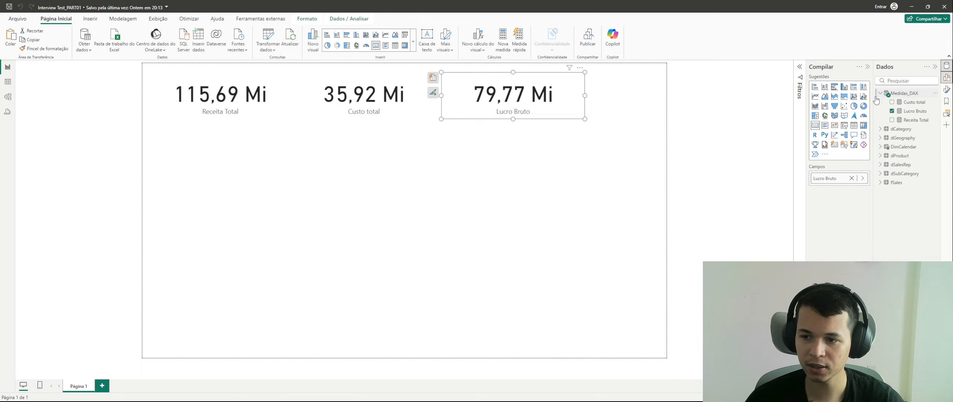
{"action": "left_click_drag", "start_coordinate": [874, 96], "coordinate": [853, 96]}
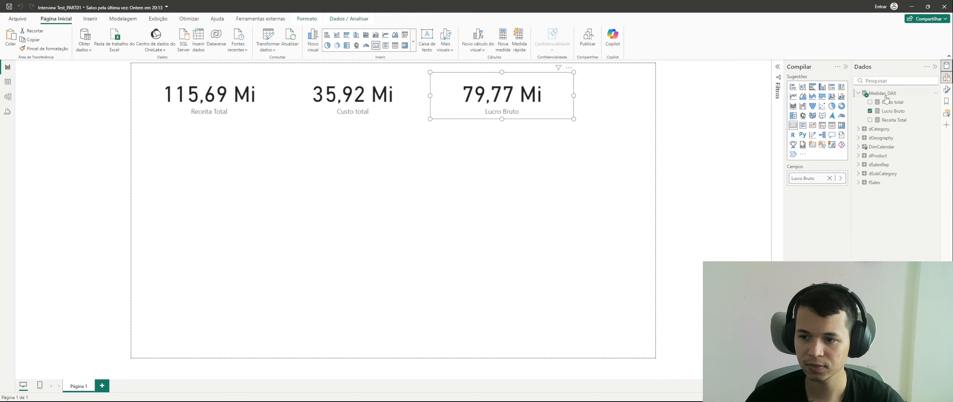
{"action": "left_click", "coordinate": [598, 202]}
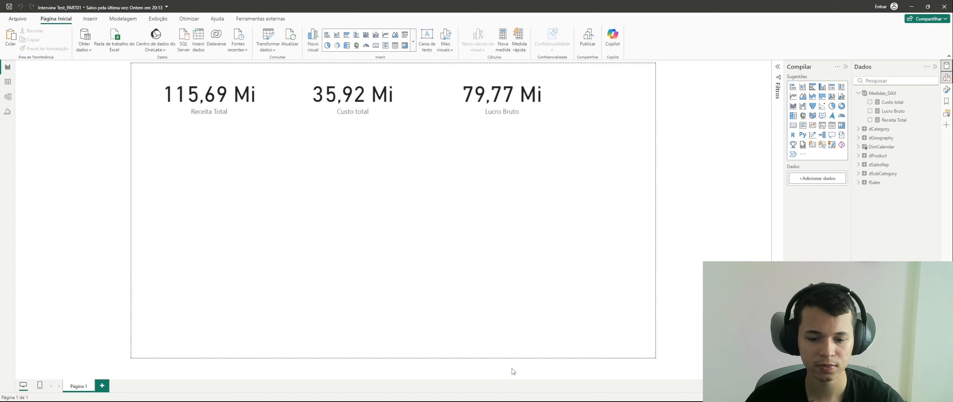
Switch to Document_Test.pdf, read the 3.4 % de Lucro Bruto requirement and its segmentation fields, and return to the Power BI report.
{"action": "left_click", "coordinate": [489, 395]}
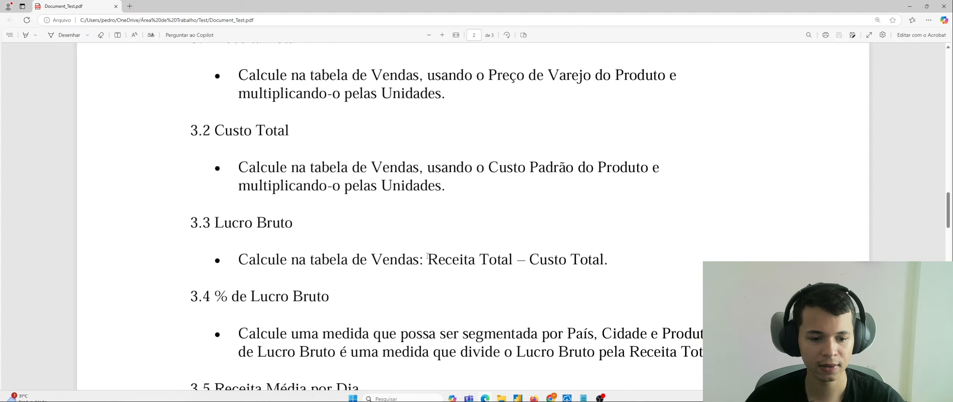
{"action": "scroll", "coordinate": [175, 193], "scroll_direction": "down", "scroll_amount": 3}
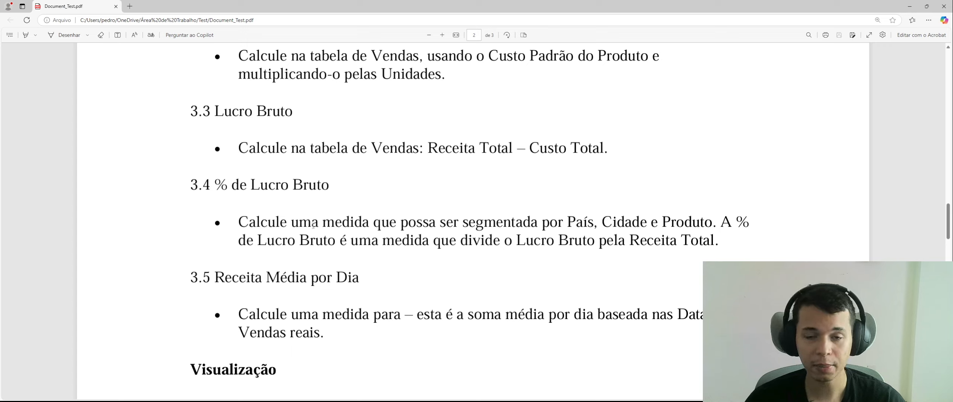
{"action": "double_click", "coordinate": [569, 221]}
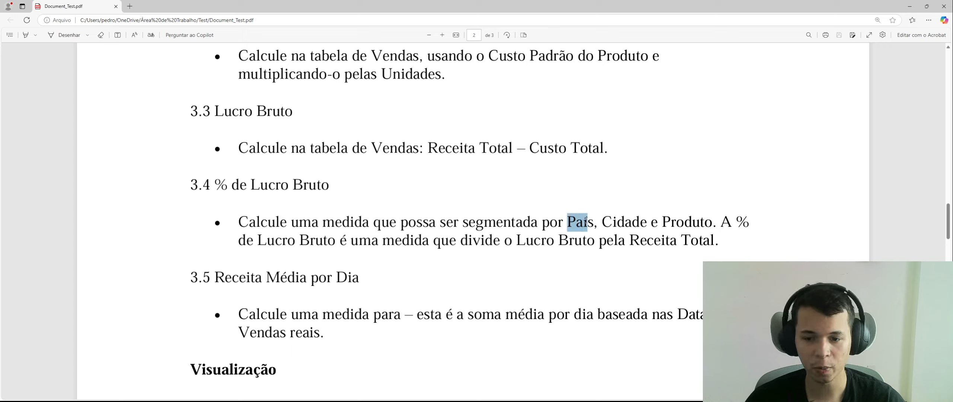
{"action": "right_click", "coordinate": [628, 228]}
{"action": "left_click", "coordinate": [689, 181]}
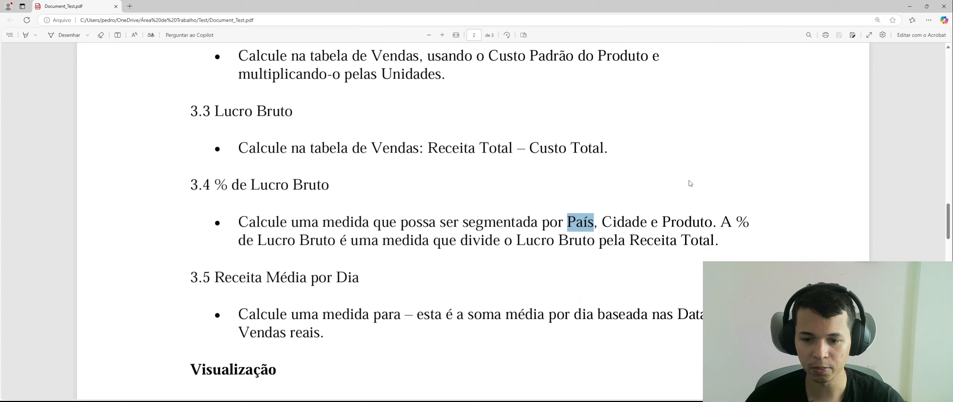
{"action": "left_click", "coordinate": [689, 181]}
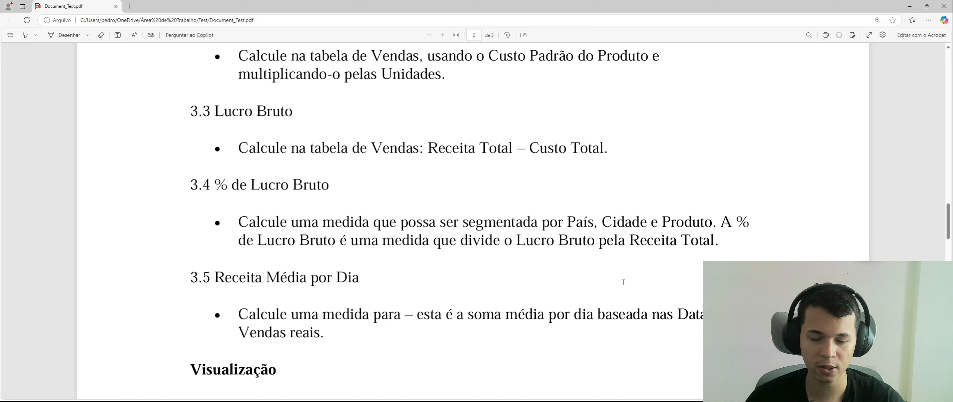
{"action": "mouse_move", "coordinate": [518, 401]}
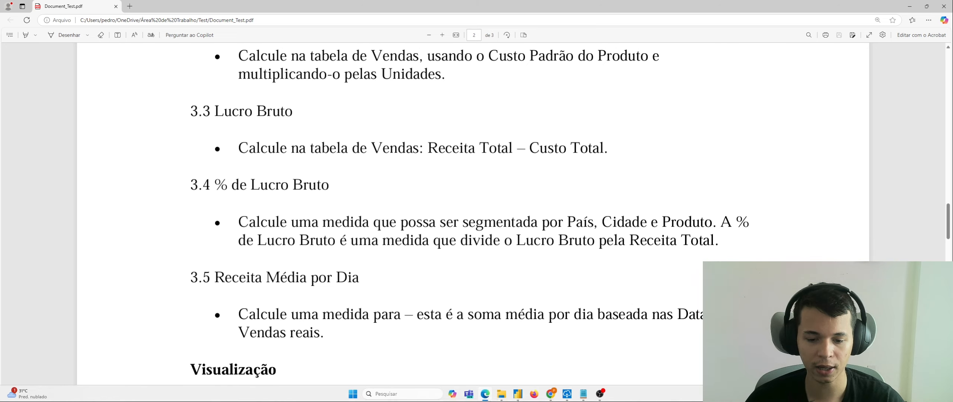
{"action": "left_click", "coordinate": [481, 363]}
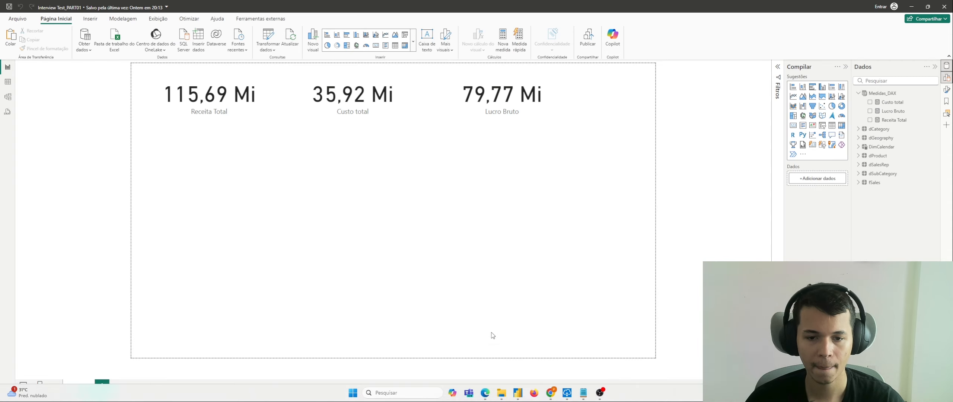
Create a new measure in Medidas_DAX named % Lucro Bruto, with its expression starting on a second line.
{"action": "right_click", "coordinate": [892, 92]}
{"action": "left_click", "coordinate": [875, 106]}
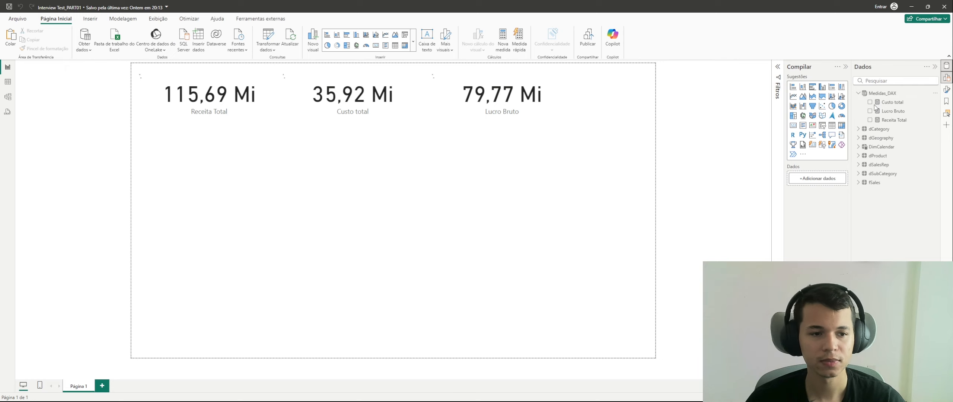
{"action": "type", "text": "%"}
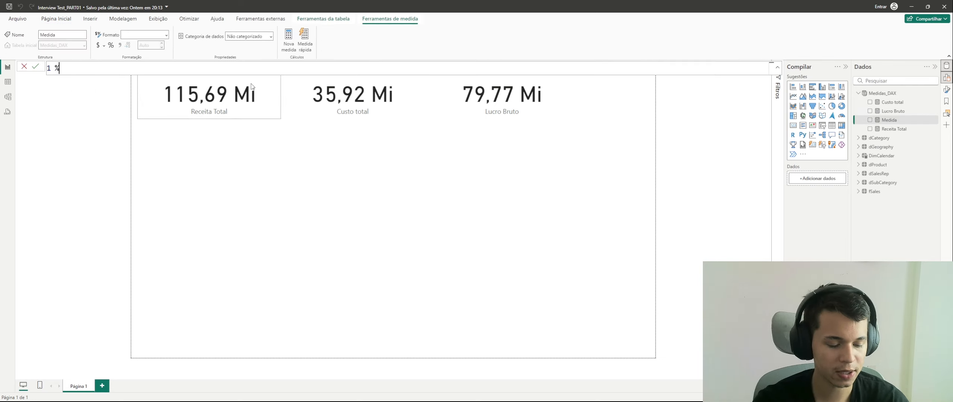
{"action": "type", "text": " Lucro B"}
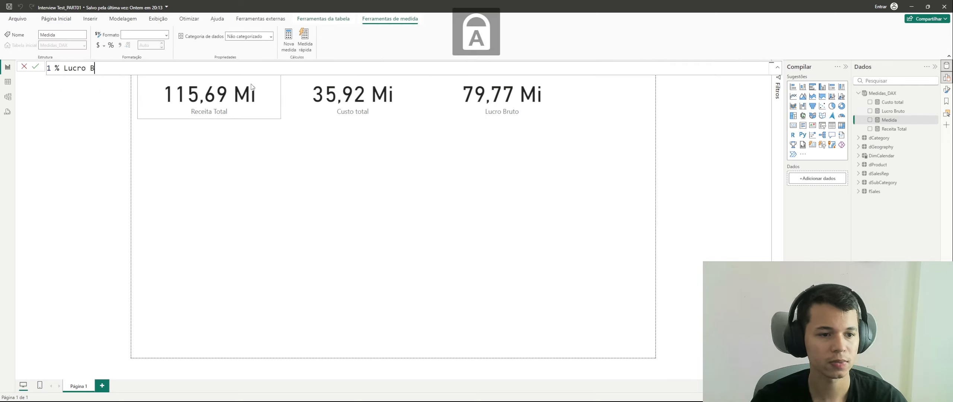
{"action": "key", "text": "Caps_Lock"}
{"action": "type", "text": "ruto ="}
{"action": "key", "text": "shift+Return"}
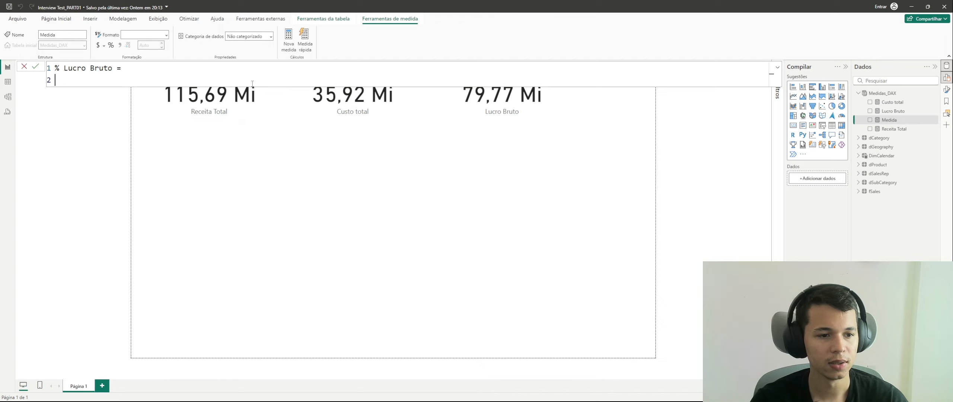
Define % Lucro Bruto as DIVIDE([Lucro Bruto]; [Receita Total]; 0) across indented lines and format the measure as a percentage.
{"action": "key", "text": "Caps_Lock"}
{"action": "type", "text": "DIVIDE("}
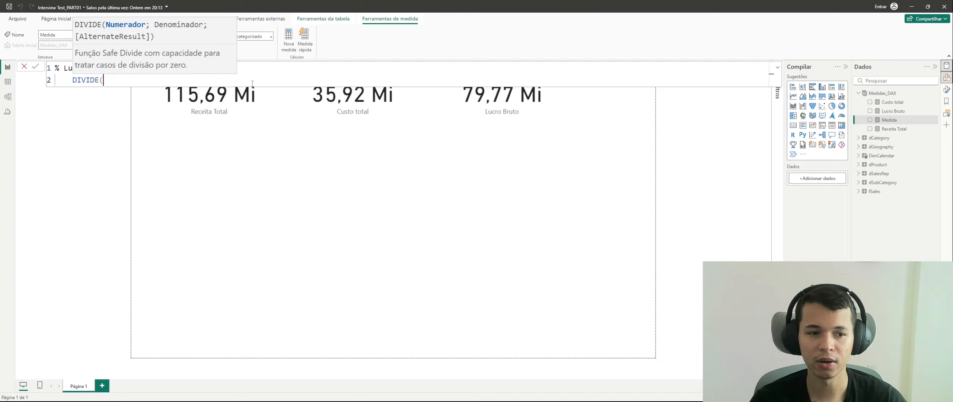
{"action": "key", "text": "shift+Return"}
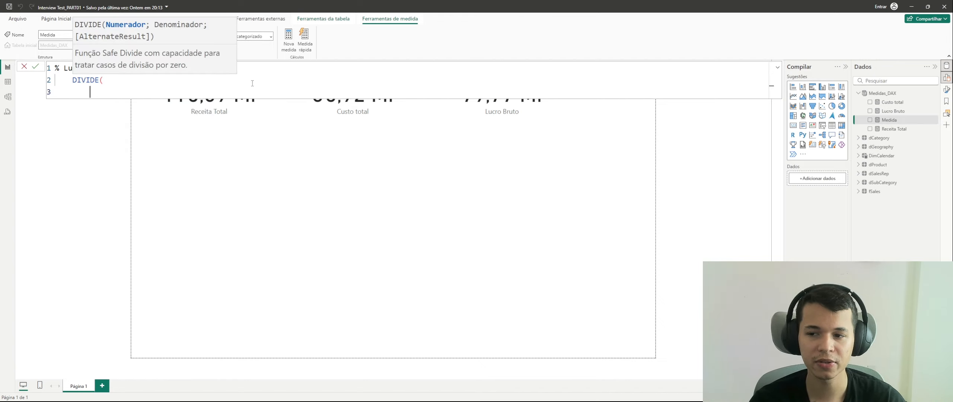
{"action": "type", "text": "["}
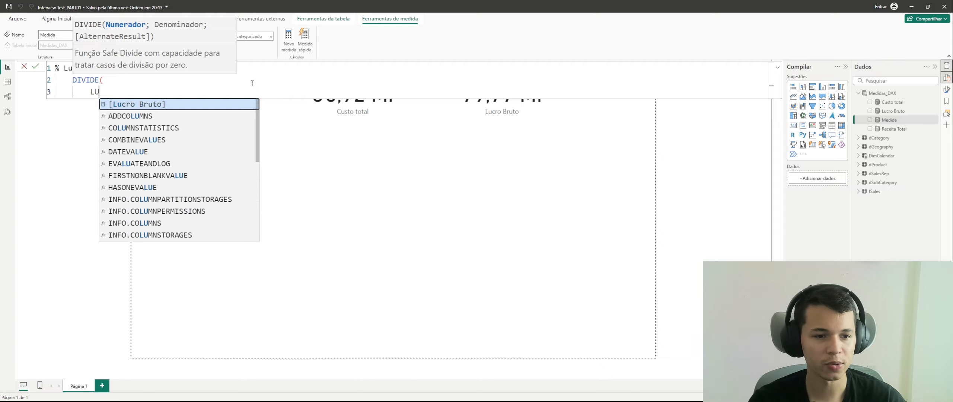
{"action": "key", "text": "Tab"}
{"action": "type", "text": ";"}
{"action": "key", "text": "shift+Return"}
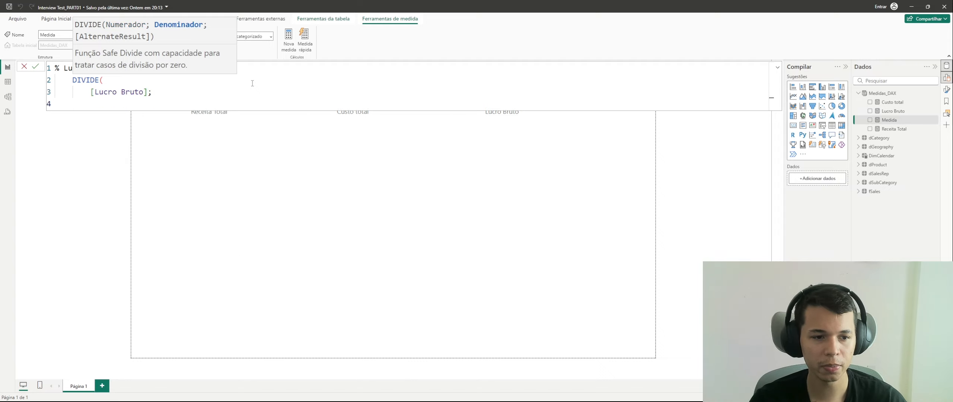
{"action": "type", "text": "RECE"}
{"action": "key", "text": "Tab"}
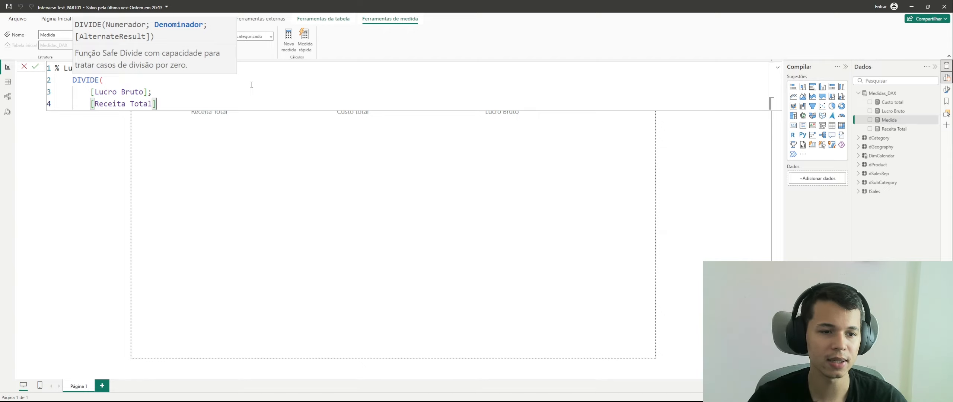
{"action": "key", "text": "Return"}
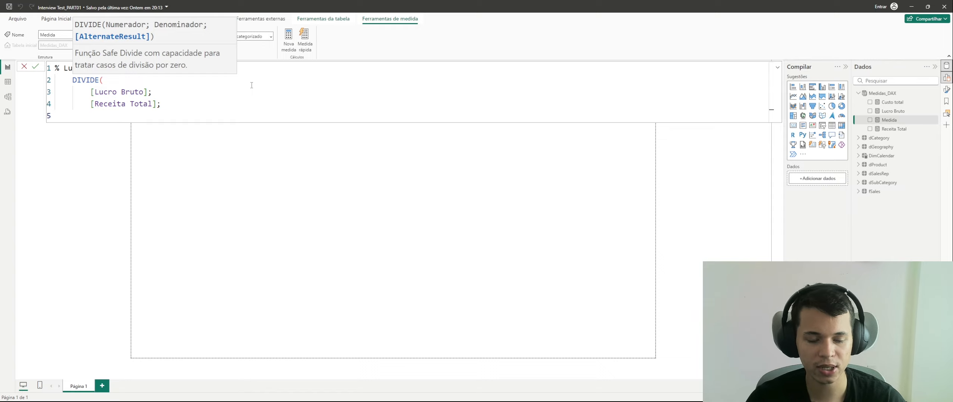
{"action": "type", "text": "0"}
{"action": "key", "text": "Return"}
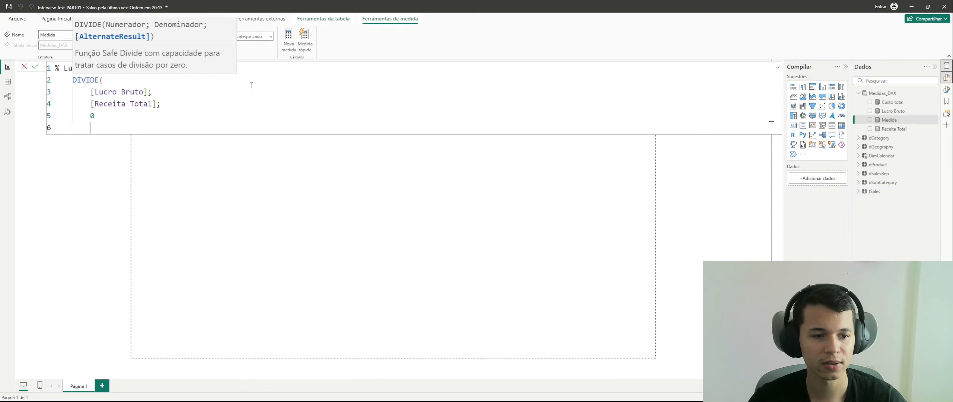
{"action": "type", "text": ")"}
{"action": "key", "text": "Return"}
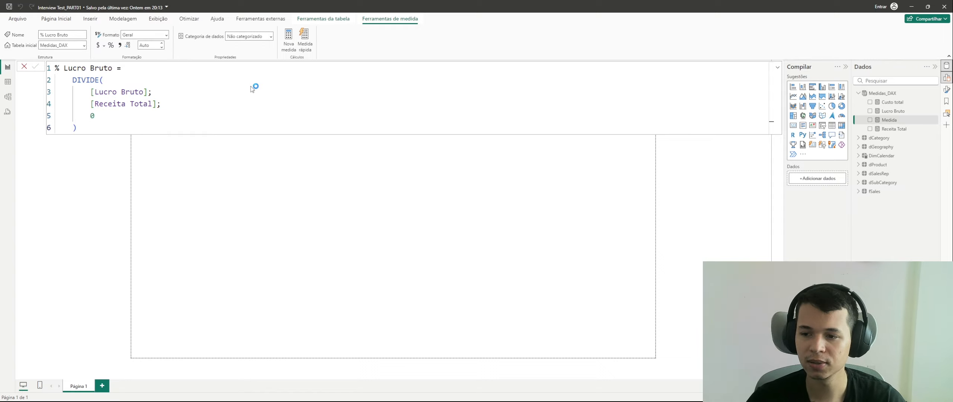
{"action": "left_click", "coordinate": [111, 45]}
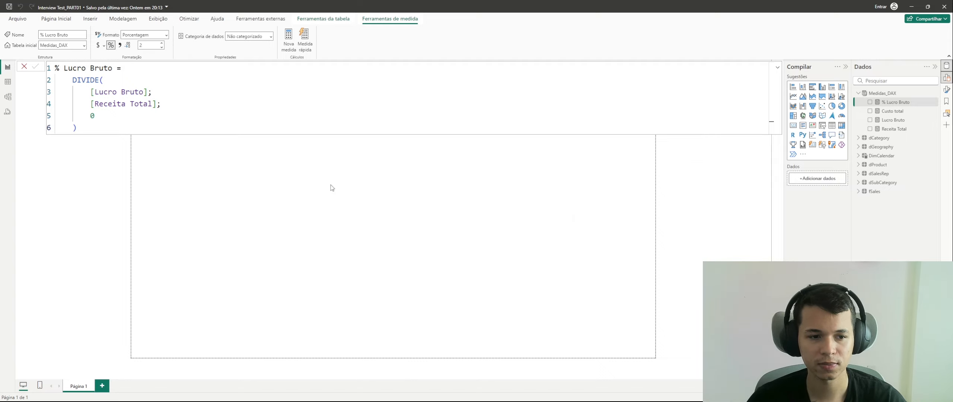
{"action": "left_click", "coordinate": [311, 163]}
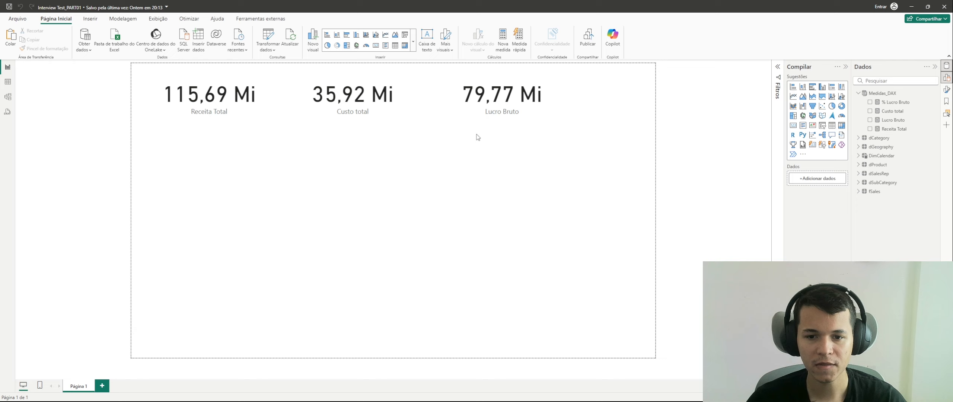
Shift the Receita Total and Custo total cards toward the page's left edge and place a copy of the Lucro Bruto card beside the original.
{"action": "left_click", "coordinate": [520, 112]}
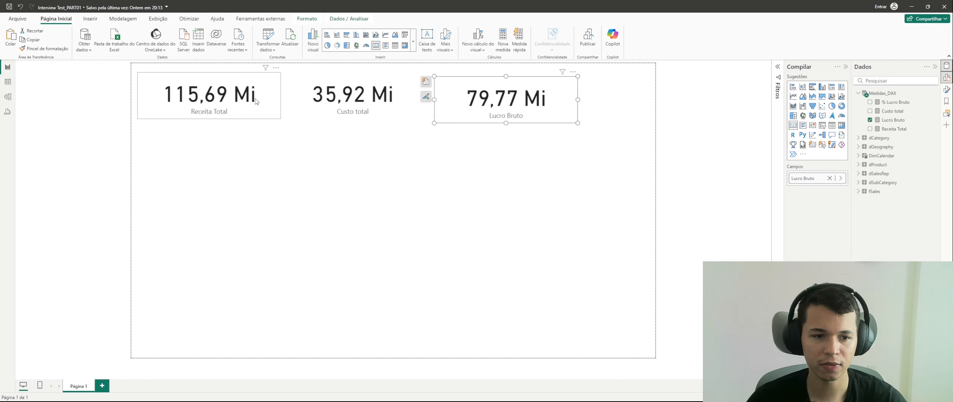
{"action": "left_click", "coordinate": [225, 100]}
{"action": "left_click_drag", "start_coordinate": [354, 99], "coordinate": [340, 98]}
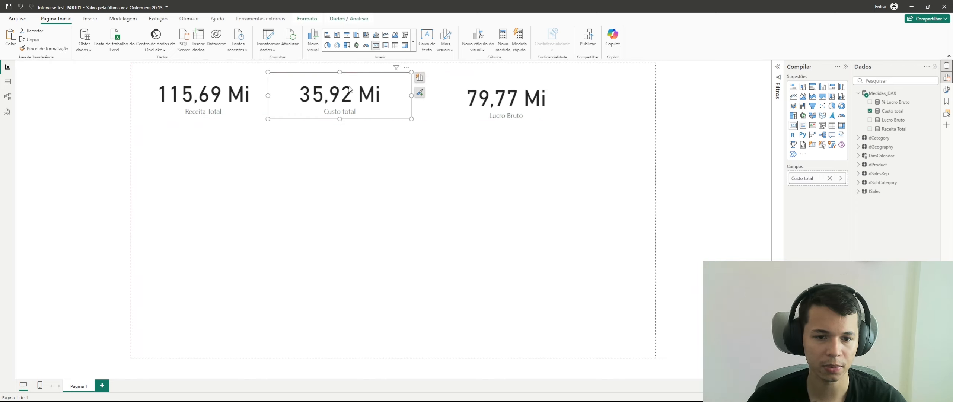
{"action": "left_click_drag", "start_coordinate": [508, 99], "coordinate": [628, 107]}
{"action": "left_click_drag", "start_coordinate": [465, 102], "coordinate": [466, 172]}
{"action": "key", "text": "Delete"}
Replace Lucro Bruto with % Lucro Bruto in the copied card.
{"action": "left_click", "coordinate": [604, 111]}
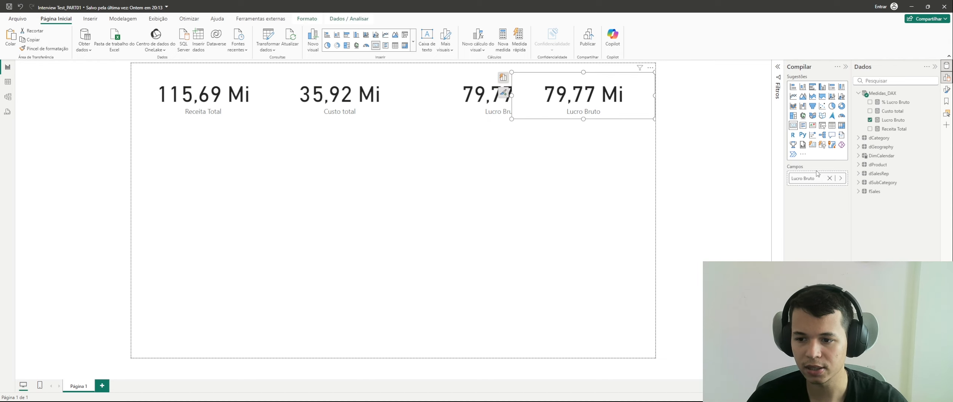
{"action": "left_click", "coordinate": [870, 120]}
{"action": "left_click", "coordinate": [870, 102]}
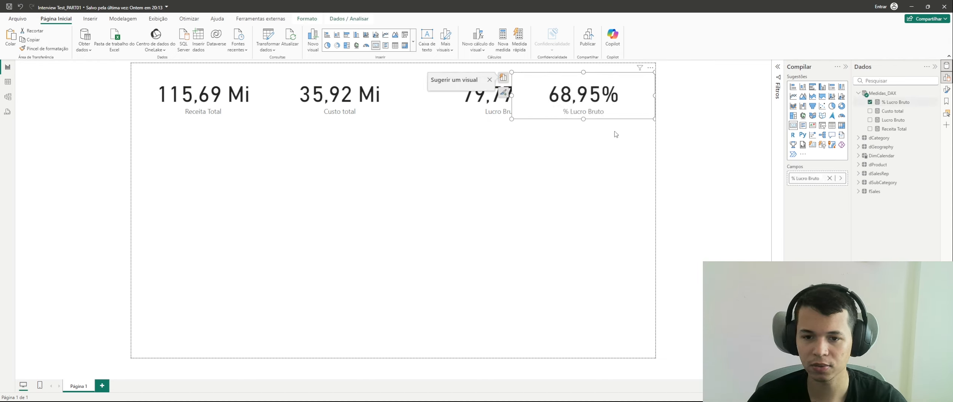
Narrow the % Lucro Bruto and Lucro Bruto cards so they fit side by side without overlapping.
{"action": "left_click_drag", "start_coordinate": [512, 97], "coordinate": [544, 96]}
{"action": "left_click", "coordinate": [555, 101]}
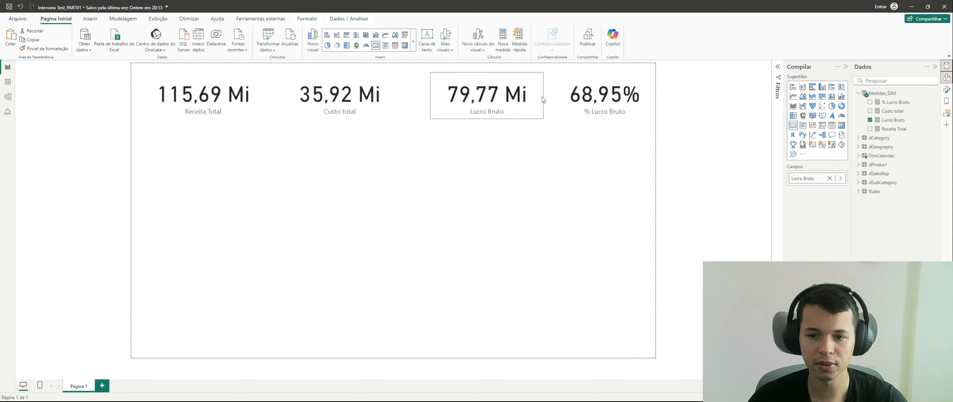
{"action": "left_click", "coordinate": [604, 99]}
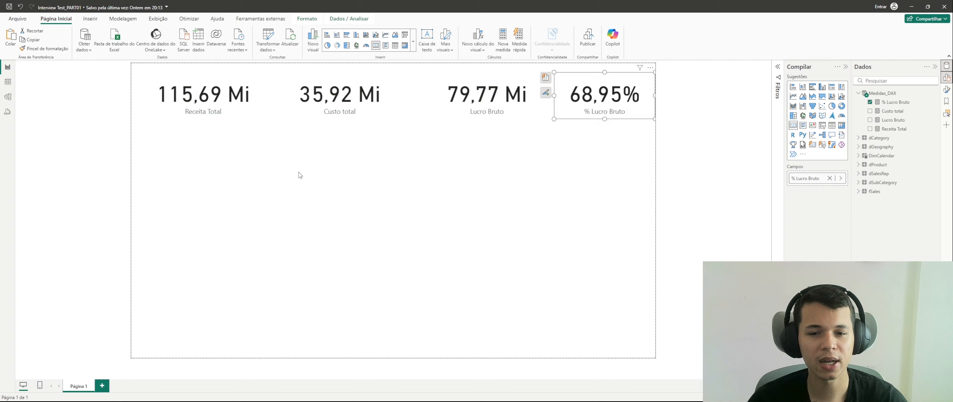
{"action": "left_click", "coordinate": [227, 158]}
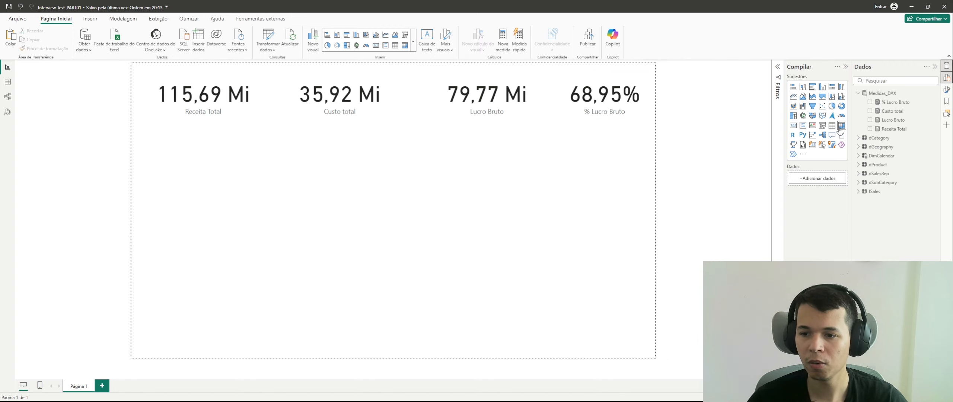
Add an enlarged matrix below the Receita Total and Custo total cards with Country from dGeography in its rows.
{"action": "left_click_drag", "start_coordinate": [841, 128], "coordinate": [217, 166]}
{"action": "left_click_drag", "start_coordinate": [285, 198], "coordinate": [347, 228]}
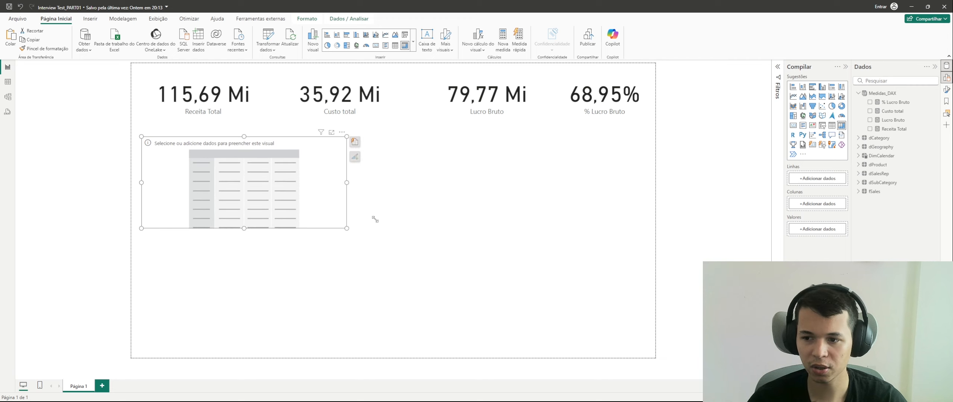
{"action": "left_click", "coordinate": [858, 148]}
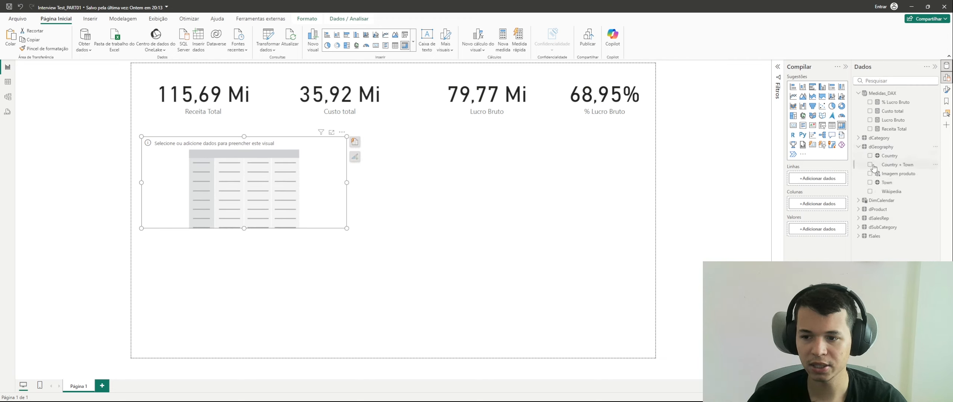
{"action": "left_click", "coordinate": [871, 156]}
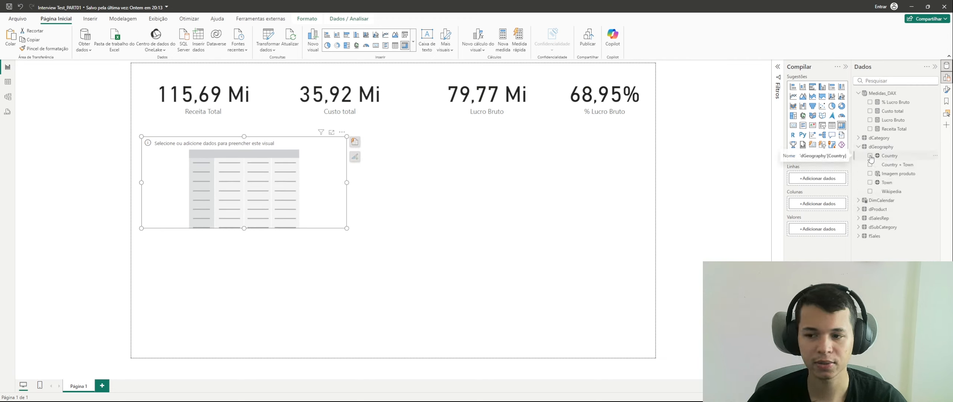
{"action": "mouse_move", "coordinate": [201, 156]}
{"action": "left_mouse_down"}
{"action": "mouse_move", "coordinate": [226, 158]}
{"action": "mouse_move", "coordinate": [191, 158]}
{"action": "mouse_move", "coordinate": [209, 162]}
{"action": "left_mouse_up"}
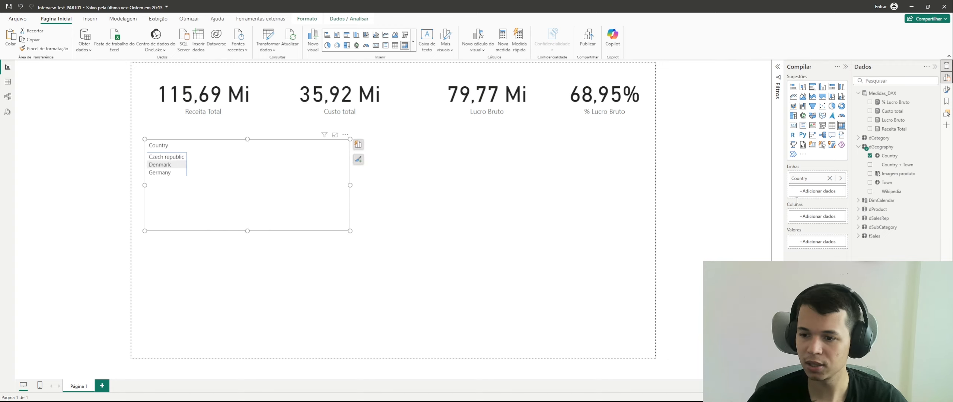
Add Town beneath Country in the matrix rows and shift the matrix slightly inward from the page's left edge.
{"action": "left_click", "coordinate": [871, 182]}
{"action": "left_click_drag", "start_coordinate": [804, 216], "coordinate": [804, 192]}
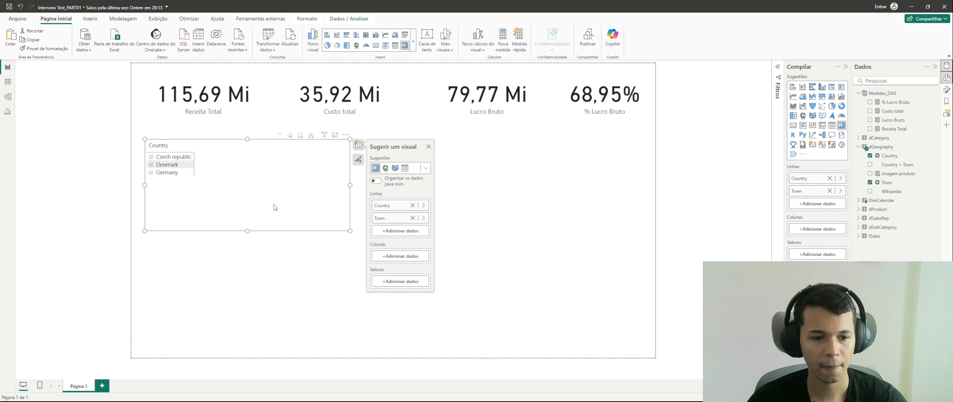
{"action": "left_click_drag", "start_coordinate": [274, 207], "coordinate": [288, 201]}
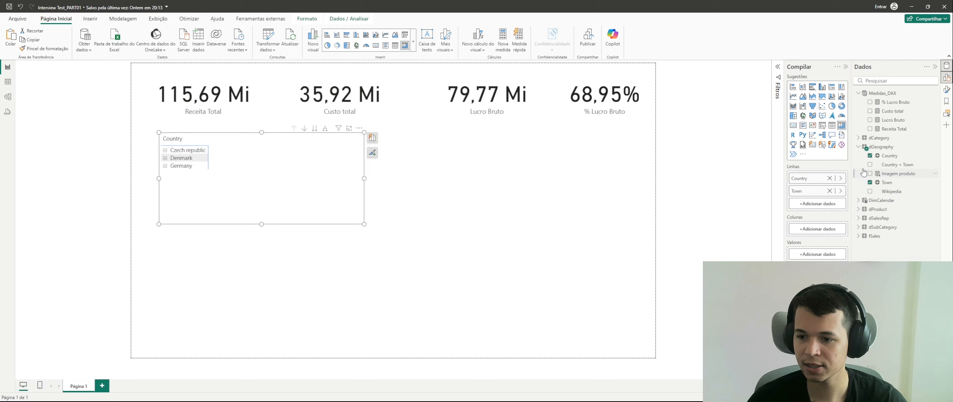
Open the dProduct table's data and examine its ProductID and ProductName columns.
{"action": "left_click", "coordinate": [858, 210]}
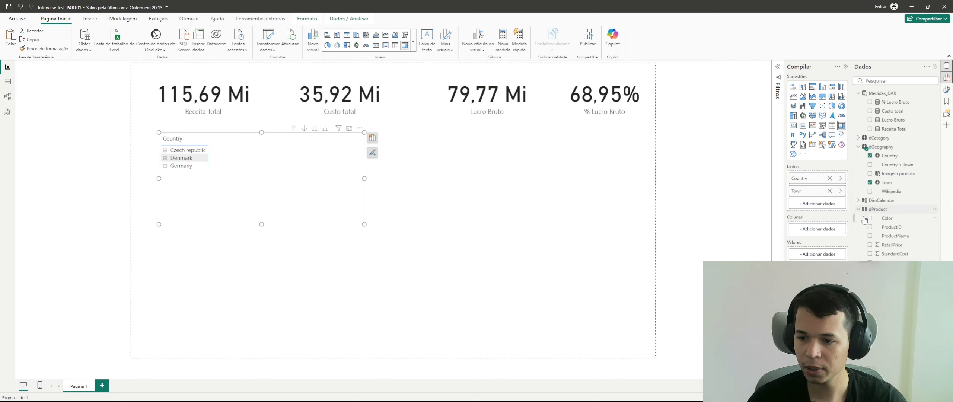
{"action": "left_click", "coordinate": [7, 84]}
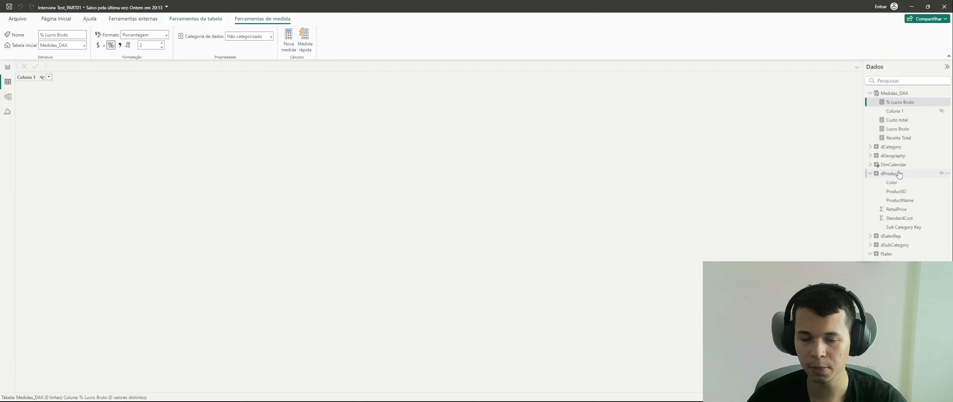
{"action": "left_click", "coordinate": [890, 174]}
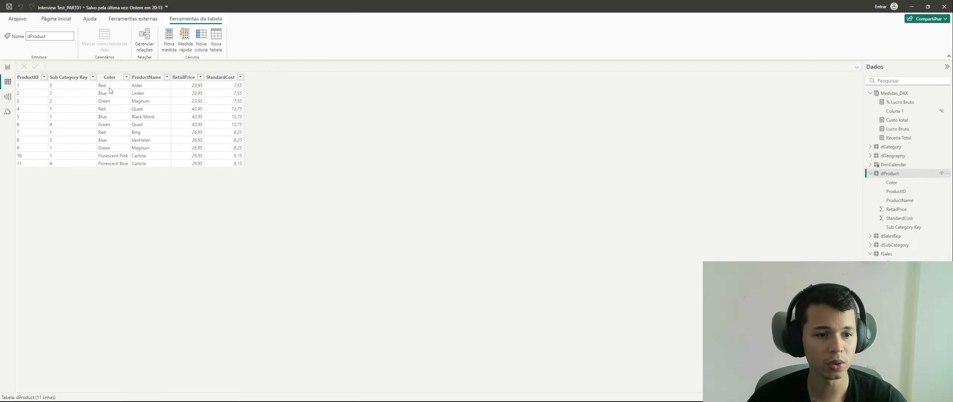
{"action": "left_click", "coordinate": [20, 85]}
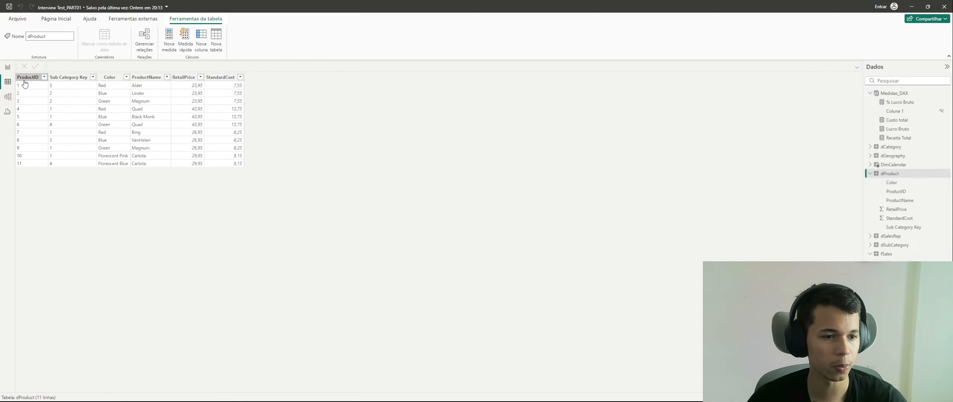
{"action": "left_click", "coordinate": [156, 85]}
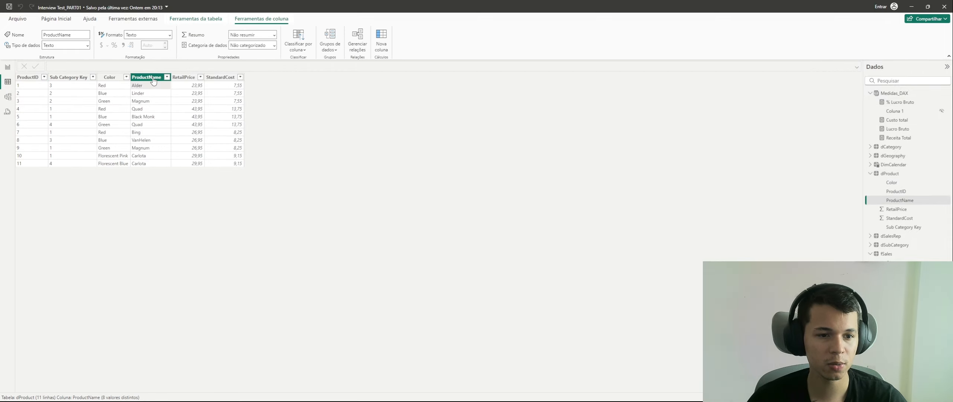
{"action": "left_click", "coordinate": [26, 78]}
Start a new calculated column in the dProduct table and name it Product ID + NAME.
{"action": "left_click", "coordinate": [381, 47]}
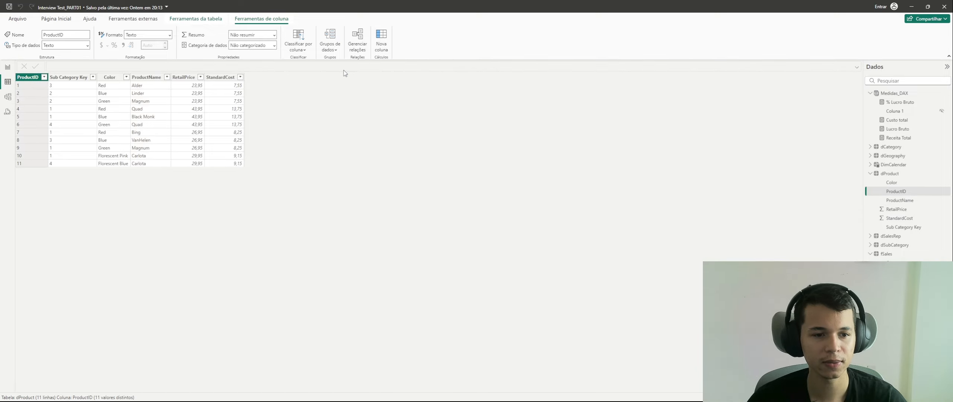
{"action": "key", "text": "Caps_Lock"}
{"action": "type", "text": "Pr"}
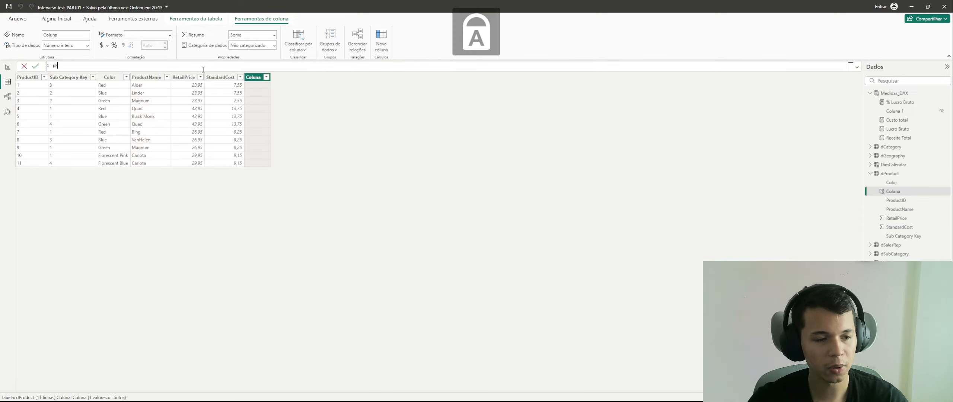
{"action": "key", "text": "Caps_Lock"}
{"action": "type", "text": "odu"}
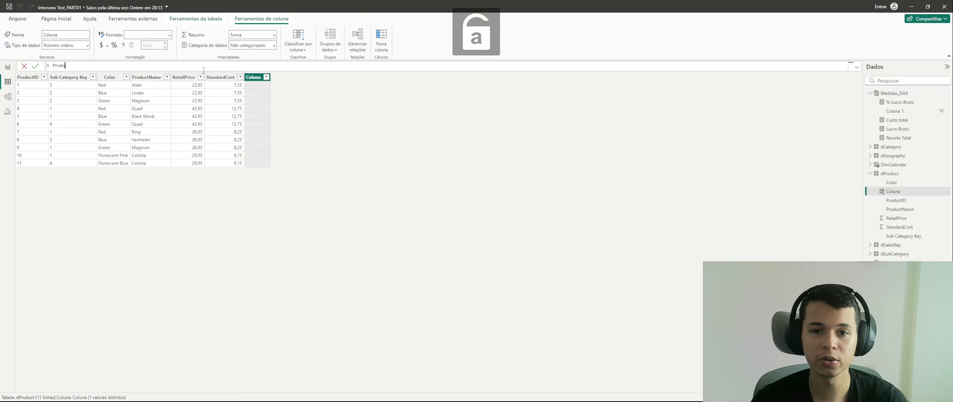
{"action": "type", "text": "ct"}
{"action": "key", "text": "Caps_Lock"}
{"action": "type", "text": "ID + NAME"}
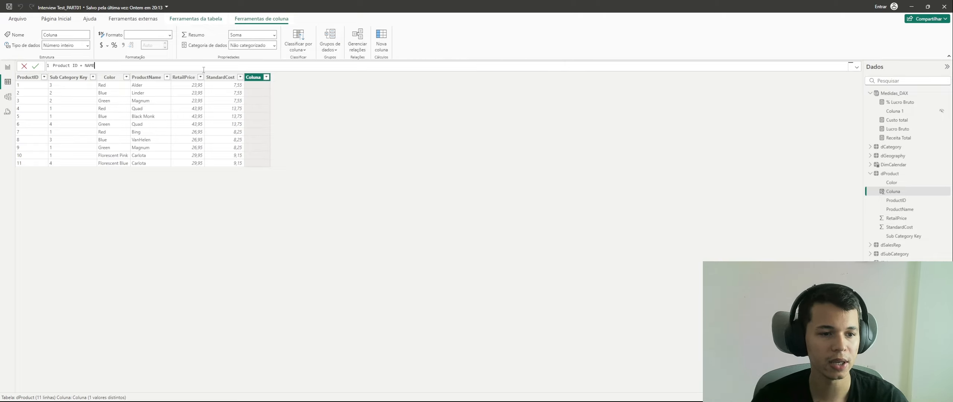
Define the new dProduct column as dProduct[ProductID] & " - " & dProduct[ProductName].
{"action": "type", "text": " = PRODUCT"}
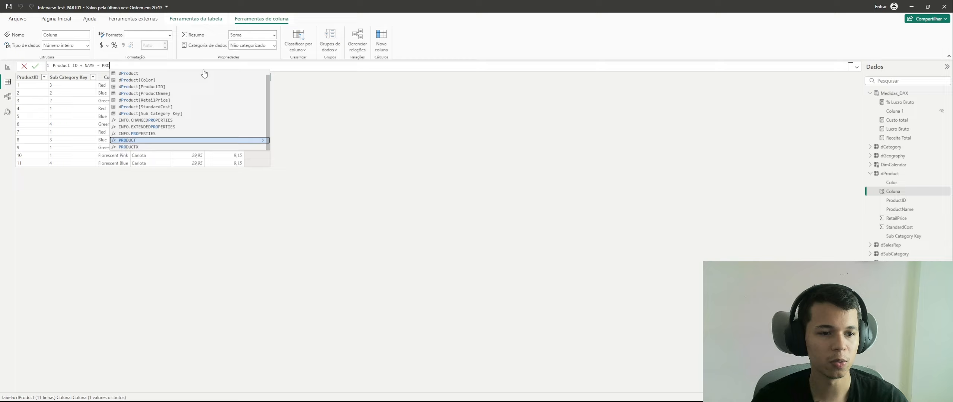
{"action": "key", "text": "Up"}
{"action": "key", "text": "Up"}
{"action": "key", "text": "Up"}
{"action": "key", "text": "Up"}
{"action": "key", "text": "Up"}
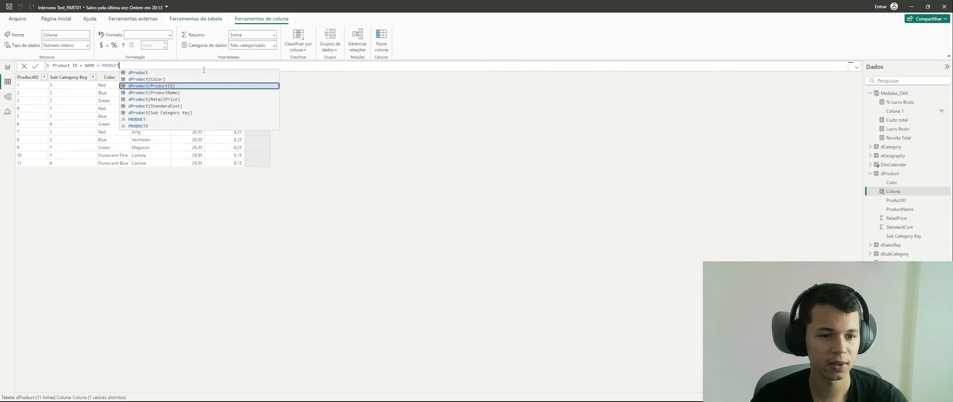
{"action": "key", "text": "Tab"}
{"action": "type", "text": "& "}
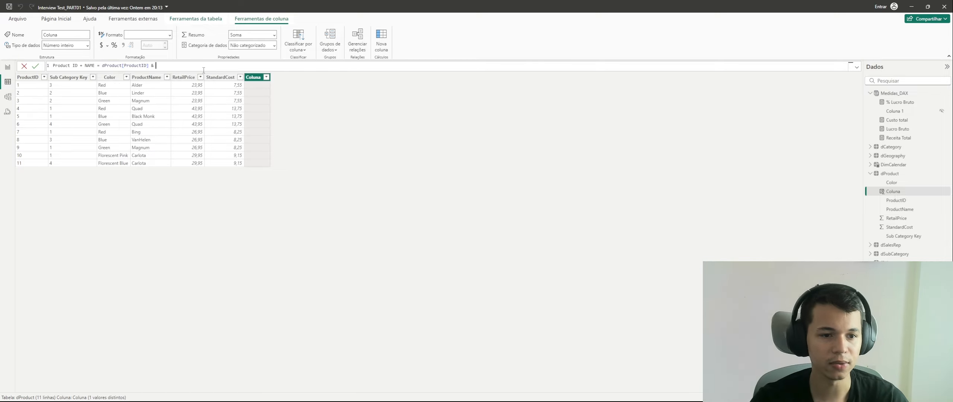
{"action": "type", "text": "\" - \" &"}
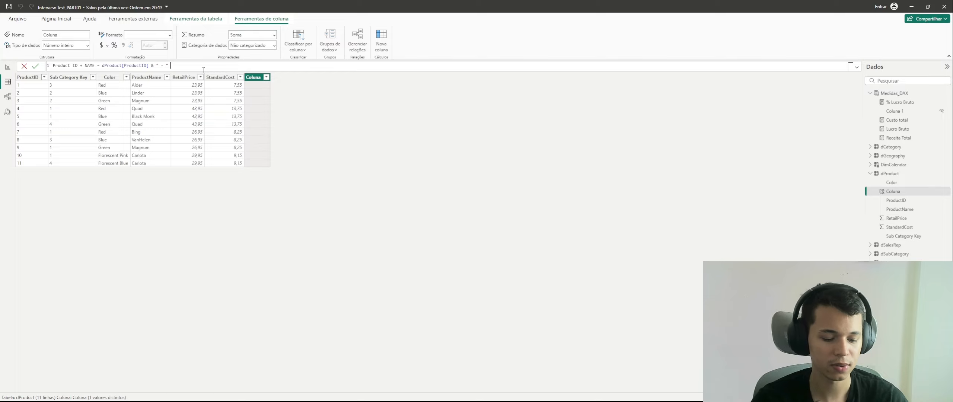
{"action": "type", "text": "NAME"}
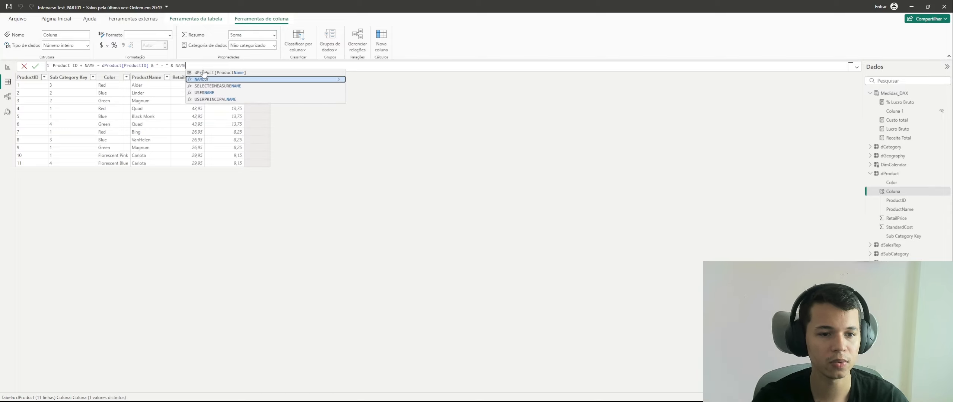
{"action": "key", "text": "Up"}
{"action": "key", "text": "Tab"}
{"action": "key", "text": "Return"}
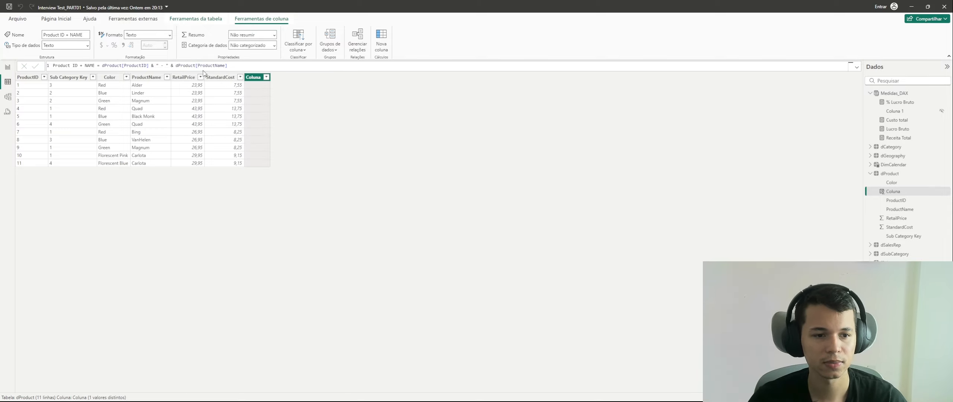
Add Product ID + NAME beneath Town in the report matrix's rows and % Lucro Bruto as its values.
{"action": "left_click", "coordinate": [7, 67]}
{"action": "key", "text": "Caps_Lock"}
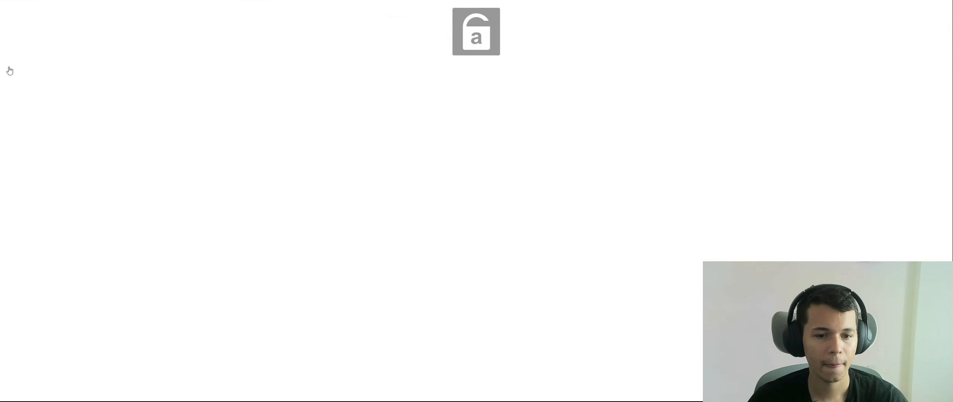
{"action": "left_click_drag", "start_coordinate": [910, 228], "coordinate": [814, 204]}
{"action": "mouse_move", "coordinate": [332, 188]}
{"action": "left_mouse_down"}
{"action": "mouse_move", "coordinate": [336, 200]}
{"action": "mouse_move", "coordinate": [323, 200]}
{"action": "left_mouse_up"}
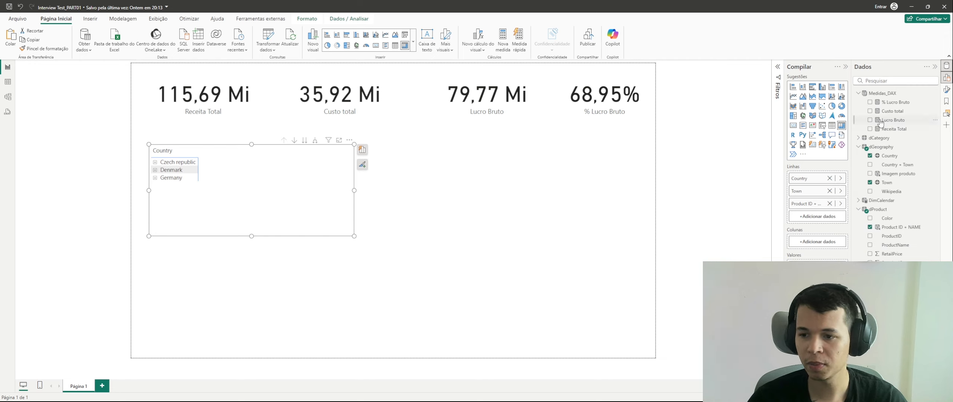
{"action": "left_click", "coordinate": [870, 102]}
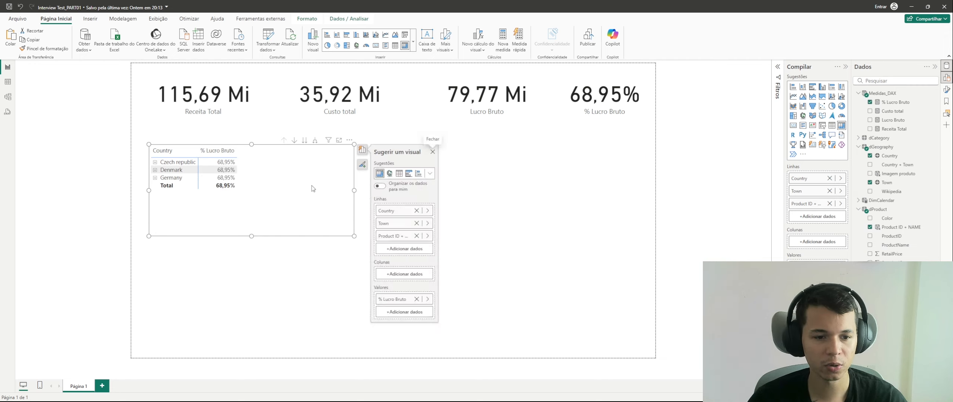
{"action": "key", "text": "Escape"}
Move the matrix lower on the page and shift the four cards down together to just above it.
{"action": "left_click_drag", "start_coordinate": [301, 191], "coordinate": [309, 250]}
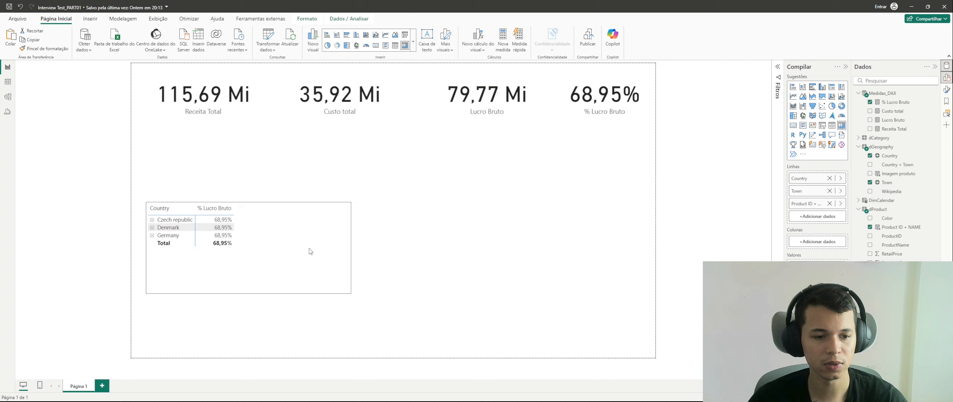
{"action": "left_click", "coordinate": [229, 109]}
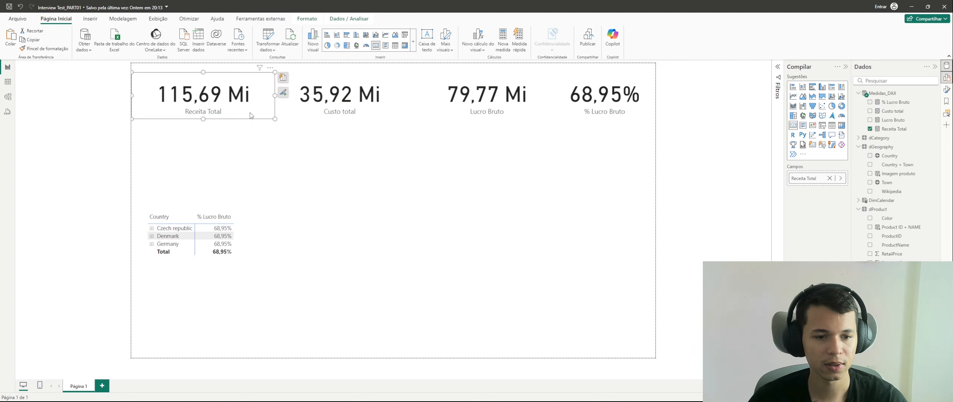
{"action": "left_click", "coordinate": [317, 112], "text": "ctrl"}
{"action": "left_click", "coordinate": [538, 116], "text": "ctrl"}
{"action": "left_click", "coordinate": [597, 101], "text": "ctrl"}
{"action": "left_click_drag", "start_coordinate": [597, 101], "coordinate": [597, 162]}
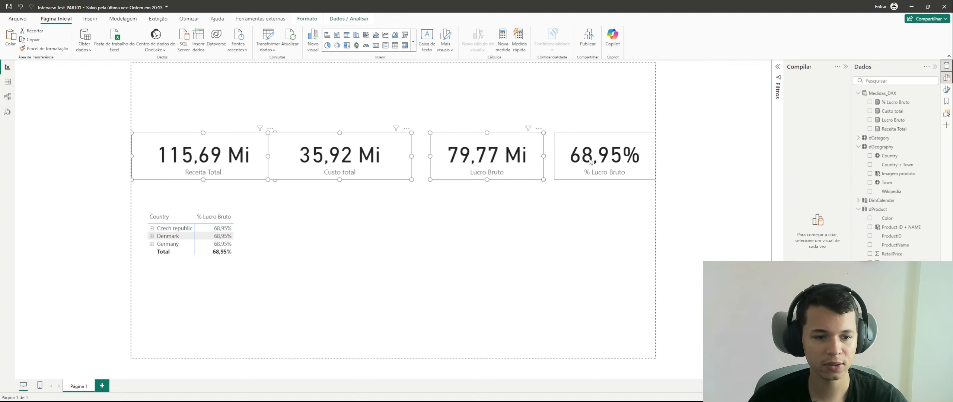
{"action": "left_click", "coordinate": [428, 100]}
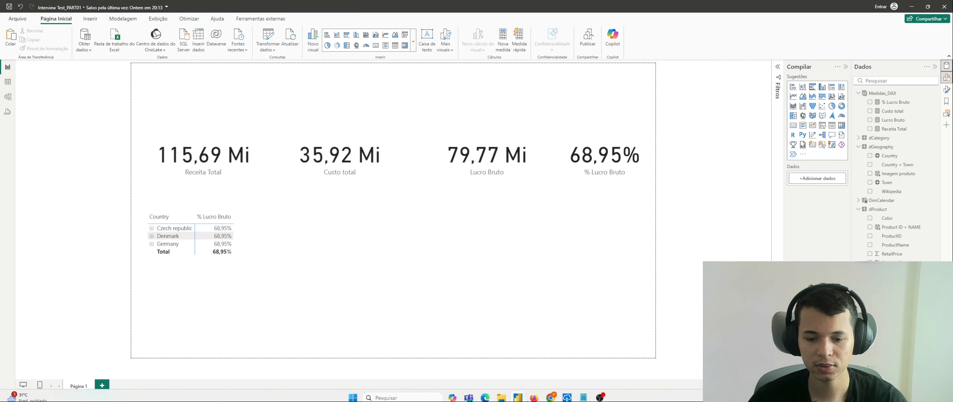
Switch to Document_Test.pdf in the browser and read requirement 3.5, Receita Média por Dia.
{"action": "left_click", "coordinate": [486, 395]}
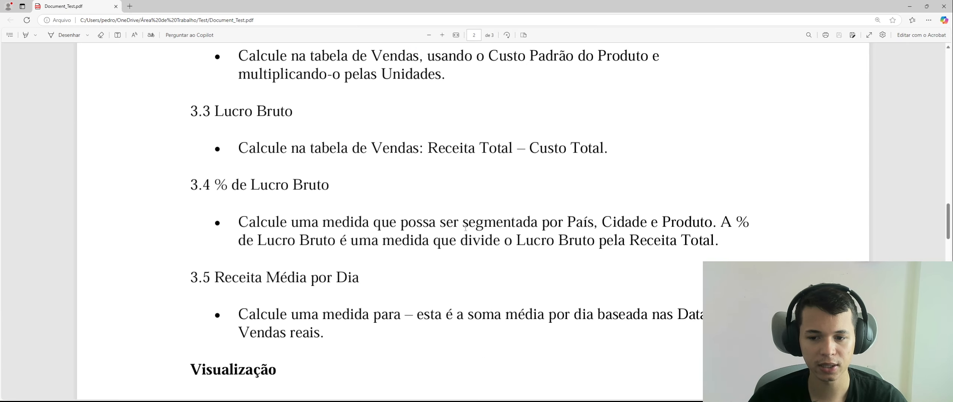
{"action": "scroll", "coordinate": [447, 234], "scroll_direction": "down", "scroll_amount": 2}
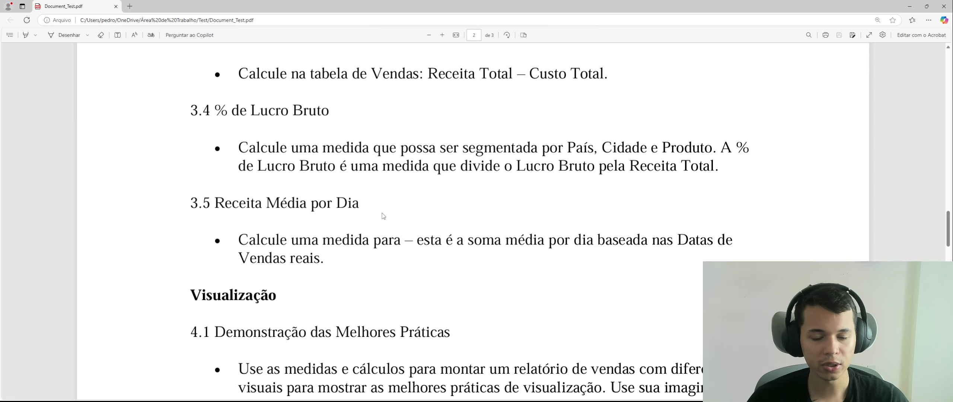
{"action": "left_click_drag", "start_coordinate": [362, 208], "coordinate": [215, 207]}
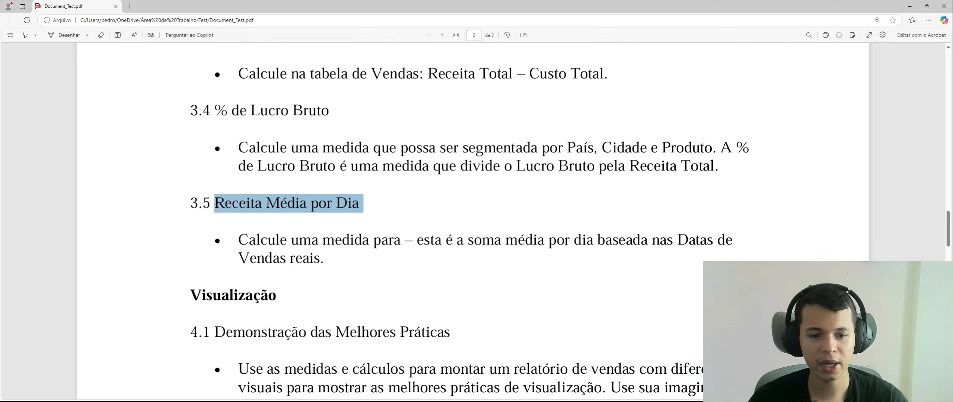
{"action": "left_click", "coordinate": [320, 254]}
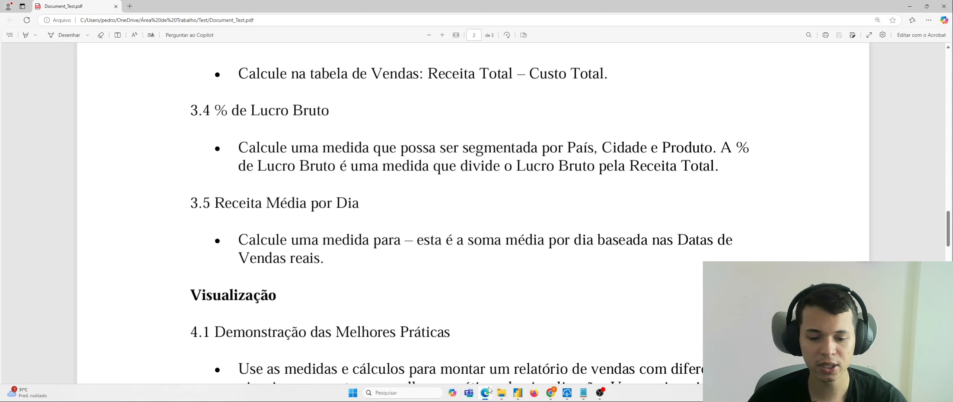
Switch back to Power BI and start a new measure named Dias de venda in the Medidas_DAX table.
{"action": "mouse_move", "coordinate": [517, 393]}
{"action": "left_click", "coordinate": [493, 380]}
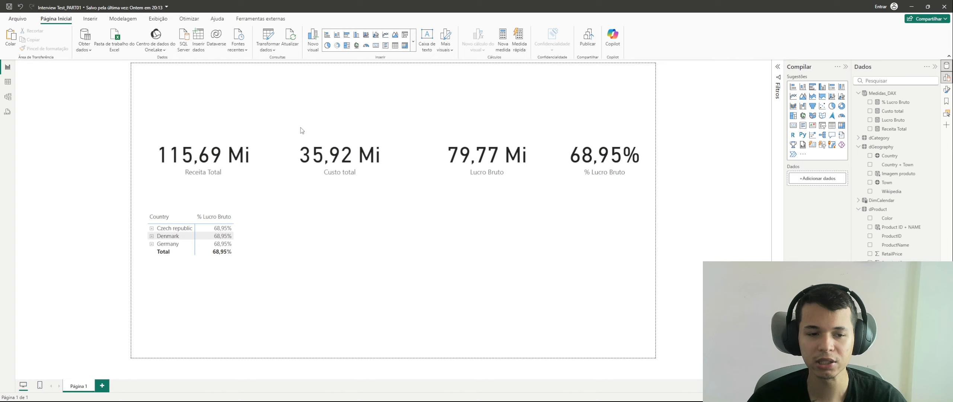
{"action": "left_click", "coordinate": [859, 148]}
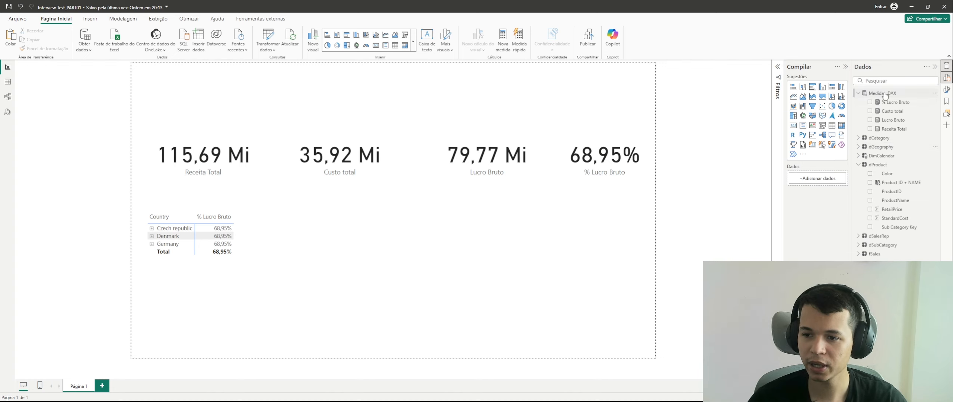
{"action": "right_click", "coordinate": [884, 93]}
{"action": "left_click", "coordinate": [880, 109]}
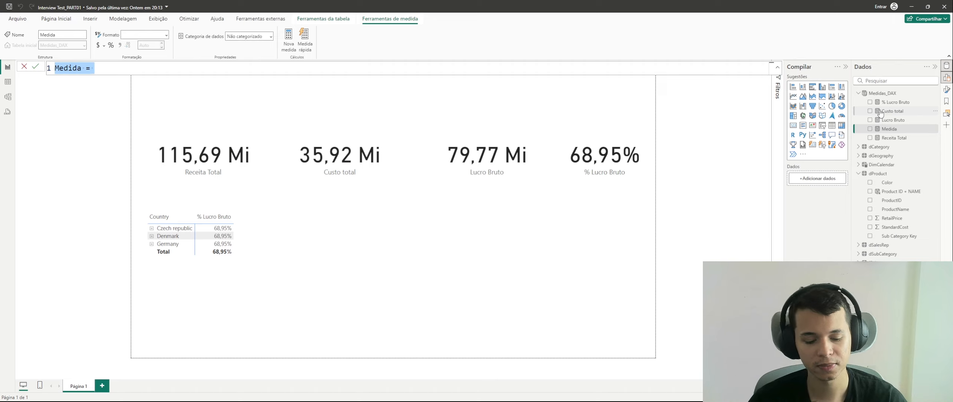
{"action": "key", "text": "Caps_Lock"}
{"action": "type", "text": "D"}
{"action": "key", "text": "Caps_Lock"}
{"action": "type", "text": "ias de ven"}
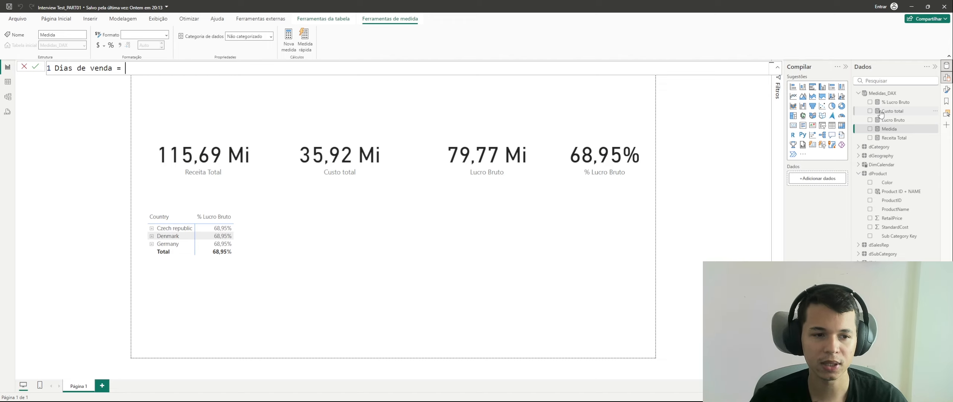
Define the Dias de venda measure as DISTINCTCOUNT(fSales[Date]).
{"action": "key", "text": "Caps_Lock"}
{"action": "type", "text": "D"}
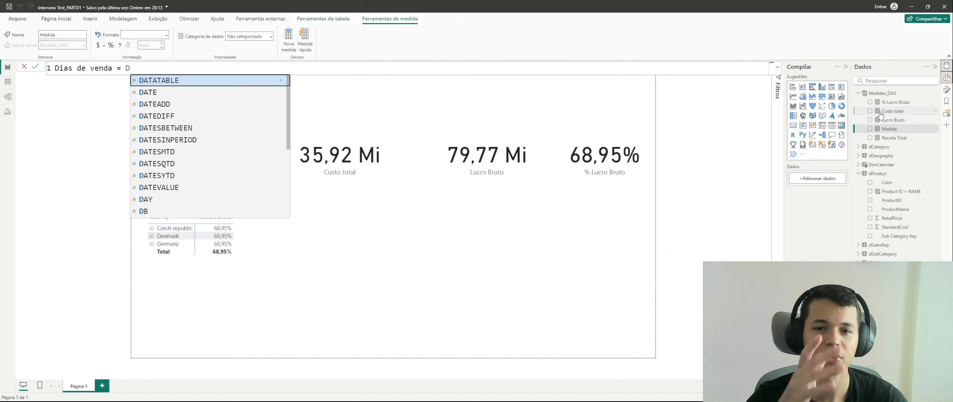
{"action": "type", "text": "ISTINCT"}
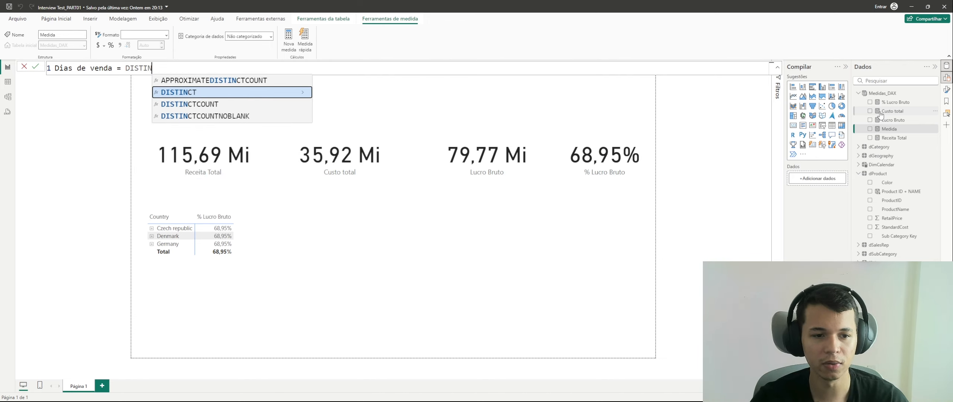
{"action": "key", "text": "Down"}
{"action": "key", "text": "Tab"}
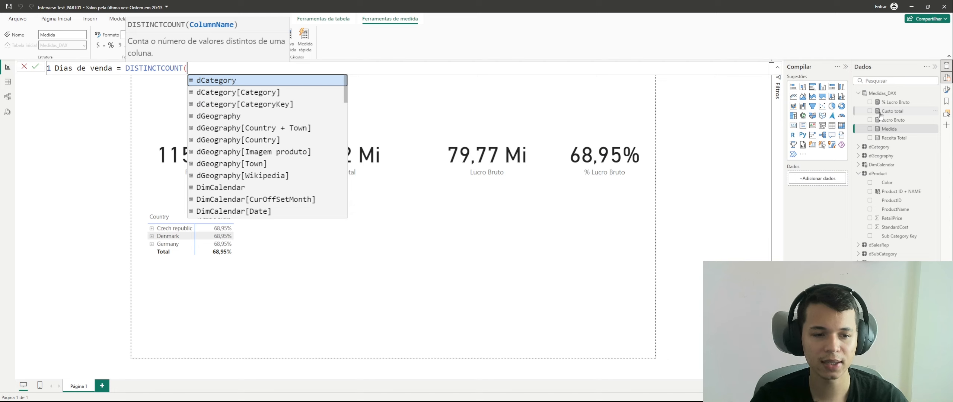
{"action": "type", "text": "FSA"}
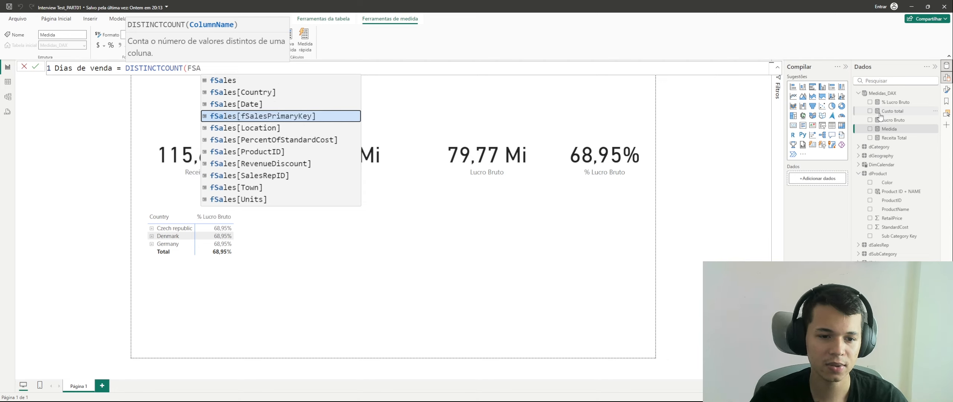
{"action": "key", "text": "Up"}
{"action": "key", "text": "Tab"}
{"action": "type", "text": ")"}
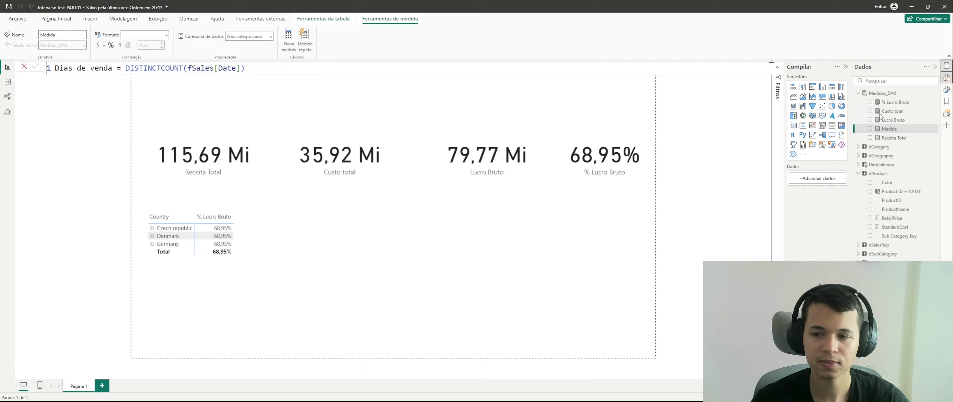
{"action": "key", "text": "Return"}
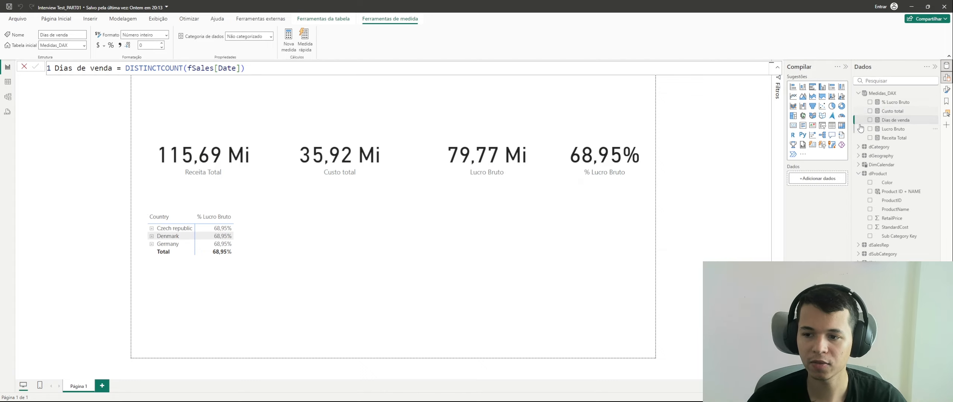
Show Dias de venda in a card placed below the Lucro Bruto and % Lucro Bruto cards, and reduce its height and width.
{"action": "left_click", "coordinate": [870, 120]}
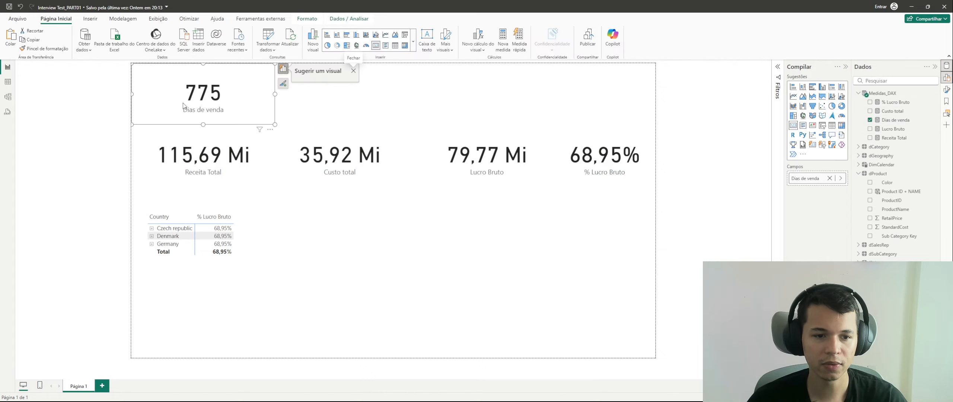
{"action": "left_click_drag", "start_coordinate": [283, 85], "coordinate": [508, 237]}
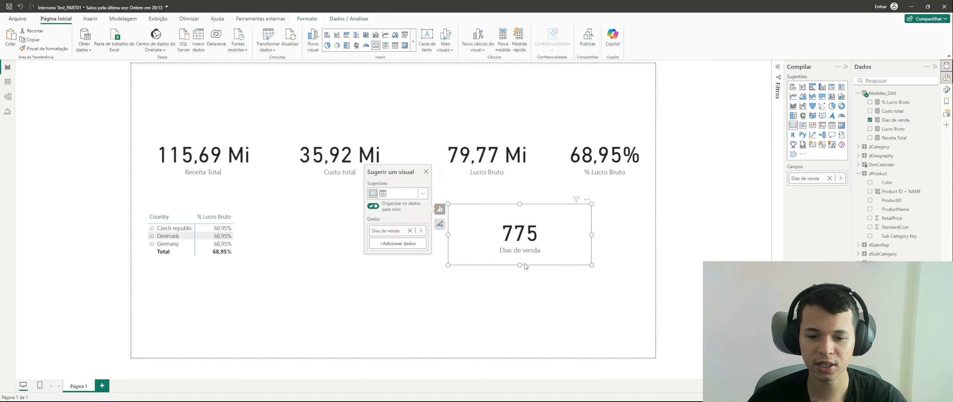
{"action": "left_click_drag", "start_coordinate": [526, 266], "coordinate": [525, 250]}
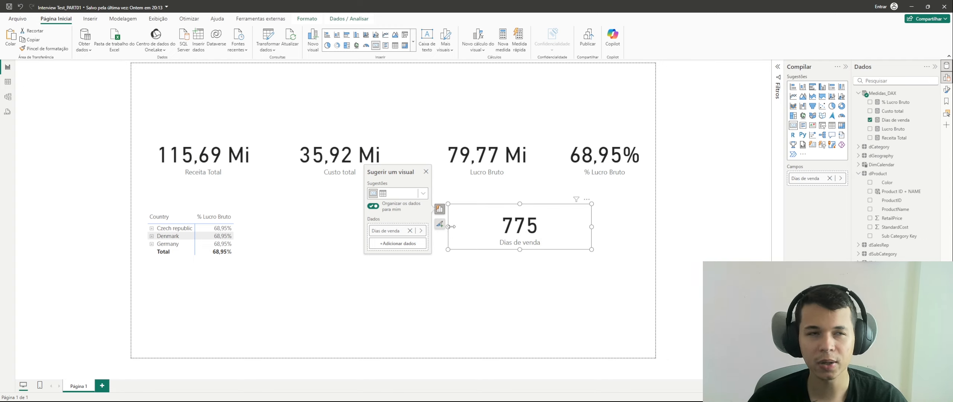
{"action": "left_click_drag", "start_coordinate": [451, 227], "coordinate": [514, 226]}
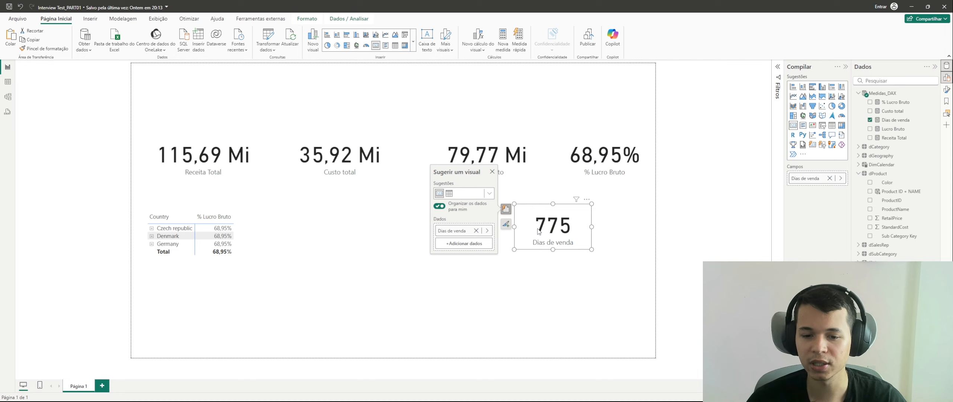
Move the Dias de venda card slightly down toward the % Lucro Bruto column and start a new measure named Média de venda por dia.
{"action": "left_click_drag", "start_coordinate": [538, 231], "coordinate": [557, 246]}
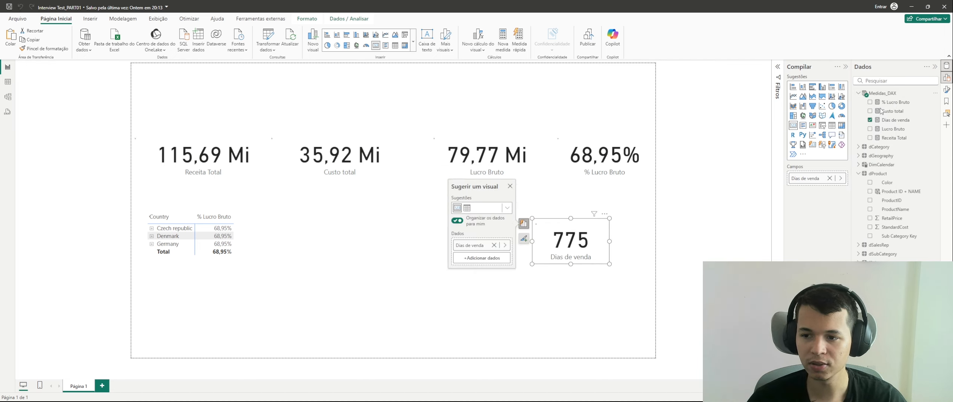
{"action": "key", "text": "Caps_Lock"}
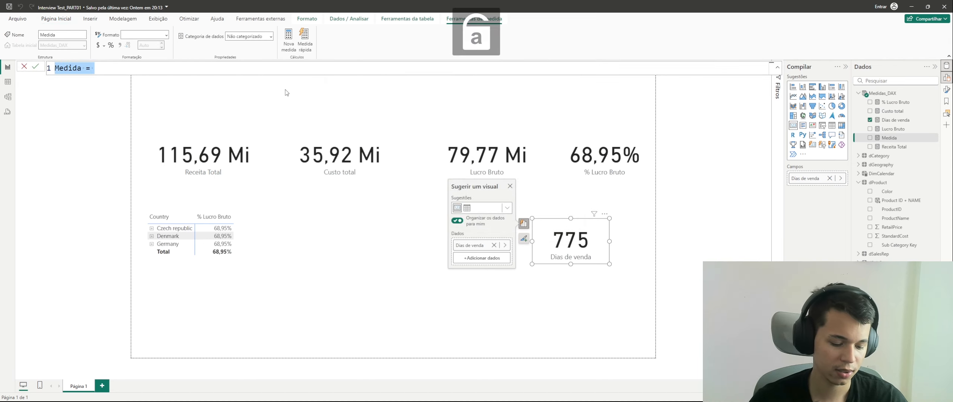
{"action": "type", "text": "m"}
{"action": "key", "text": "Caps_Lock"}
{"action": "type", "text": "E"}
{"action": "key", "text": "BackSpace"}
{"action": "key", "text": "BackSpace"}
{"action": "type", "text": "M"}
{"action": "key", "text": "Caps_Lock"}
{"action": "type", "text": "édi"}
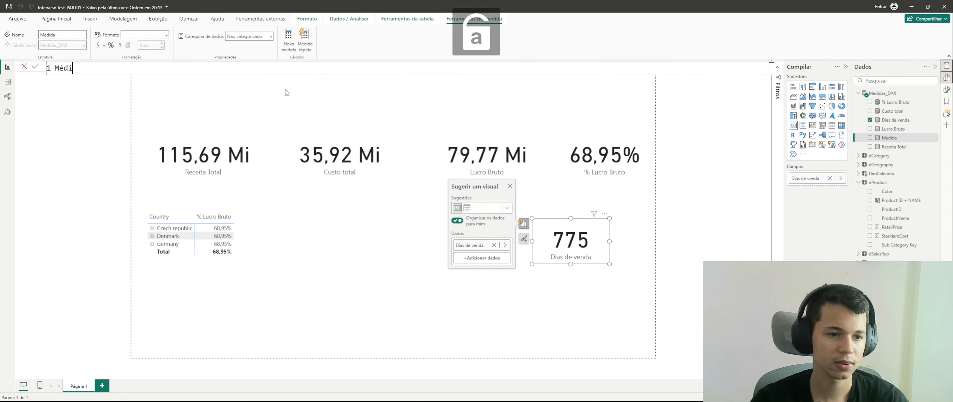
{"action": "type", "text": "a de venda por dia ="}
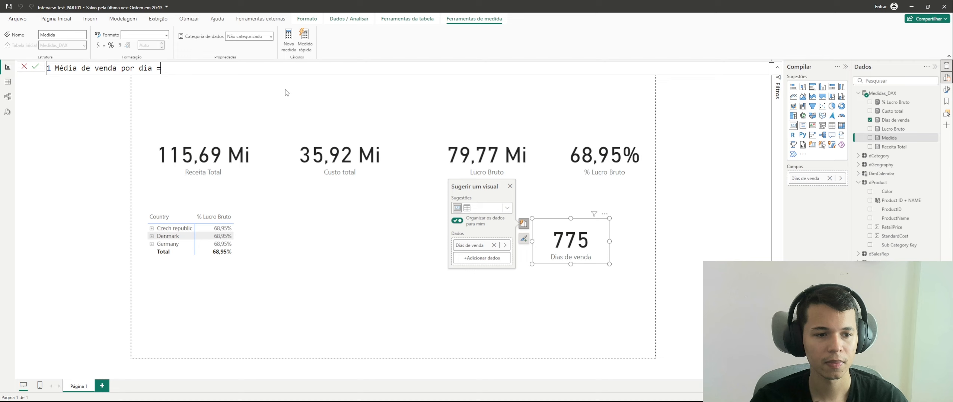
Define the Média de venda por dia measure as DIVIDE([Receita Total]; [Dias de venda]; 0).
{"action": "key", "text": "shift+Return"}
{"action": "key", "text": "Tab"}
{"action": "key", "text": "Caps_Lock"}
{"action": "type", "text": "DIVIDE("}
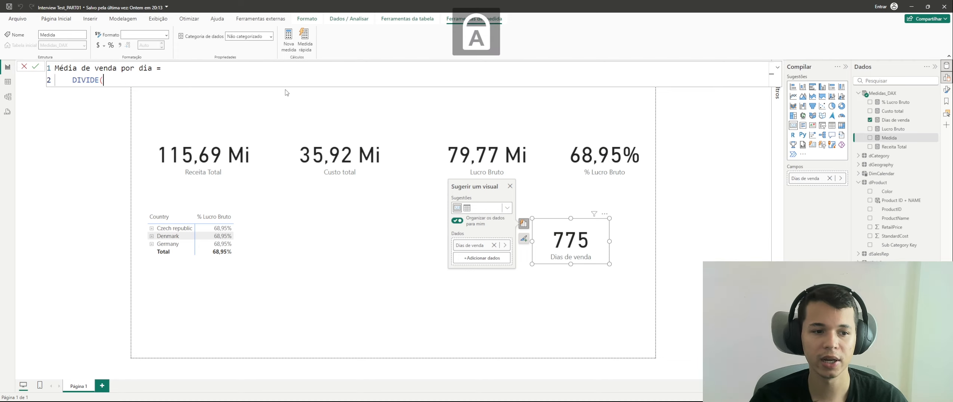
{"action": "key", "text": "shift+Return"}
{"action": "type", "text": "[Receita Total]"}
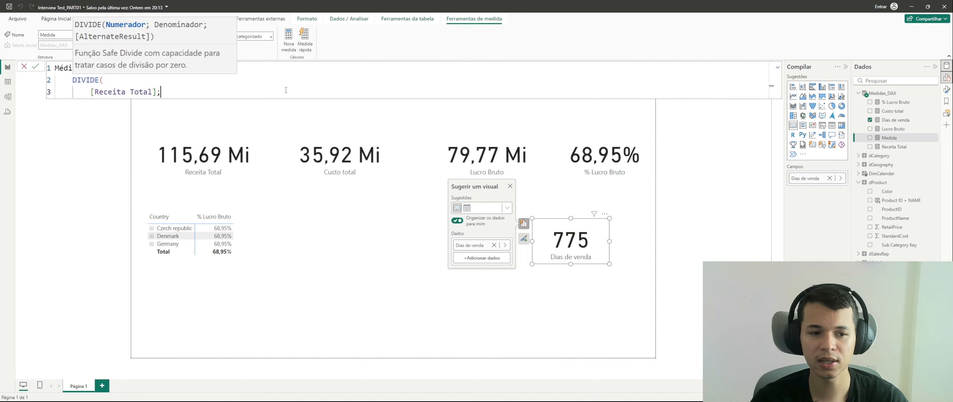
{"action": "type", "text": ";"}
{"action": "key", "text": "shift+Return"}
{"action": "type", "text": "DIAS D"}
{"action": "key", "text": "Tab"}
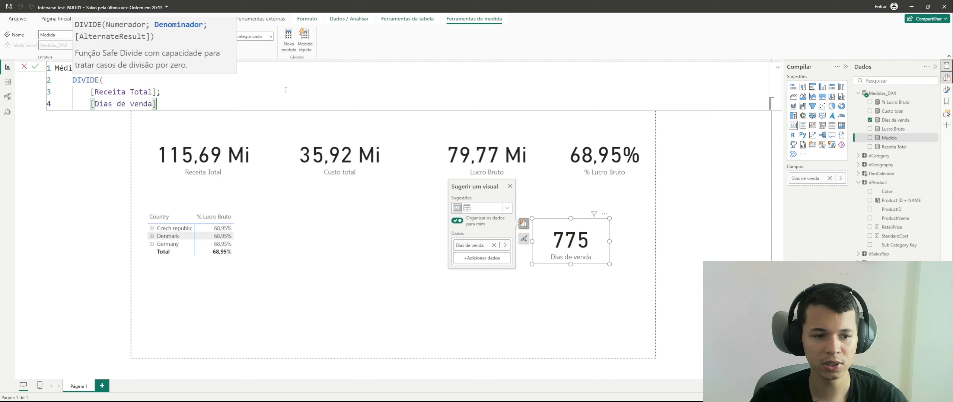
{"action": "type", "text": ";"}
{"action": "key", "text": "shift+Return"}
{"action": "type", "text": "0"}
{"action": "key", "text": "shift+Return"}
{"action": "type", "text": ")"}
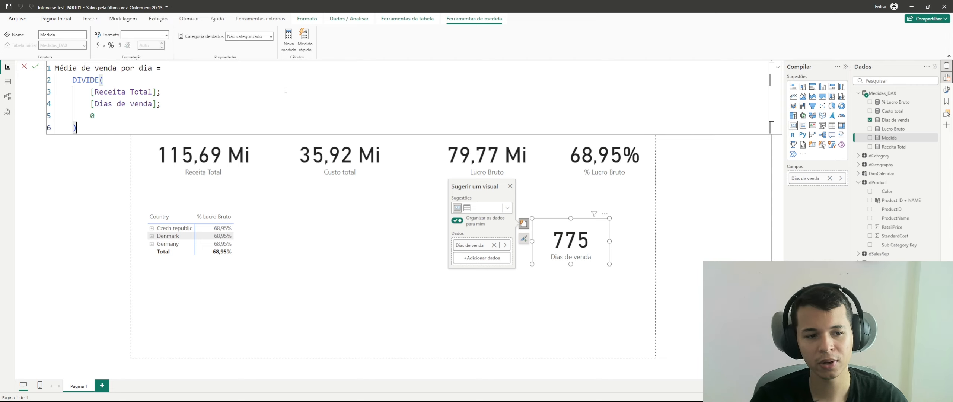
{"action": "key", "text": "Return"}
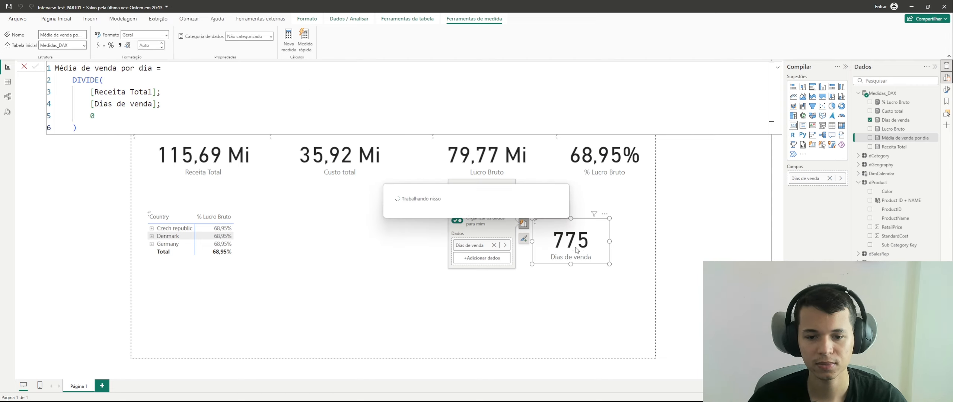
Duplicate the Dias de venda card and place the copy beside the original, below the Lucro Bruto card.
{"action": "left_click", "coordinate": [580, 250]}
{"action": "key", "text": "ctrl+c"}
{"action": "key", "text": "ctrl+v"}
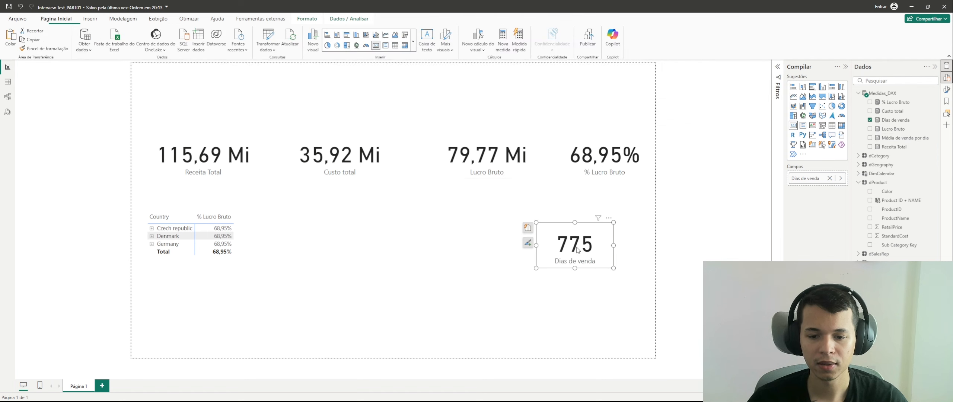
{"action": "left_click_drag", "start_coordinate": [579, 251], "coordinate": [480, 246]}
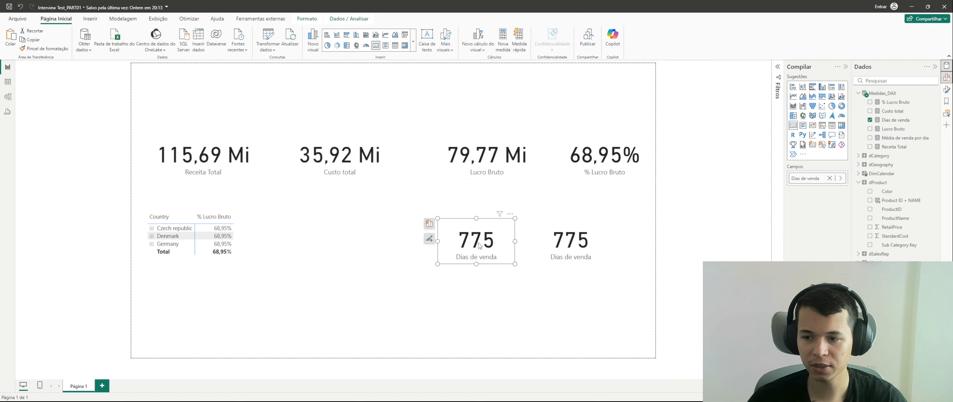
Replace Dias de venda with Média de venda por dia in the copied card and widen it until the full value fits.
{"action": "left_click", "coordinate": [870, 120]}
{"action": "left_click", "coordinate": [870, 137]}
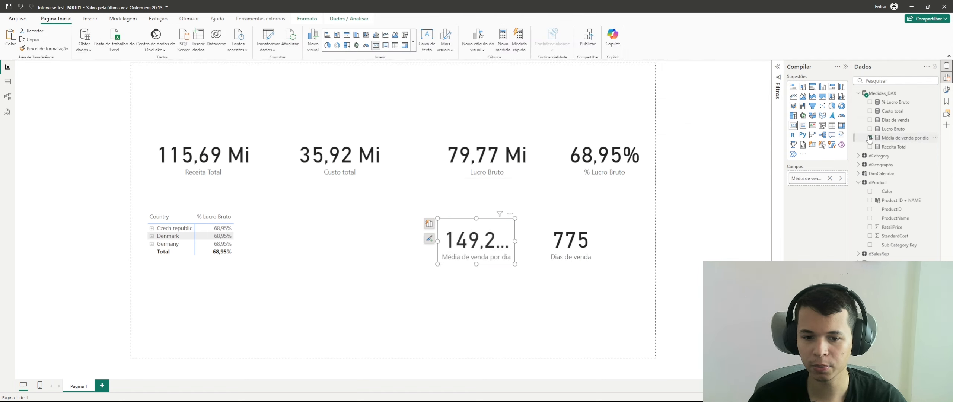
{"action": "left_click", "coordinate": [430, 223]}
{"action": "left_click_drag", "start_coordinate": [438, 240], "coordinate": [393, 240]}
{"action": "left_click", "coordinate": [325, 152]}
{"action": "left_click", "coordinate": [245, 158]}
{"action": "left_click", "coordinate": [373, 164]}
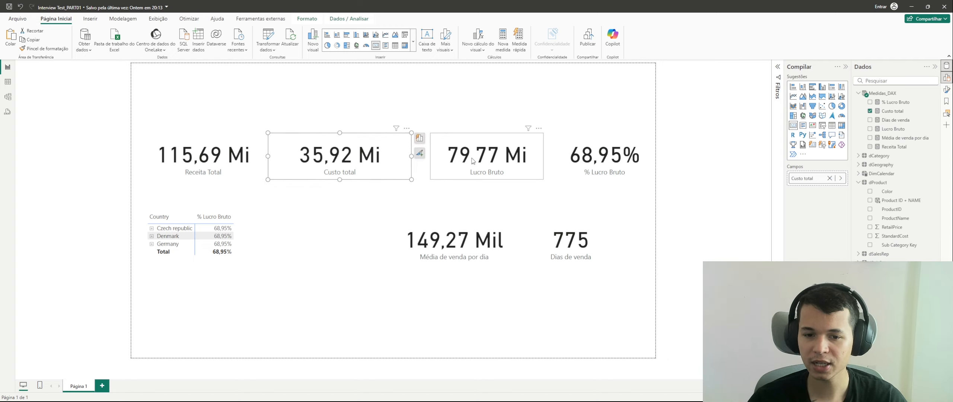
{"action": "left_click", "coordinate": [472, 159]}
{"action": "left_click", "coordinate": [466, 244]}
{"action": "left_click", "coordinate": [344, 180]}
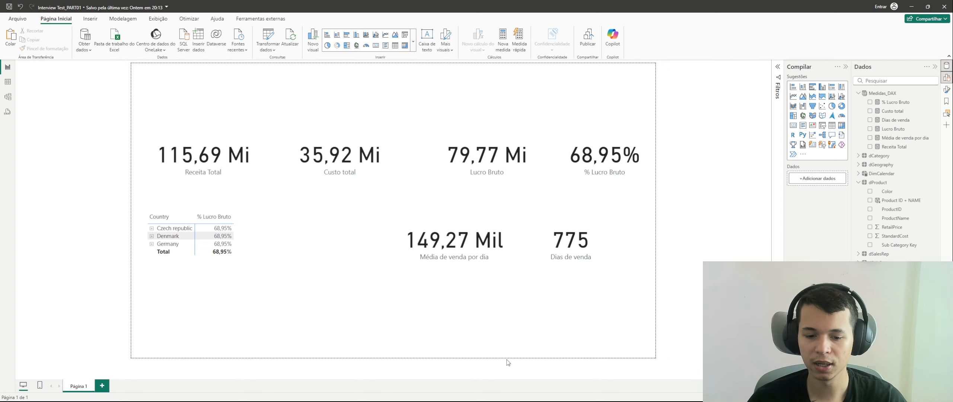
Switch to Document_Test.pdf in the browser and read the Visualização section, requirements 4.1 and 4.2.
{"action": "left_click", "coordinate": [486, 394]}
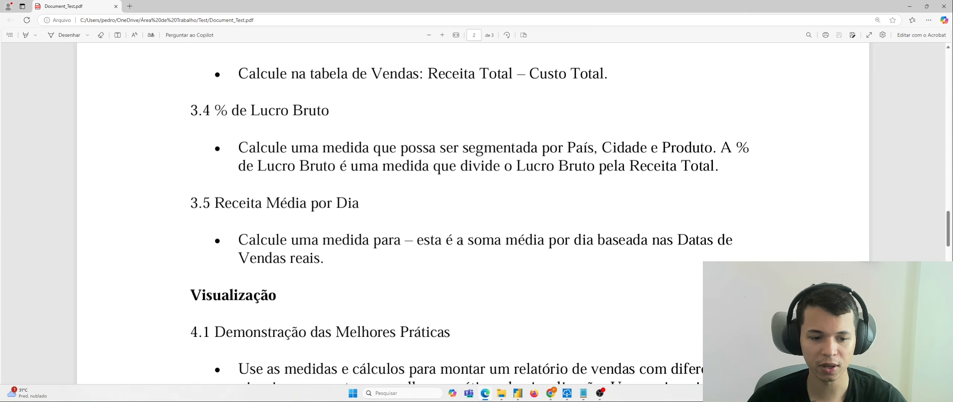
{"action": "scroll", "coordinate": [404, 162], "scroll_direction": "down", "scroll_amount": 5}
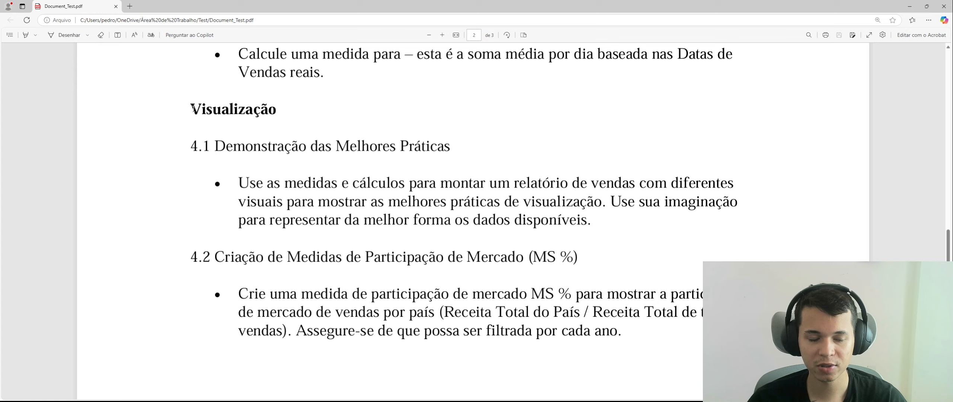
{"action": "left_click_drag", "start_coordinate": [192, 109], "coordinate": [350, 144]}
{"action": "left_click", "coordinate": [452, 155]}
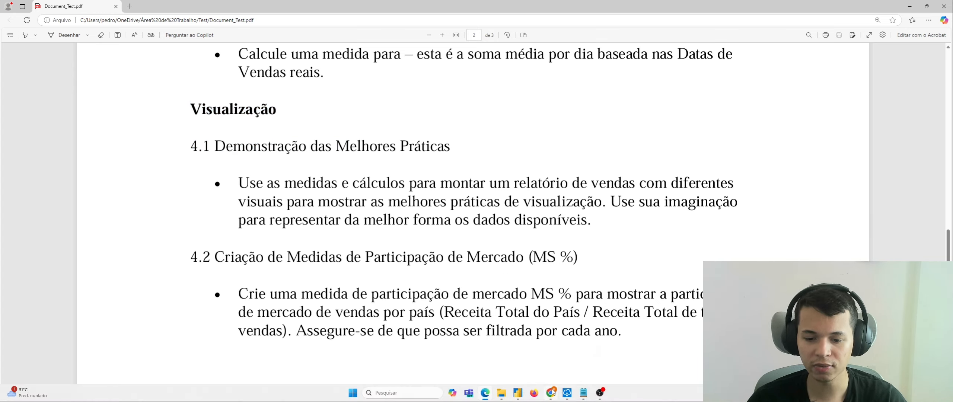
Switch to the Templates_BI file in Figma and look over the Dashboard Sales Analysis background layout.
{"action": "left_click", "coordinate": [552, 392]}
{"action": "scroll", "coordinate": [400, 153], "scroll_direction": "down", "scroll_amount": 3}
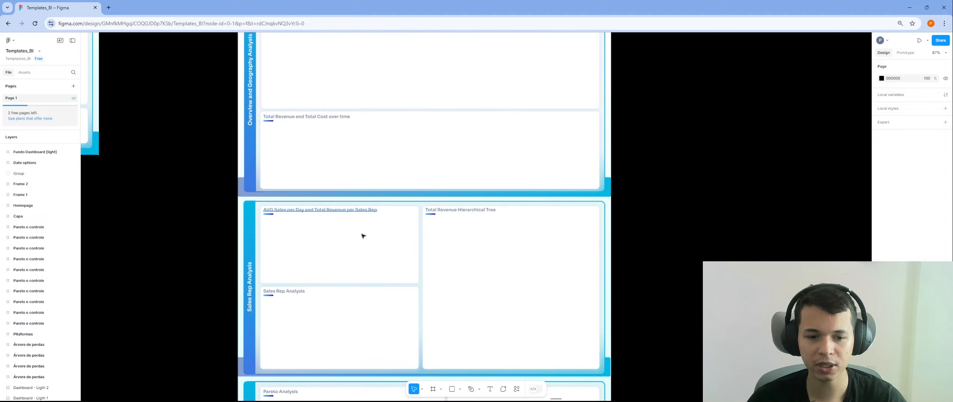
{"action": "scroll", "coordinate": [363, 235], "scroll_direction": "up", "scroll_amount": 3}
{"action": "scroll", "coordinate": [339, 164], "scroll_direction": "down", "scroll_amount": 5}
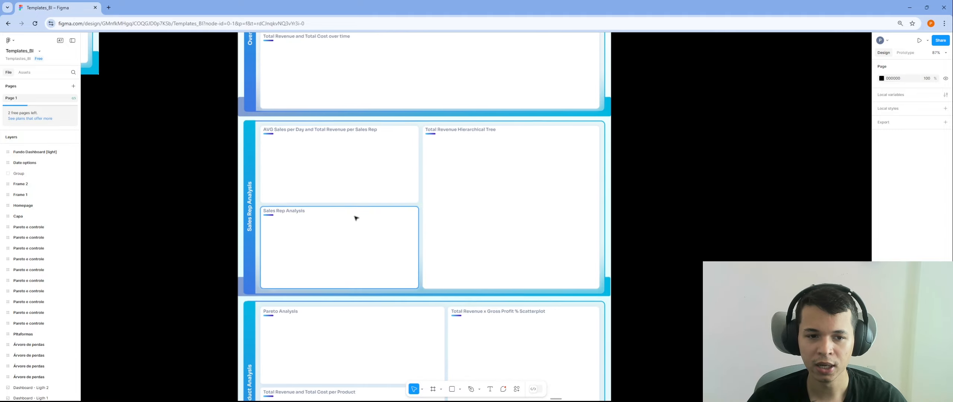
{"action": "scroll", "coordinate": [355, 219], "scroll_direction": "up", "scroll_amount": 5}
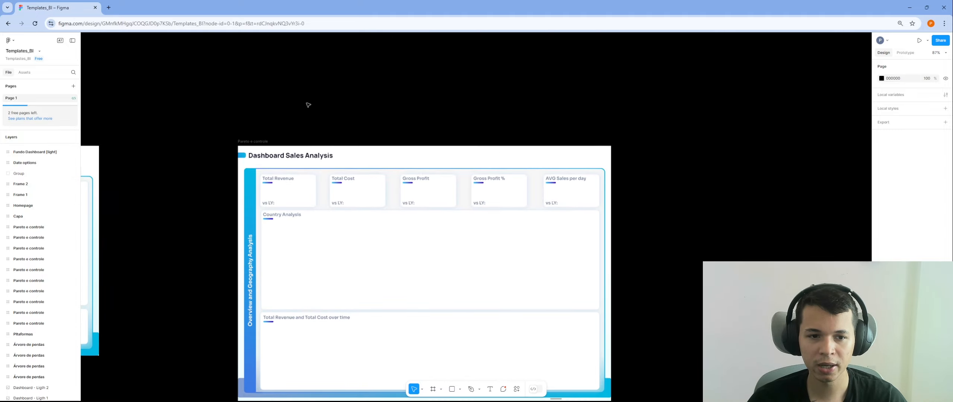
Select the Pareto e controle frame containing the Dashboard Sales Analysis layout and export it as a PNG.
{"action": "left_click", "coordinate": [251, 141]}
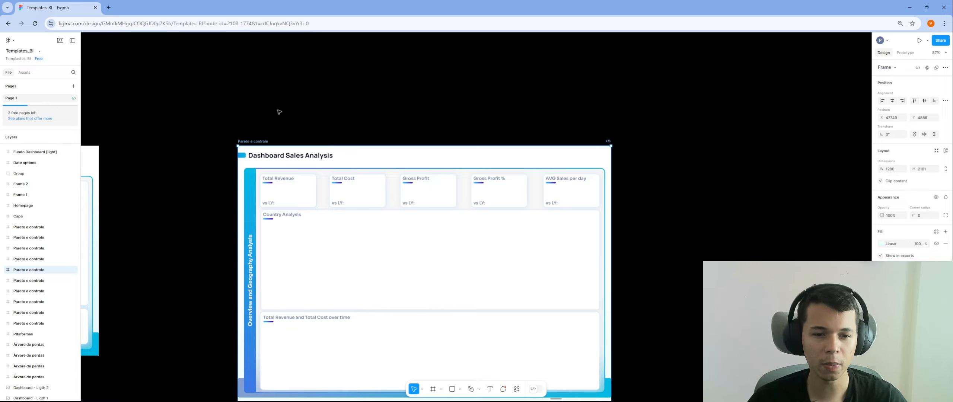
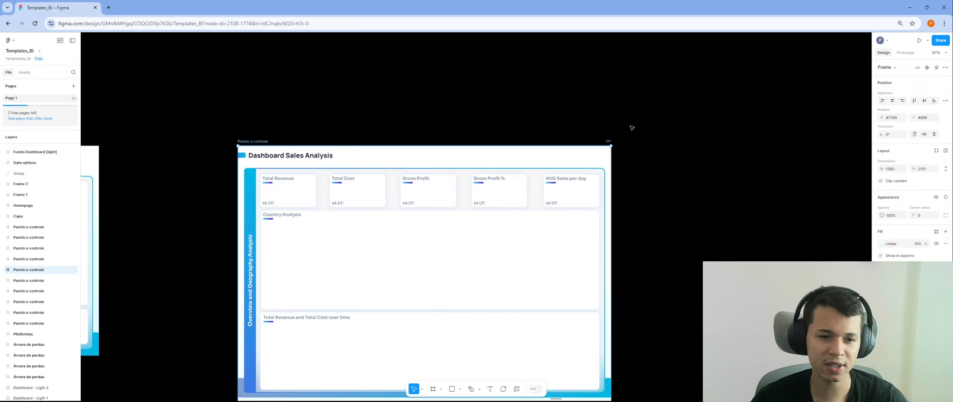
{"action": "scroll", "coordinate": [646, 121], "scroll_direction": "down", "scroll_amount": 4}
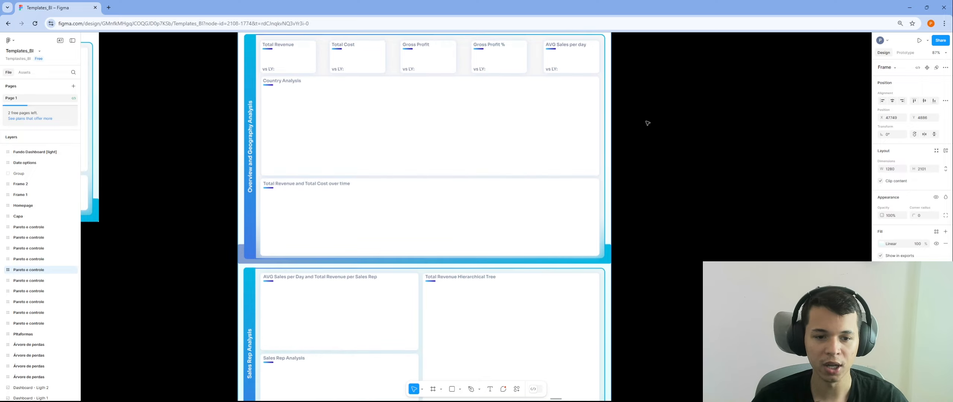
{"action": "scroll", "coordinate": [666, 151], "scroll_direction": "up", "scroll_amount": 3}
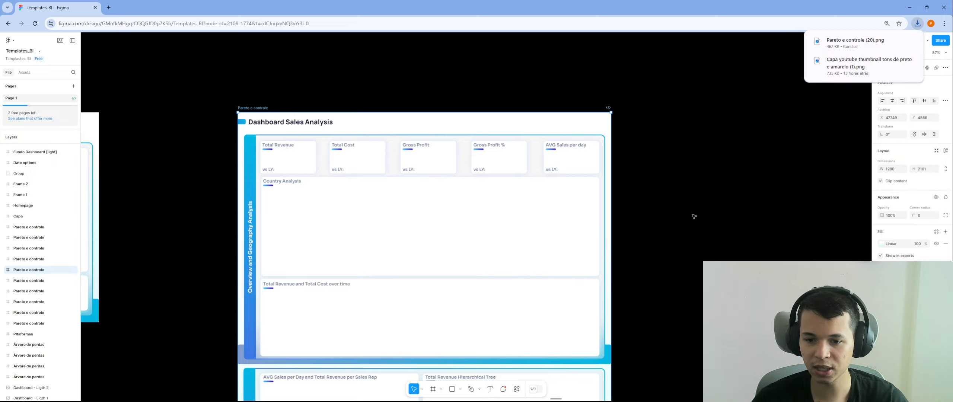
{"action": "scroll", "coordinate": [614, 294], "scroll_direction": "down", "scroll_amount": 4}
Switch back to the Interview Test_PART01 report in Power BI and set the page canvas to a custom size with a height of 2101 px.
{"action": "mouse_move", "coordinate": [511, 398]}
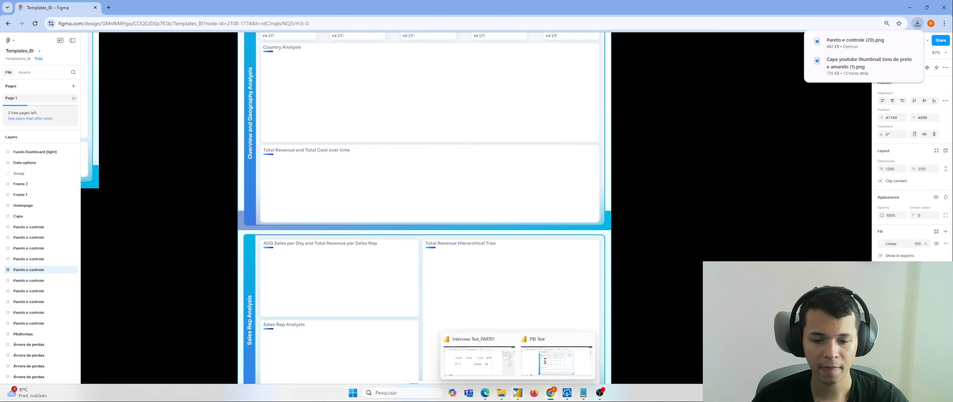
{"action": "left_click", "coordinate": [506, 363]}
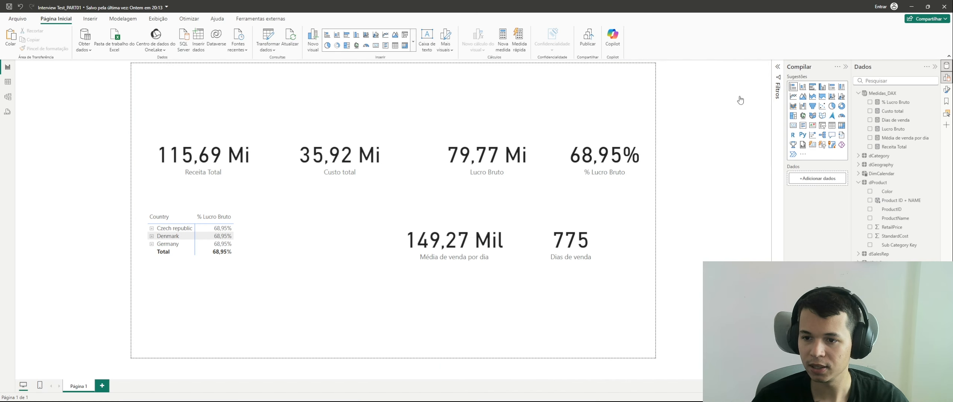
{"action": "left_click", "coordinate": [947, 89]}
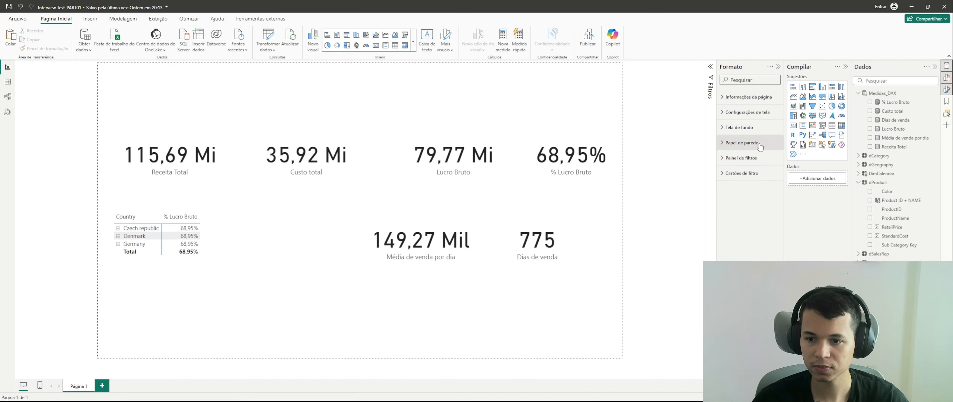
{"action": "left_click", "coordinate": [747, 112]}
{"action": "left_click", "coordinate": [749, 139]}
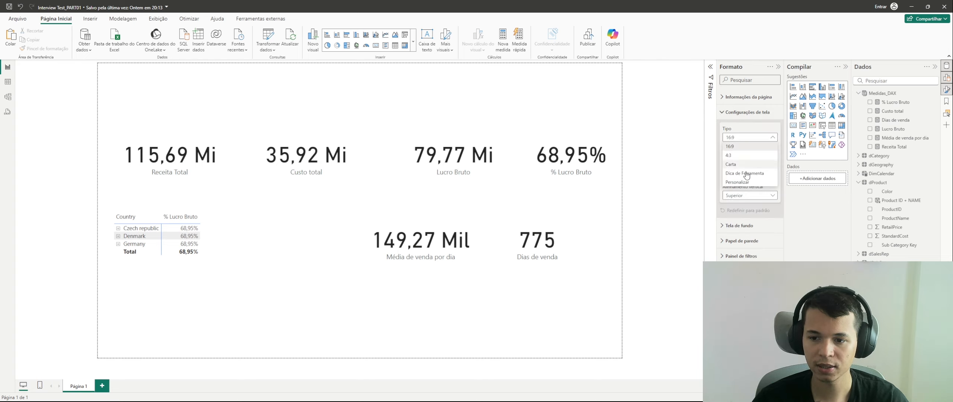
{"action": "left_click", "coordinate": [743, 185]}
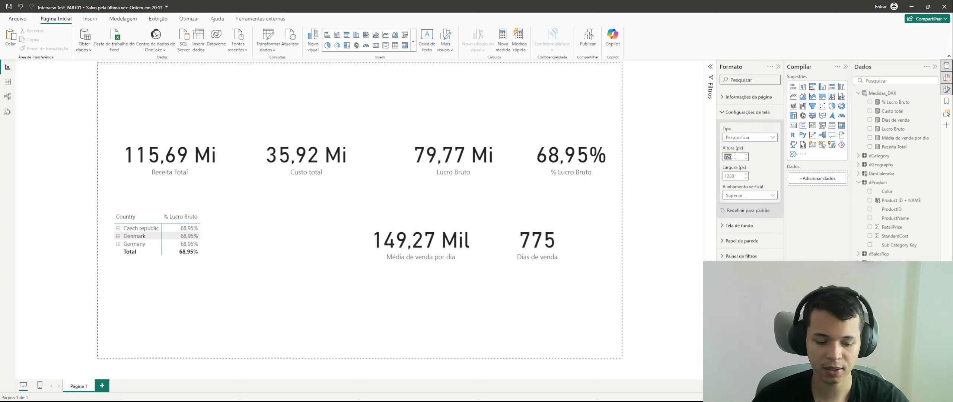
{"action": "type", "text": "2101"}
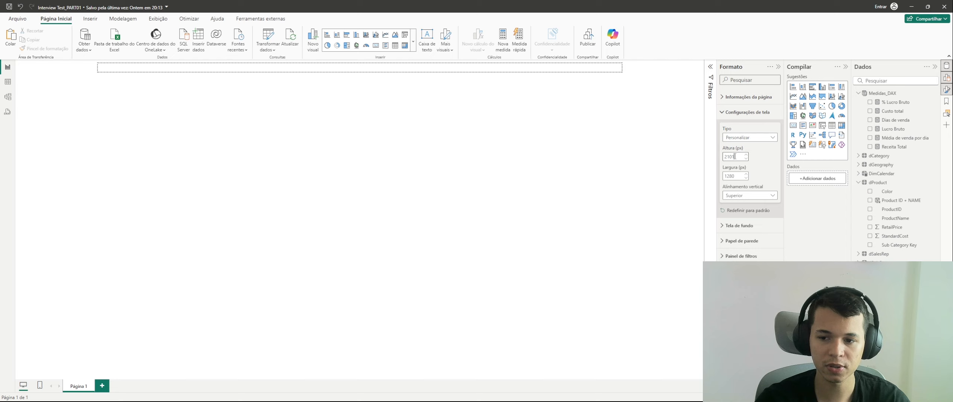
{"action": "left_click", "coordinate": [746, 112]}
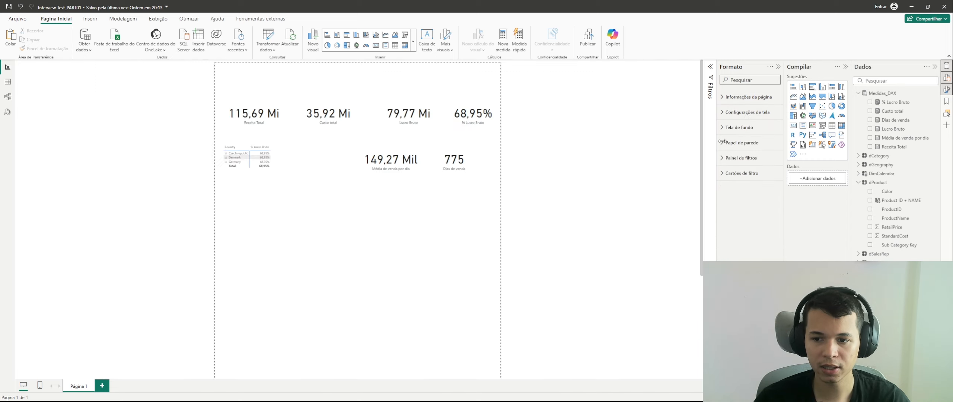
Set Pareto e controle (20).png from Downloads as the page's canvas background image, with the image fit set to Ajuste.
{"action": "left_click", "coordinate": [740, 128]}
{"action": "left_click", "coordinate": [739, 127]}
{"action": "left_click", "coordinate": [740, 128]}
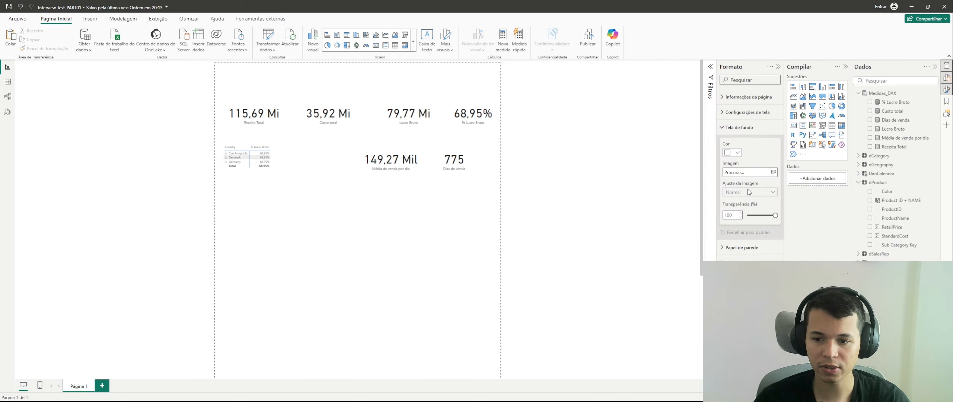
{"action": "left_click", "coordinate": [762, 173]}
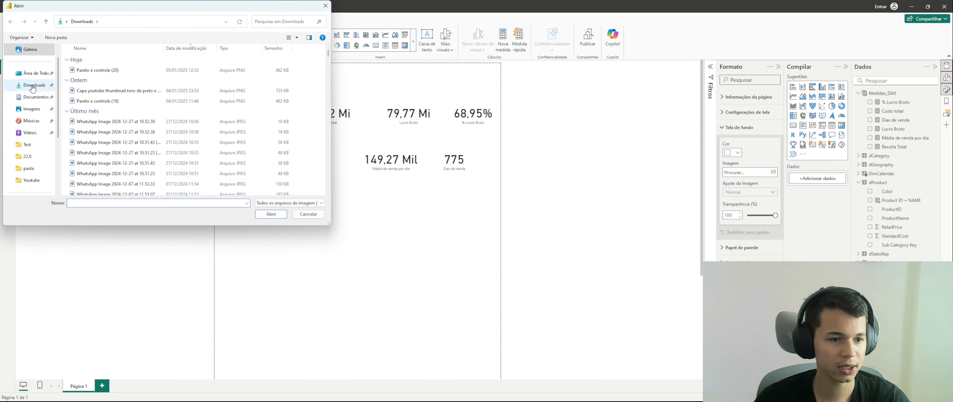
{"action": "left_click", "coordinate": [137, 71]}
{"action": "left_click", "coordinate": [275, 215]}
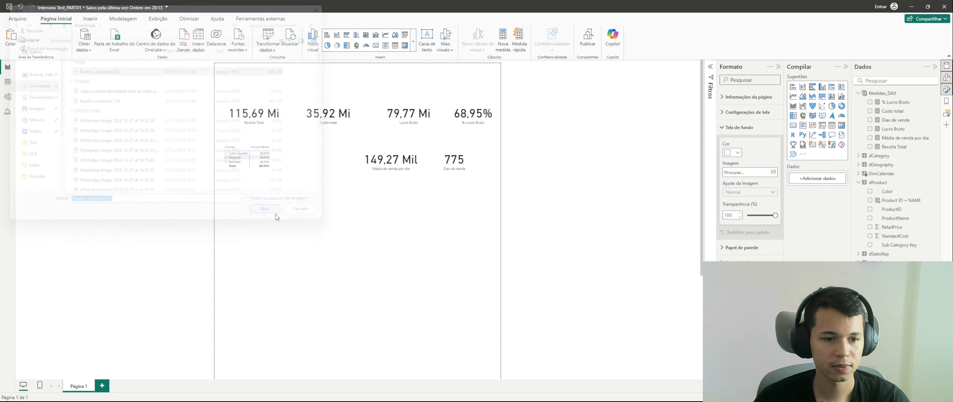
{"action": "left_click", "coordinate": [755, 192]}
{"action": "left_click", "coordinate": [744, 210]}
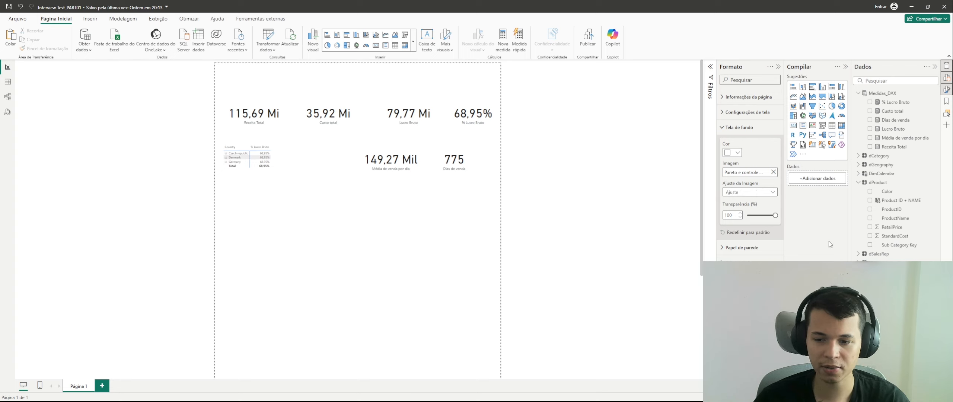
Set the canvas background image's transparency to 0% and shrink the Receita Total card to fit the Total Revenue box.
{"action": "left_click_drag", "start_coordinate": [774, 216], "coordinate": [686, 213]}
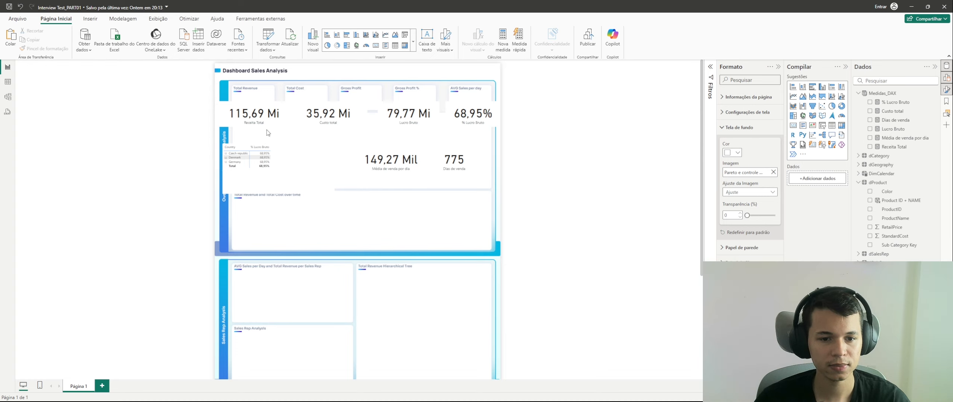
{"action": "scroll", "coordinate": [267, 132], "scroll_direction": "up", "scroll_amount": 3}
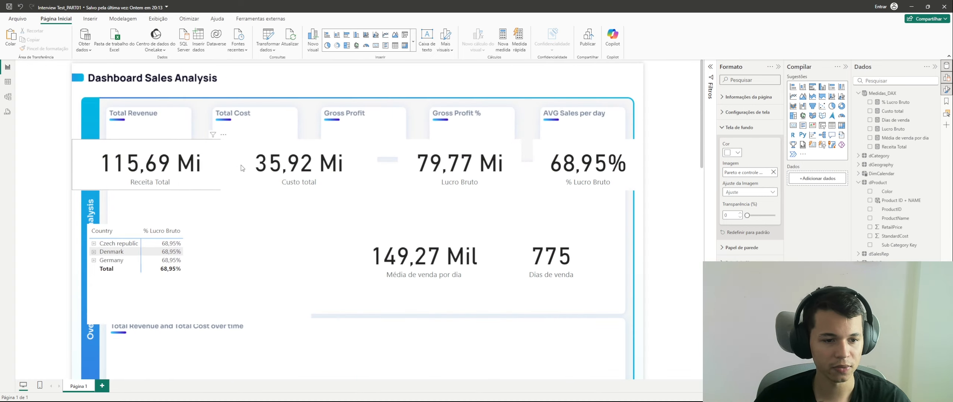
{"action": "left_click_drag", "start_coordinate": [179, 171], "coordinate": [208, 150]}
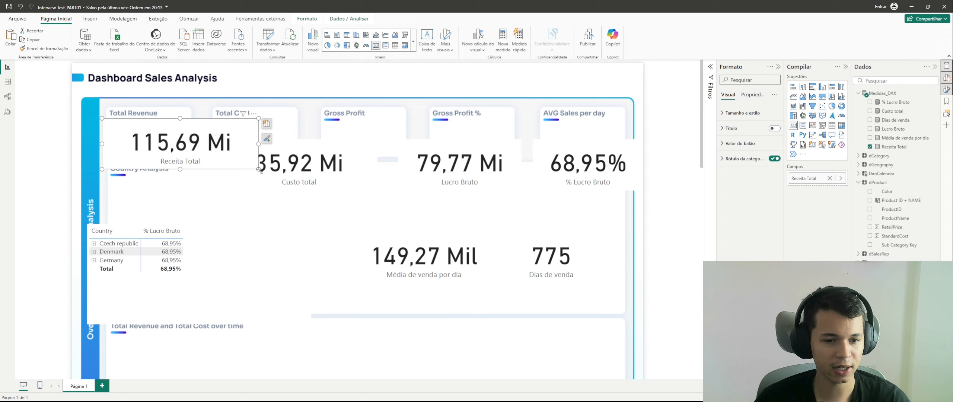
{"action": "left_click_drag", "start_coordinate": [258, 170], "coordinate": [192, 144]}
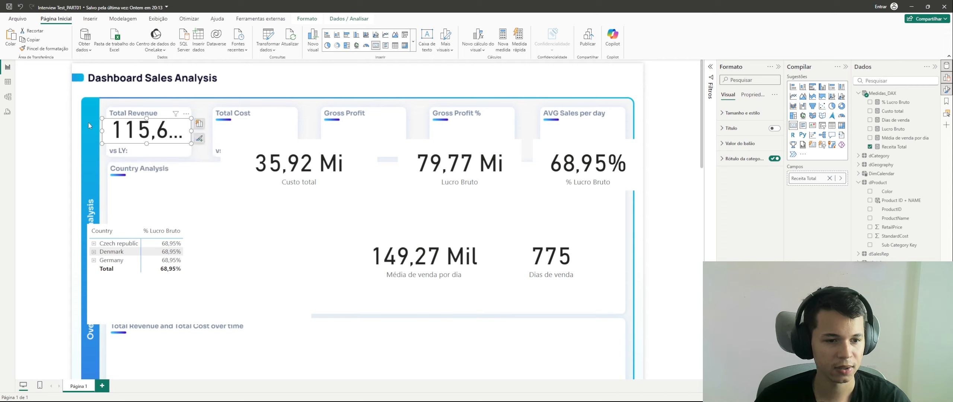
{"action": "mouse_move", "coordinate": [103, 131]}
{"action": "left_mouse_down"}
{"action": "mouse_move", "coordinate": [123, 133]}
{"action": "mouse_move", "coordinate": [109, 136]}
{"action": "left_mouse_up"}
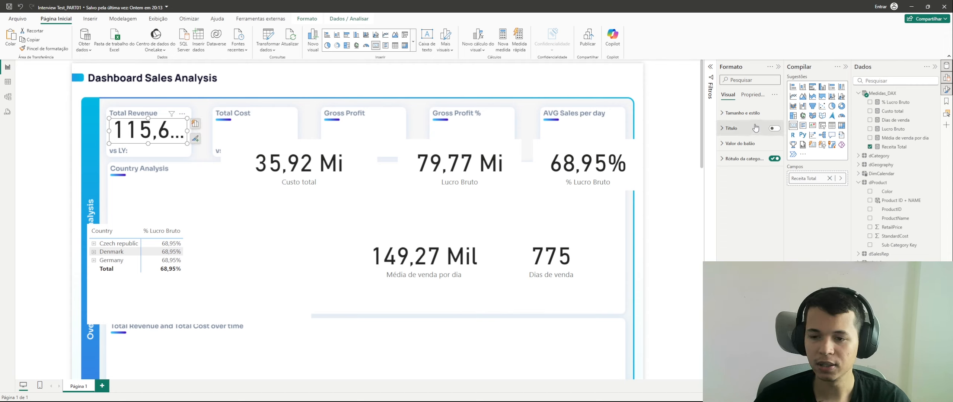
Set the font size of the Receita Total card's callout value to 30.
{"action": "left_click", "coordinate": [743, 112]}
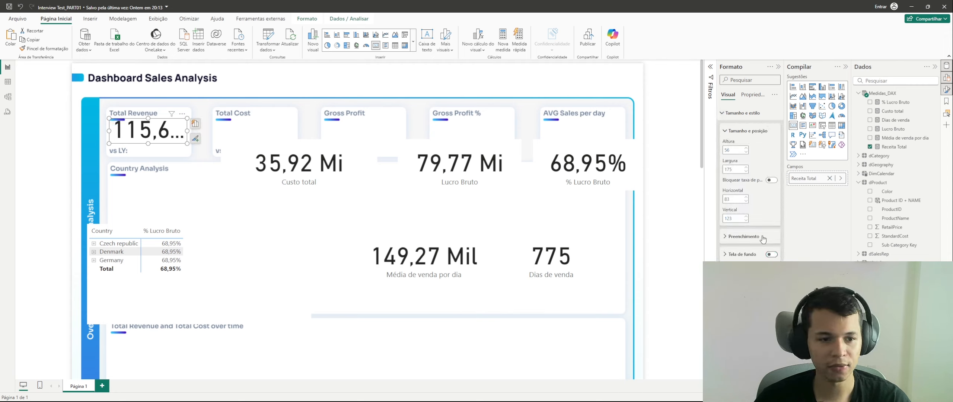
{"action": "left_click", "coordinate": [743, 113]}
{"action": "left_click", "coordinate": [740, 143]}
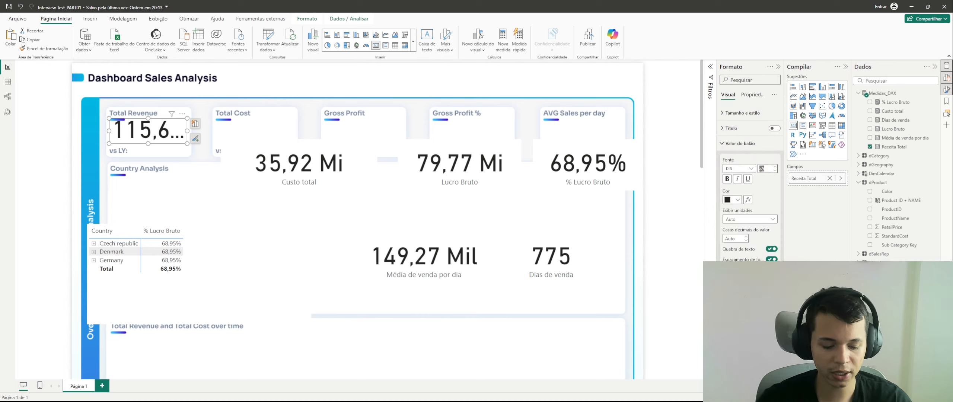
{"action": "type", "text": "30"}
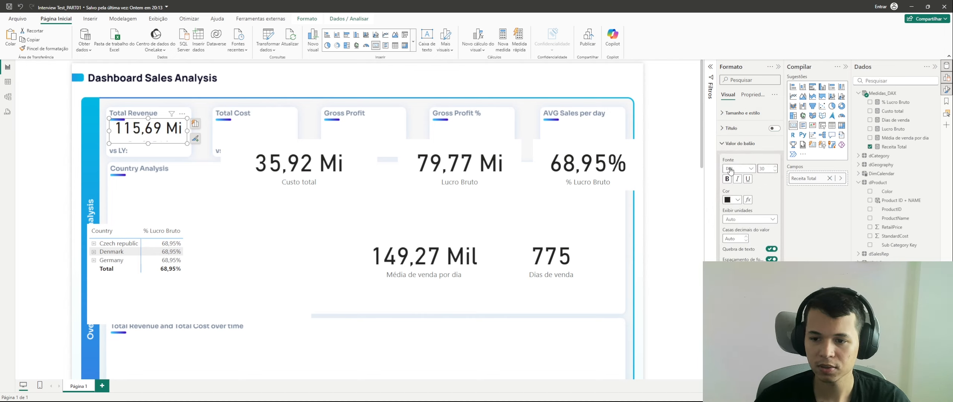
{"action": "left_click", "coordinate": [741, 144]}
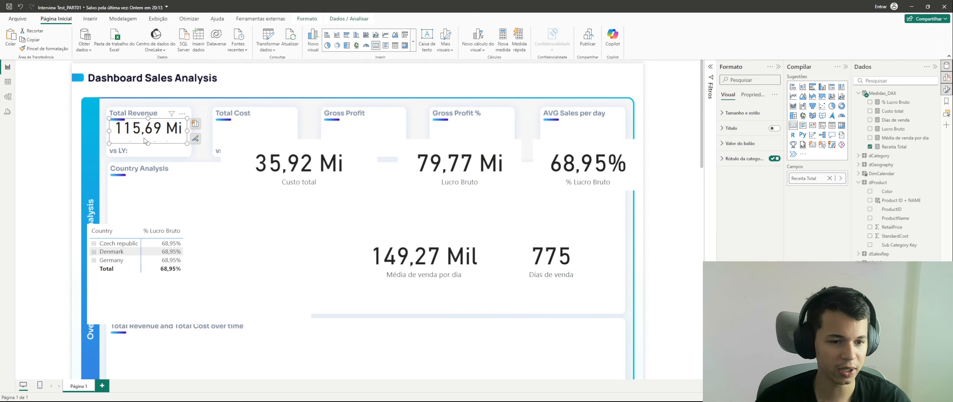
Turn off the Receita Total card's category label and reduce its height to fit above the vs LY text.
{"action": "left_click_drag", "start_coordinate": [147, 143], "coordinate": [148, 164]}
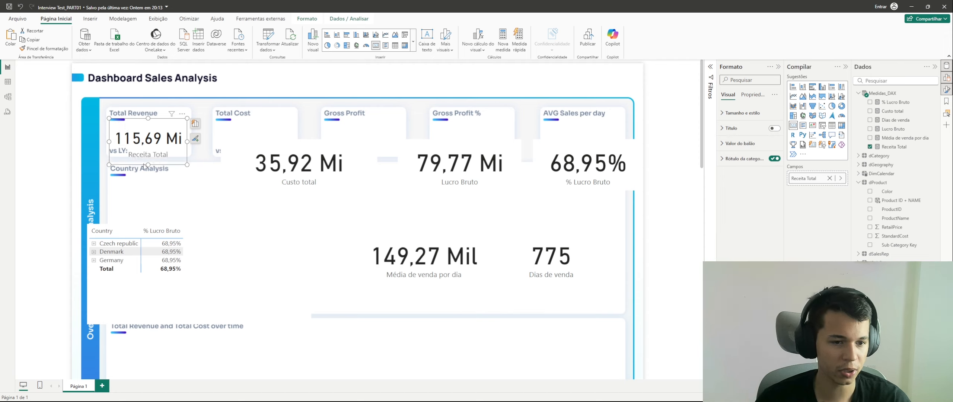
{"action": "left_click", "coordinate": [774, 159]}
{"action": "left_click_drag", "start_coordinate": [148, 164], "coordinate": [166, 136]}
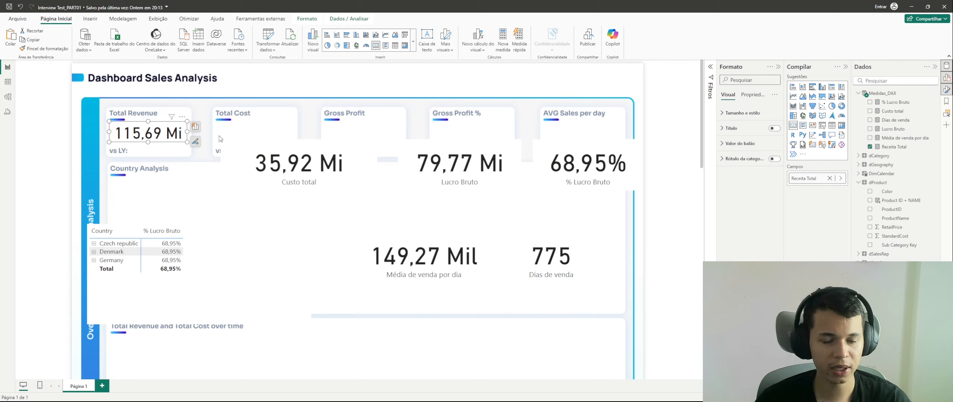
Set the Receita Total card's value to no display units, 0 decimal places and font size 26, widening the card slightly.
{"action": "left_click", "coordinate": [740, 144]}
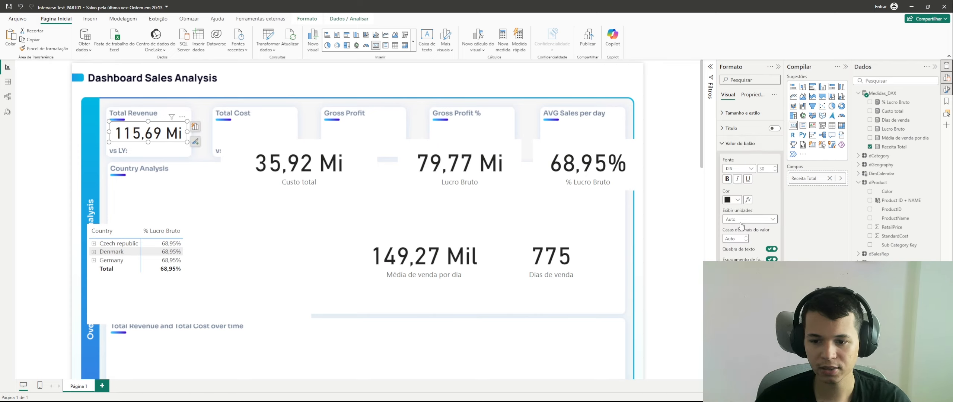
{"action": "left_click", "coordinate": [742, 220]}
{"action": "left_click", "coordinate": [744, 237]}
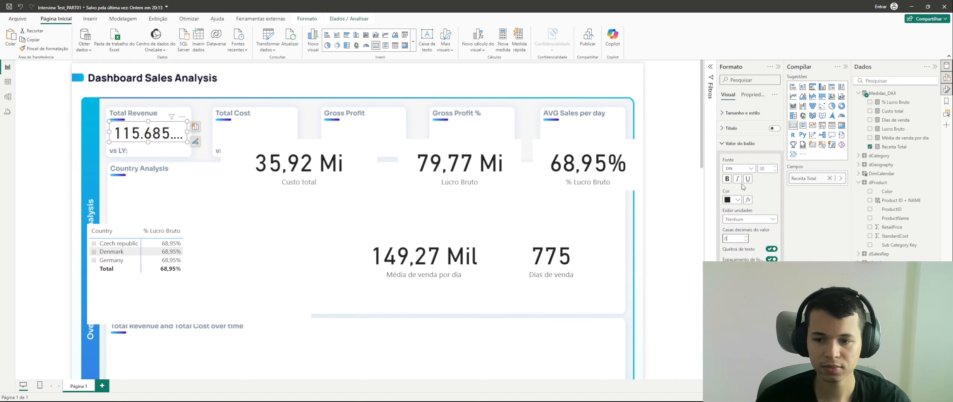
{"action": "left_click_drag", "start_coordinate": [187, 132], "coordinate": [190, 132]}
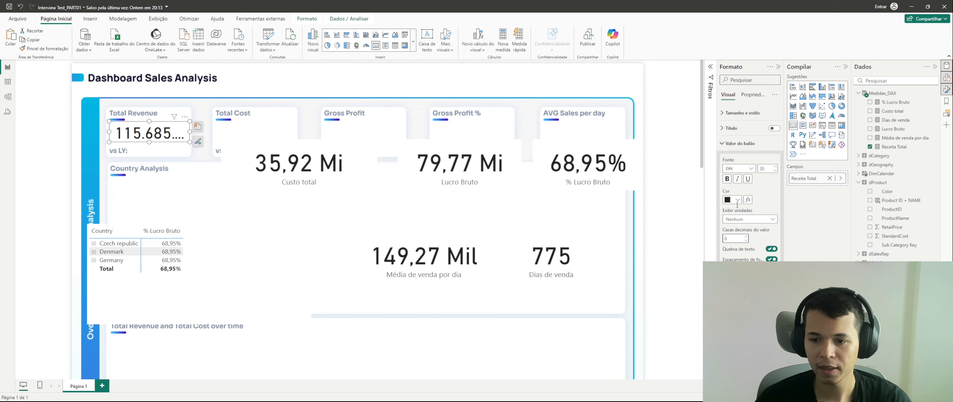
{"action": "type", "text": "37"}
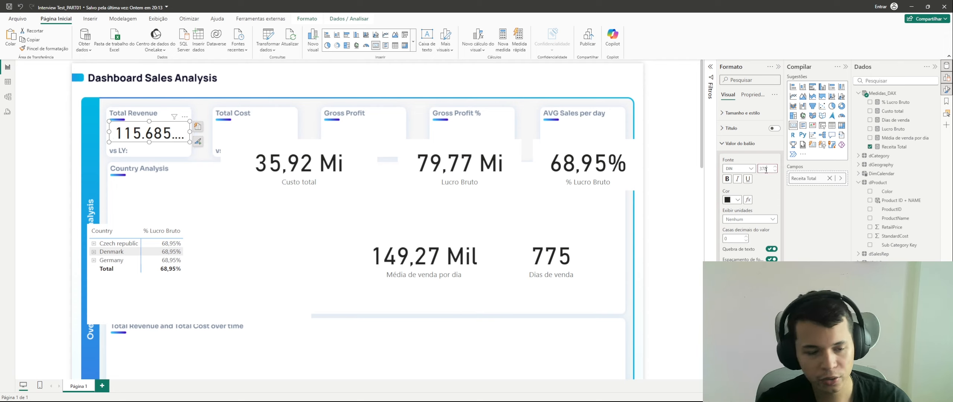
{"action": "key", "text": "BackSpace"}
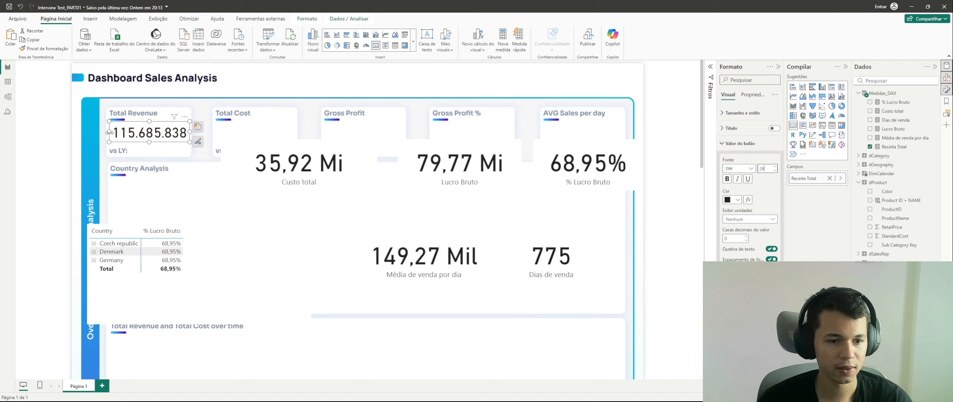
Format the Receita Total measure as dollar currency.
{"action": "left_click", "coordinate": [911, 149]}
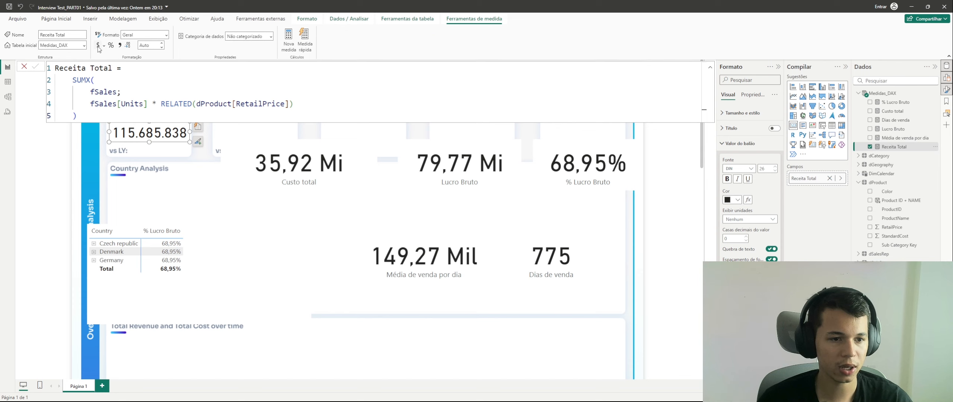
{"action": "left_click", "coordinate": [151, 152]}
{"action": "left_click", "coordinate": [125, 145]}
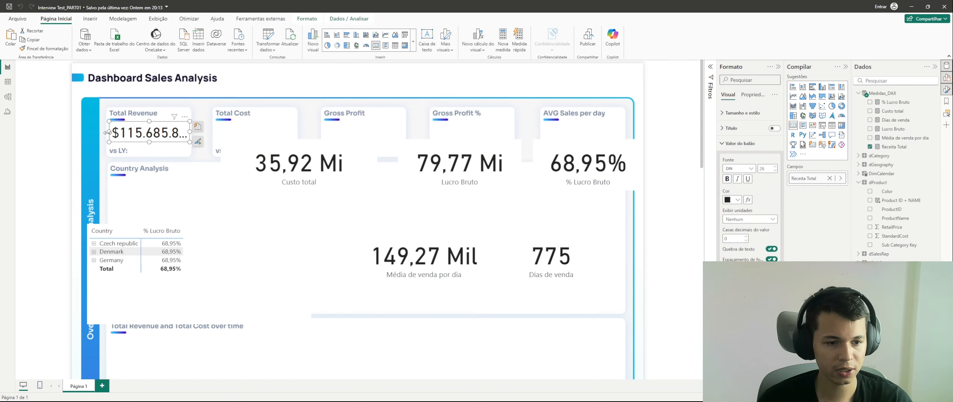
Widen the Receita Total card to the full Total Revenue box and set its value font size to 25.
{"action": "left_click_drag", "start_coordinate": [107, 133], "coordinate": [104, 132]}
{"action": "left_click_drag", "start_coordinate": [190, 132], "coordinate": [191, 132]}
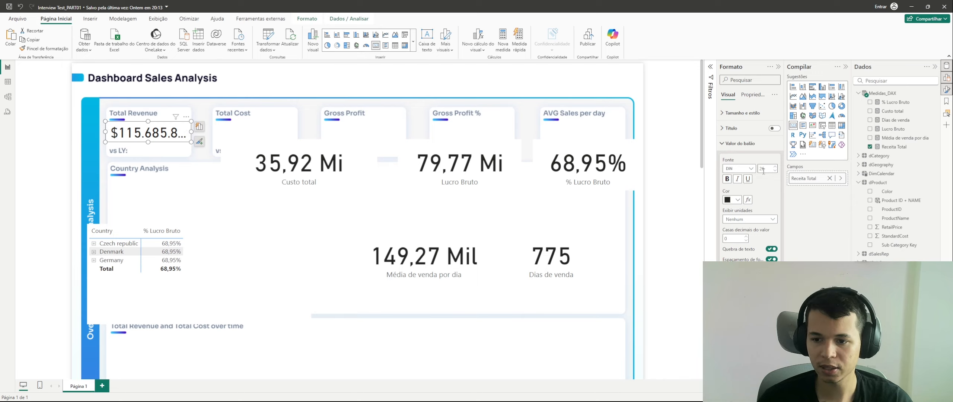
{"action": "type", "text": "25"}
{"action": "key", "text": "Return"}
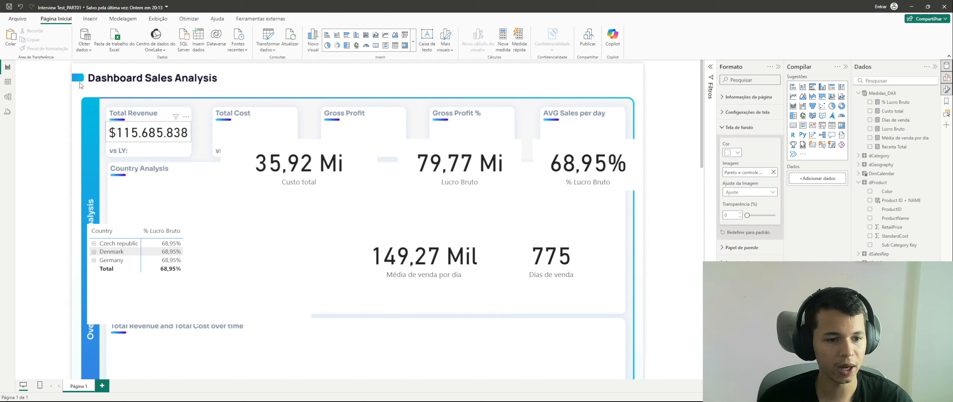
Copy the Receita Total card's formatting to the Custo total card and fit that card inside the Total Cost box.
{"action": "left_click", "coordinate": [30, 50]}
{"action": "left_click", "coordinate": [344, 166]}
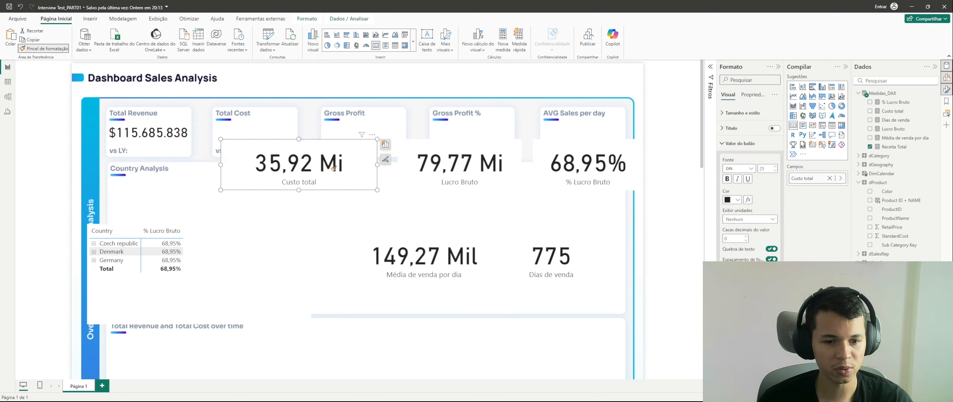
{"action": "mouse_move", "coordinate": [318, 169]}
{"action": "left_mouse_down"}
{"action": "mouse_move", "coordinate": [278, 134]}
{"action": "mouse_move", "coordinate": [263, 148]}
{"action": "mouse_move", "coordinate": [271, 142]}
{"action": "left_mouse_up"}
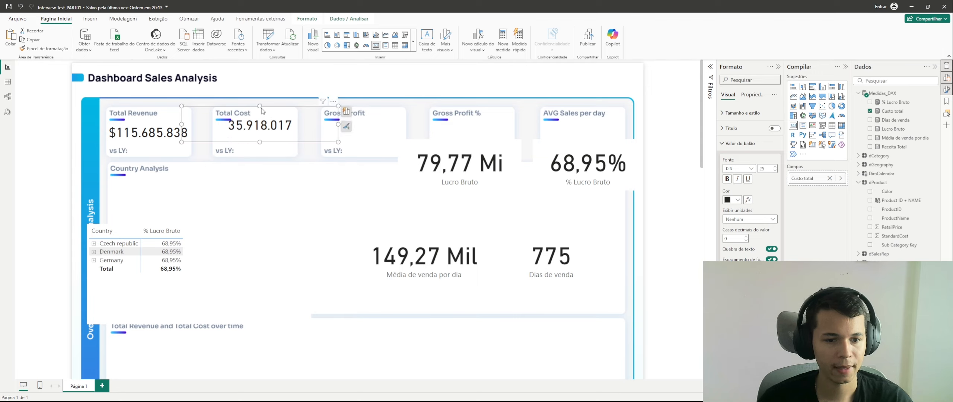
{"action": "left_click_drag", "start_coordinate": [260, 106], "coordinate": [261, 122]}
{"action": "left_click_drag", "start_coordinate": [181, 132], "coordinate": [214, 135]}
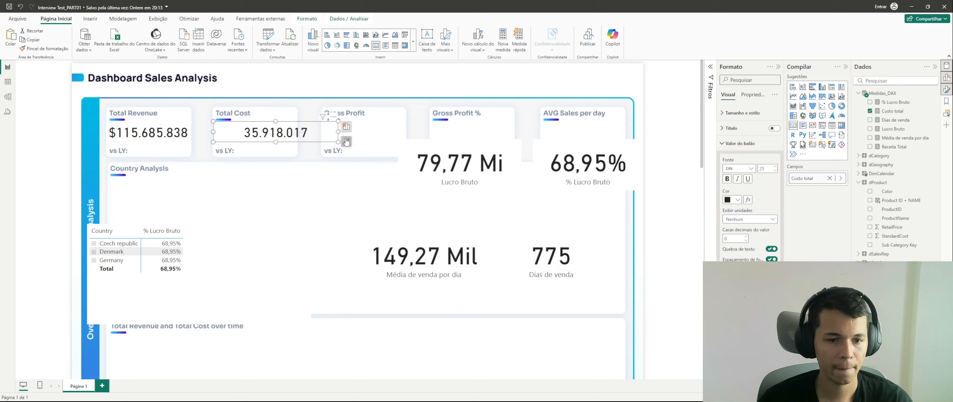
{"action": "left_click_drag", "start_coordinate": [338, 133], "coordinate": [298, 137]}
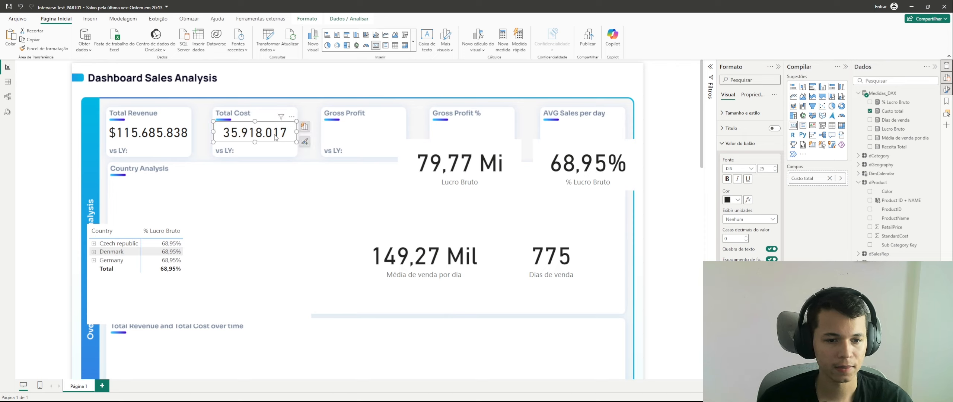
Format the Custo total measure as dollar currency.
{"action": "left_click", "coordinate": [912, 111]}
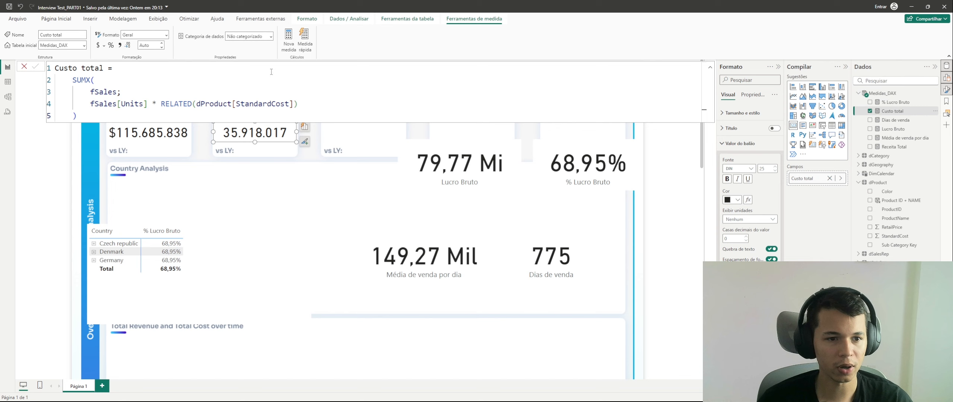
{"action": "left_click", "coordinate": [99, 45]}
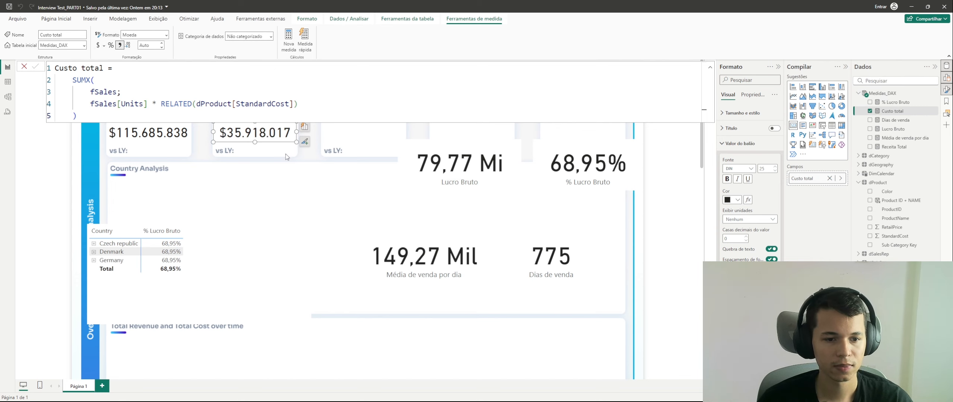
{"action": "left_click", "coordinate": [199, 134]}
Copy the Receita Total card's formatting to the Lucro Bruto card and fit that card inside the Gross Profit box.
{"action": "left_click", "coordinate": [160, 132]}
{"action": "left_click", "coordinate": [44, 48]}
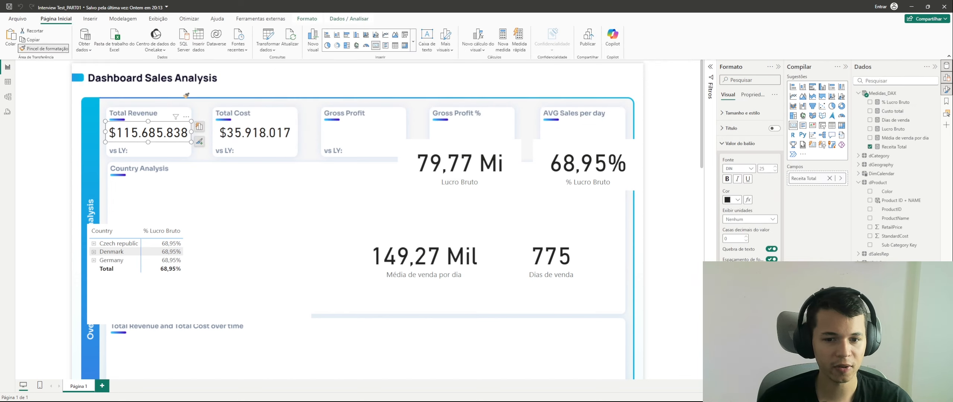
{"action": "left_click", "coordinate": [473, 169]}
{"action": "mouse_move", "coordinate": [441, 147]}
{"action": "left_mouse_down"}
{"action": "mouse_move", "coordinate": [379, 124]}
{"action": "mouse_move", "coordinate": [359, 146]}
{"action": "left_mouse_up"}
{"action": "left_click_drag", "start_coordinate": [370, 173], "coordinate": [370, 142]}
{"action": "left_click_drag", "start_coordinate": [435, 134], "coordinate": [406, 133]}
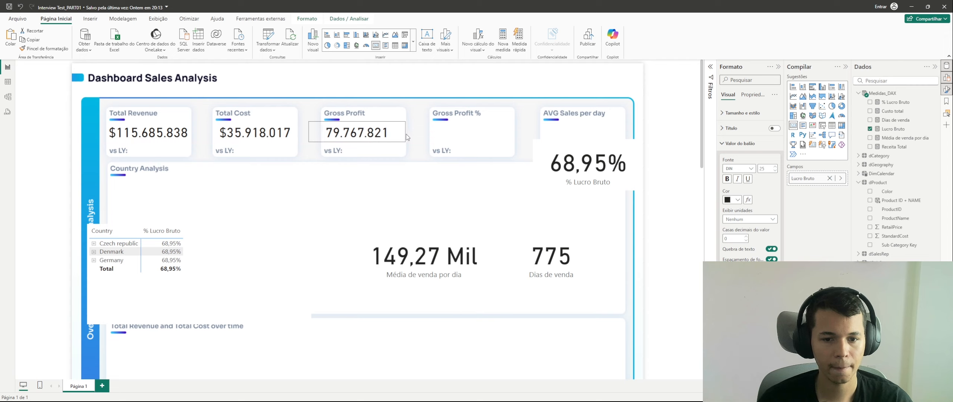
{"action": "left_click_drag", "start_coordinate": [310, 134], "coordinate": [324, 136]}
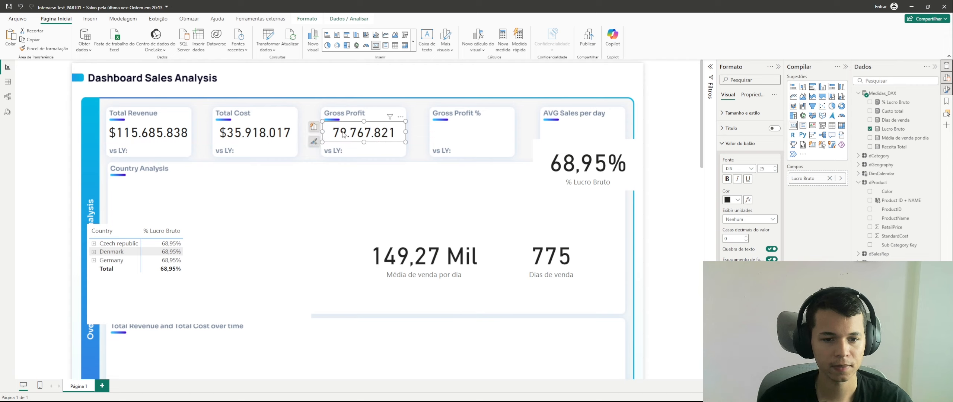
Format the Lucro Bruto measure as dollar currency.
{"action": "left_click", "coordinate": [903, 130]}
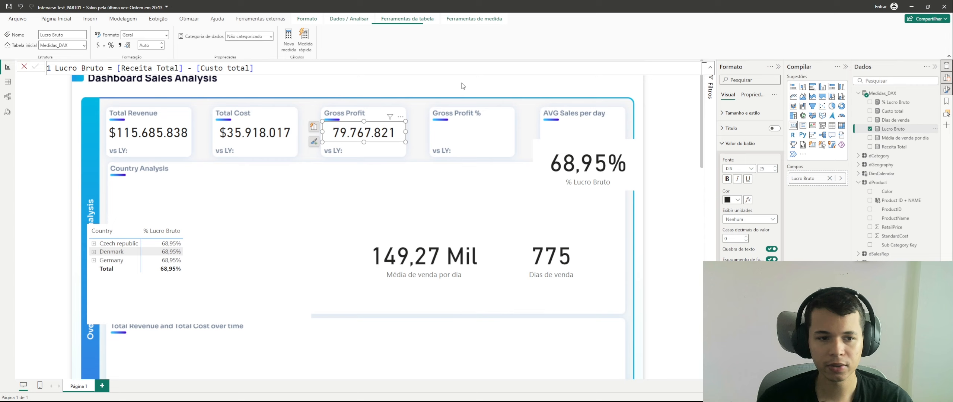
{"action": "left_click", "coordinate": [100, 45]}
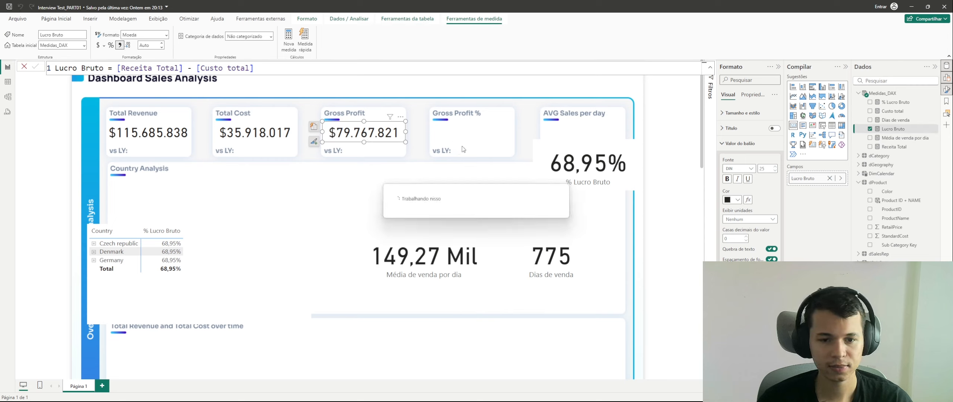
Move the % Lucro Bruto card over the Gross Profit % box, copy the Lucro Bruto card's formatting to it and set two decimal places.
{"action": "left_click_drag", "start_coordinate": [573, 163], "coordinate": [467, 151]}
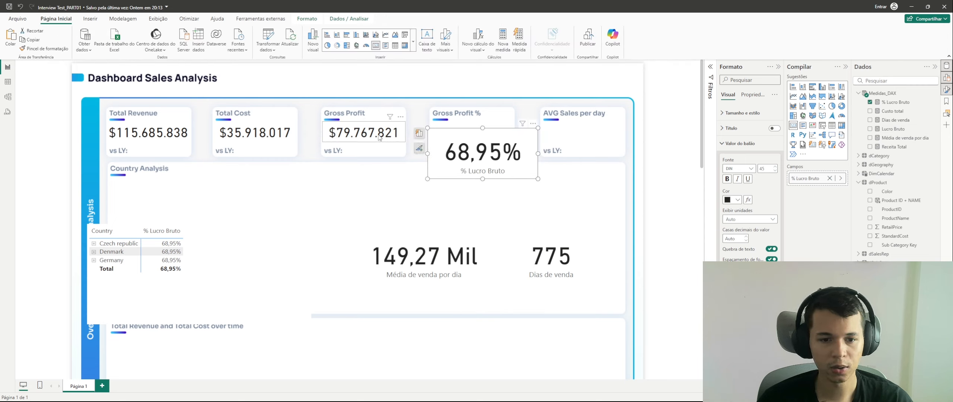
{"action": "left_click", "coordinate": [58, 49]}
{"action": "left_click", "coordinate": [482, 154]}
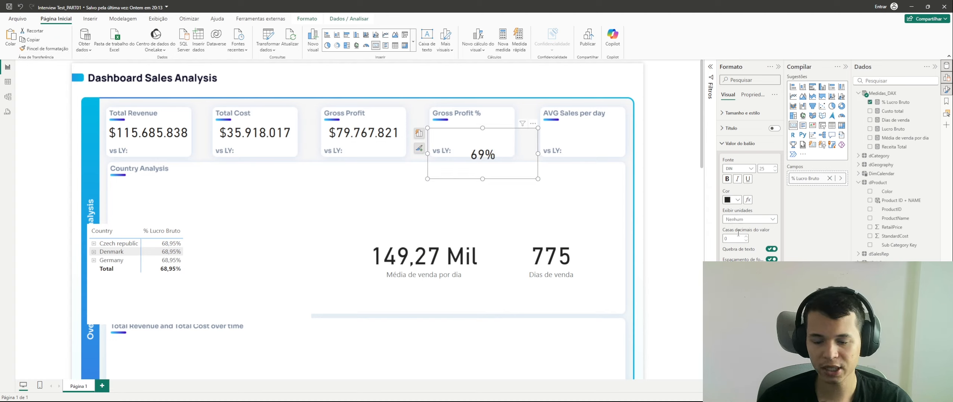
{"action": "type", "text": "2"}
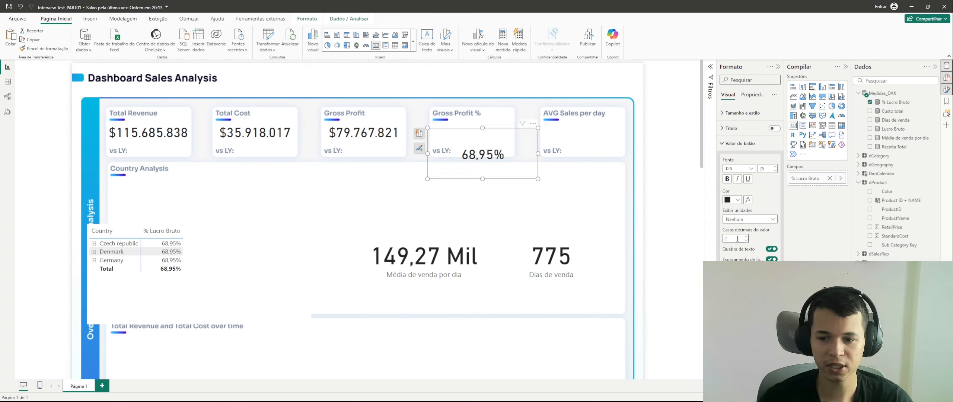
Resize the % Lucro Bruto card to fit inside the Gross Profit % box above its vs LY label.
{"action": "left_click_drag", "start_coordinate": [483, 179], "coordinate": [482, 146]}
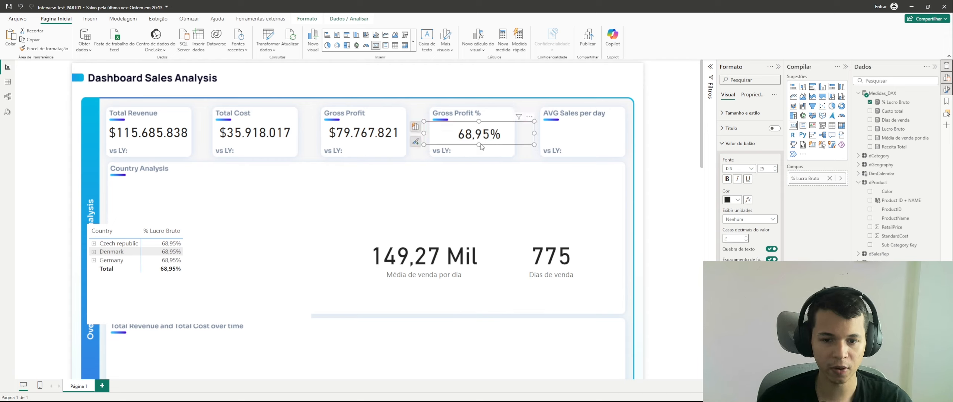
{"action": "left_click_drag", "start_coordinate": [535, 133], "coordinate": [513, 134]}
{"action": "left_click_drag", "start_coordinate": [424, 132], "coordinate": [434, 135]}
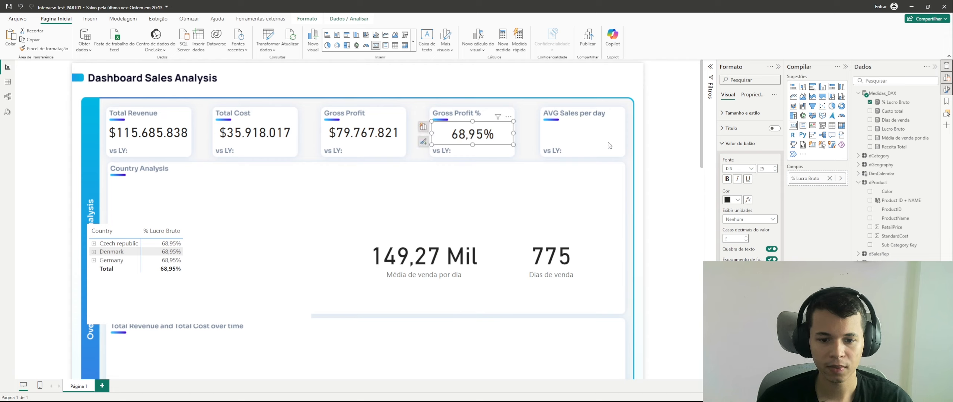
Copy the Receita Total card's formatting to the Média de venda por dia card and fit that card inside the AVG Sales per day box.
{"action": "left_click", "coordinate": [586, 121]}
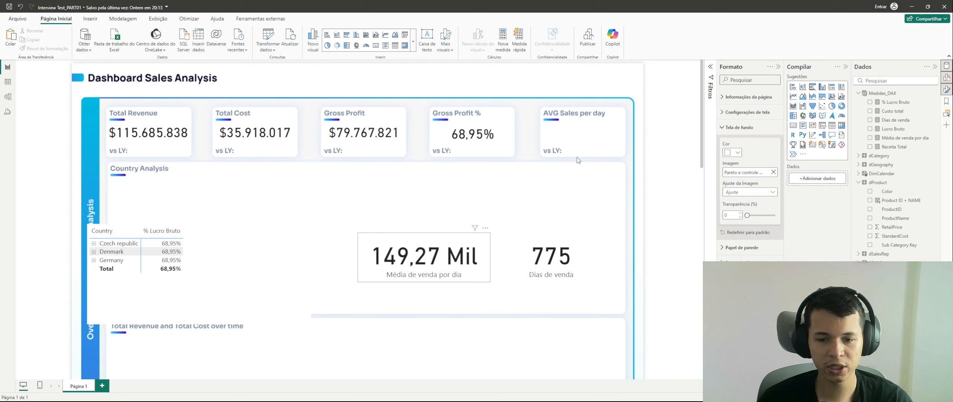
{"action": "left_click_drag", "start_coordinate": [438, 274], "coordinate": [578, 159]}
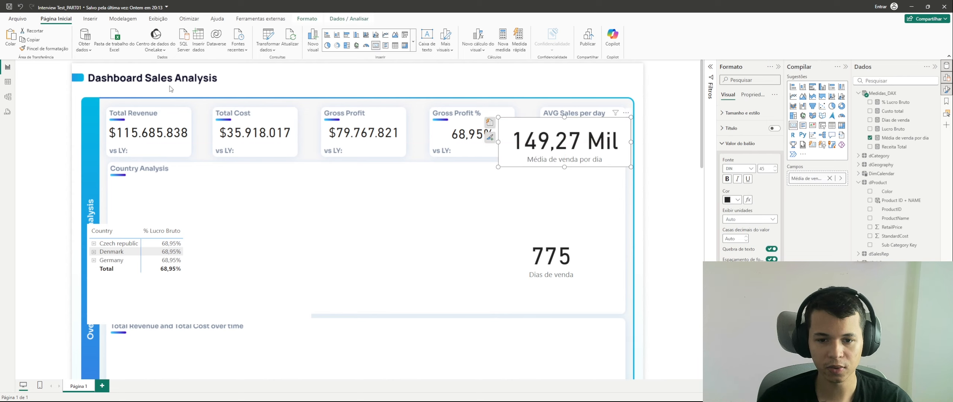
{"action": "left_click", "coordinate": [123, 134]}
{"action": "left_click", "coordinate": [39, 48]}
{"action": "left_click", "coordinate": [583, 159]}
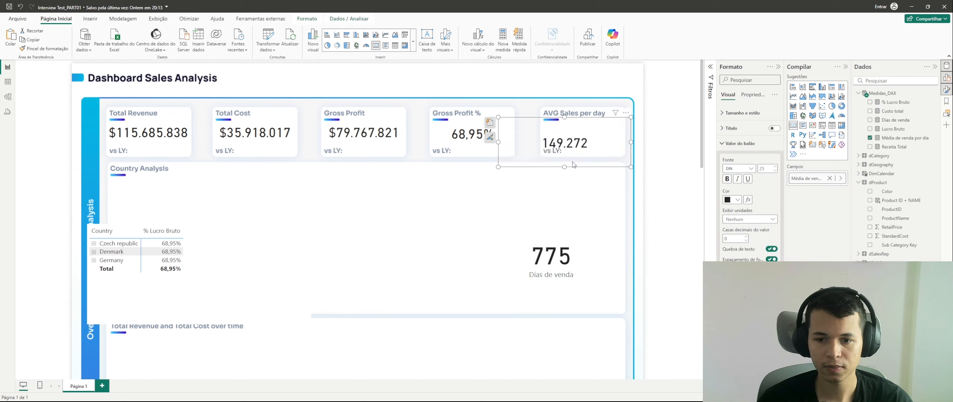
{"action": "left_click_drag", "start_coordinate": [565, 166], "coordinate": [564, 144]}
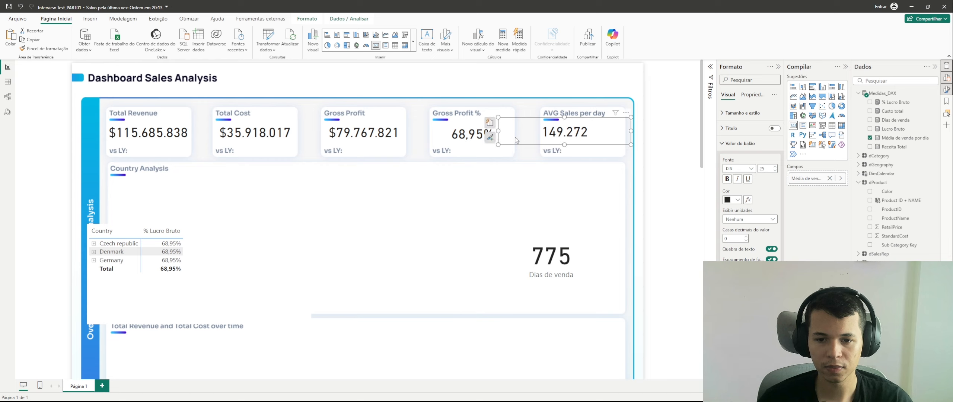
{"action": "left_click_drag", "start_coordinate": [498, 131], "coordinate": [541, 131]}
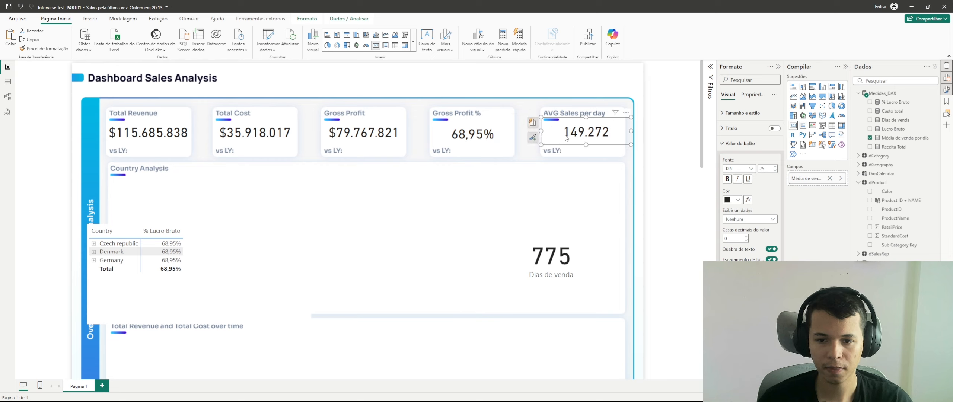
{"action": "left_click_drag", "start_coordinate": [631, 131], "coordinate": [583, 122]}
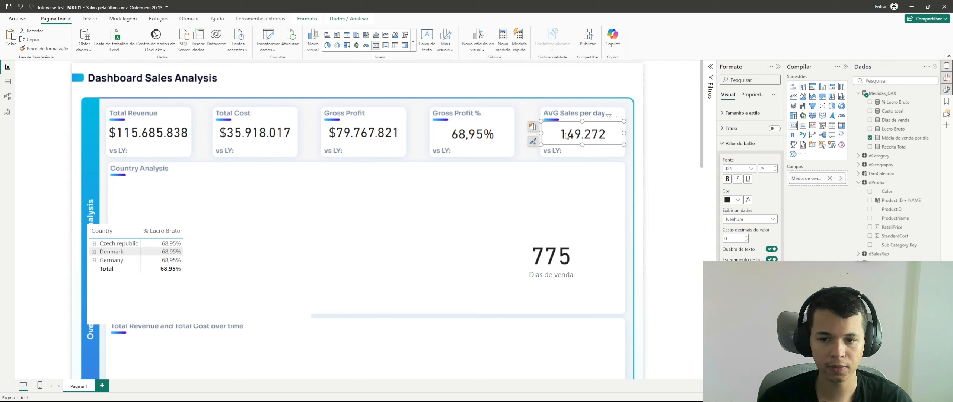
Format the Média de venda por dia measure as dollar currency and delete the Dias de venda card.
{"action": "left_click", "coordinate": [900, 138]}
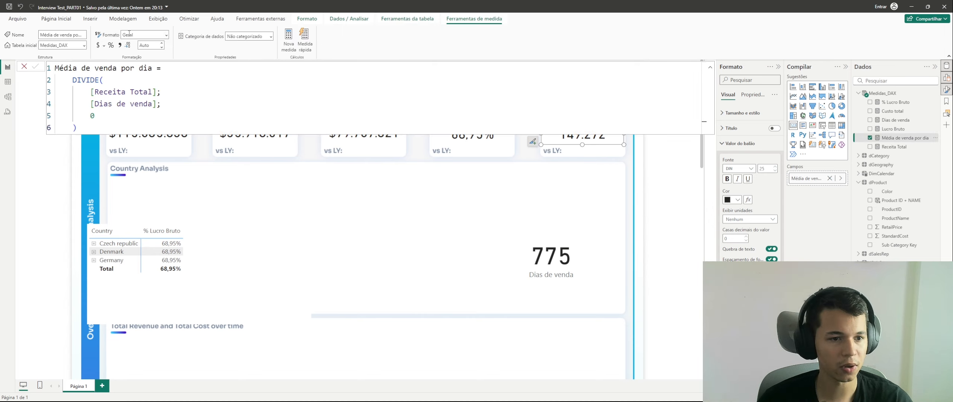
{"action": "left_click", "coordinate": [98, 46]}
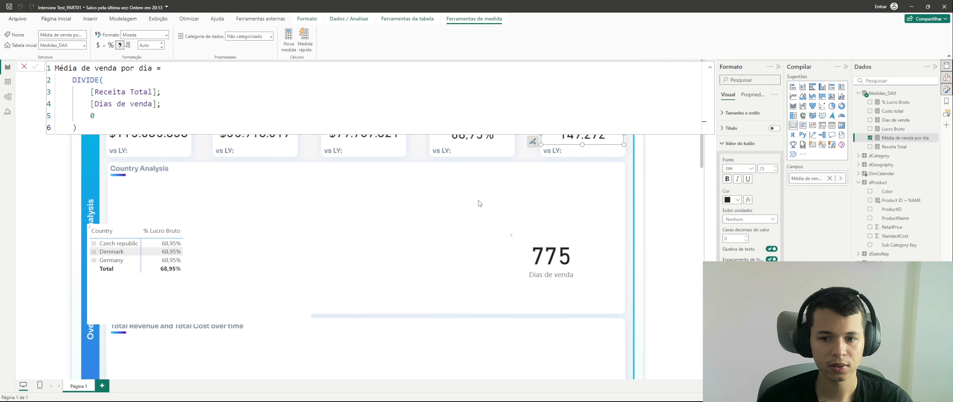
{"action": "left_click", "coordinate": [533, 235]}
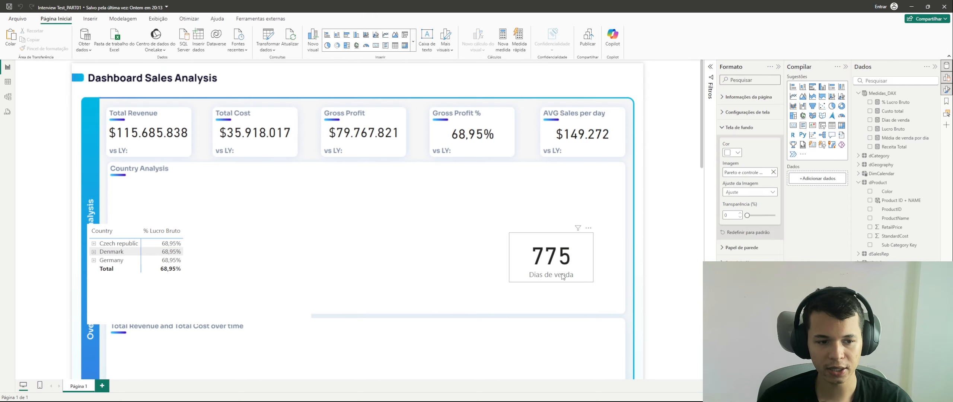
{"action": "key", "text": "Delete"}
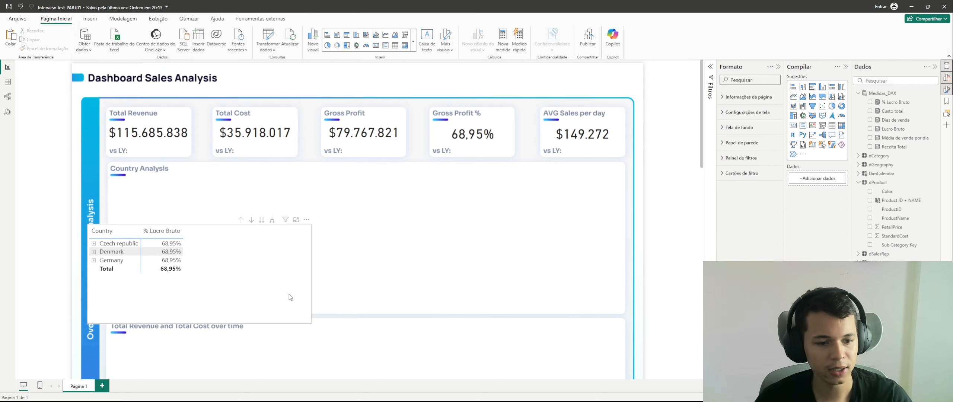
Fit the country matrix to the Country Analysis box and apply the Mínimo layout style to it.
{"action": "left_click_drag", "start_coordinate": [289, 294], "coordinate": [313, 250]}
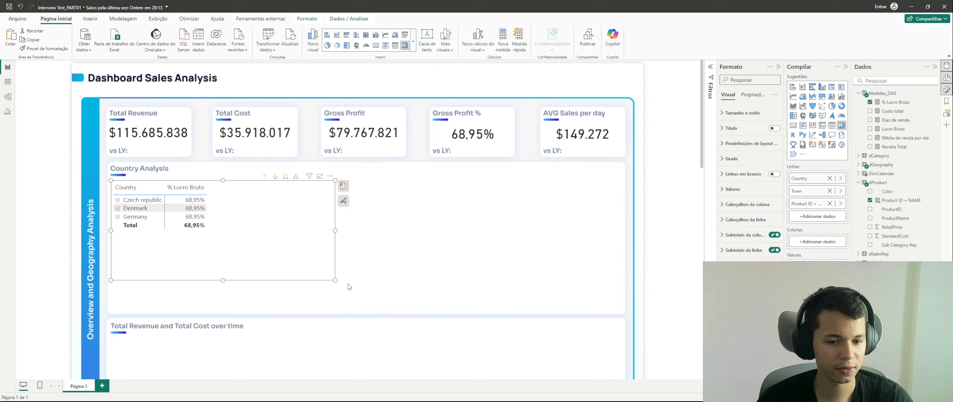
{"action": "left_click_drag", "start_coordinate": [336, 281], "coordinate": [625, 316]}
{"action": "left_click", "coordinate": [748, 143]}
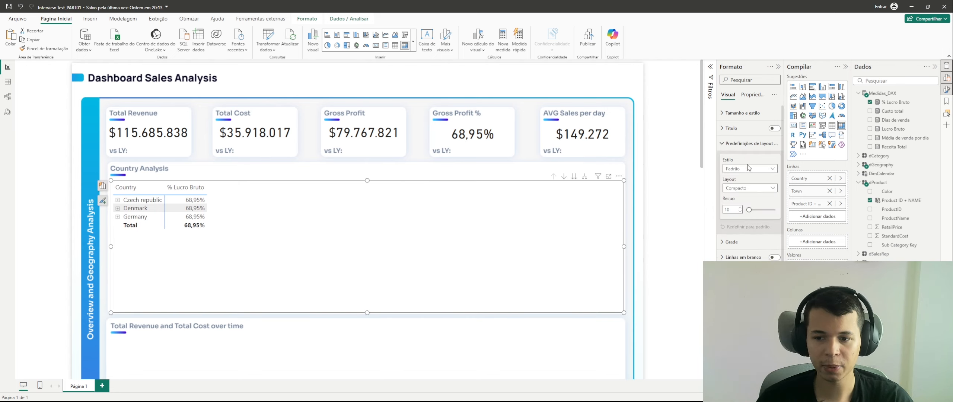
{"action": "left_click", "coordinate": [750, 170]}
{"action": "left_click", "coordinate": [747, 195]}
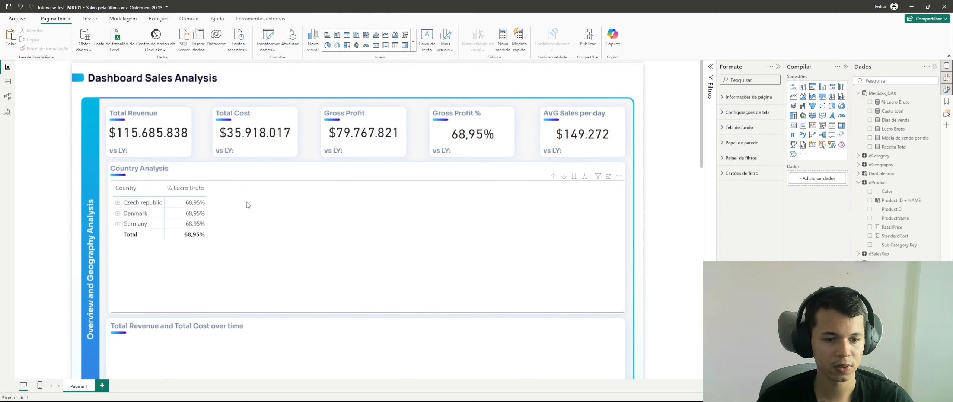
Add Receita Total to the country matrix values and set that measure to 0 decimal places.
{"action": "left_click", "coordinate": [871, 146]}
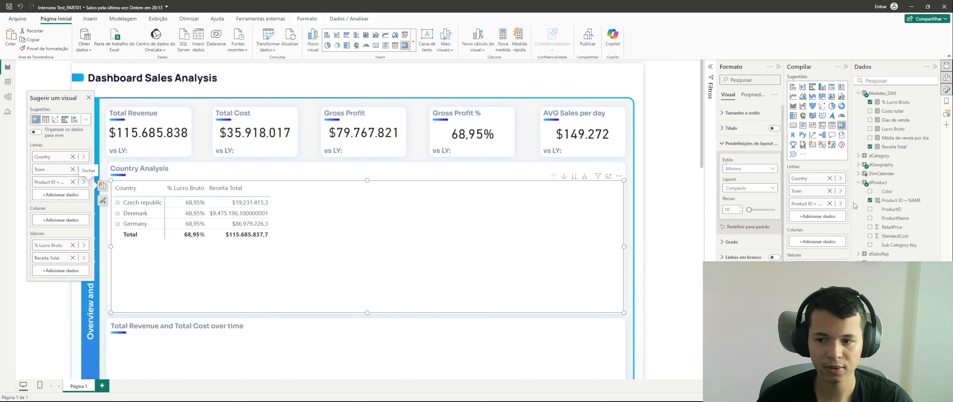
{"action": "left_click", "coordinate": [904, 147]}
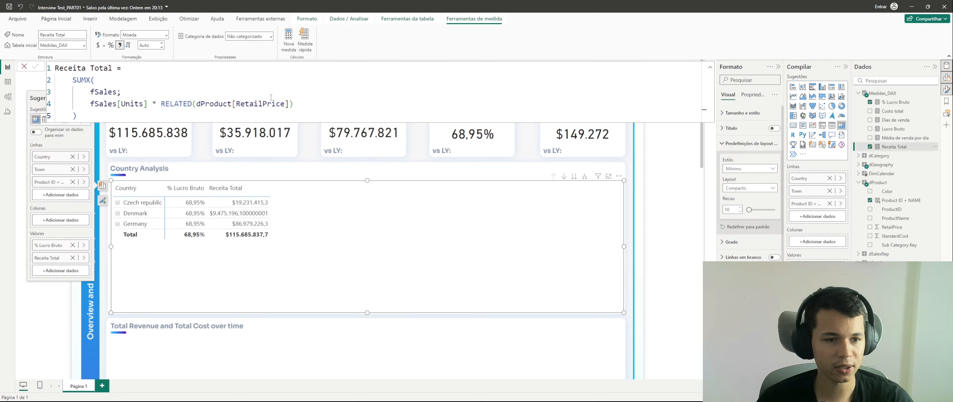
{"action": "left_click", "coordinate": [142, 47]}
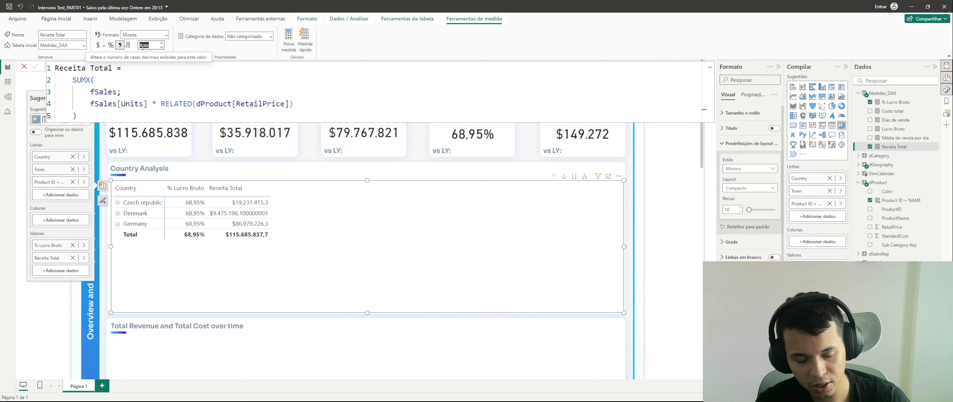
{"action": "type", "text": "0"}
{"action": "key", "text": "Return"}
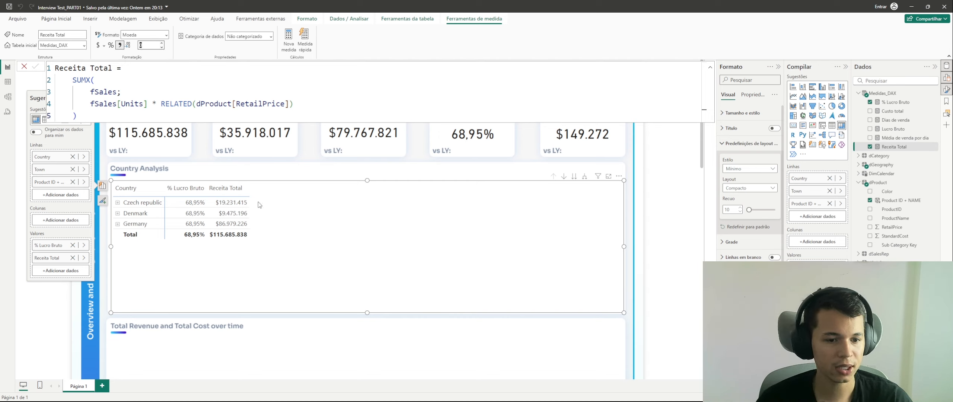
Sort the country matrix by Receita Total in descending order and place that column before % Lucro Bruto.
{"action": "left_click", "coordinate": [243, 196]}
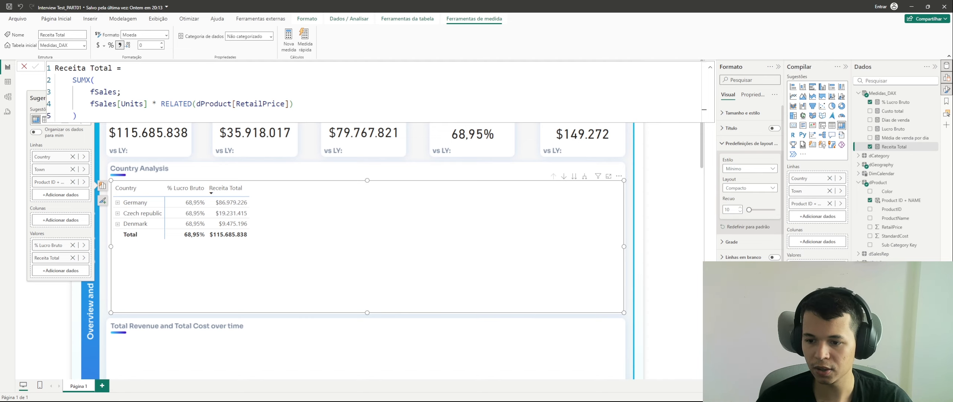
{"action": "left_click_drag", "start_coordinate": [807, 280], "coordinate": [806, 264]}
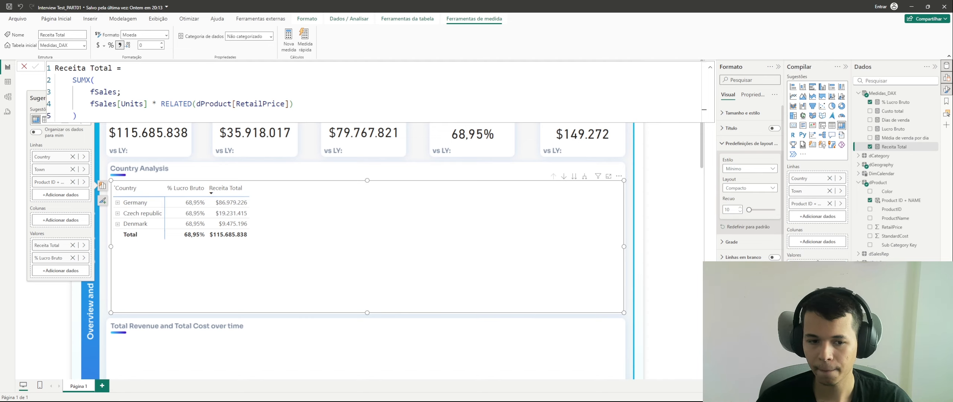
{"action": "left_click", "coordinate": [249, 163]}
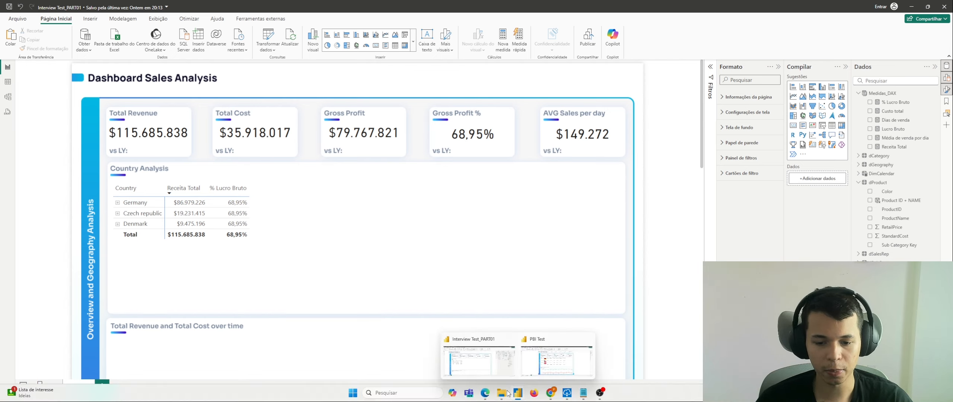
Switch to Document_Test.pdf in Edge, read section 4.2 on the market share measure and its year filter, and return to Power BI.
{"action": "left_click", "coordinate": [488, 394]}
{"action": "scroll", "coordinate": [444, 212], "scroll_direction": "down", "scroll_amount": 3}
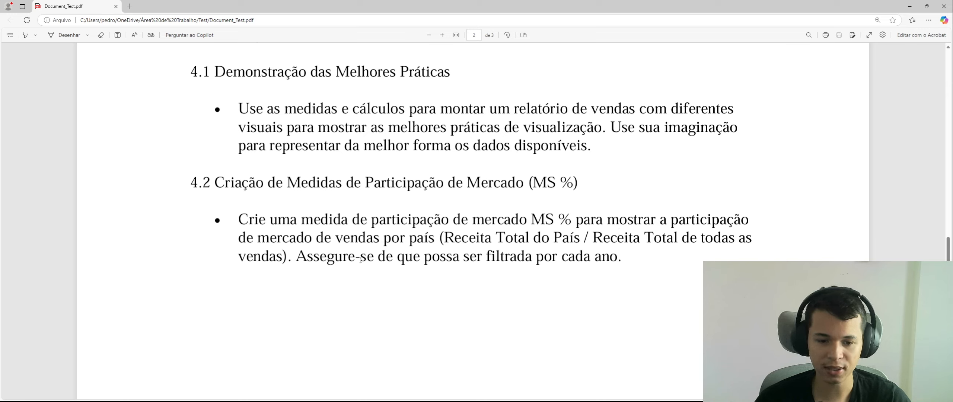
{"action": "left_click_drag", "start_coordinate": [297, 256], "coordinate": [623, 258]}
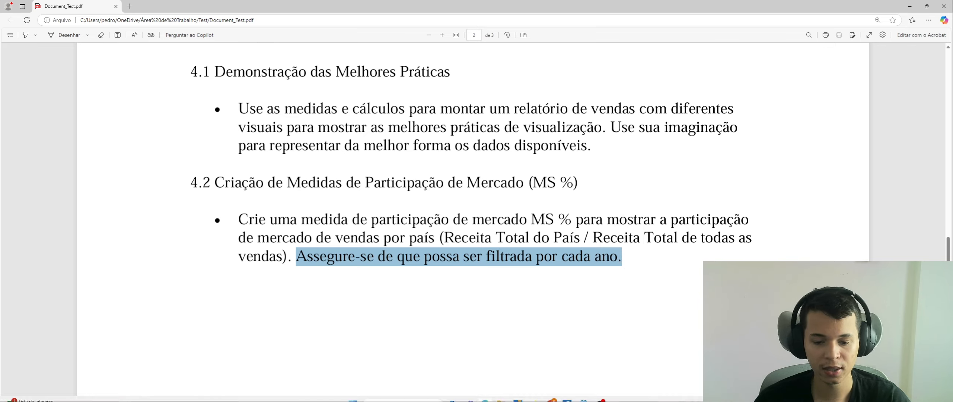
{"action": "mouse_move", "coordinate": [519, 392]}
{"action": "left_click", "coordinate": [508, 370]}
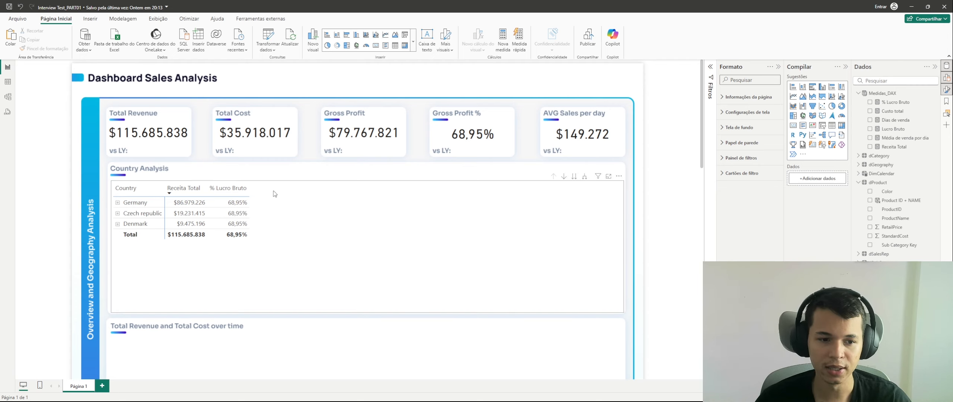
{"action": "left_click", "coordinate": [278, 177]}
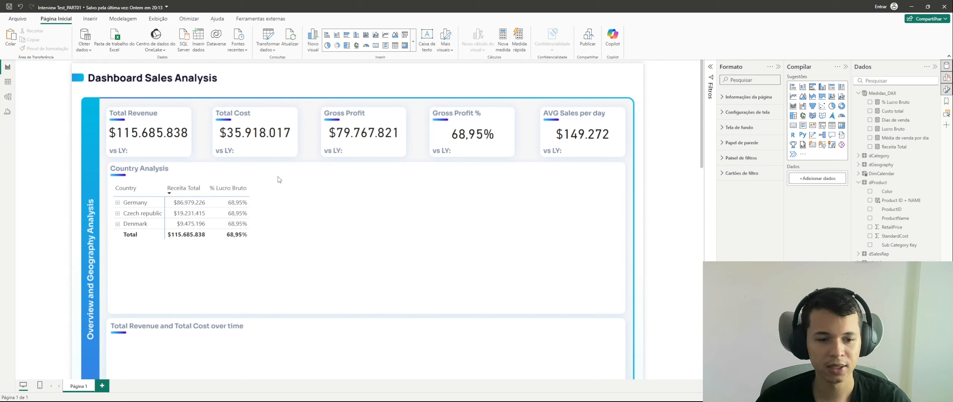
{"action": "left_click", "coordinate": [277, 190]}
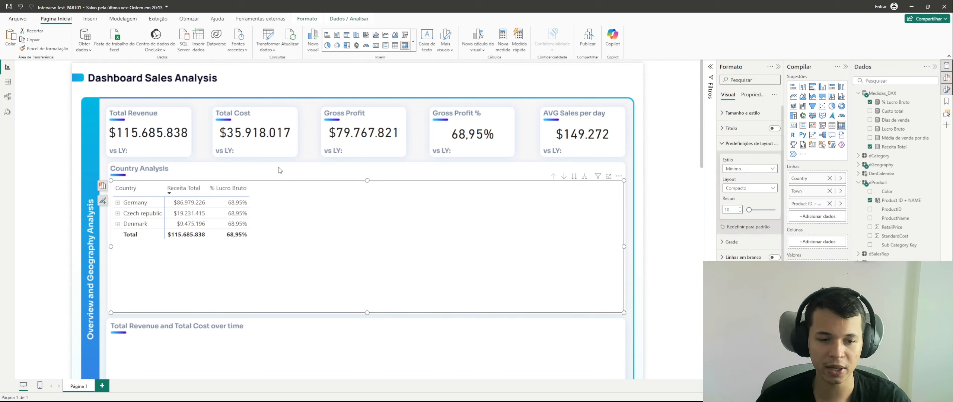
{"action": "left_click", "coordinate": [278, 167]}
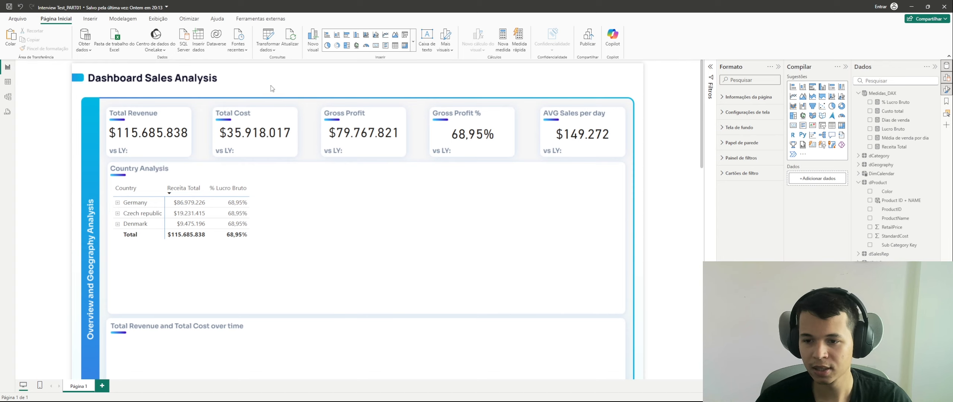
Insert an empty slicer and fit it in the page header directly beside the Dashboard Sales Analysis title, above the KPI boxes.
{"action": "left_click", "coordinate": [823, 126]}
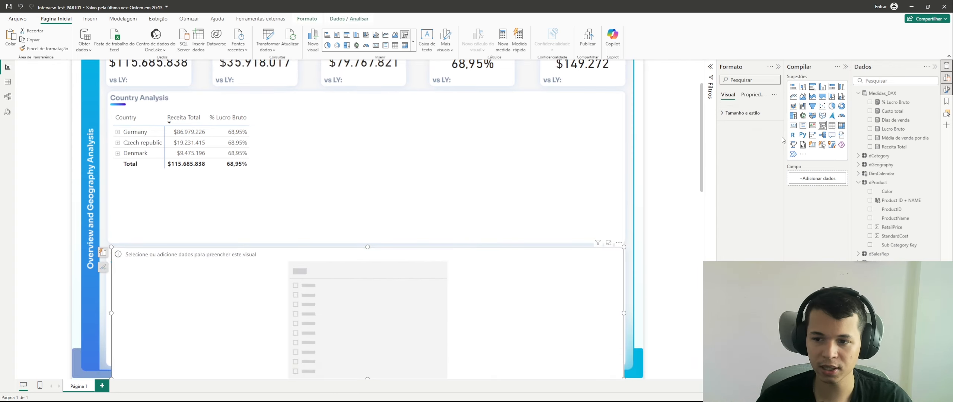
{"action": "left_click_drag", "start_coordinate": [390, 307], "coordinate": [394, 129]}
{"action": "left_click_drag", "start_coordinate": [377, 199], "coordinate": [376, 94]}
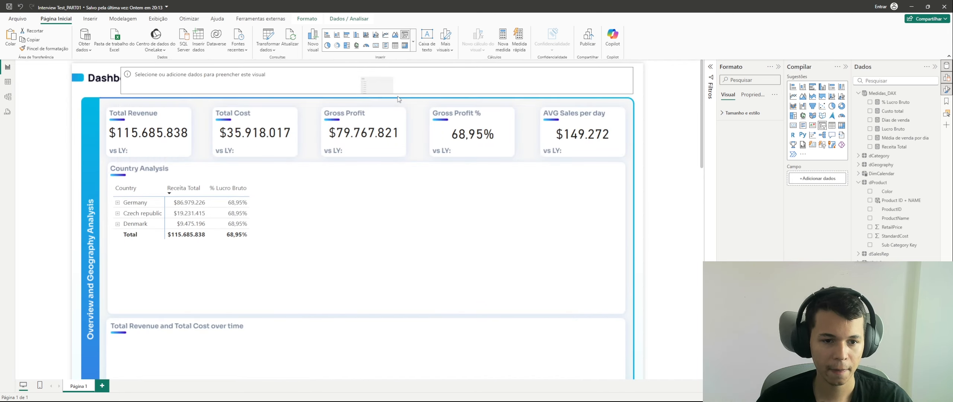
{"action": "left_click_drag", "start_coordinate": [633, 81], "coordinate": [322, 81]}
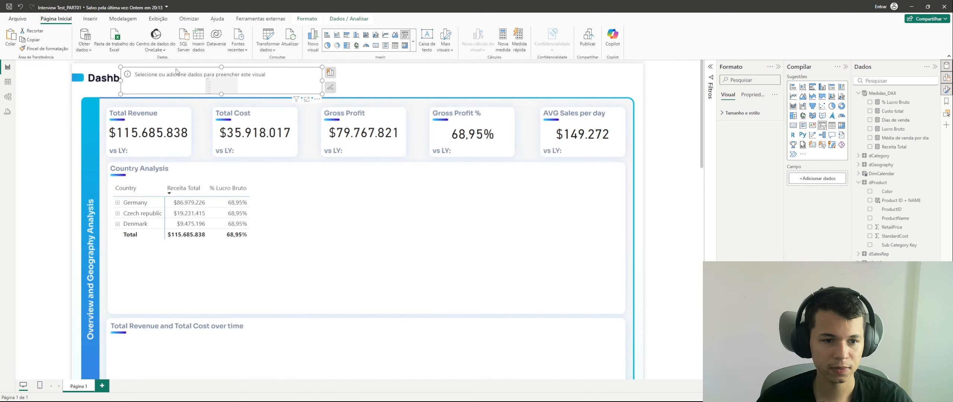
{"action": "left_click_drag", "start_coordinate": [121, 80], "coordinate": [223, 81]}
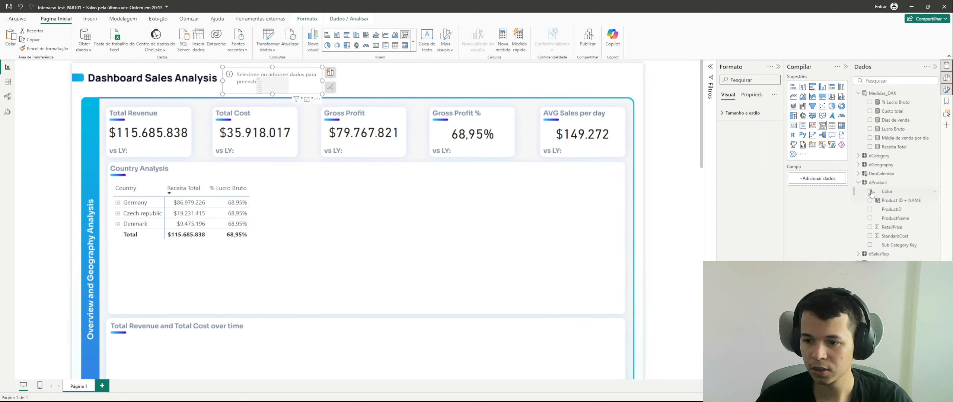
Add the year field from DimCalendar to the empty header slicer and set its style to Suspenso (dropdown).
{"action": "left_click", "coordinate": [859, 183]}
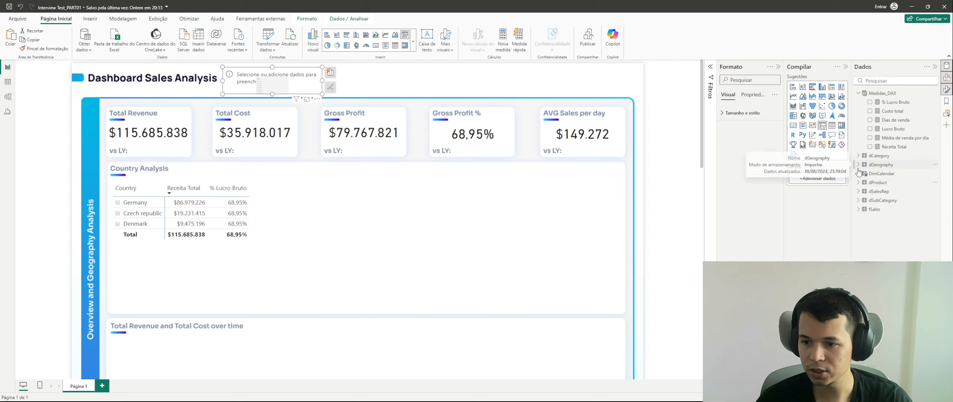
{"action": "left_click", "coordinate": [858, 173]}
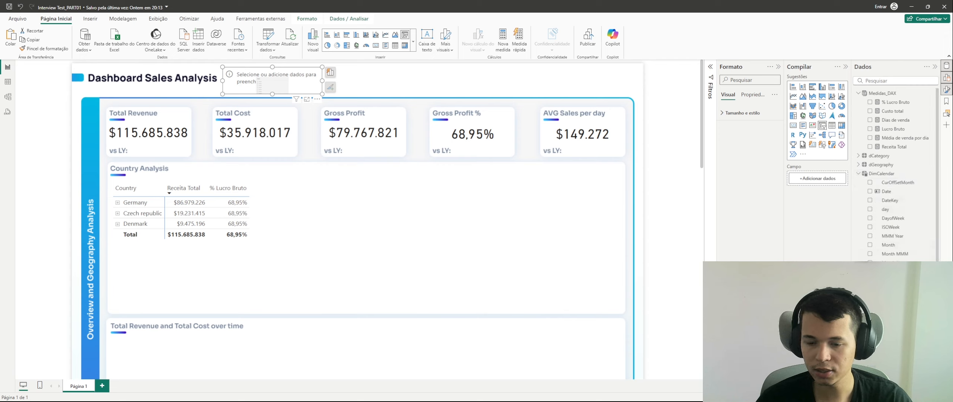
{"action": "left_click", "coordinate": [743, 145]}
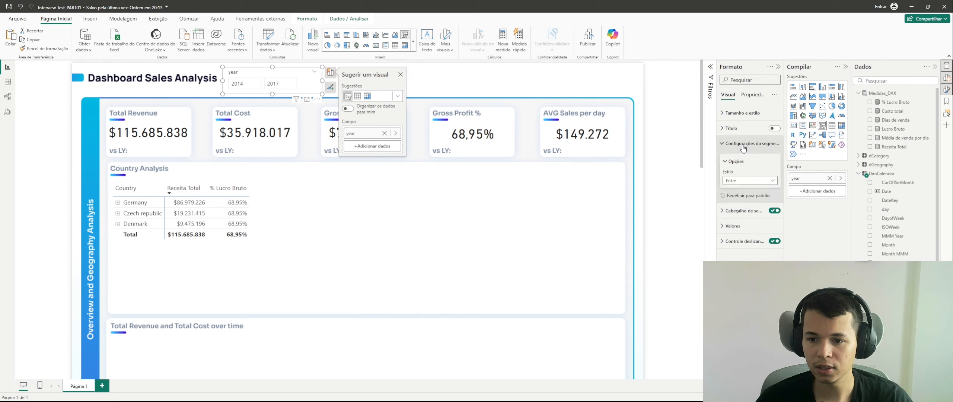
{"action": "left_click", "coordinate": [744, 182]}
{"action": "left_click", "coordinate": [742, 208]}
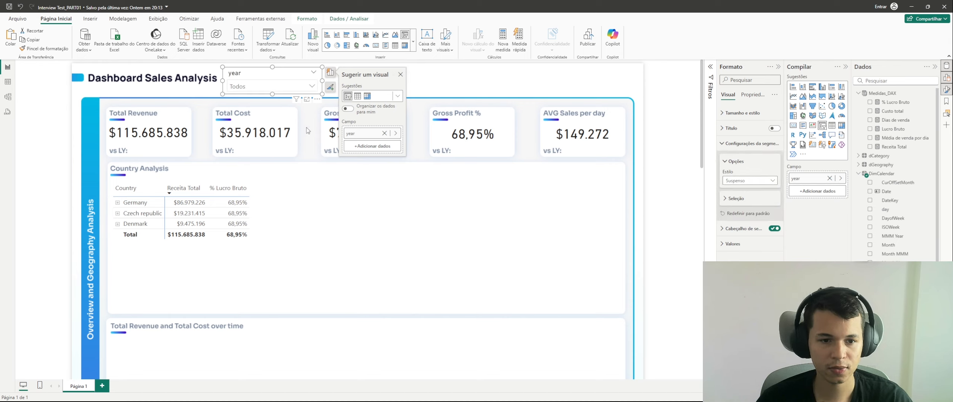
Test the year slicer by filtering the page to 2016, and clear the selection.
{"action": "left_click", "coordinate": [247, 87]}
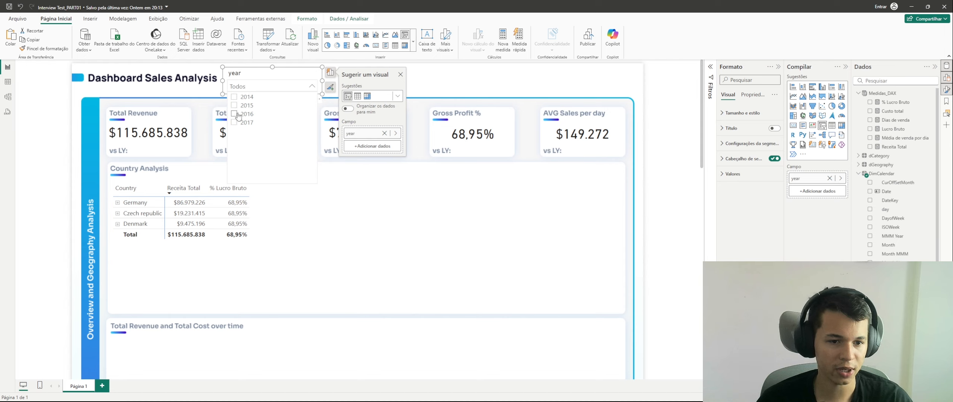
{"action": "left_click", "coordinate": [237, 114]}
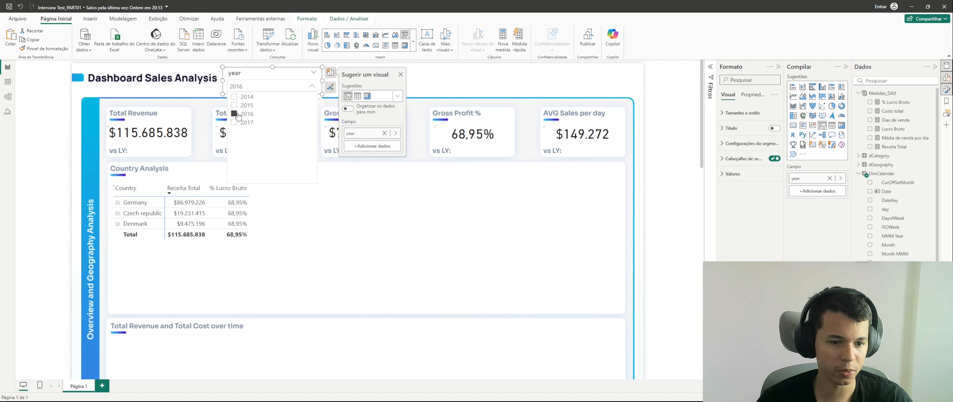
{"action": "left_click", "coordinate": [256, 81]}
{"action": "left_click", "coordinate": [253, 87]}
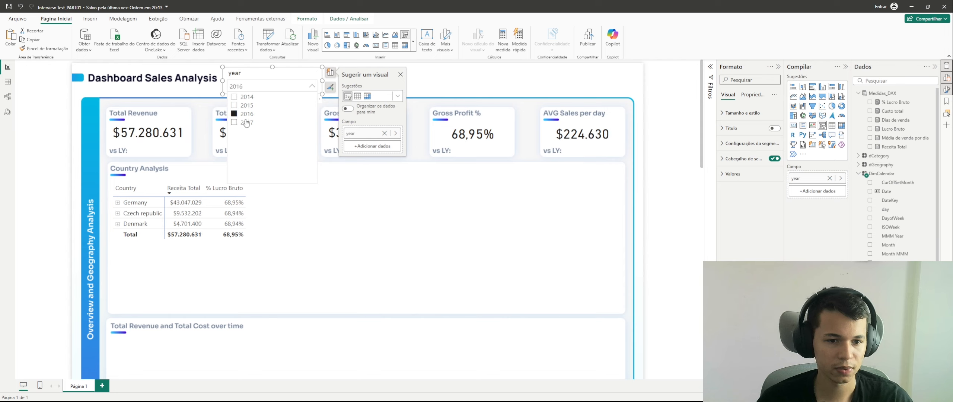
{"action": "left_click", "coordinate": [243, 114]}
{"action": "left_click", "coordinate": [312, 86]}
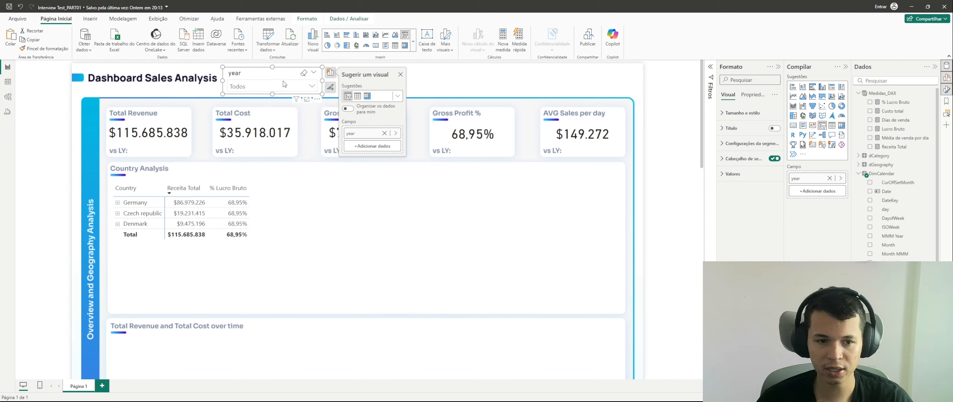
Narrow the year slicer, place a copy directly beside it and replace the copy's field with Month from DimCalendar.
{"action": "mouse_move", "coordinate": [322, 87]}
{"action": "left_mouse_down"}
{"action": "mouse_move", "coordinate": [281, 87]}
{"action": "mouse_move", "coordinate": [266, 76]}
{"action": "mouse_move", "coordinate": [316, 75]}
{"action": "left_mouse_up"}
{"action": "key", "text": "ctrl+c"}
{"action": "key", "text": "ctrl+v"}
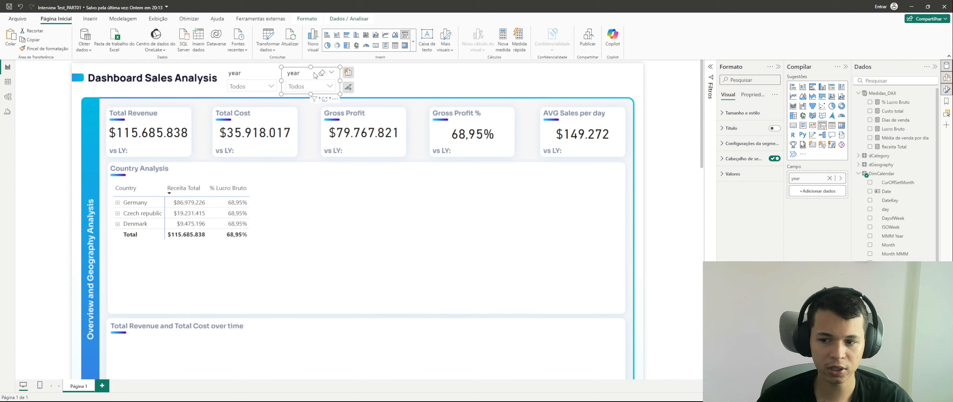
{"action": "left_click", "coordinate": [830, 178]}
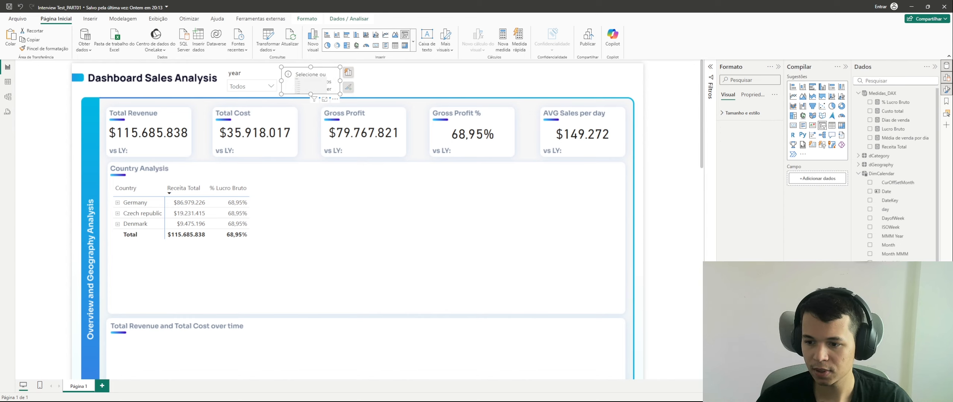
{"action": "left_click", "coordinate": [870, 245]}
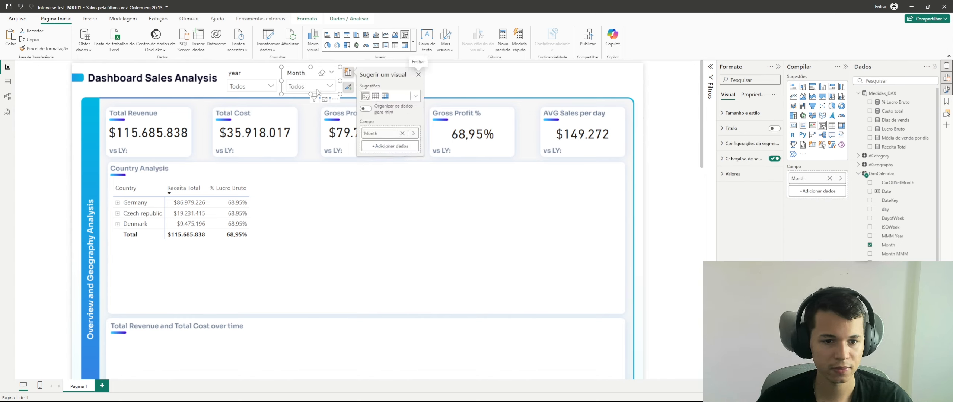
{"action": "left_click", "coordinate": [309, 86]}
{"action": "left_click", "coordinate": [301, 80]}
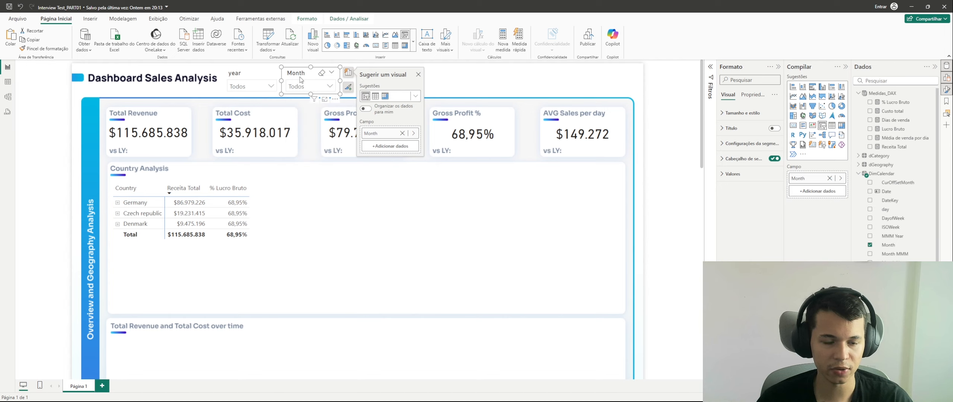
Place a copy of the Month slicer beside it, replace its field with Product ID + NAME from dProduct and widen it.
{"action": "left_click_drag", "start_coordinate": [304, 79], "coordinate": [372, 73]}
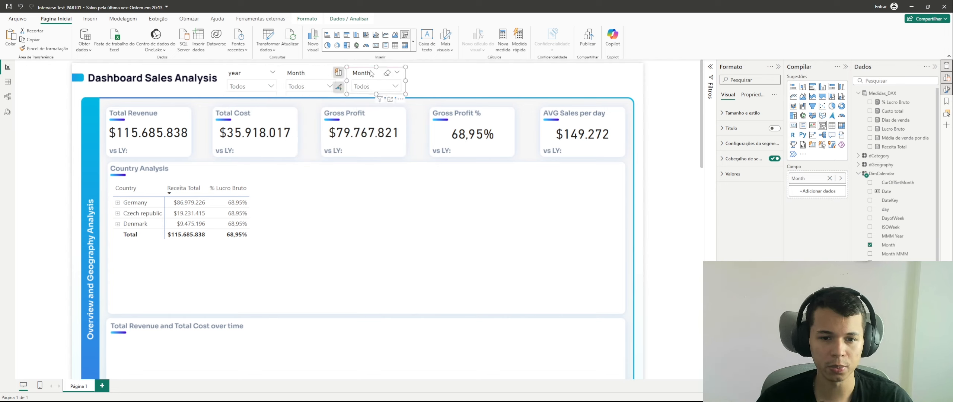
{"action": "left_click", "coordinate": [830, 178]}
{"action": "left_click", "coordinate": [859, 173]}
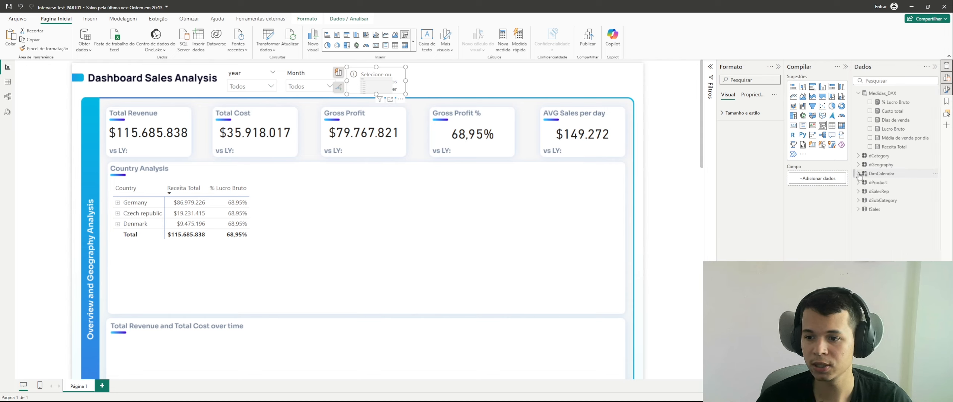
{"action": "left_click", "coordinate": [859, 183]}
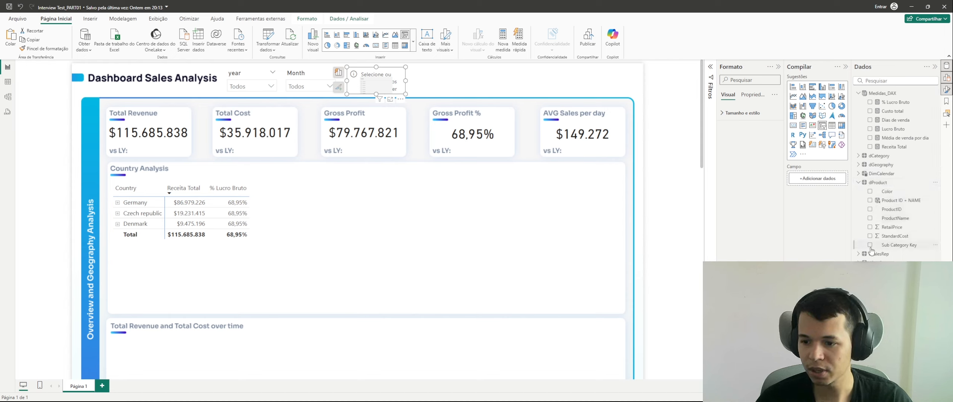
{"action": "left_click", "coordinate": [870, 200]}
{"action": "left_click", "coordinate": [385, 88]}
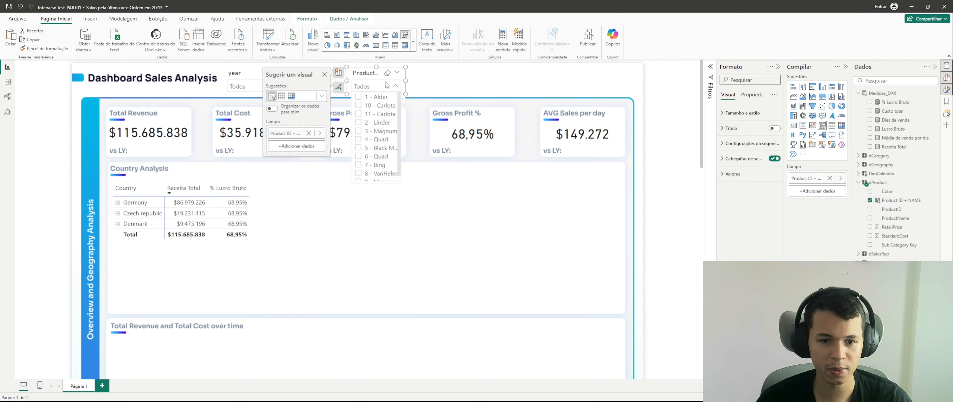
{"action": "left_click", "coordinate": [405, 81]}
{"action": "left_click_drag", "start_coordinate": [405, 81], "coordinate": [427, 81]}
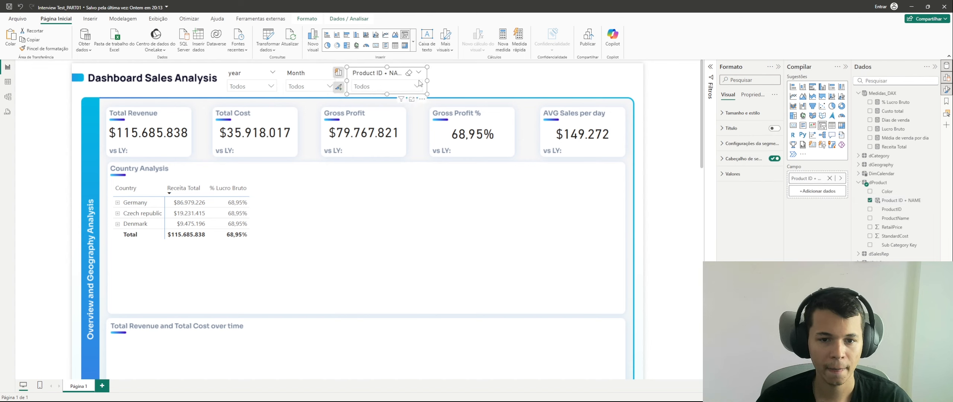
Test the Product ID + NAME slicer by filtering to 10 - Carlota, and clear the selection.
{"action": "left_click", "coordinate": [410, 87]}
{"action": "left_click", "coordinate": [368, 106]}
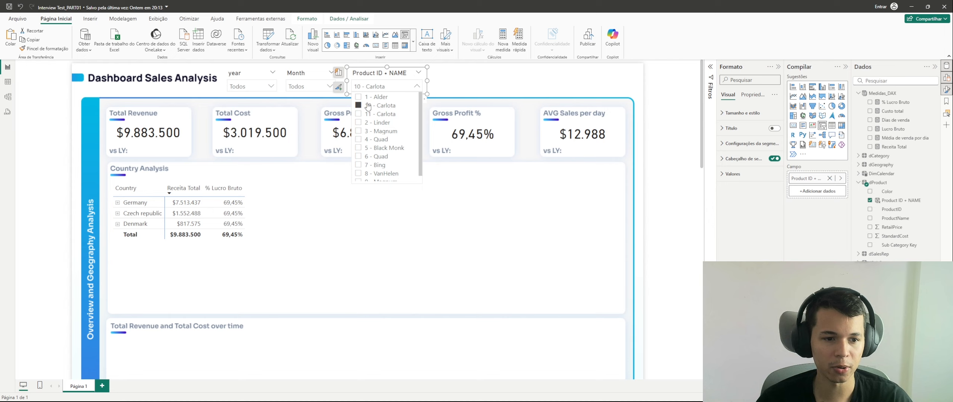
{"action": "left_click", "coordinate": [376, 98]}
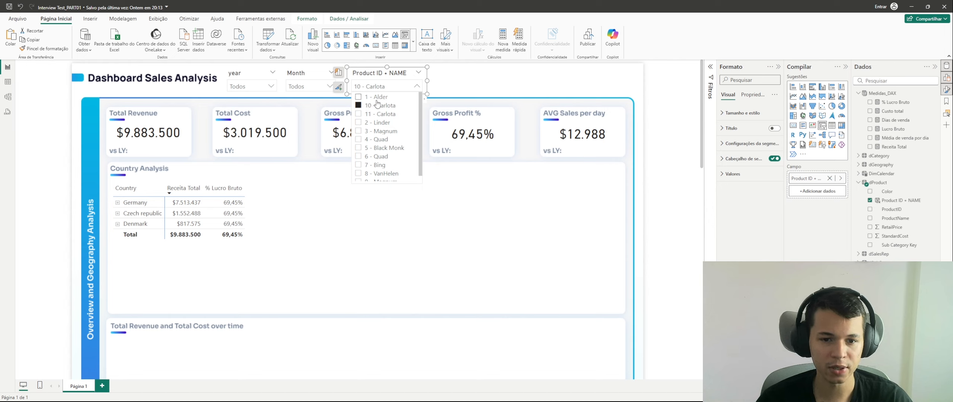
{"action": "left_click", "coordinate": [377, 98]}
{"action": "left_click", "coordinate": [372, 74]}
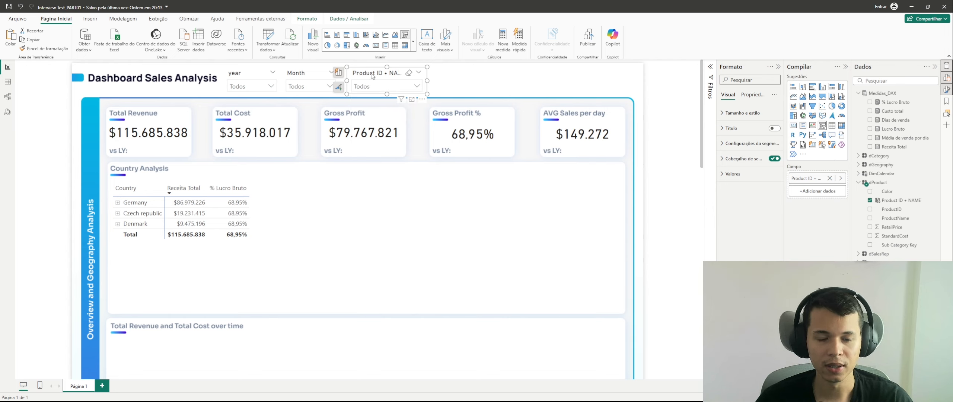
Place a copy of the product slicer beside it and replace its field with Sales Rep Name from dSalesRep.
{"action": "left_click_drag", "start_coordinate": [374, 75], "coordinate": [462, 74]}
{"action": "left_click", "coordinate": [830, 178]}
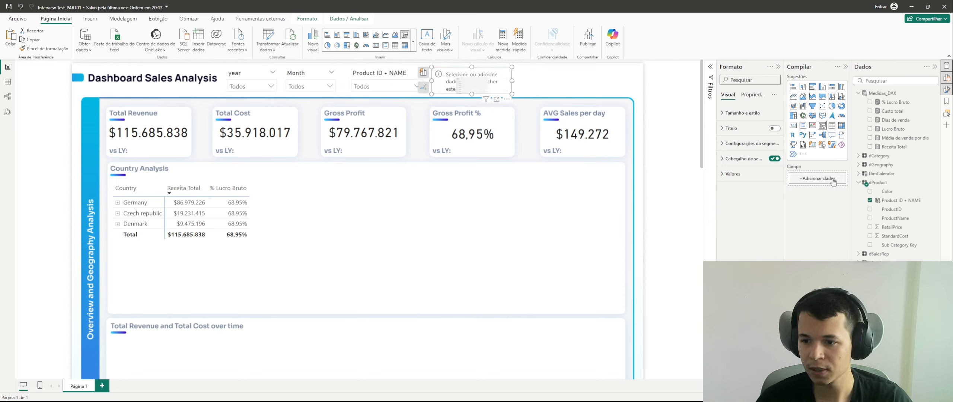
{"action": "left_click", "coordinate": [859, 183]}
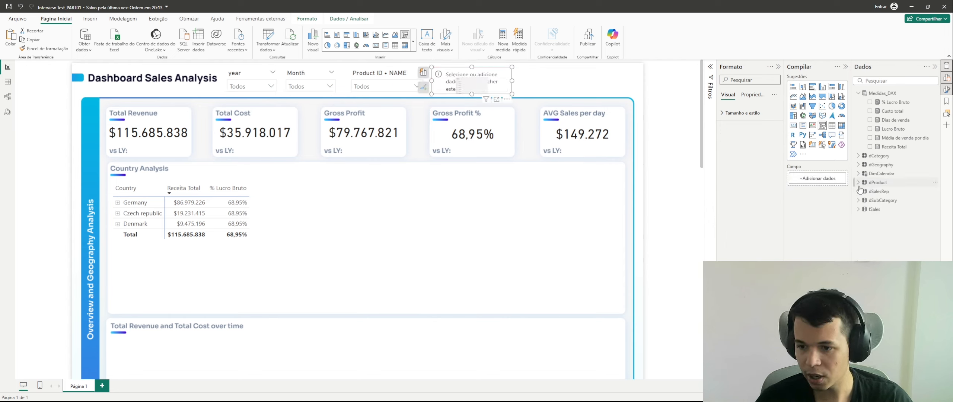
{"action": "left_click", "coordinate": [858, 191]}
{"action": "left_click", "coordinate": [870, 201]}
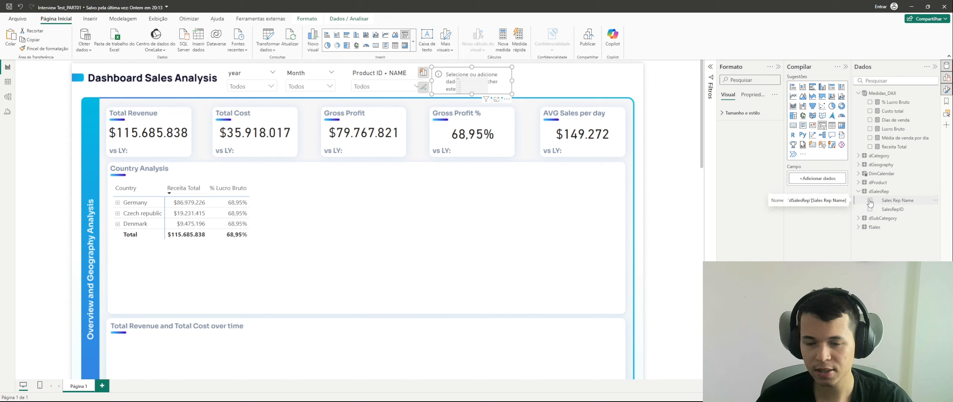
Test the Sales Rep Name slicer by filtering to the first sales representative, and clear the selection.
{"action": "left_click", "coordinate": [484, 86]}
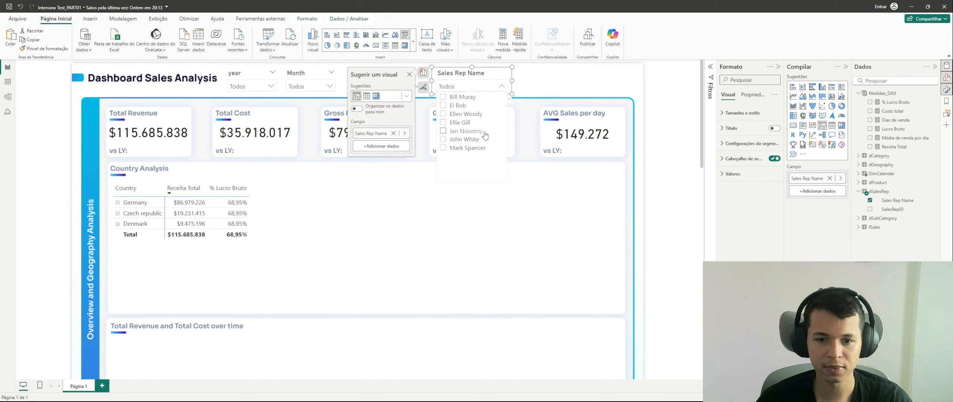
{"action": "left_click", "coordinate": [466, 98]}
{"action": "left_click", "coordinate": [465, 98]}
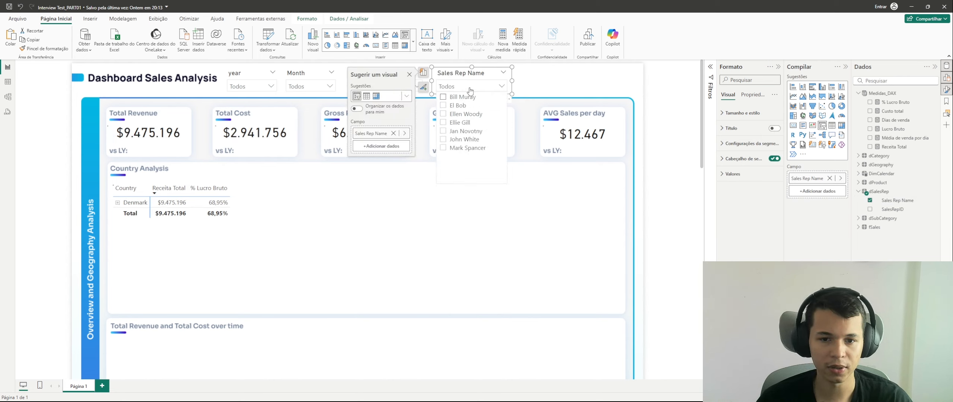
{"action": "left_click", "coordinate": [535, 87]}
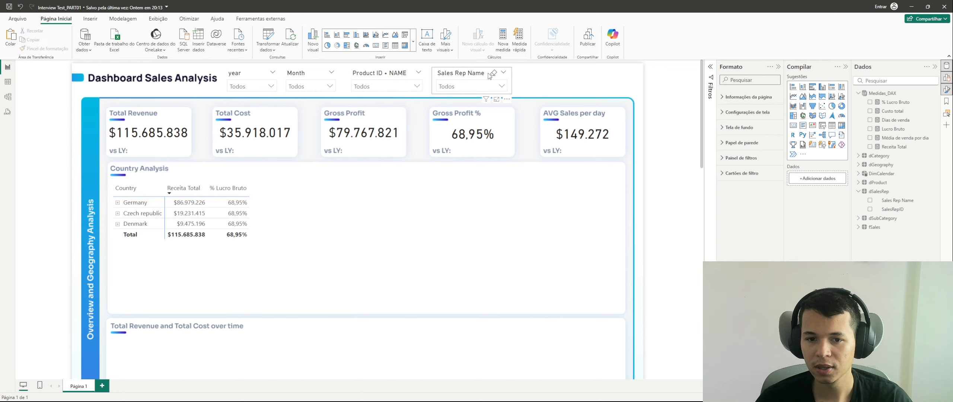
Place a copy of the Sales Rep Name slicer beside it and replace its field with Country from dGeography.
{"action": "left_click", "coordinate": [472, 78]}
{"action": "key", "text": "ctrl+c"}
{"action": "key", "text": "ctrl+v"}
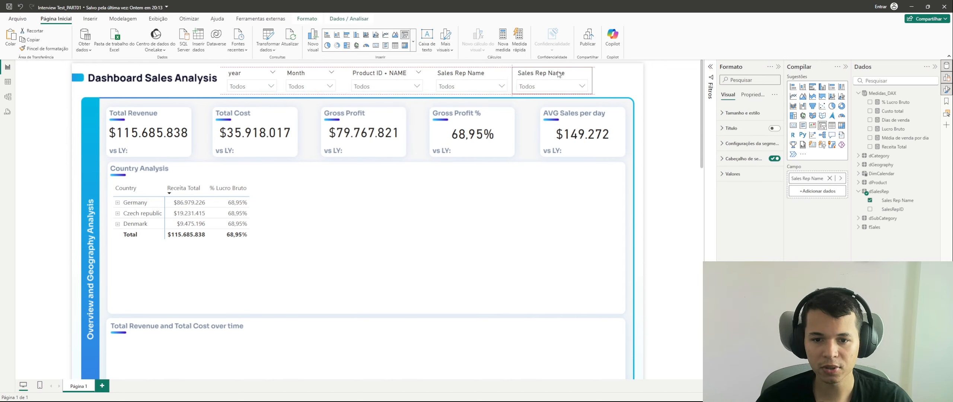
{"action": "left_click", "coordinate": [871, 200]}
{"action": "left_click", "coordinate": [858, 191]}
{"action": "left_click", "coordinate": [858, 165]}
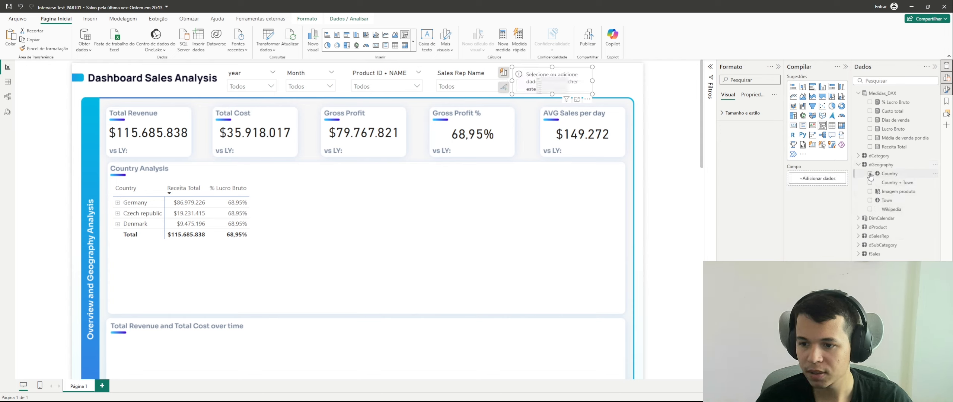
{"action": "left_click", "coordinate": [870, 173]}
Test the Country slicer by filtering to Czech republic and Denmark in turn, and clear the selections.
{"action": "left_click", "coordinate": [548, 87]}
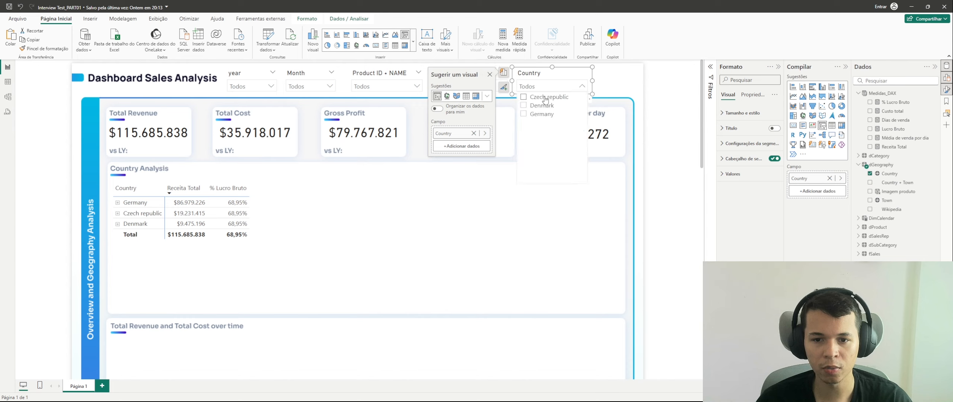
{"action": "left_click", "coordinate": [545, 101]}
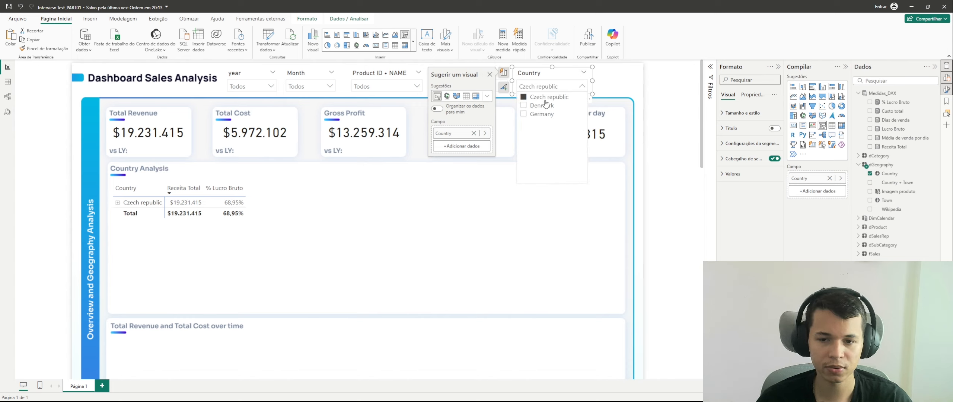
{"action": "left_click", "coordinate": [545, 97]}
{"action": "left_click", "coordinate": [546, 106]}
{"action": "left_click", "coordinate": [546, 105]}
{"action": "left_click", "coordinate": [611, 87]}
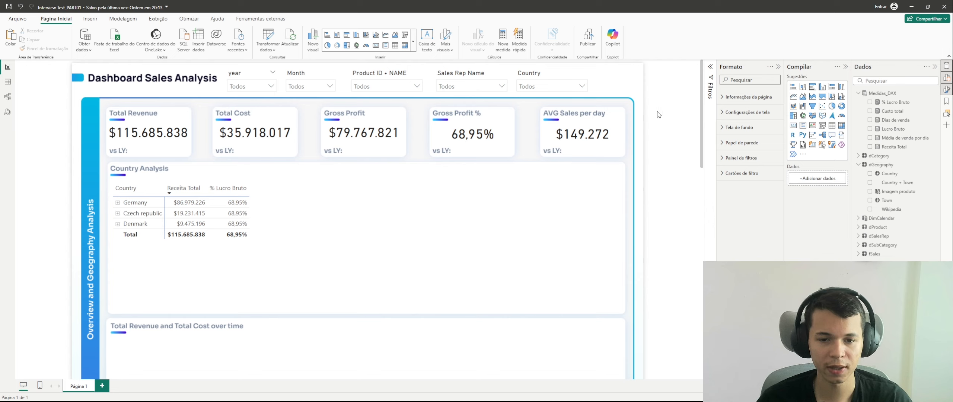
{"action": "left_click", "coordinate": [585, 227]}
{"action": "left_click", "coordinate": [637, 179]}
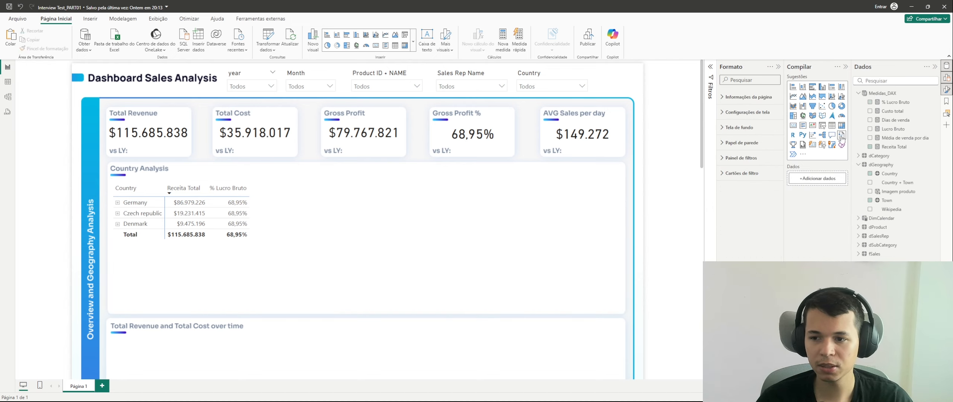
Create a new measure in the Medidas_DAX table and name it Market Share %.
{"action": "right_click", "coordinate": [909, 95]}
{"action": "left_click", "coordinate": [886, 109]}
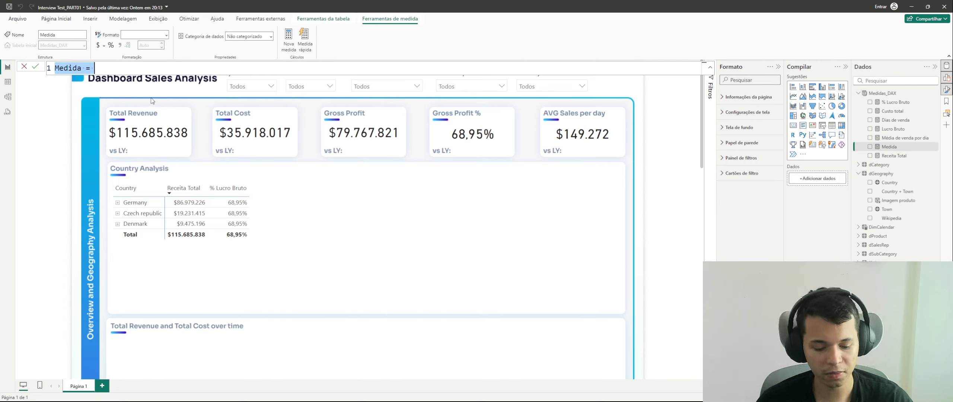
{"action": "key", "text": "Caps_Lock"}
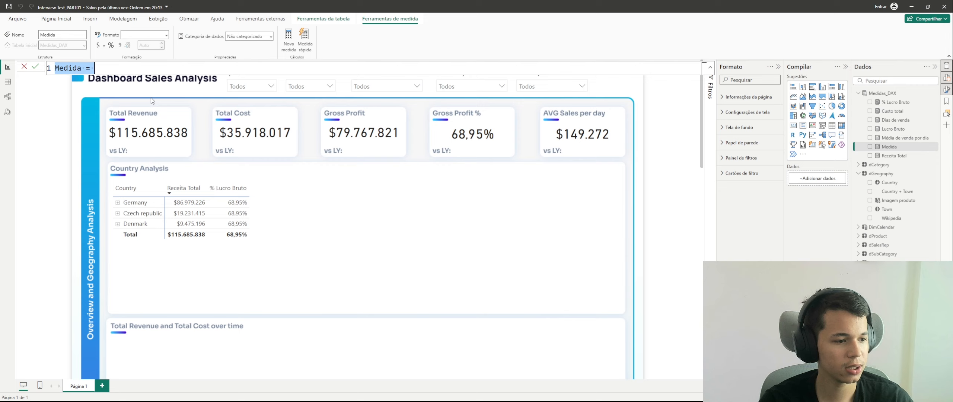
{"action": "key", "text": "BackSpace"}
{"action": "key", "text": "Caps_Lock"}
{"action": "key", "text": "Caps_Lock"}
{"action": "type", "text": "Market"}
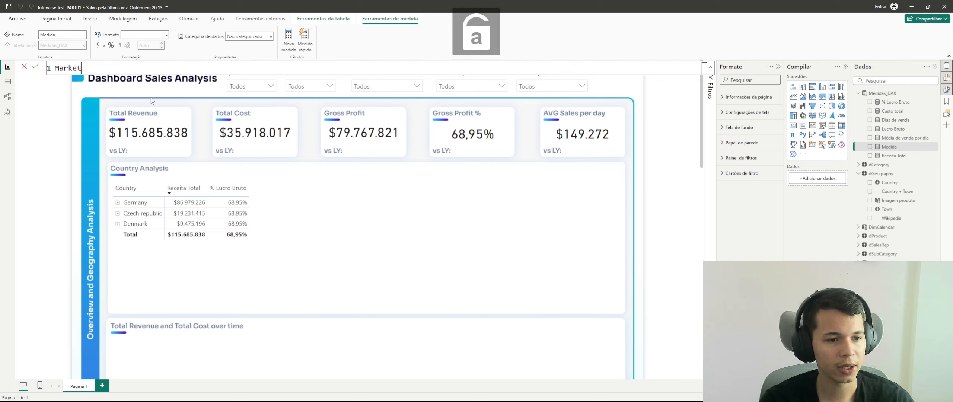
{"action": "type", "text": " Share % ="}
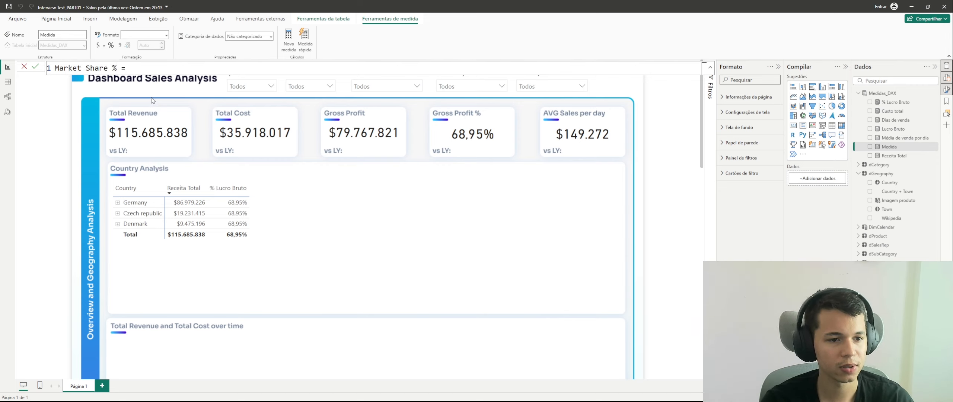
Declare a variable called Receita_total on a new line of the Market Share % formula.
{"action": "key", "text": "shift+Return"}
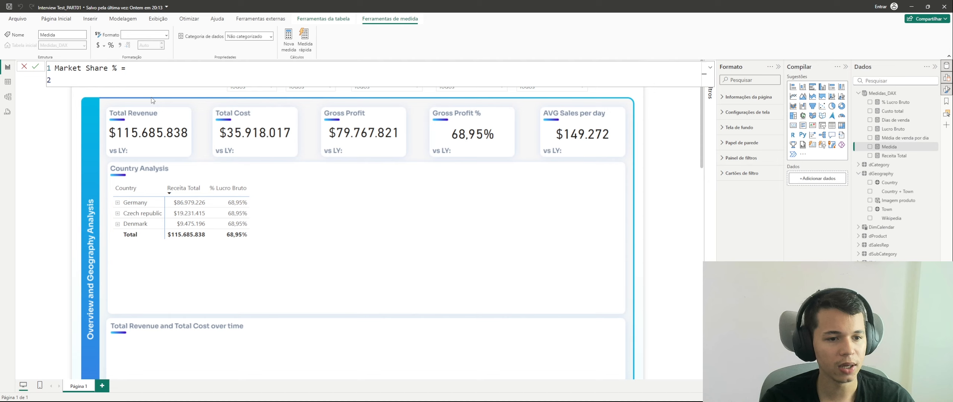
{"action": "key", "text": "Caps_Lock"}
{"action": "type", "text": "VAR"}
{"action": "key", "text": "Caps_Lock"}
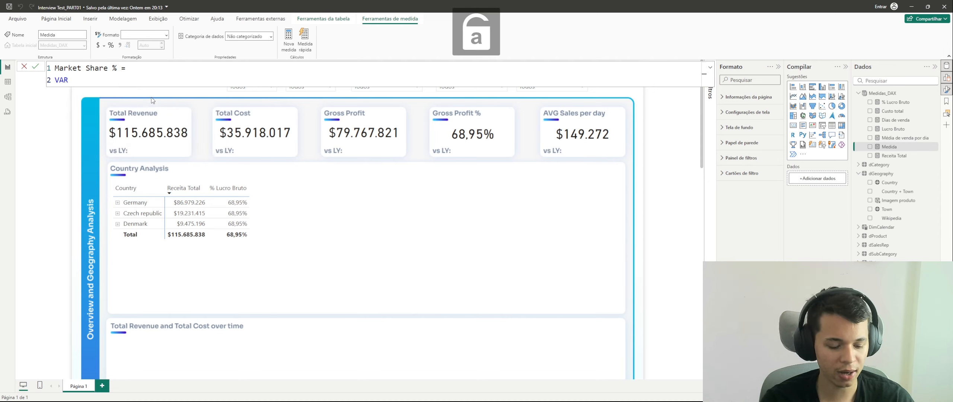
{"action": "key", "text": "Caps_Lock"}
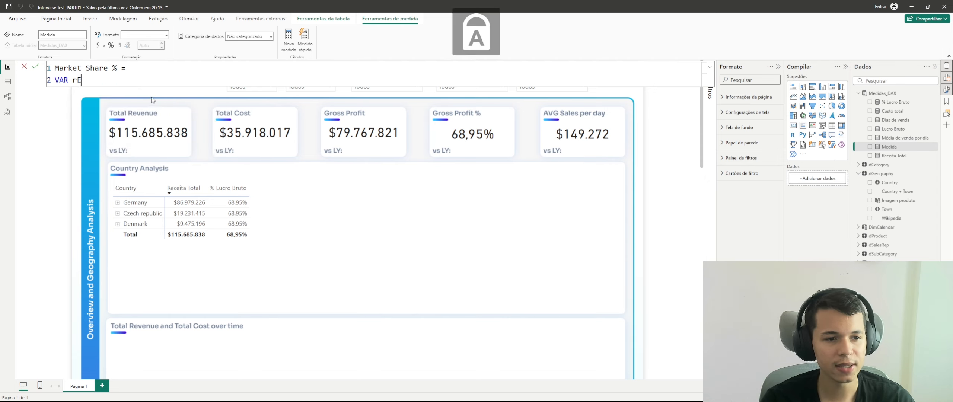
{"action": "type", "text": "R"}
{"action": "key", "text": "Caps_Lock"}
{"action": "type", "text": "eceita"}
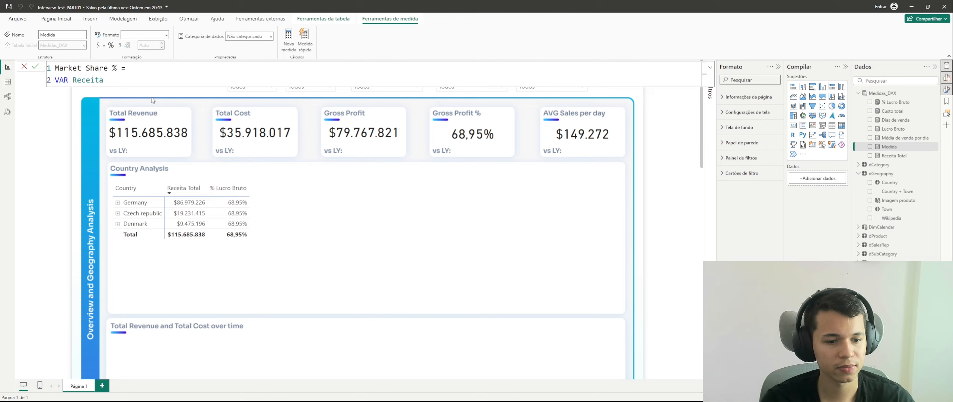
{"action": "type", "text": " t"}
{"action": "key", "text": "BackSpace"}
{"action": "key", "text": "BackSpace"}
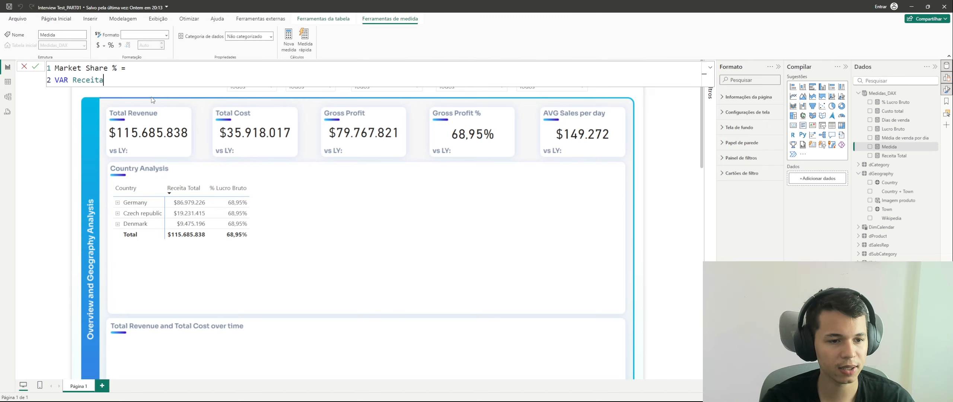
{"action": "type", "text": "_total"}
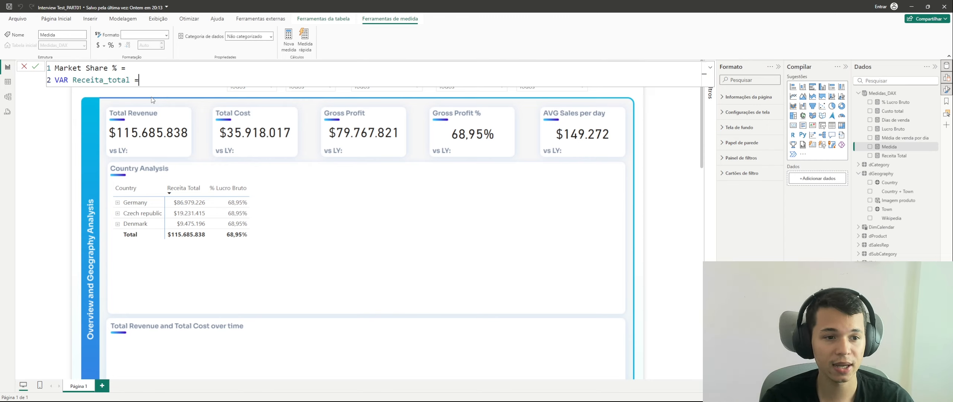
{"action": "type", "text": " ="}
Define the Receita_total variable as CALCULATE([Receita Total]; ALL(fSales)), laid out over several lines.
{"action": "key", "text": "shift+Return"}
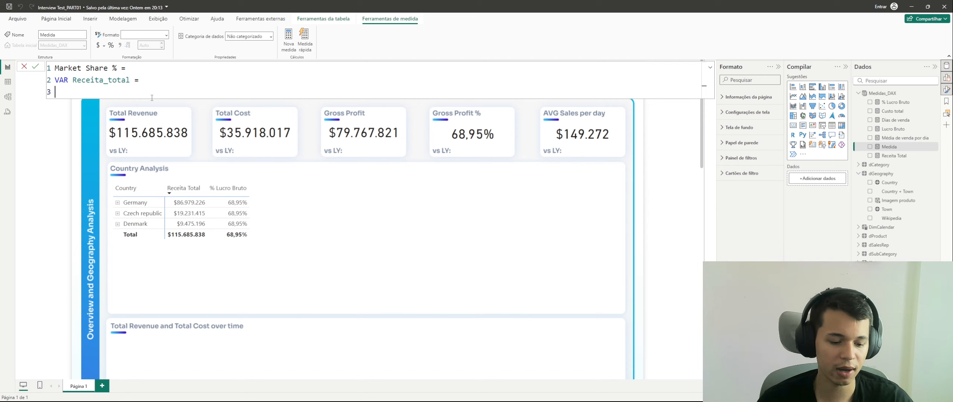
{"action": "type", "text": "cal"}
{"action": "key", "text": "Tab"}
{"action": "key", "text": "shift+Return"}
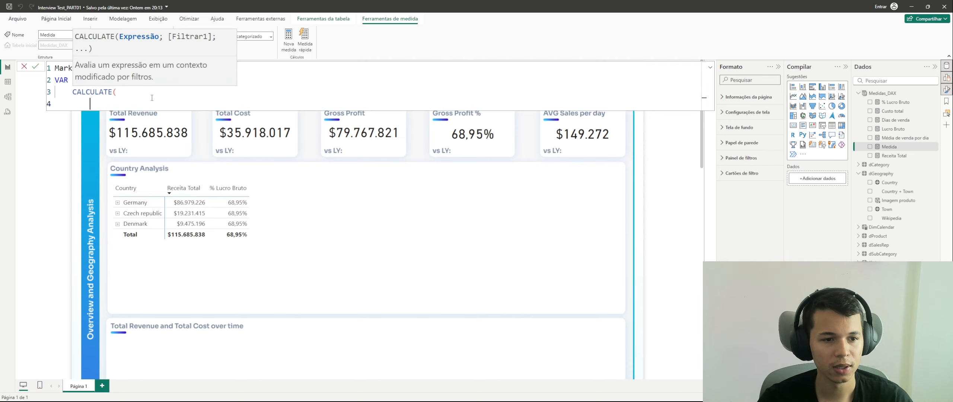
{"action": "type", "text": "[Receita Total];"}
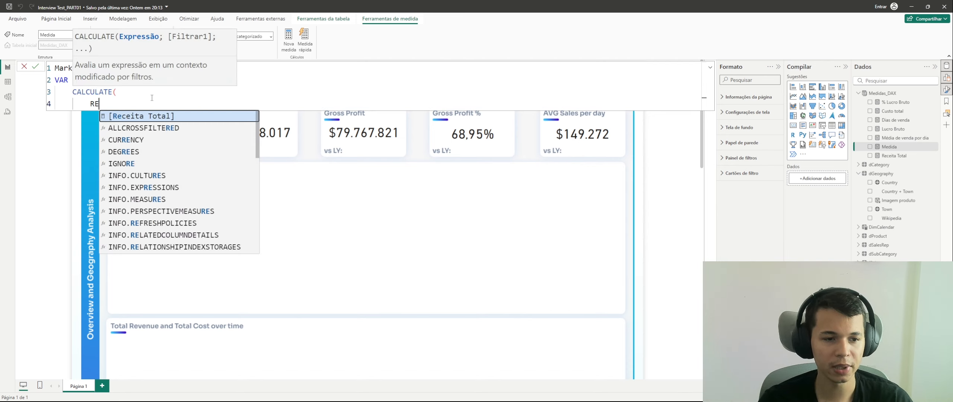
{"action": "key", "text": "shift+Return"}
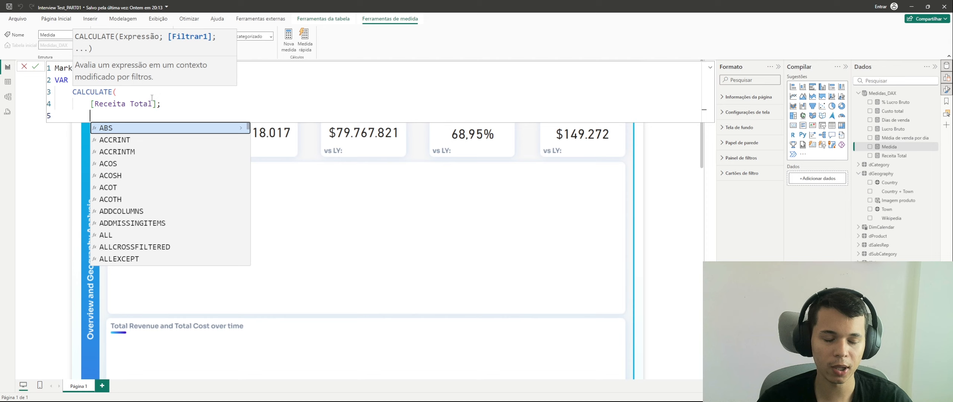
{"action": "type", "text": "ALL("}
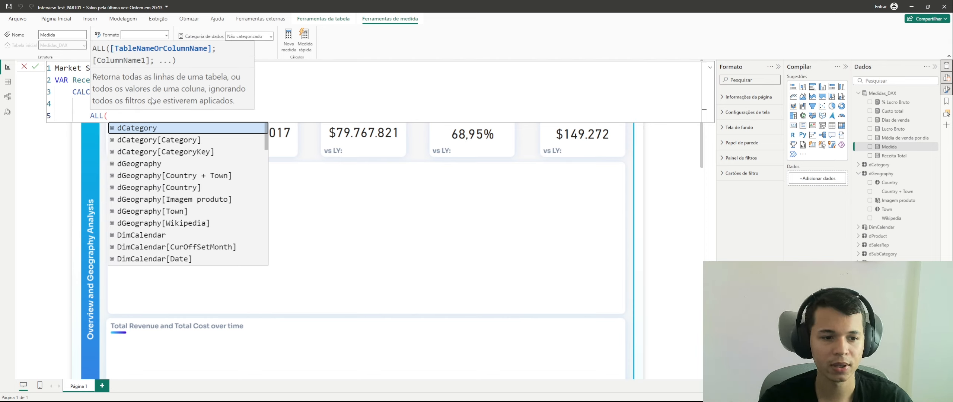
{"action": "type", "text": "fSales)"}
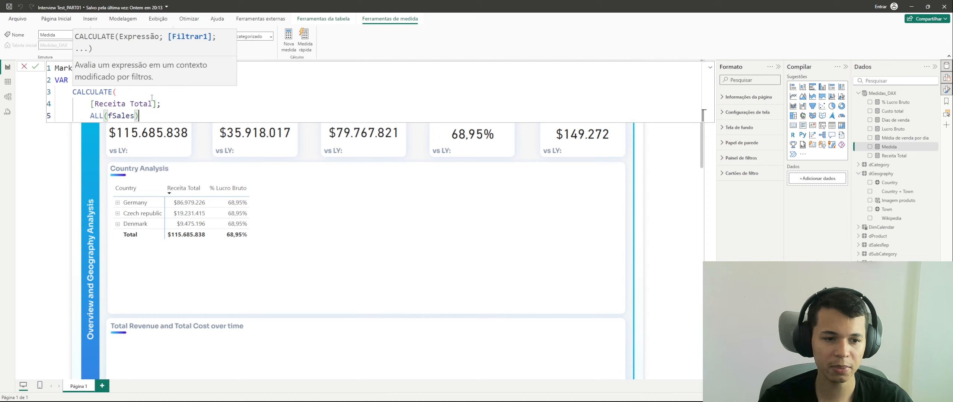
{"action": "key", "text": "shift+Return"}
{"action": "type", "text": ")"}
{"action": "key", "text": "shift+Return"}
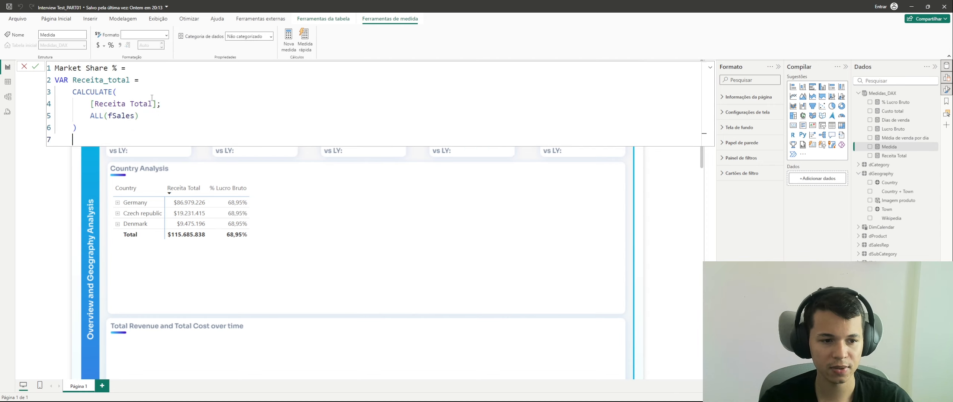
Add a RETURN clause that outputs the [Receita Total] measure and commit the formula.
{"action": "type", "text": "RETURN"}
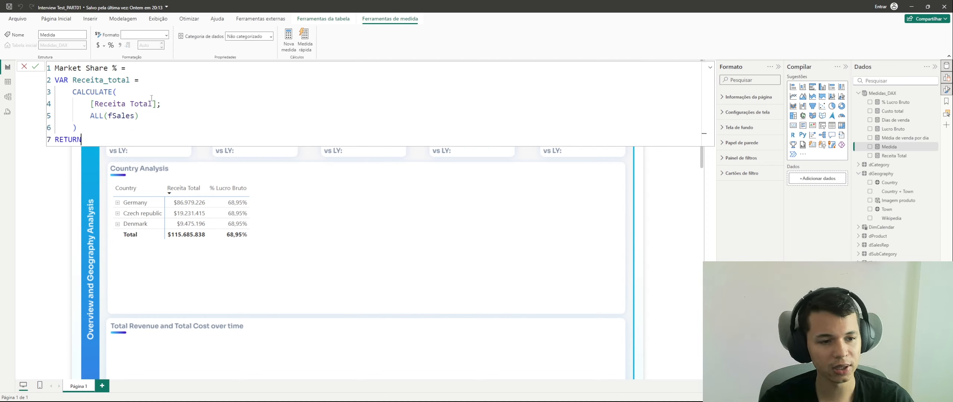
{"action": "key", "text": "shift+Return"}
{"action": "type", "text": "Rec"}
{"action": "key", "text": "Tab"}
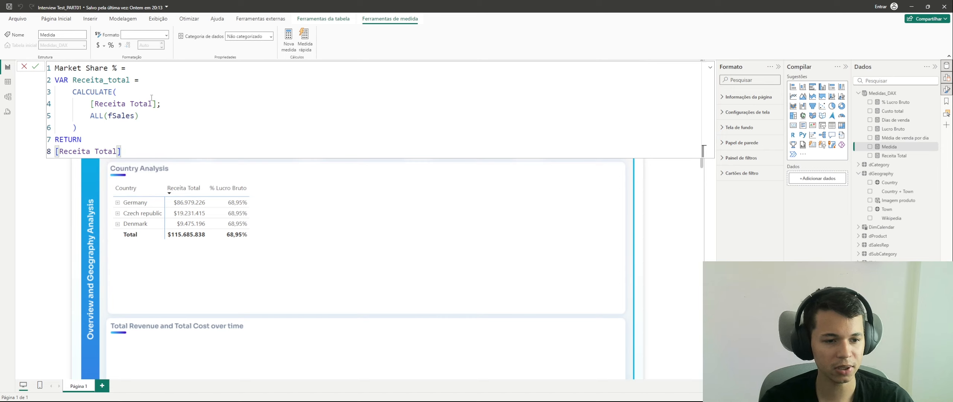
{"action": "key", "text": "Return"}
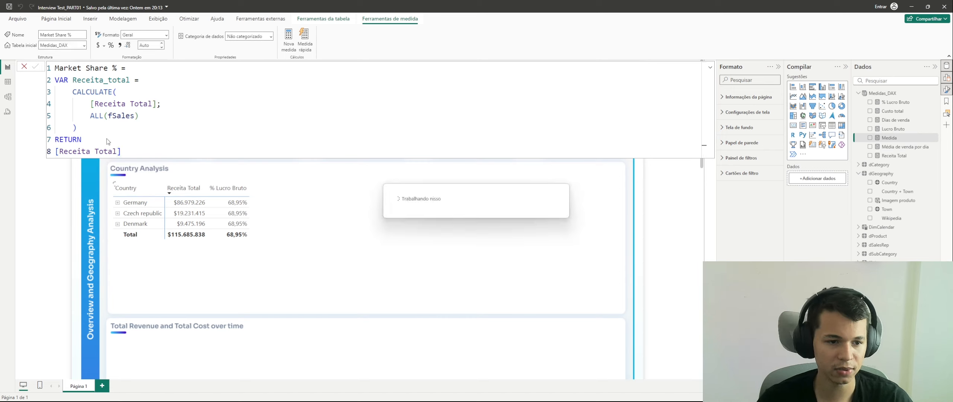
Replace the returned [Receita Total] measure with the Receita_total variable in the Market Share % formula.
{"action": "left_click", "coordinate": [95, 152]}
{"action": "key", "text": "BackSpace"}
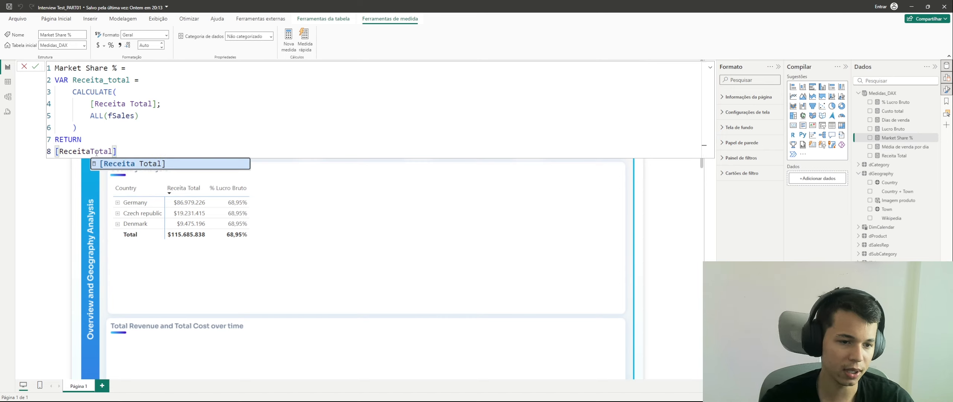
{"action": "type", "text": "_"}
{"action": "left_click_drag", "start_coordinate": [121, 151], "coordinate": [55, 147]}
{"action": "type", "text": "RECEI"}
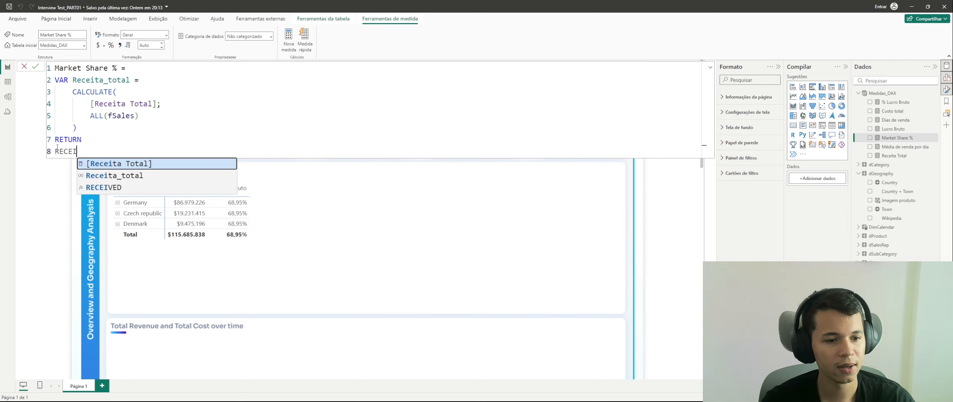
{"action": "key", "text": "Down"}
{"action": "key", "text": "Tab"}
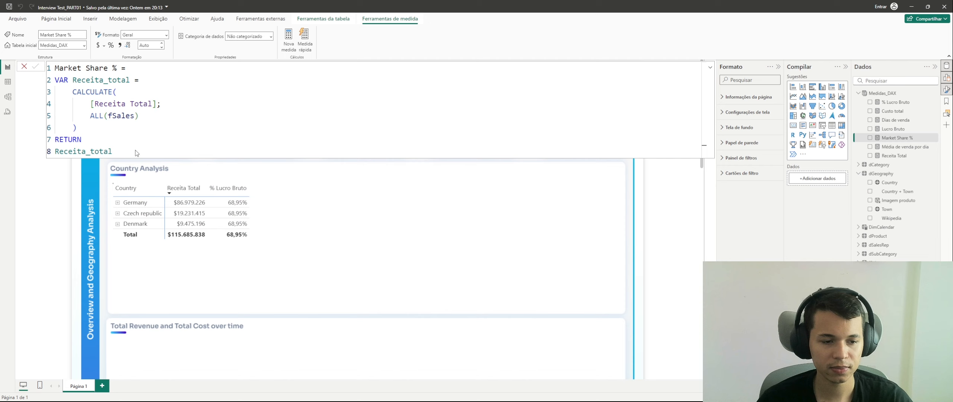
Add the Market Share % measure as a value column in the Country Analysis matrix.
{"action": "left_click", "coordinate": [348, 234]}
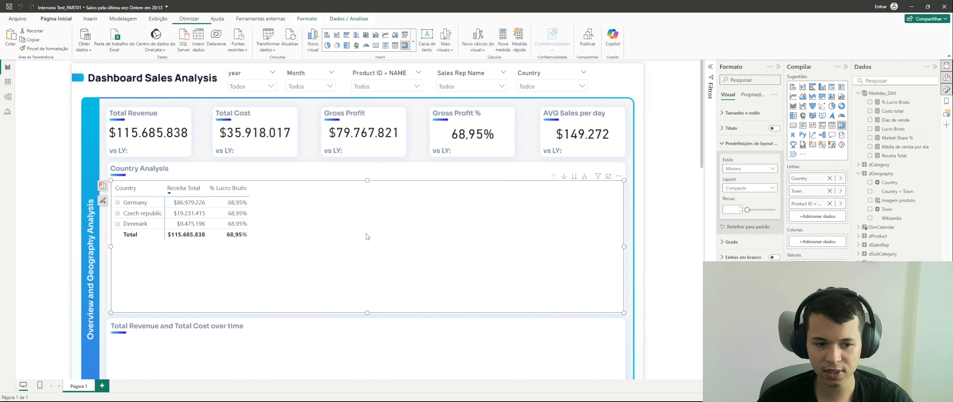
{"action": "left_click", "coordinate": [870, 138]}
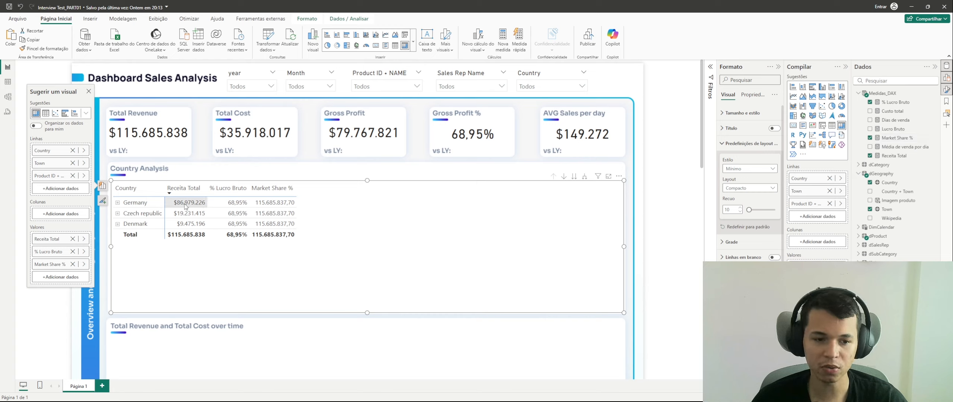
In the Market Share % measure, begin a DIVIDE expression after RETURN with [Receita Total] as the numerator.
{"action": "left_click", "coordinate": [899, 138]}
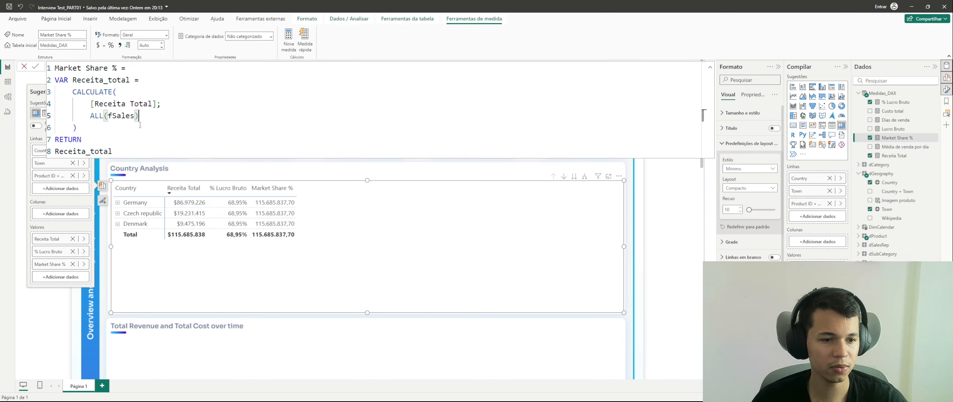
{"action": "left_click", "coordinate": [109, 127]}
{"action": "left_click", "coordinate": [112, 143]}
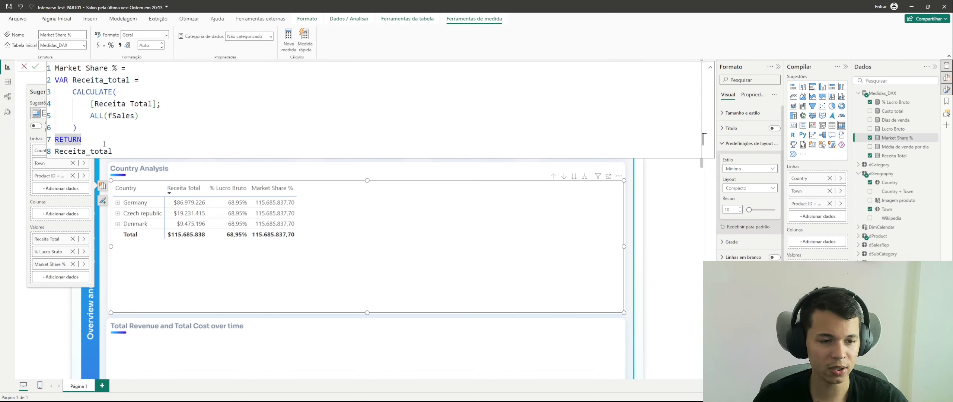
{"action": "key", "text": "Return"}
{"action": "type", "text": "divi"}
{"action": "key", "text": "Tab"}
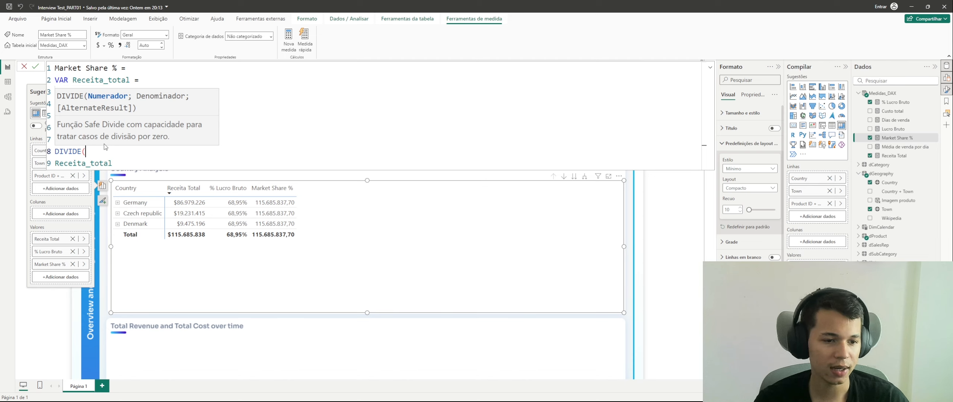
{"action": "key", "text": "Return"}
{"action": "type", "text": "rece"}
{"action": "key", "text": "Tab"}
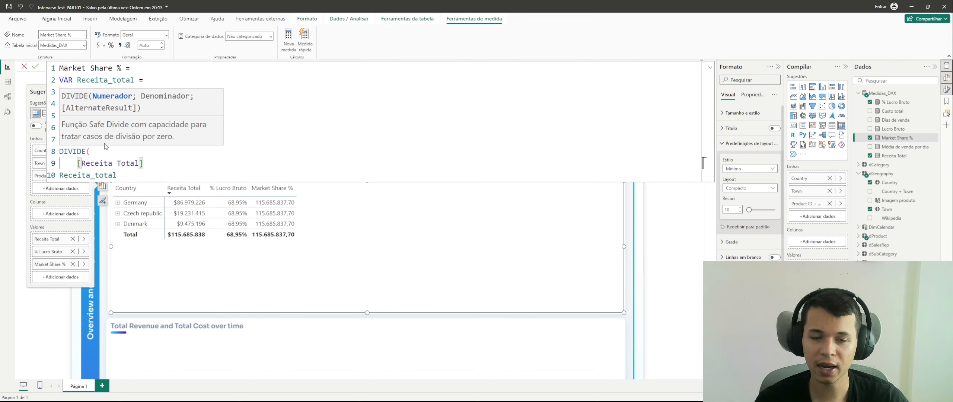
{"action": "type", "text": ";"}
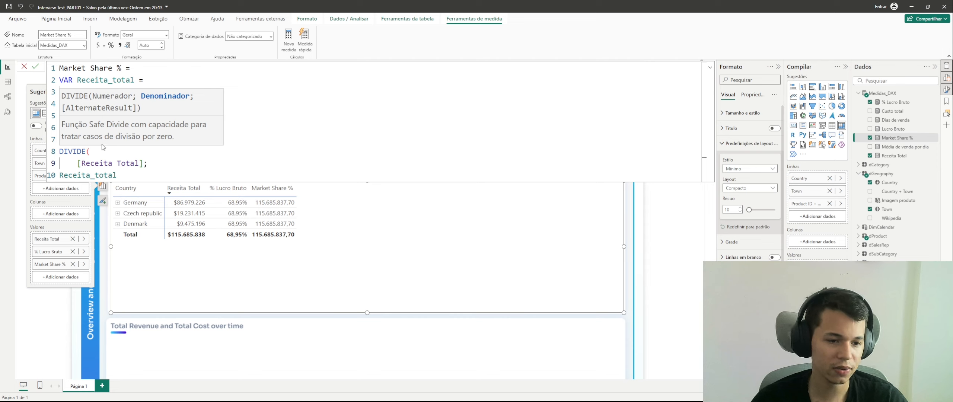
Complete the DIVIDE expression with Receita_total as the denominator and 0 as the alternate result, and commit the measure.
{"action": "left_click", "coordinate": [61, 177]}
{"action": "key", "text": "Tab"}
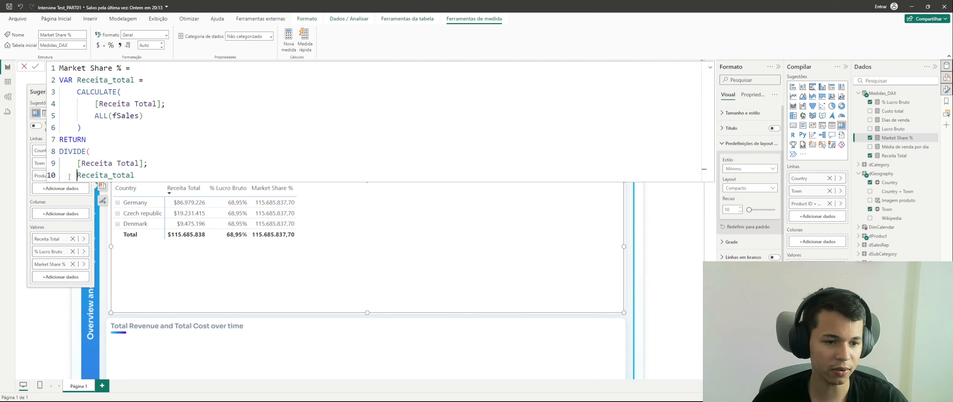
{"action": "left_click", "coordinate": [159, 171]}
{"action": "type", "text": ";"}
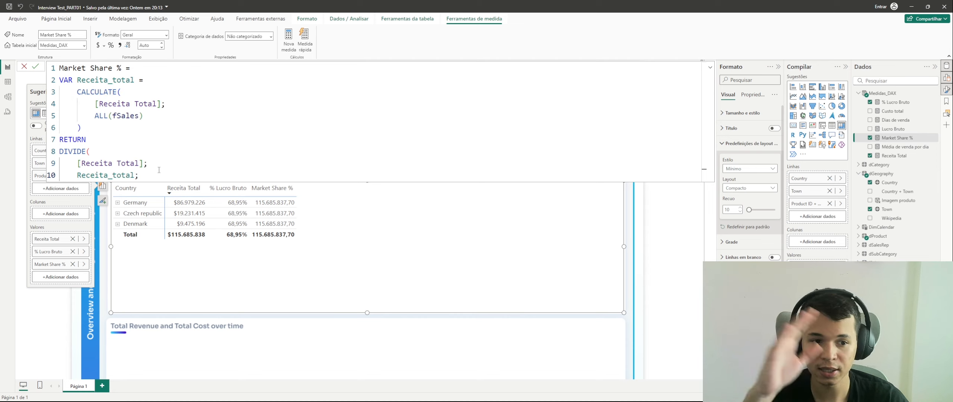
{"action": "key", "text": "Return"}
{"action": "type", "text": "0"}
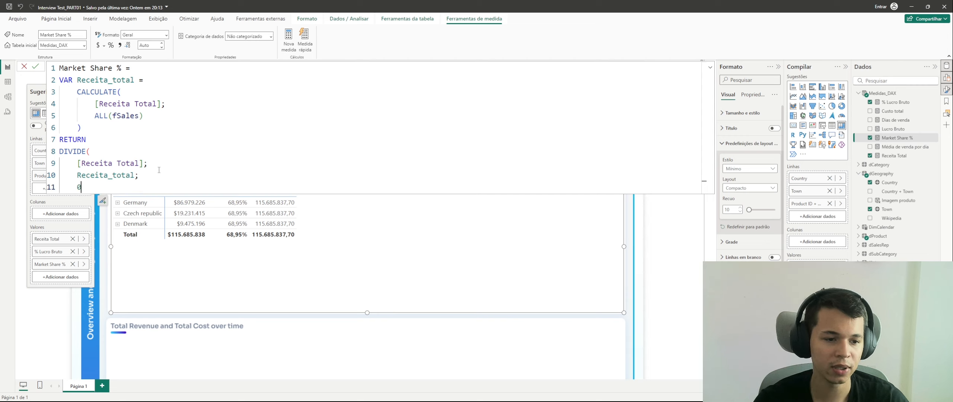
{"action": "key", "text": "Return"}
{"action": "type", "text": ")"}
{"action": "key", "text": "Return"}
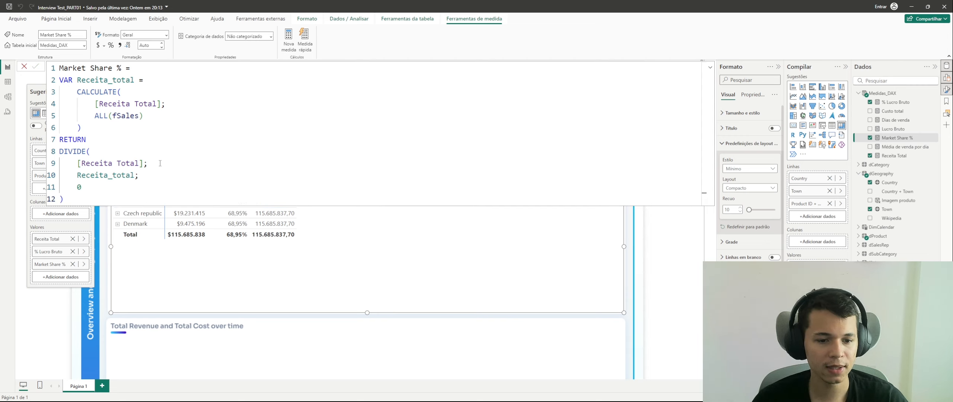
Format the Market Share % measure as a percentage and collapse the formula editor.
{"action": "left_click", "coordinate": [109, 47]}
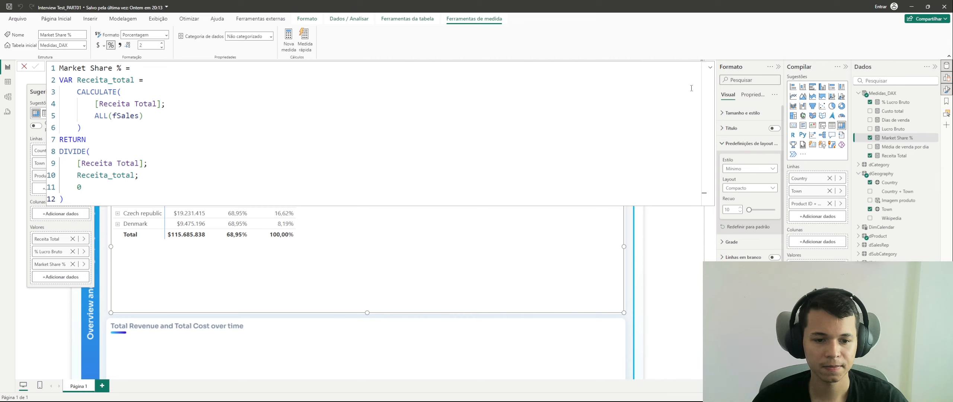
{"action": "left_click", "coordinate": [710, 67]}
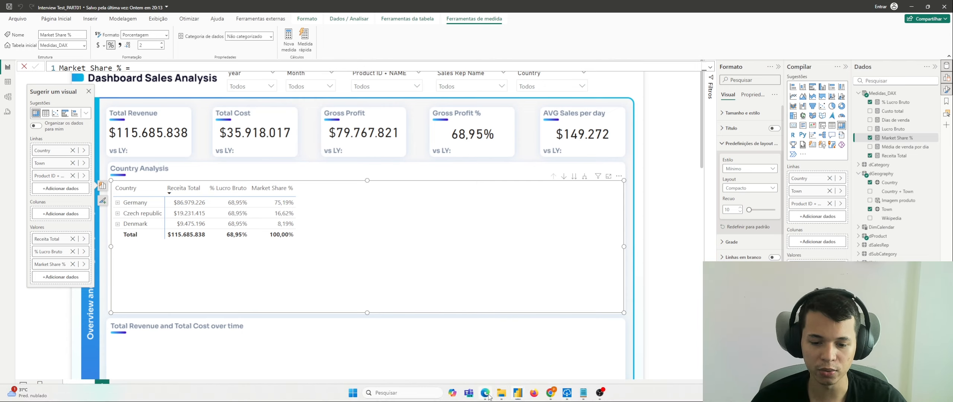
Switch to Document_Test.pdf in the browser to check the market share requirement, and return to the Interview Test_PART01 report.
{"action": "left_click", "coordinate": [485, 393]}
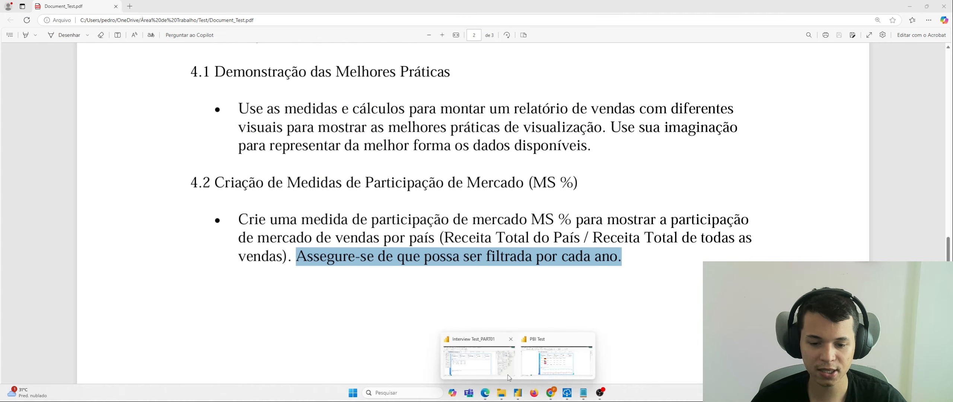
{"action": "left_click", "coordinate": [492, 369]}
{"action": "left_click", "coordinate": [282, 169]}
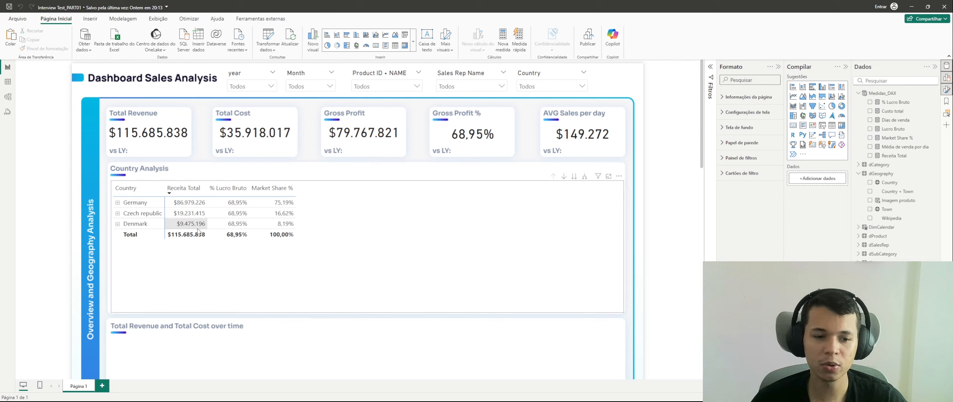
Filter the dashboard to the year 2016.
{"action": "left_click", "coordinate": [246, 88]}
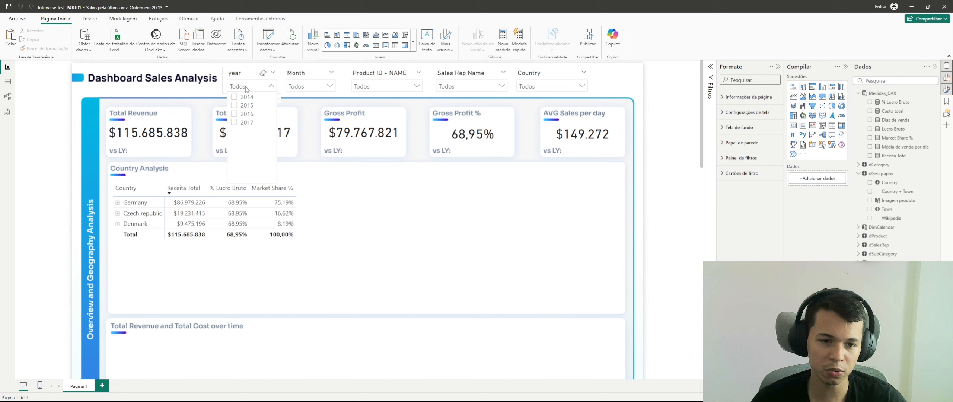
{"action": "left_click", "coordinate": [234, 114]}
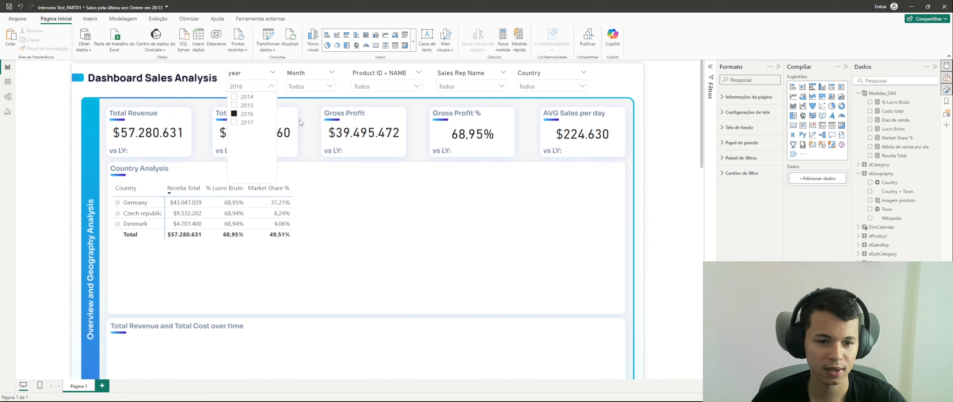
Open the Windows Calculator (Calculadora) and restore it to a smaller window over the report.
{"action": "left_click", "coordinate": [414, 390]}
{"action": "type", "text": "calculadora"}
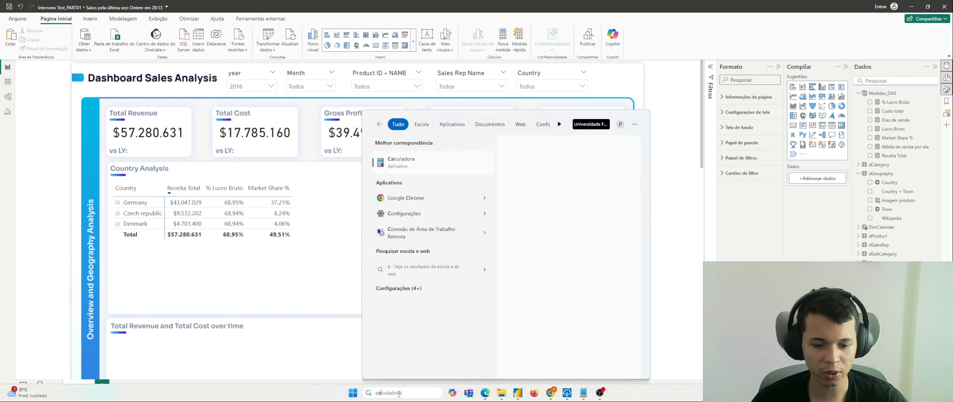
{"action": "key", "text": "Return"}
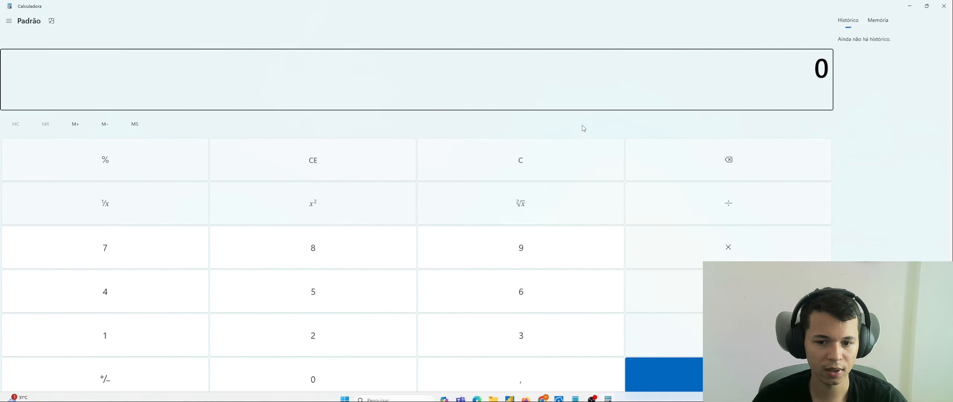
{"action": "left_click", "coordinate": [927, 7]}
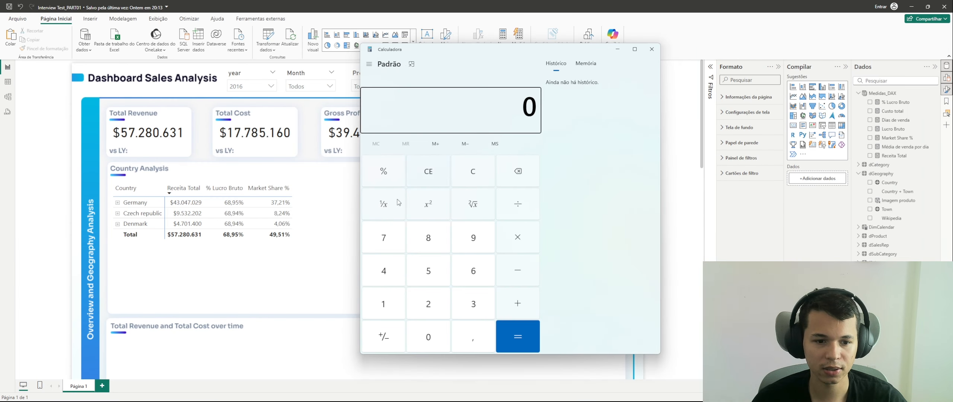
Enter Germany's 2016 revenue, 43047029, in the calculator.
{"action": "left_click", "coordinate": [391, 276]}
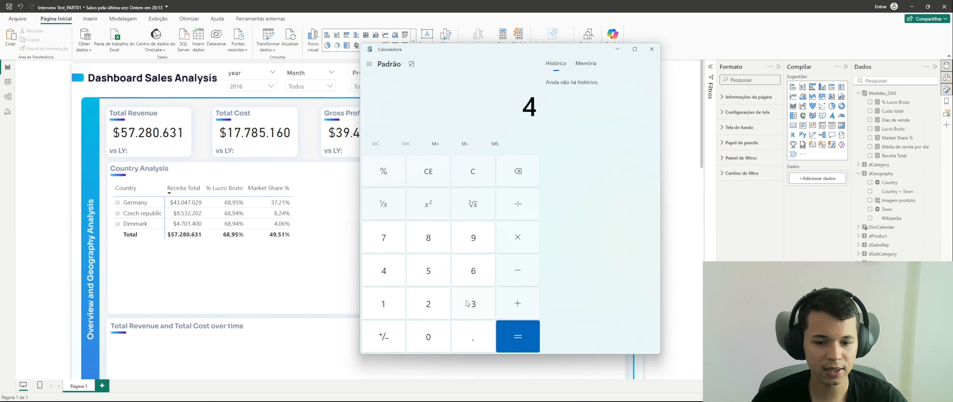
{"action": "left_click", "coordinate": [467, 304]}
{"action": "left_click", "coordinate": [443, 334]}
{"action": "left_click", "coordinate": [393, 275]}
{"action": "left_click", "coordinate": [394, 243]}
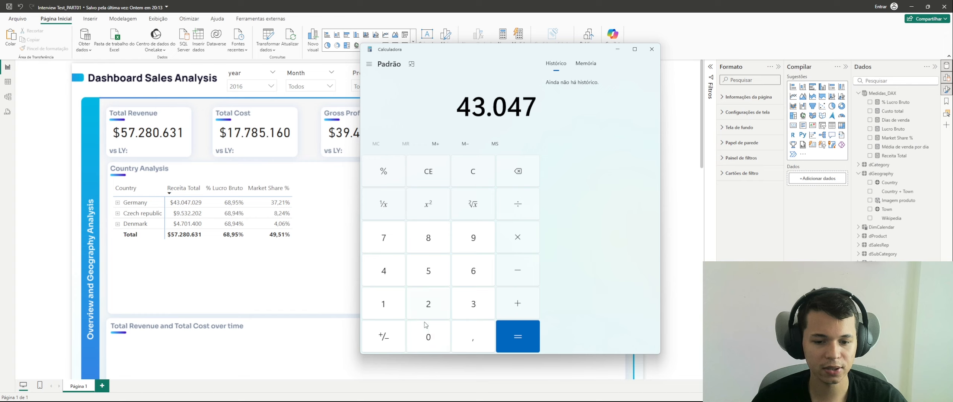
{"action": "left_click", "coordinate": [427, 335]}
{"action": "left_click", "coordinate": [427, 305]}
{"action": "left_click", "coordinate": [486, 235]}
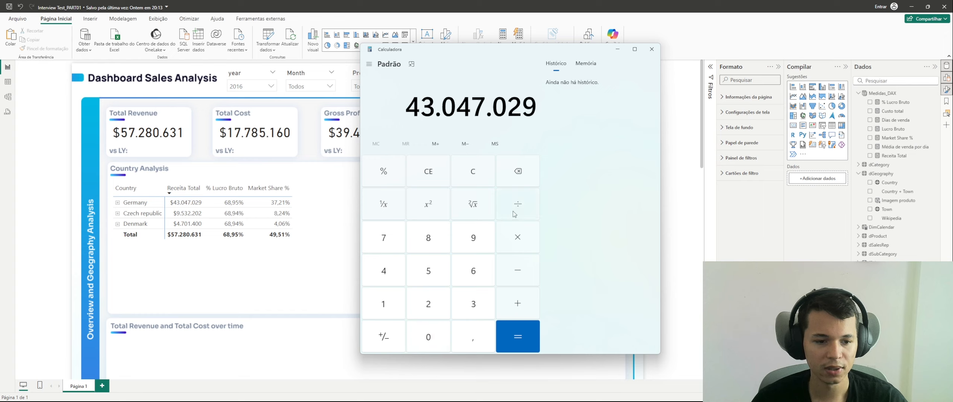
Divide Germany's revenue by the 2016 total revenue, 57280631, to check its share, and return to the report.
{"action": "left_click", "coordinate": [514, 212]}
{"action": "left_click", "coordinate": [420, 265]}
{"action": "left_click", "coordinate": [399, 249]}
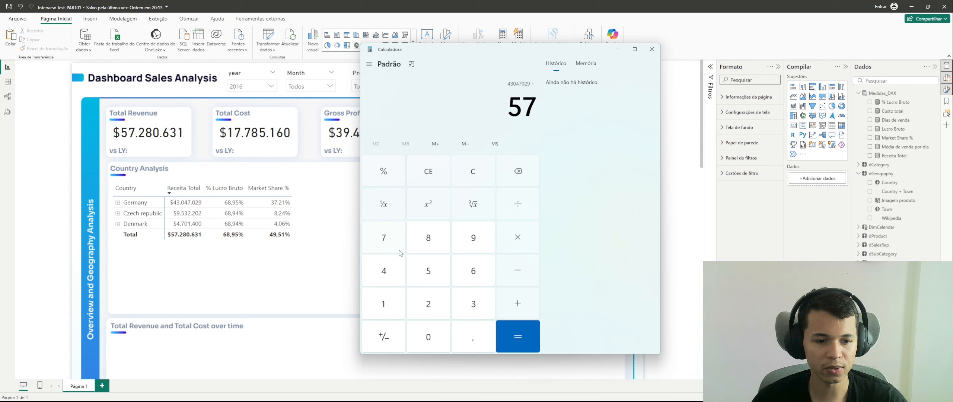
{"action": "left_click", "coordinate": [431, 314]}
{"action": "left_click", "coordinate": [438, 245]}
{"action": "left_click", "coordinate": [438, 337]}
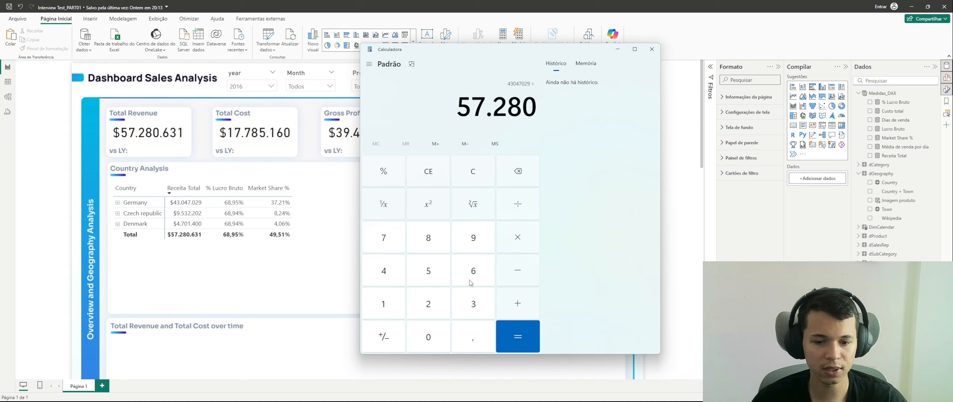
{"action": "left_click", "coordinate": [471, 281]}
{"action": "left_click", "coordinate": [472, 303]}
{"action": "left_click", "coordinate": [397, 307]}
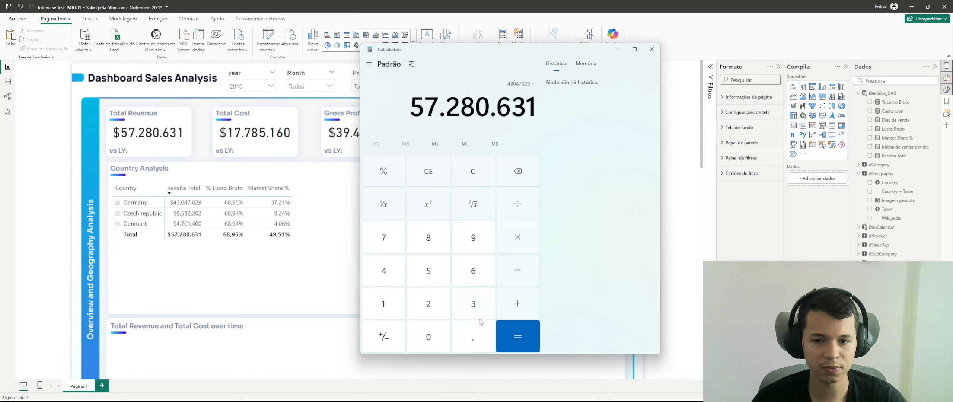
{"action": "left_click", "coordinate": [517, 337]}
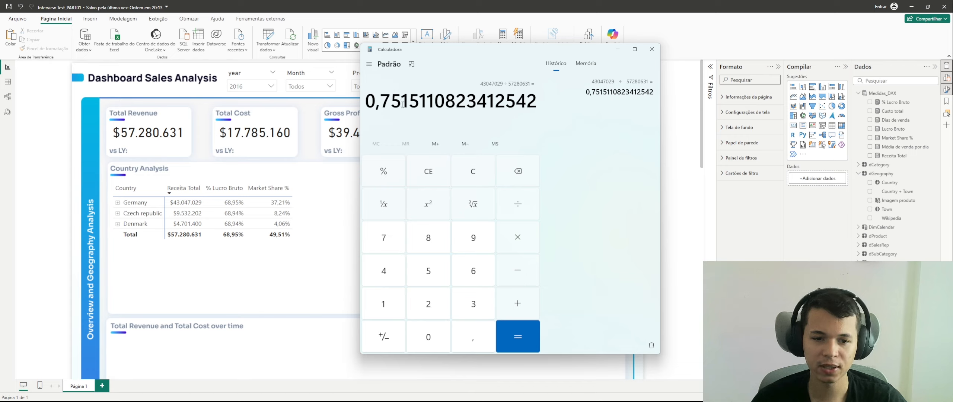
{"action": "left_click_drag", "start_coordinate": [403, 105], "coordinate": [376, 104]}
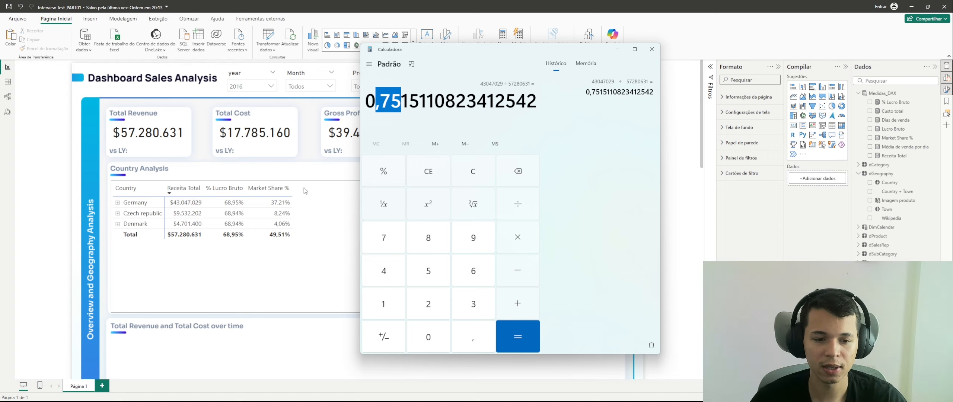
{"action": "left_click", "coordinate": [304, 212]}
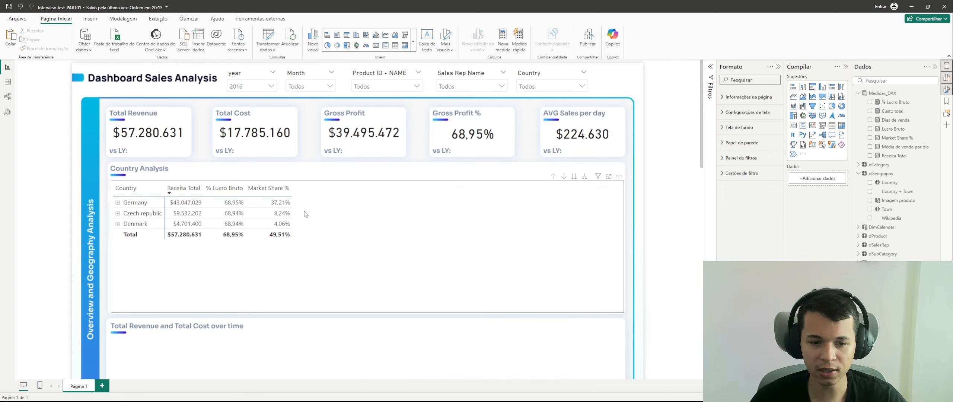
In the Market Share % measure, replace ALL with ALLSELECTED around fSales and commit the formula.
{"action": "left_click", "coordinate": [890, 141]}
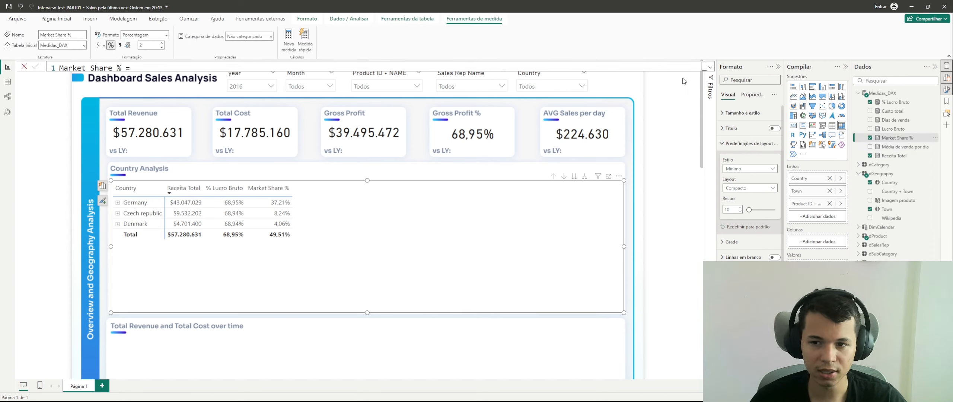
{"action": "left_click", "coordinate": [710, 69]}
{"action": "left_click", "coordinate": [109, 119]}
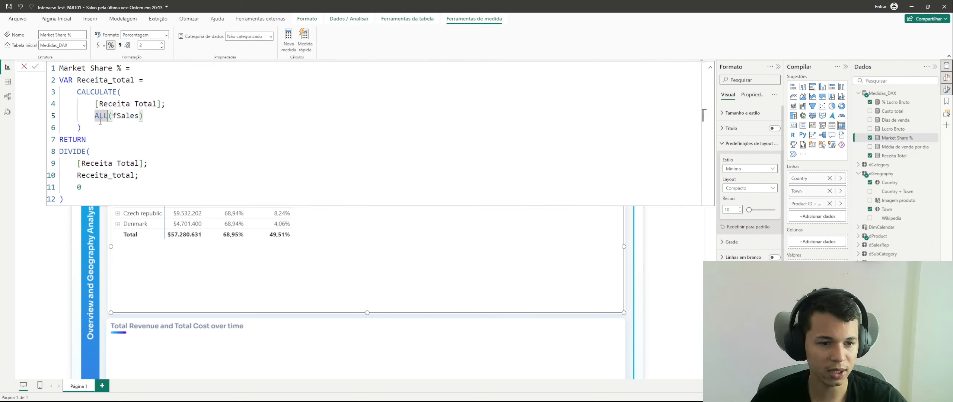
{"action": "type", "text": "S"}
{"action": "key", "text": "Tab"}
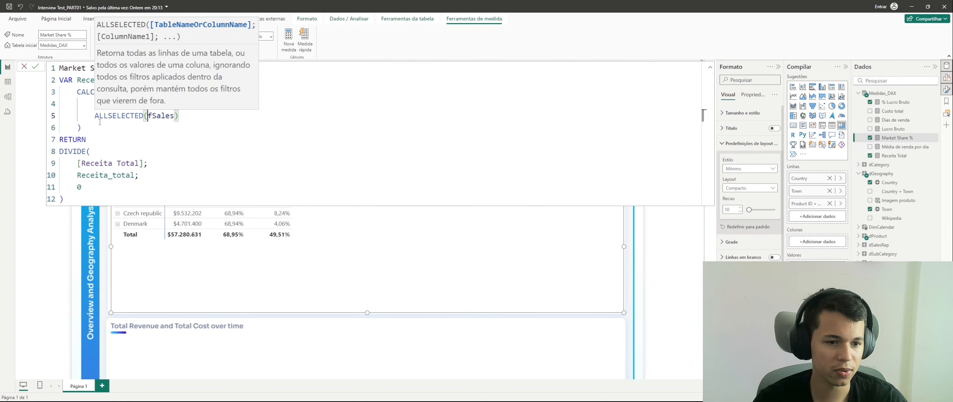
{"action": "left_click", "coordinate": [133, 136]}
{"action": "key", "text": "Up"}
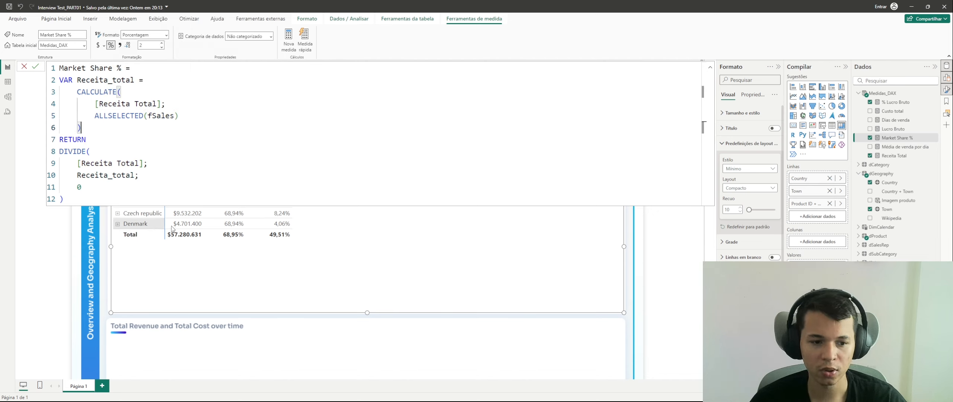
{"action": "left_click", "coordinate": [125, 117]}
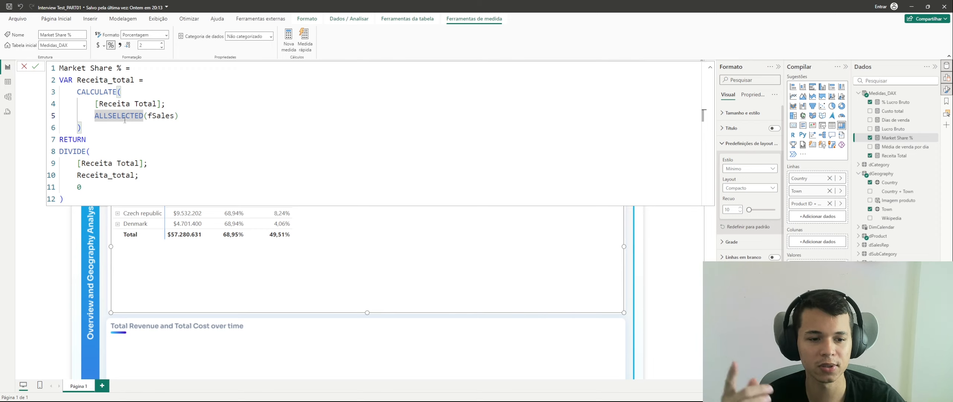
{"action": "key", "text": "Return"}
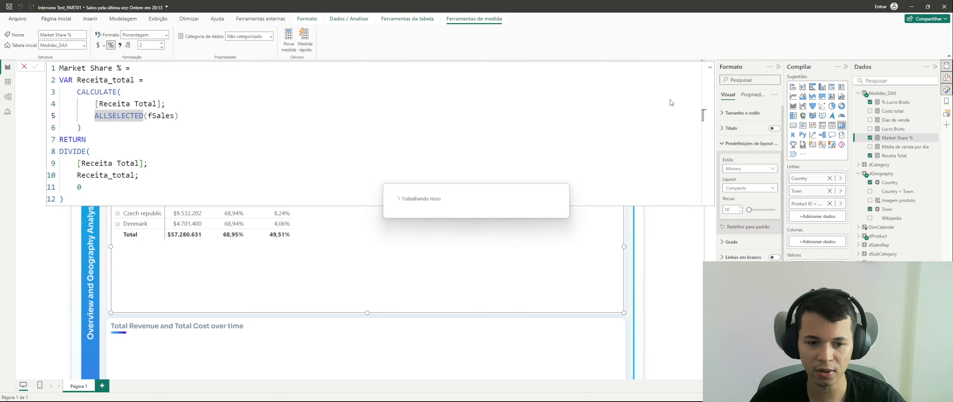
Compare Germany's 2016 Market Share % in the Country Analysis matrix with the calculator's quotient, and return to the report.
{"action": "left_click", "coordinate": [708, 71]}
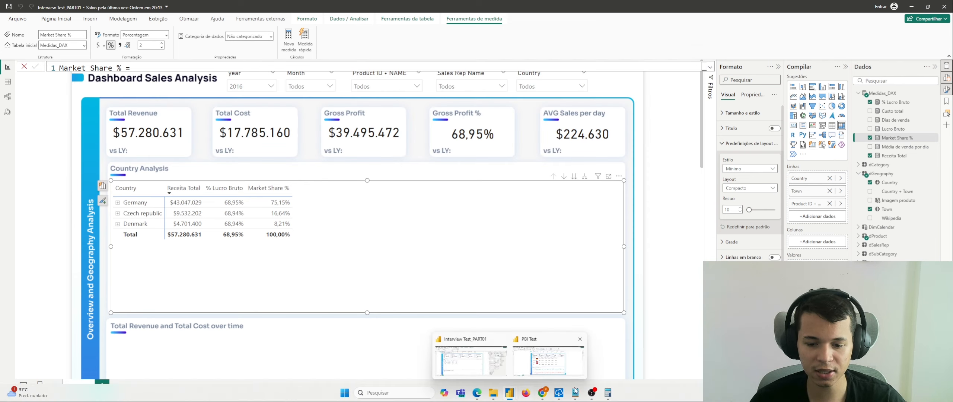
{"action": "left_click", "coordinate": [608, 397]}
{"action": "left_click", "coordinate": [395, 100]}
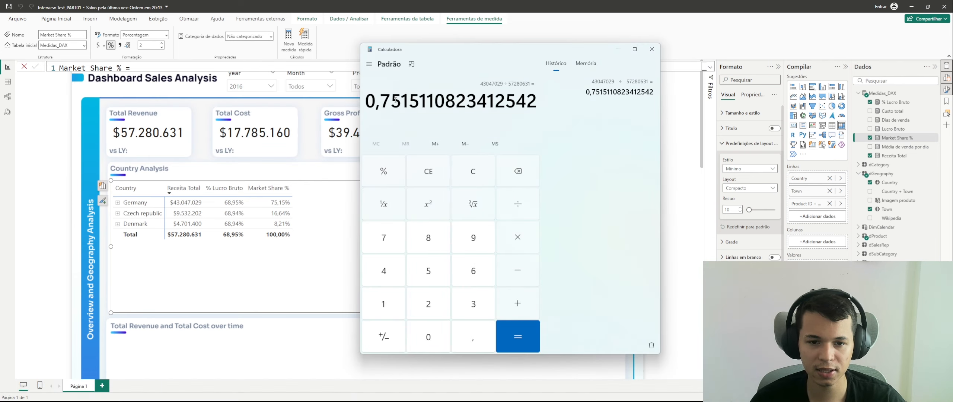
{"action": "left_click_drag", "start_coordinate": [385, 100], "coordinate": [418, 94]}
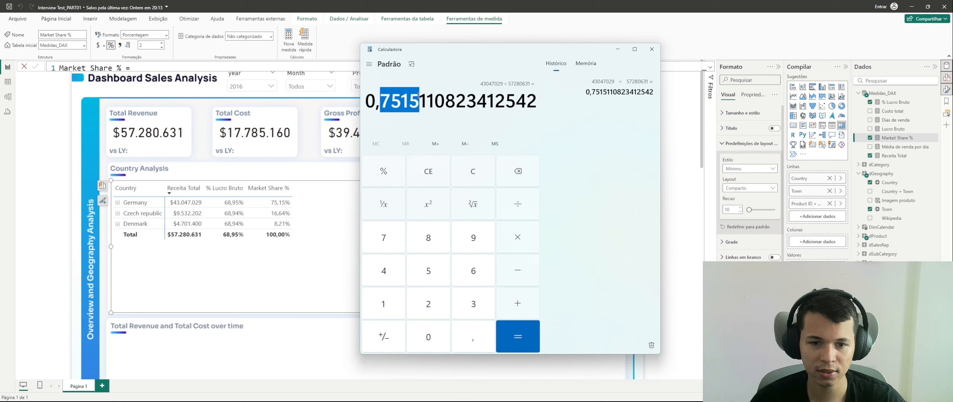
{"action": "left_click", "coordinate": [434, 123]}
{"action": "left_click", "coordinate": [316, 169]}
{"action": "left_click", "coordinate": [315, 169]}
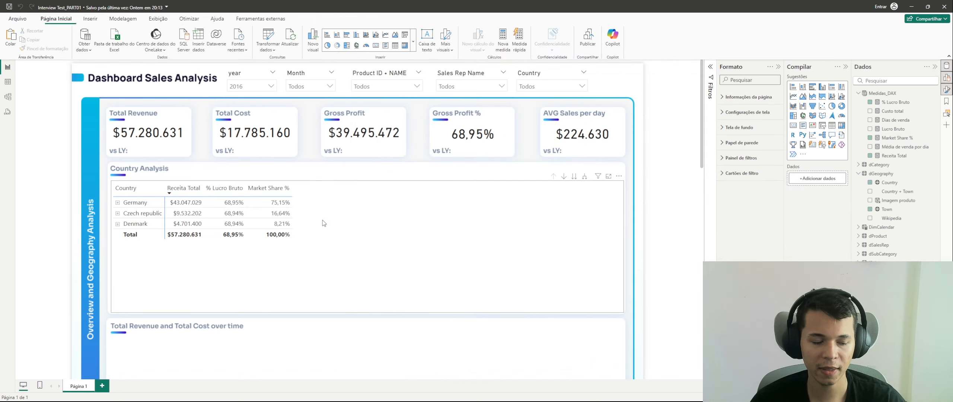
{"action": "left_click", "coordinate": [365, 189]}
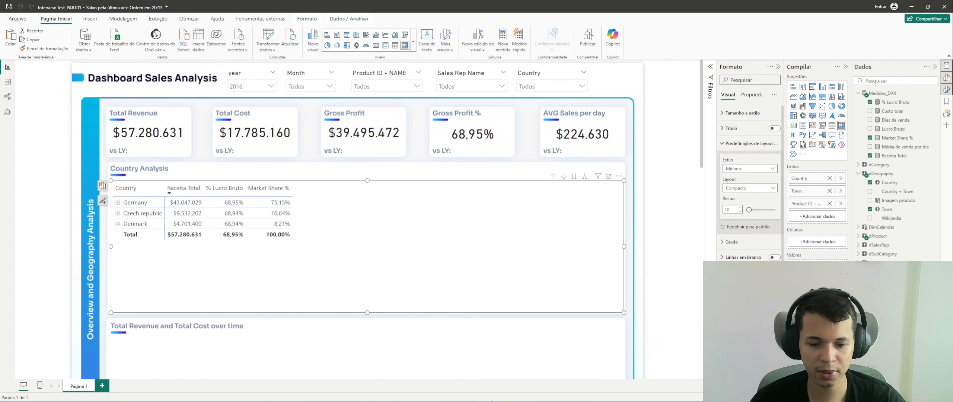
Review requirement 4.2 and the Medidas de Tempo list in Document_Test.pdf in the browser, and return to the Interview Test_PART01 report.
{"action": "left_click", "coordinate": [477, 393]}
{"action": "left_click", "coordinate": [442, 294]}
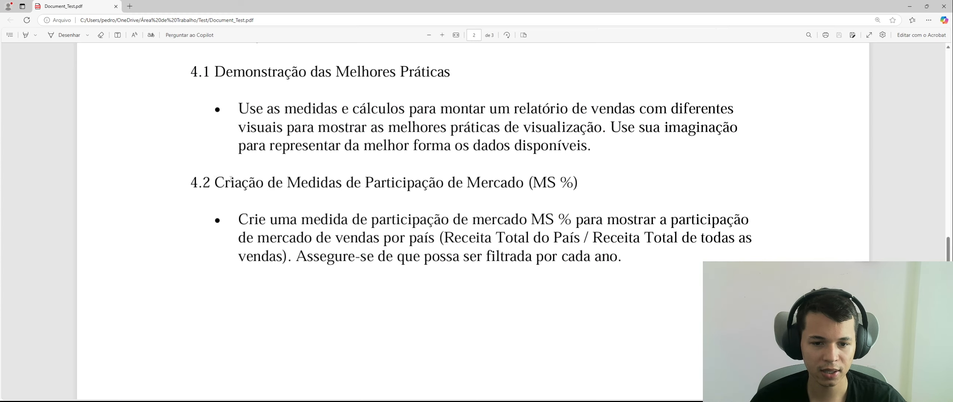
{"action": "left_click_drag", "start_coordinate": [211, 182], "coordinate": [623, 277]}
{"action": "left_click", "coordinate": [623, 278]}
{"action": "scroll", "coordinate": [539, 272], "scroll_direction": "down", "scroll_amount": 10}
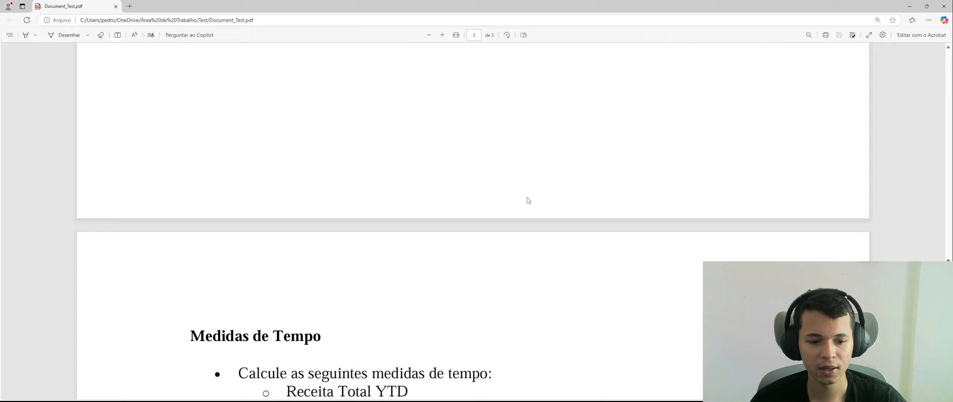
{"action": "left_click_drag", "start_coordinate": [195, 157], "coordinate": [525, 268]}
{"action": "left_click", "coordinate": [467, 192]}
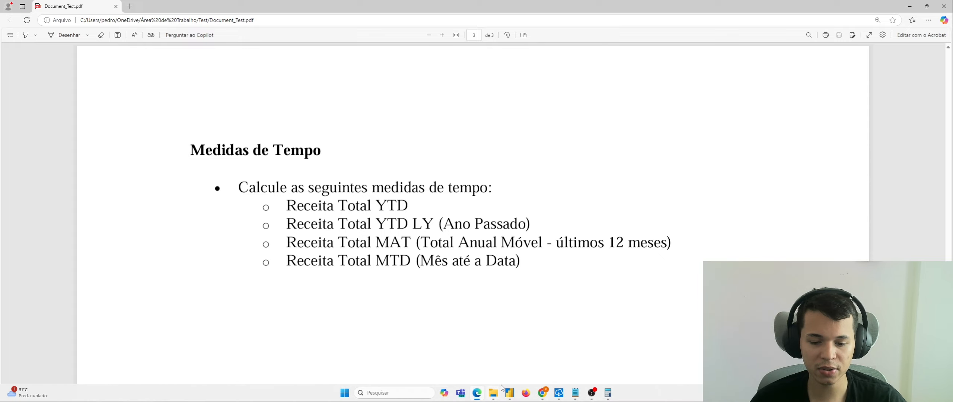
{"action": "mouse_move", "coordinate": [509, 392]}
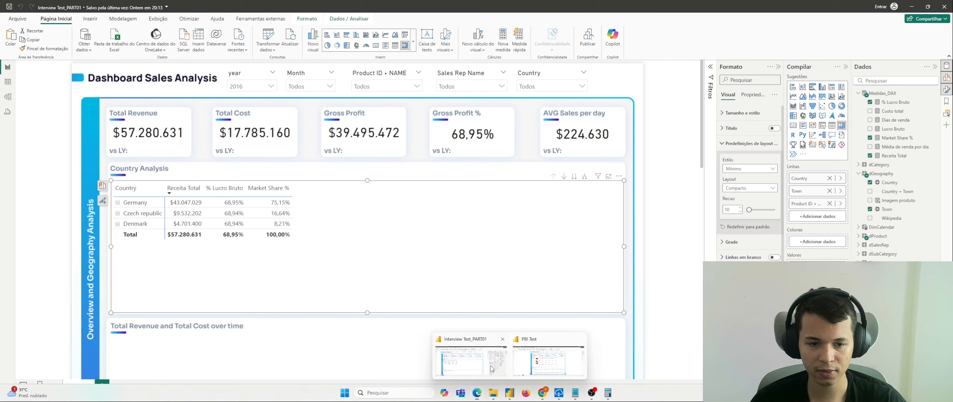
{"action": "left_click", "coordinate": [492, 369]}
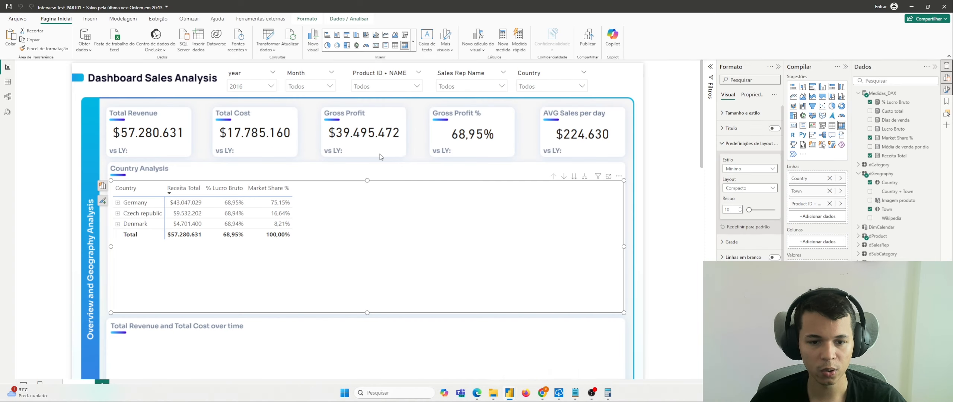
{"action": "left_click", "coordinate": [410, 164]}
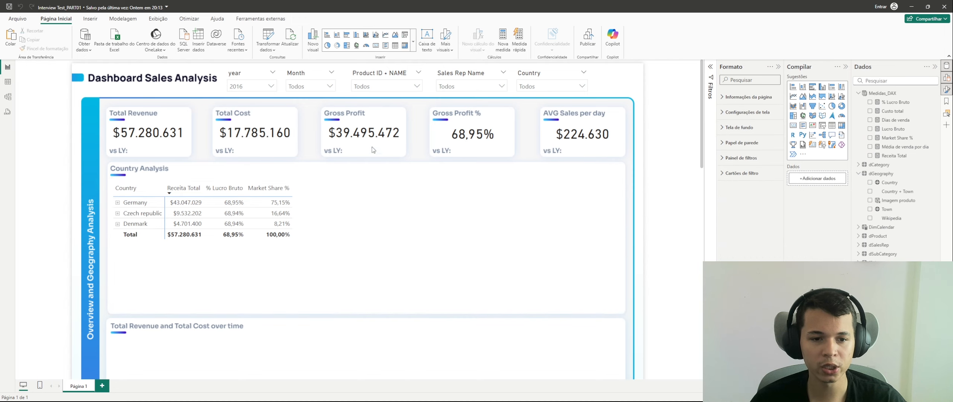
Filter the dashboard by the month of June, check the available years, and clear the month filter.
{"action": "left_click", "coordinate": [315, 86]}
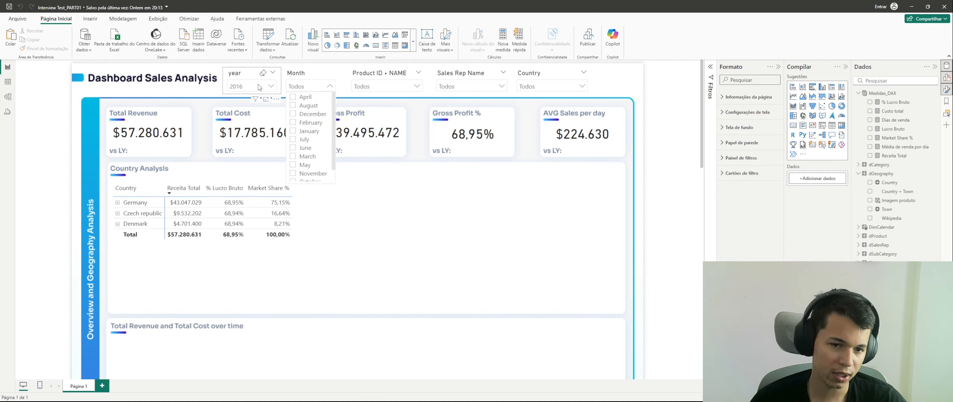
{"action": "left_click", "coordinate": [310, 149]}
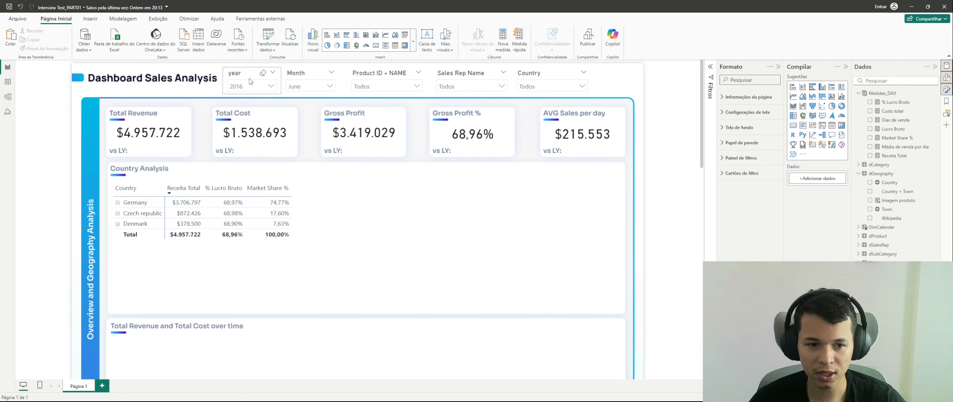
{"action": "left_click", "coordinate": [240, 86]}
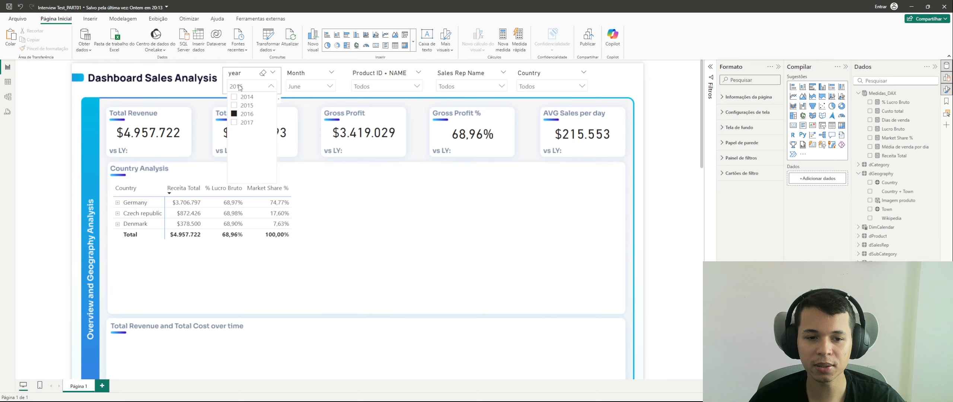
{"action": "left_click", "coordinate": [240, 87]}
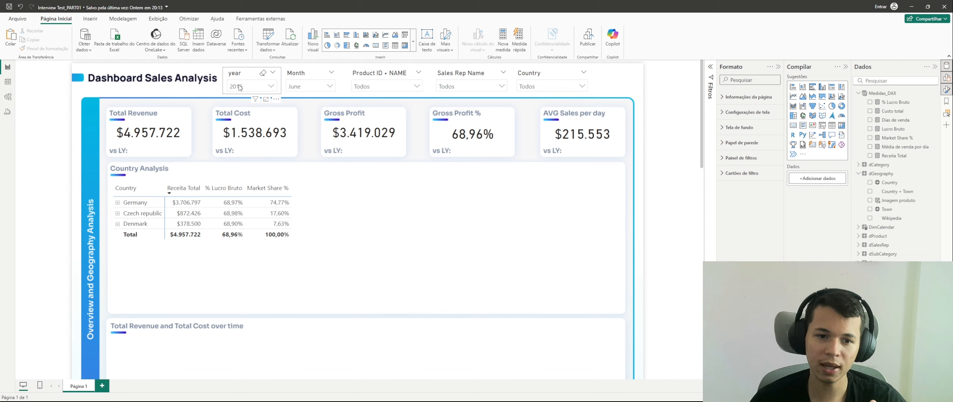
{"action": "left_click", "coordinate": [300, 88]}
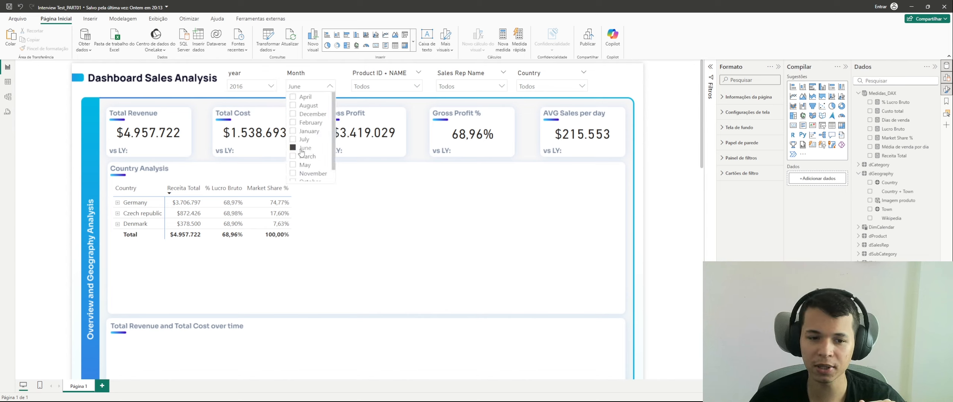
{"action": "left_click", "coordinate": [302, 149]}
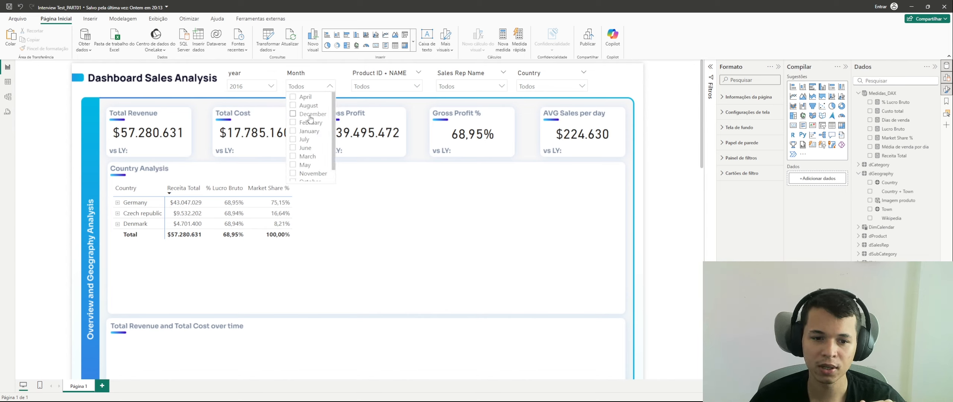
Filter the dashboard by April and check the time measures requested in Document_Test.pdf.
{"action": "left_click", "coordinate": [301, 99]}
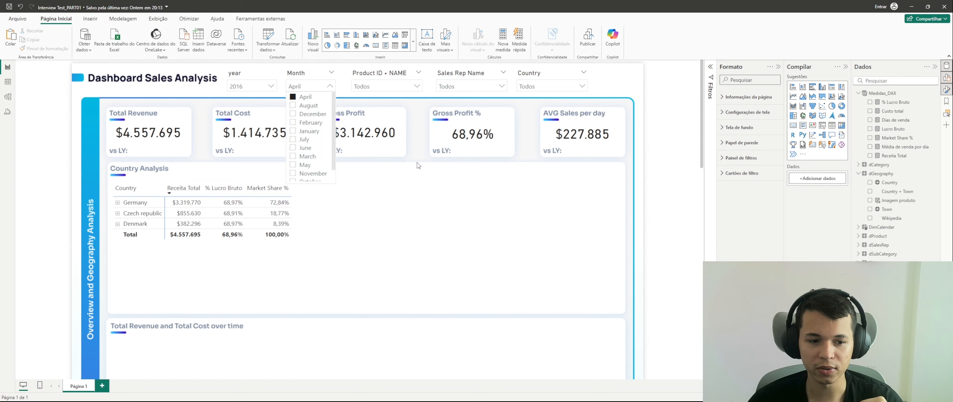
{"action": "left_click", "coordinate": [478, 393]}
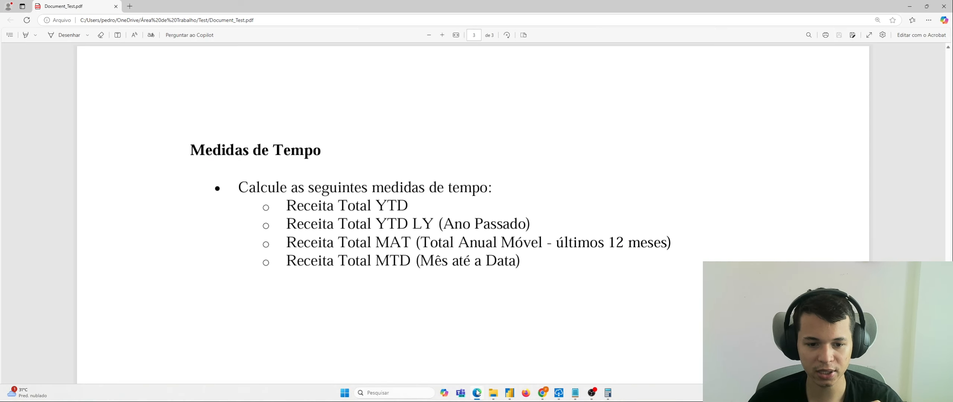
{"action": "left_click", "coordinate": [477, 393]}
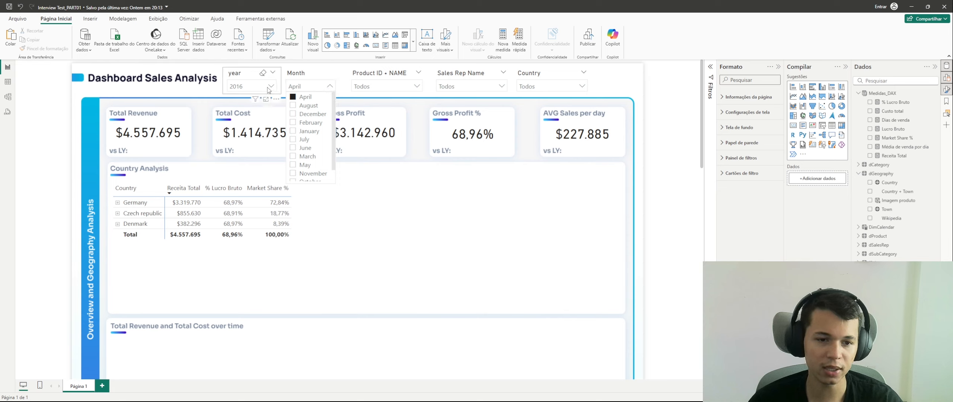
Switch the dashboard's Month filter to July and glance at the requirements document again.
{"action": "left_click", "coordinate": [293, 97]}
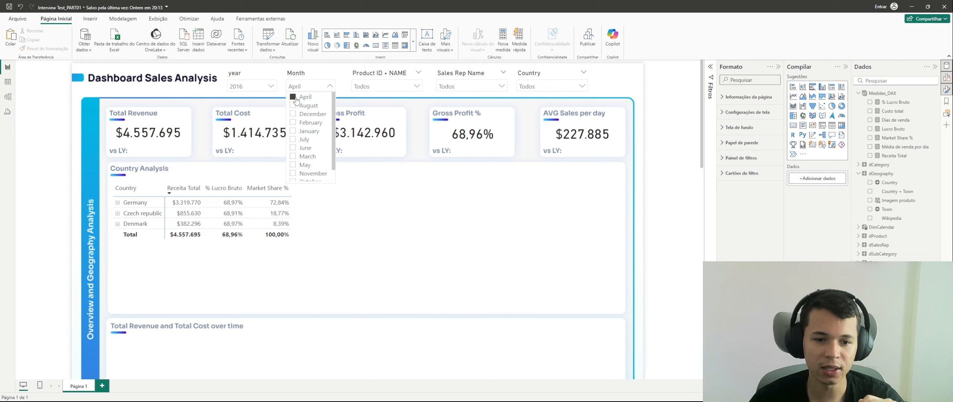
{"action": "left_click", "coordinate": [301, 141]}
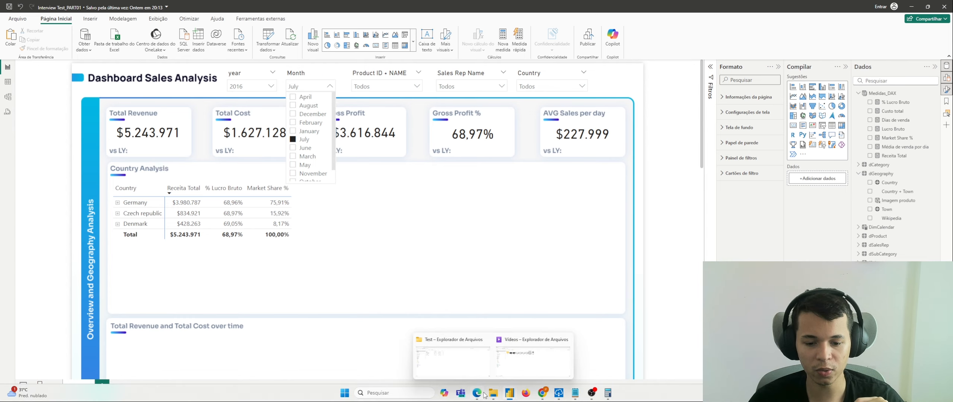
{"action": "left_click", "coordinate": [484, 394]}
{"action": "left_click", "coordinate": [484, 394]}
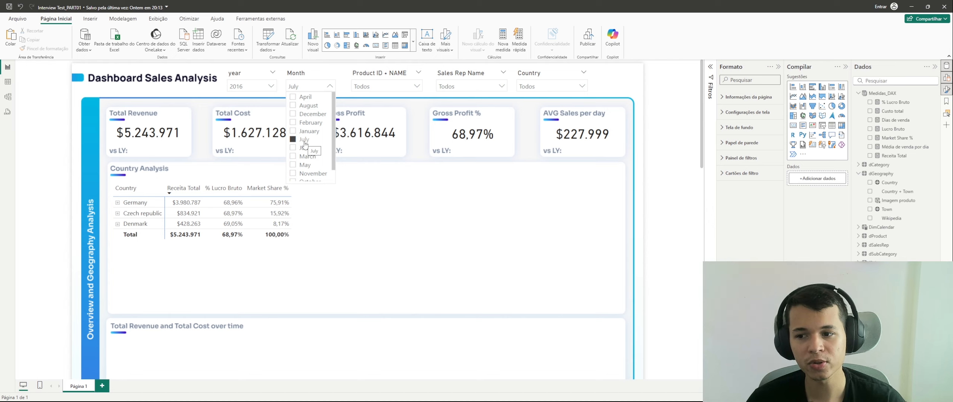
Create a new measure named "Receita total YTD" in the Medidas_DAX table.
{"action": "right_click", "coordinate": [896, 96]}
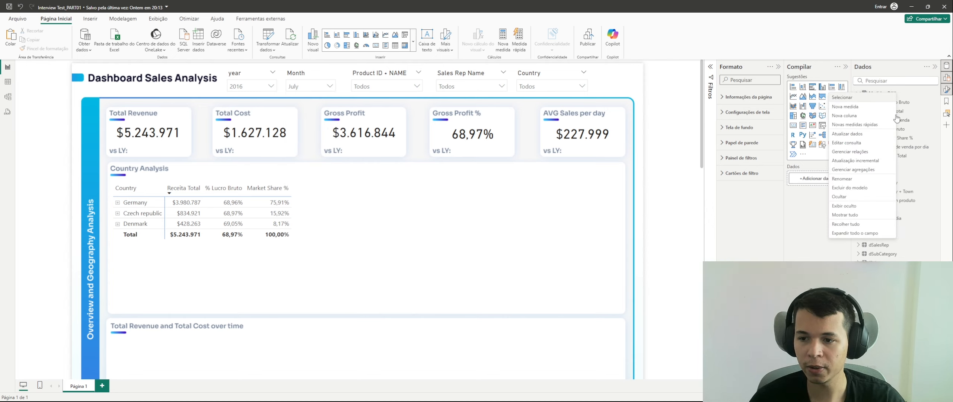
{"action": "left_click", "coordinate": [878, 106]}
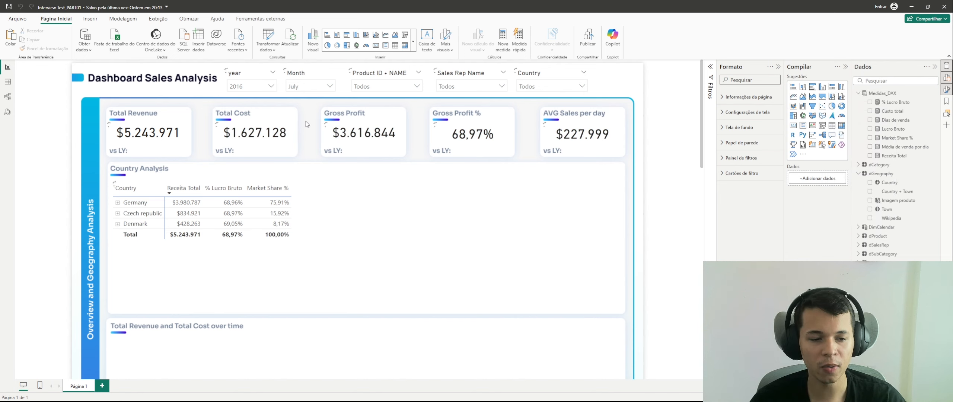
{"action": "key", "text": "Caps_Lock"}
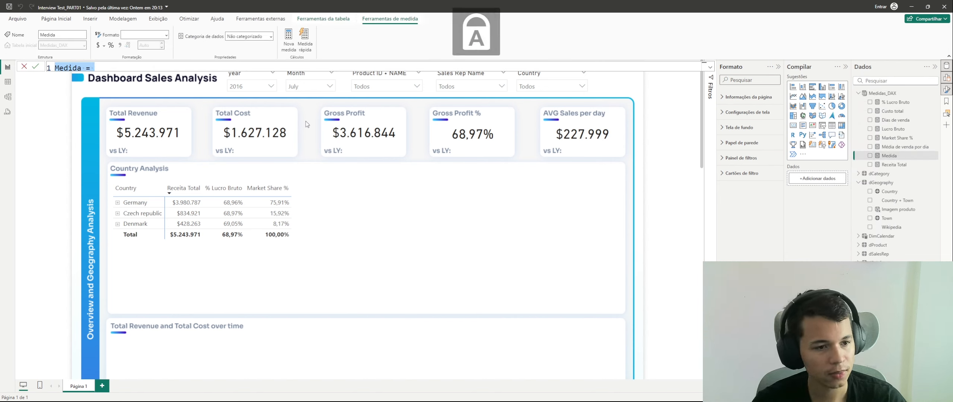
{"action": "type", "text": "R"}
{"action": "key", "text": "Caps_Lock"}
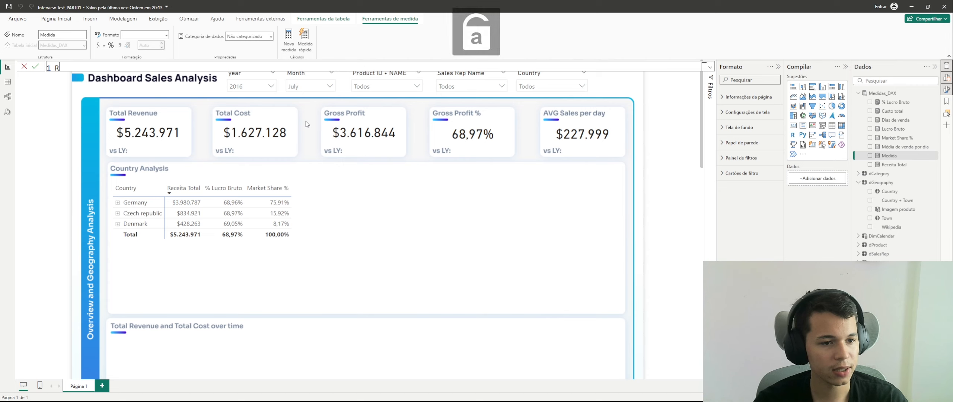
{"action": "type", "text": "eceita total"}
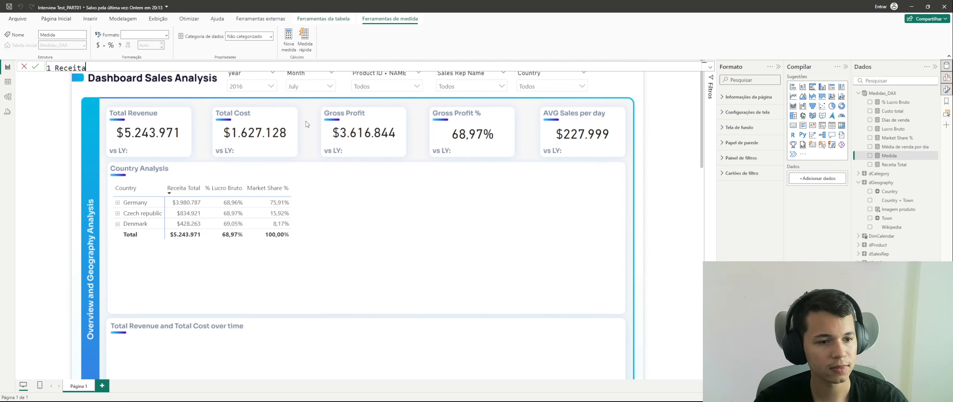
{"action": "key", "text": "Caps_Lock"}
{"action": "type", "text": "YTD ="}
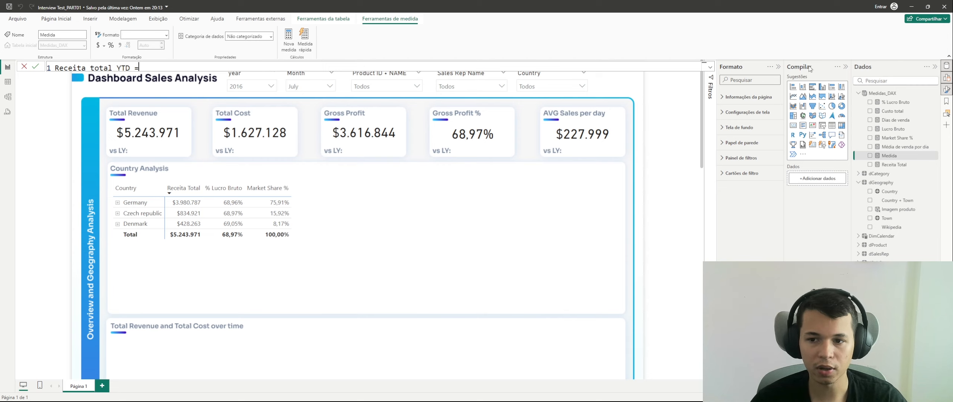
Begin the Receita total YTD formula with a CALCULATE function that evaluates [Receita Total], laid out over indented lines.
{"action": "left_click", "coordinate": [214, 70]}
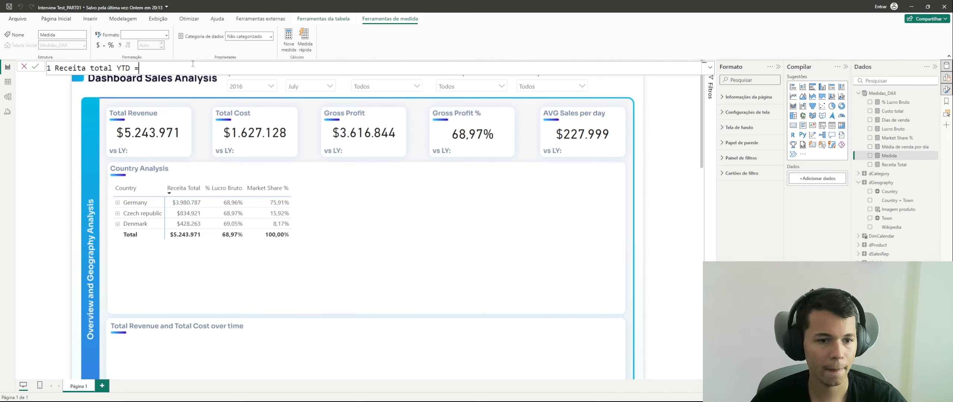
{"action": "key", "text": "shift+Return"}
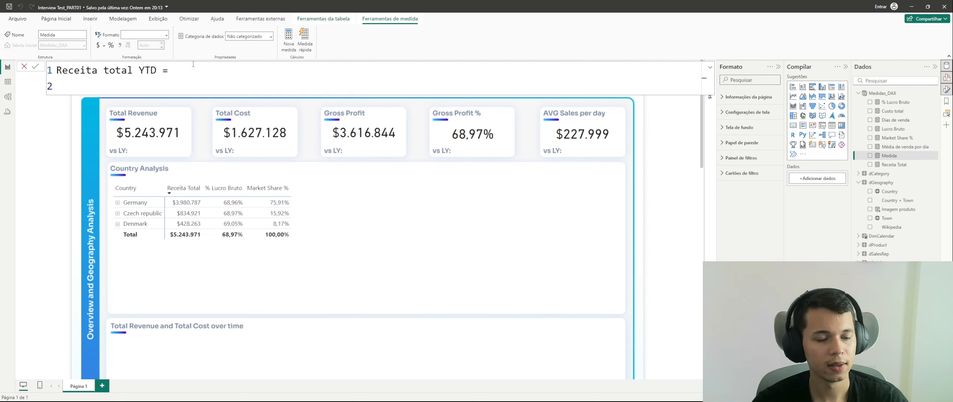
{"action": "key", "text": "Tab"}
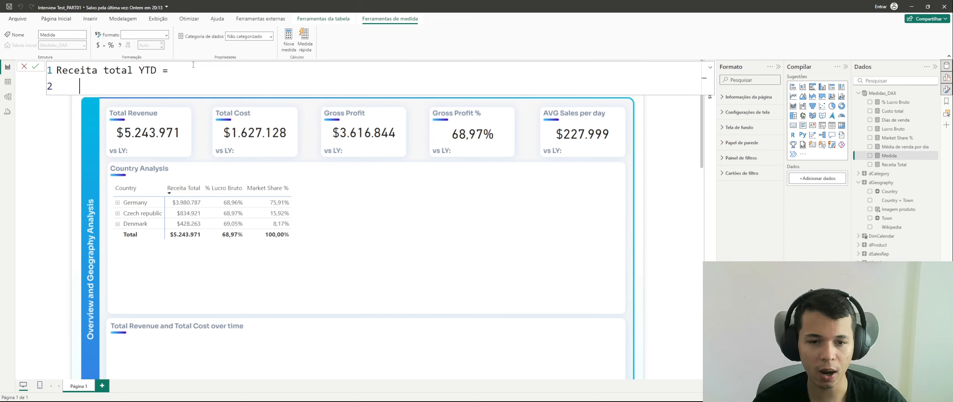
{"action": "type", "text": "CALCULATE("}
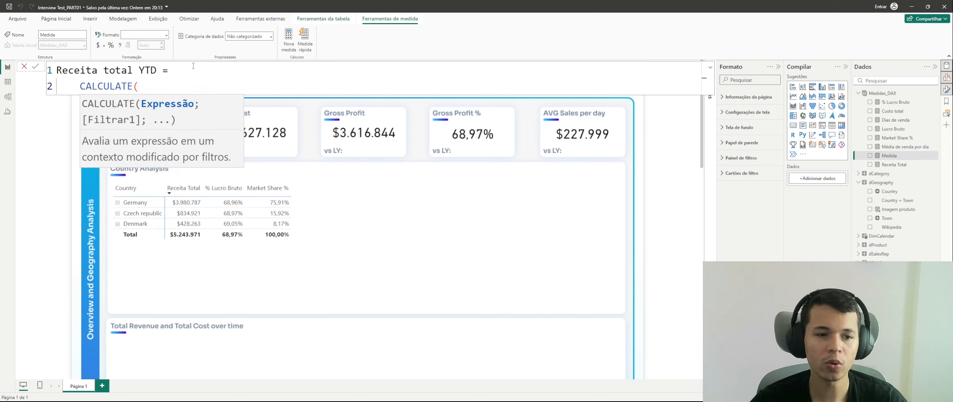
{"action": "key", "text": "shift+Return"}
{"action": "left_click", "coordinate": [179, 70]}
{"action": "left_click", "coordinate": [141, 99]}
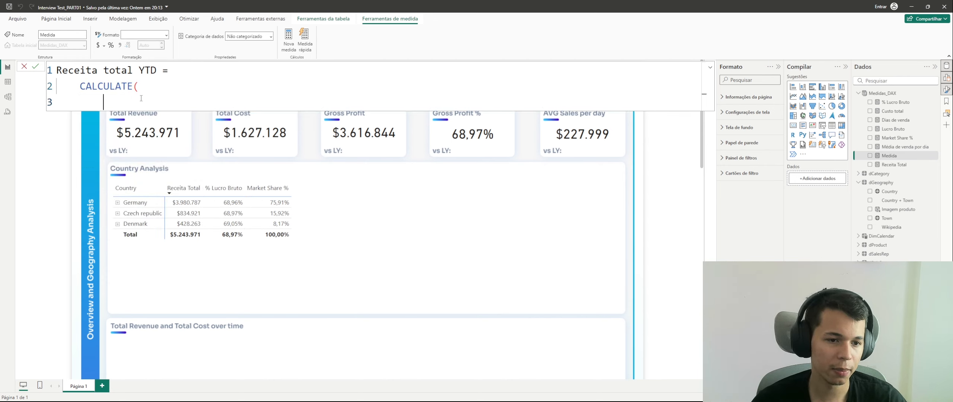
{"action": "type", "text": "[Receita Total];"}
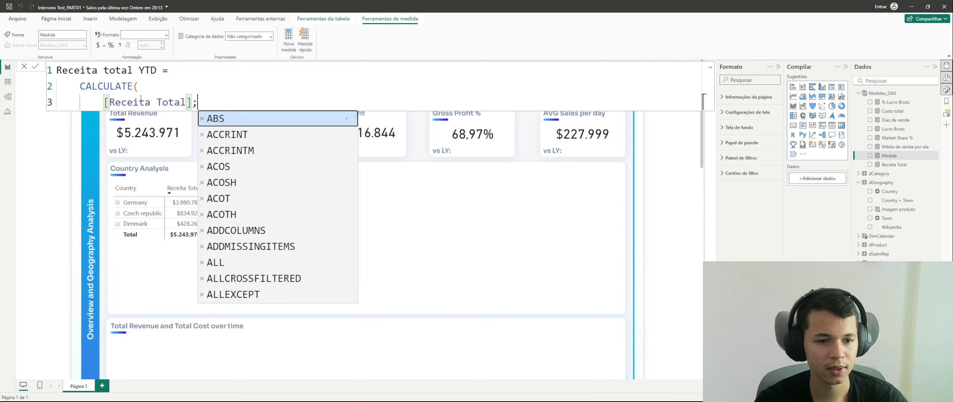
{"action": "key", "text": "shift+Return"}
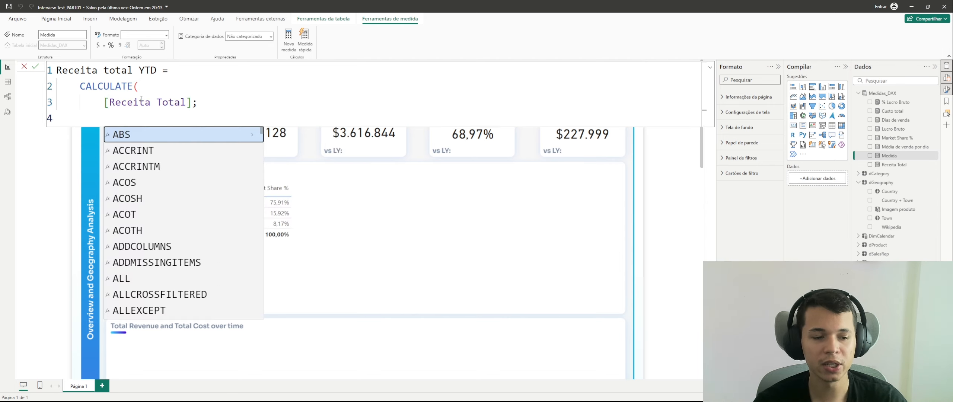
Add DATESYTD(DimCalendar[Date]) as the CALCULATE filter and close the formula on its own line.
{"action": "type", "text": "DATES"}
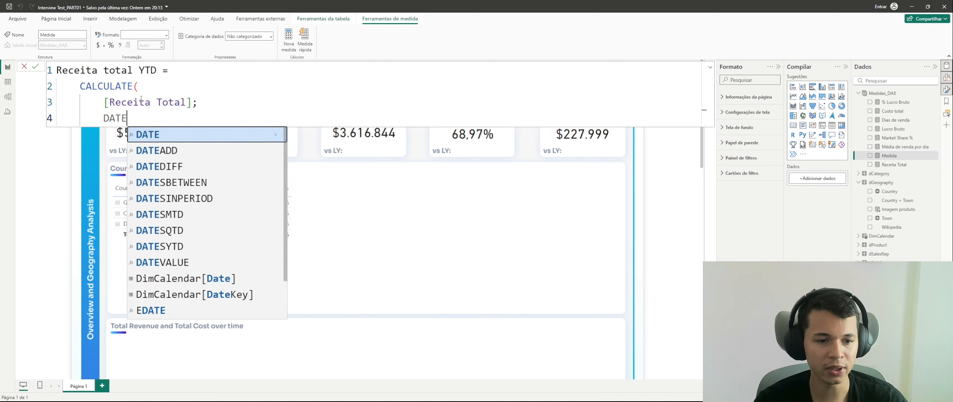
{"action": "key", "text": "Down"}
{"action": "key", "text": "Down"}
{"action": "key", "text": "Down"}
{"action": "key", "text": "Down"}
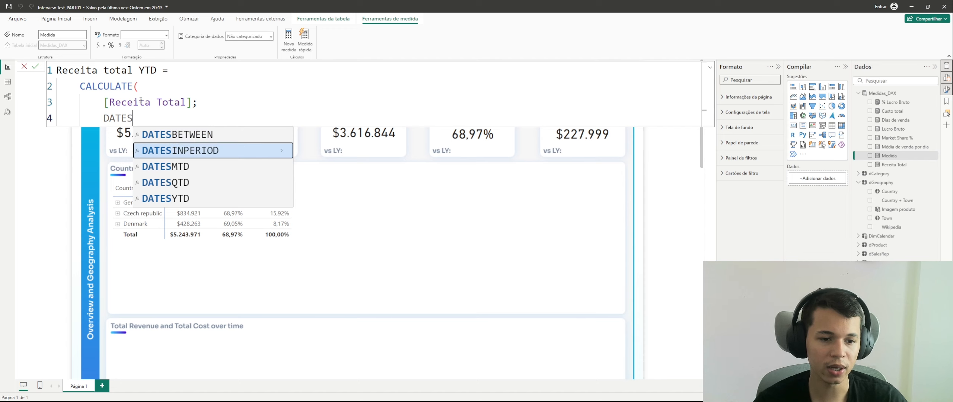
{"action": "key", "text": "Tab"}
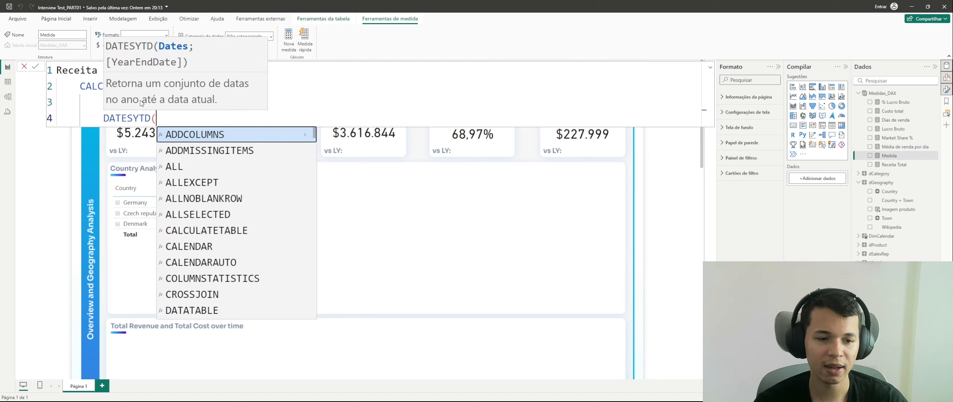
{"action": "type", "text": "Dim"}
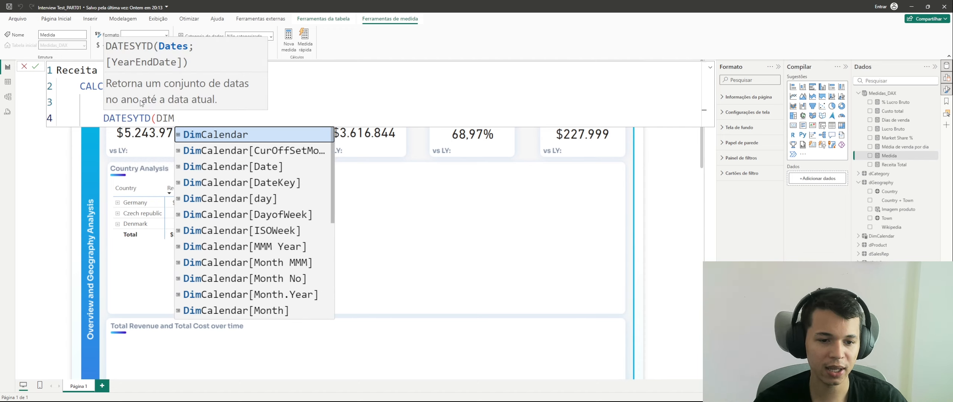
{"action": "key", "text": "Down"}
{"action": "key", "text": "Down"}
{"action": "key", "text": "Tab"}
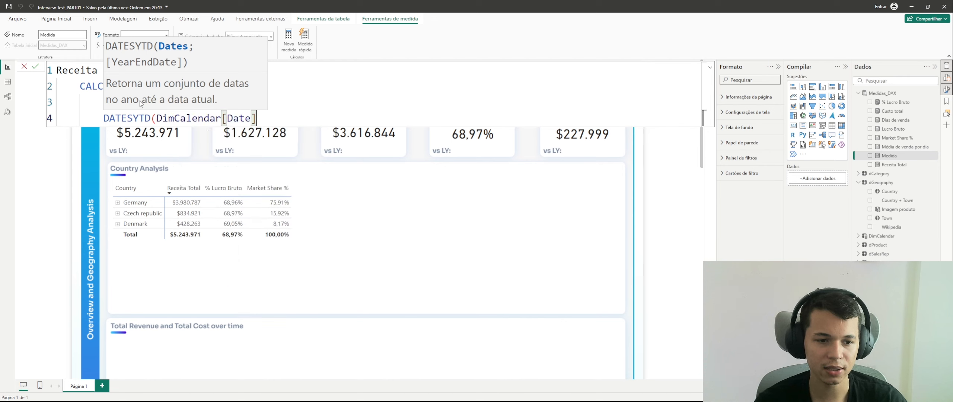
{"action": "type", "text": ")"}
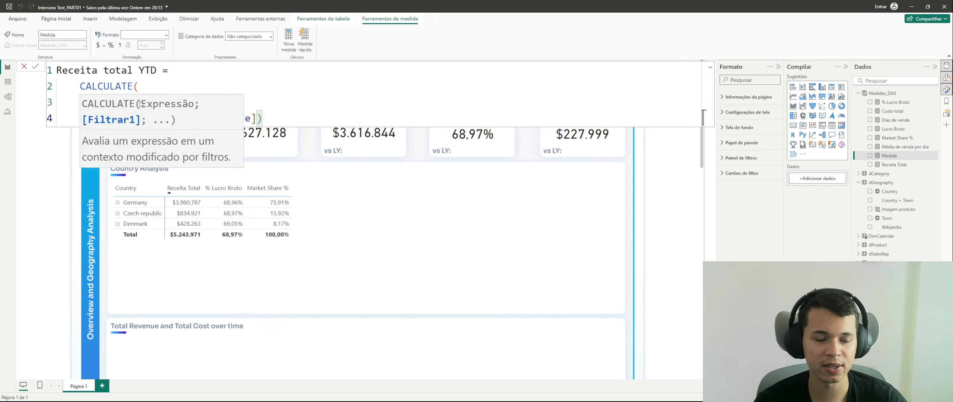
{"action": "key", "text": "shift+Return"}
{"action": "type", "text": ")"}
Go over the arguments of the Receita total YTD formula and commit the measure.
{"action": "left_click", "coordinate": [161, 102]}
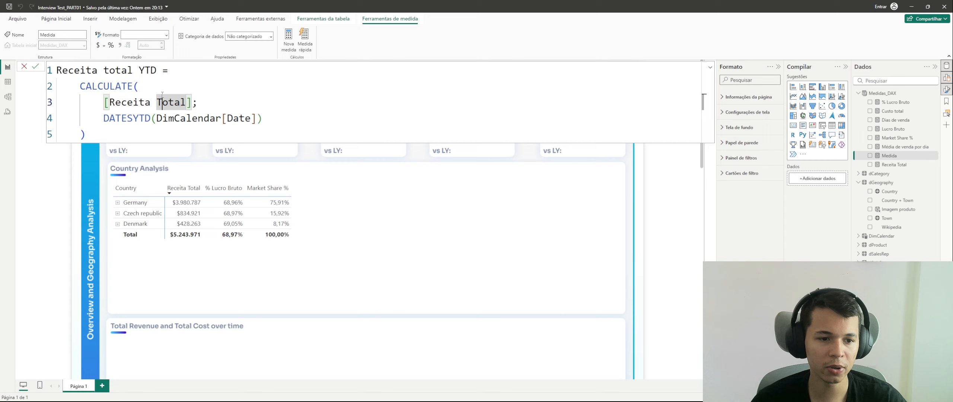
{"action": "left_click", "coordinate": [107, 119]}
{"action": "left_click", "coordinate": [159, 120]}
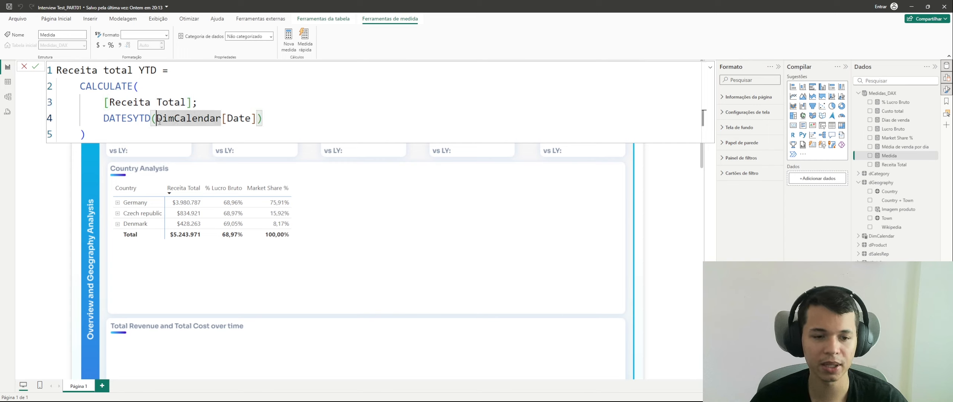
{"action": "left_click", "coordinate": [192, 103]}
{"action": "left_click", "coordinate": [141, 134]}
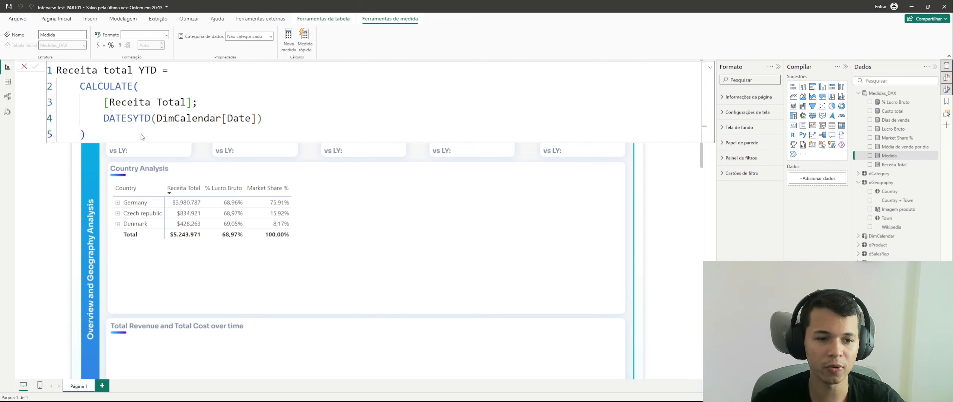
{"action": "key", "text": "Return"}
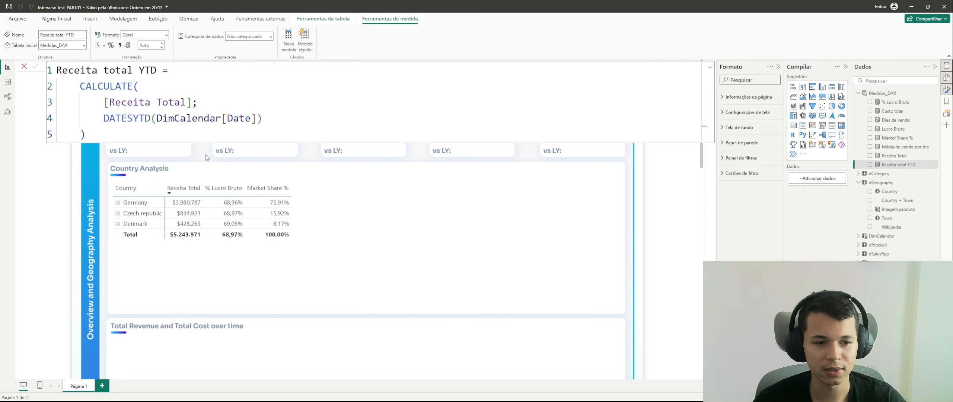
{"action": "left_click", "coordinate": [206, 155]}
Examine the Receita total YTD formula against the month selected in the dashboard's Month filter.
{"action": "left_click", "coordinate": [893, 165]}
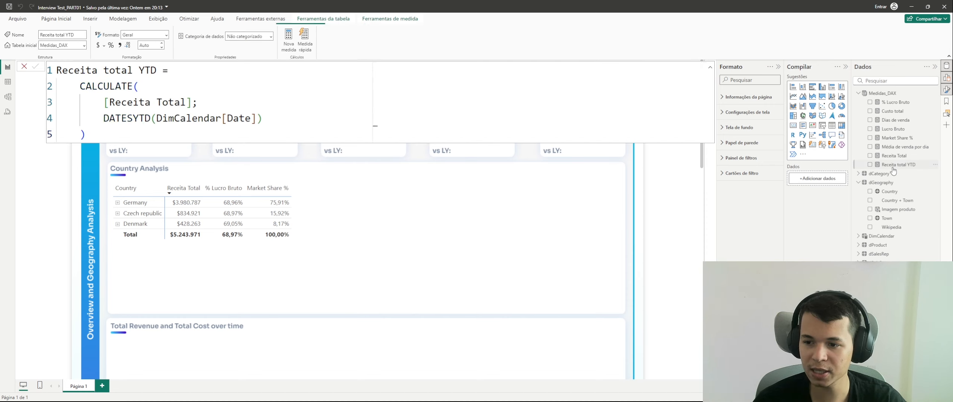
{"action": "left_click", "coordinate": [412, 150]}
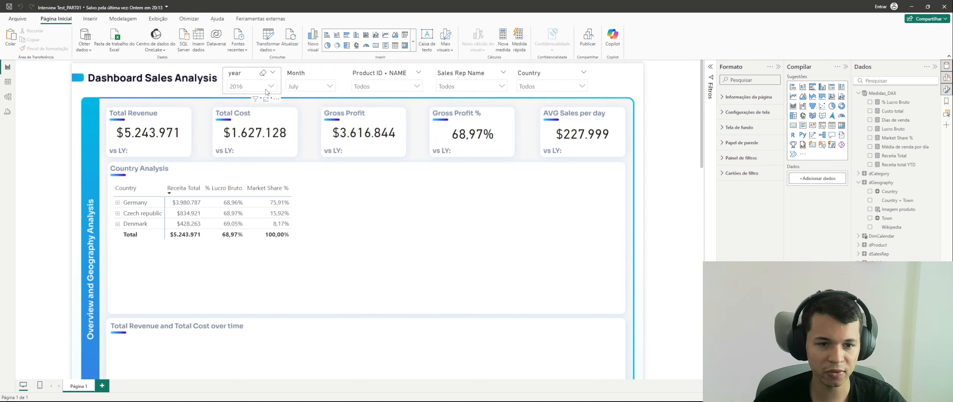
{"action": "left_click", "coordinate": [330, 86]}
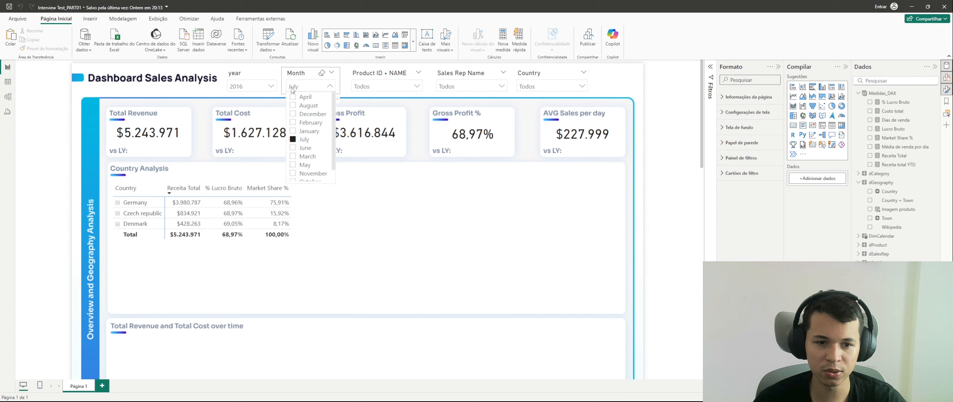
{"action": "left_click", "coordinate": [896, 165]}
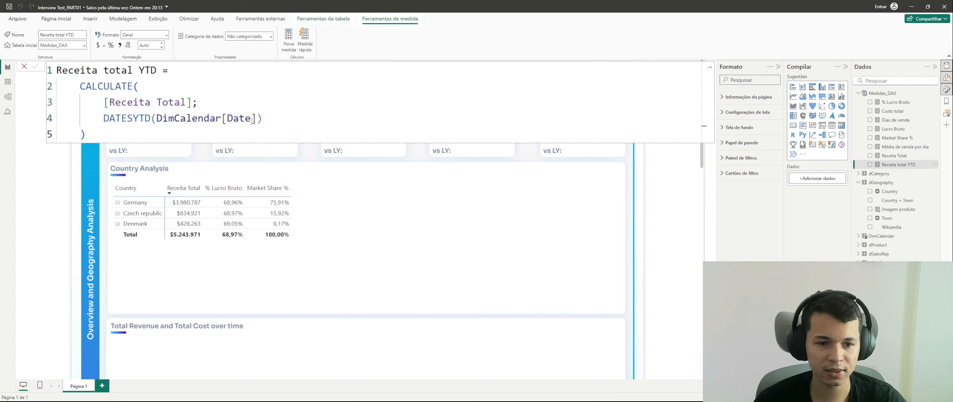
{"action": "left_click_drag", "start_coordinate": [265, 119], "coordinate": [104, 103]}
{"action": "left_click", "coordinate": [146, 129]}
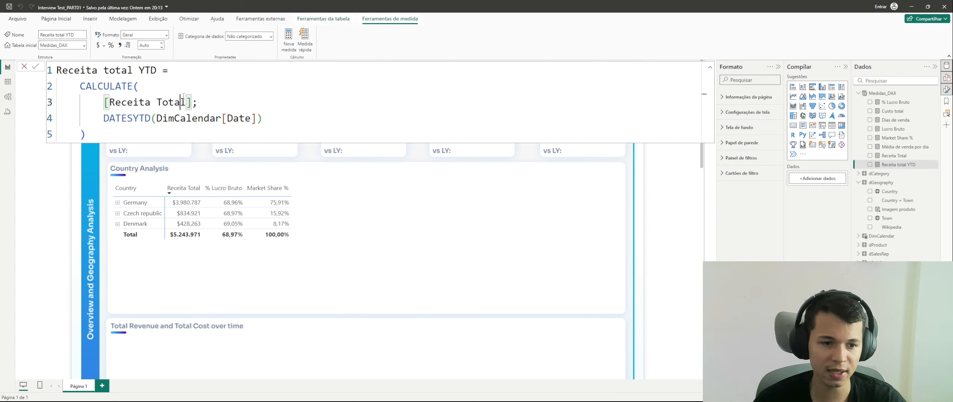
{"action": "double_click", "coordinate": [182, 102]}
{"action": "double_click", "coordinate": [133, 118]}
{"action": "left_click", "coordinate": [157, 135]}
{"action": "left_click", "coordinate": [201, 156]}
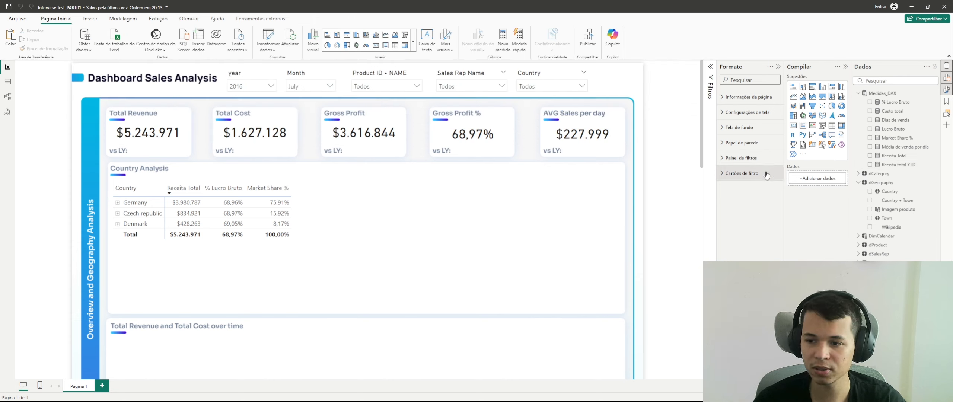
Create a new measure named "Receita total YTD LY" in the Medidas_DAX table.
{"action": "right_click", "coordinate": [883, 94]}
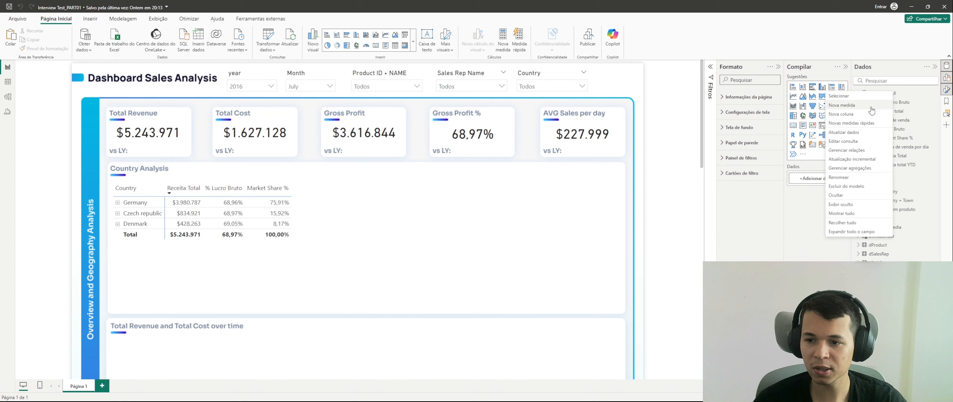
{"action": "left_click", "coordinate": [871, 106]}
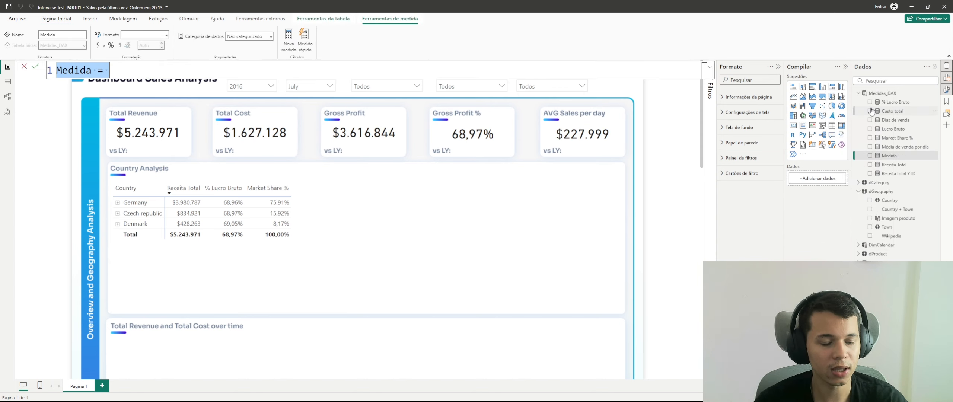
{"action": "key", "text": "Caps_Lock"}
{"action": "key", "text": "BackSpace"}
{"action": "key", "text": "BackSpace"}
{"action": "key", "text": "BackSpace"}
{"action": "key", "text": "BackSpace"}
{"action": "key", "text": "BackSpace"}
{"action": "key", "text": "BackSpace"}
{"action": "key", "text": "BackSpace"}
{"action": "key", "text": "BackSpace"}
{"action": "key", "text": "BackSpace"}
{"action": "type", "text": "Recei"}
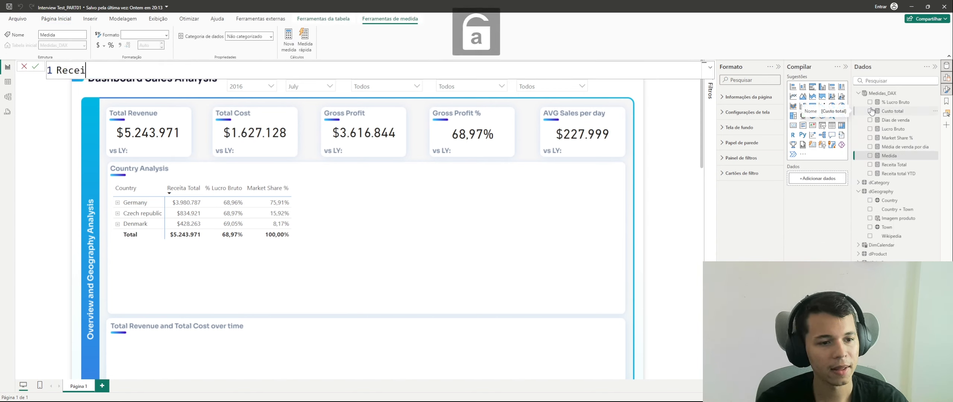
{"action": "type", "text": "ta total YTD LY ="}
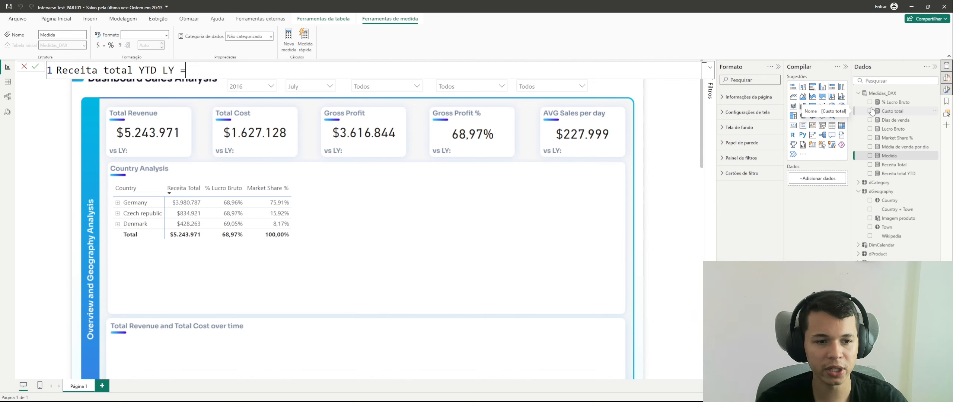
Begin the Receita total YTD LY formula with a CALCULATE function that evaluates [Receita total YTD].
{"action": "key", "text": "shift+Return"}
{"action": "type", "text": "CAL"}
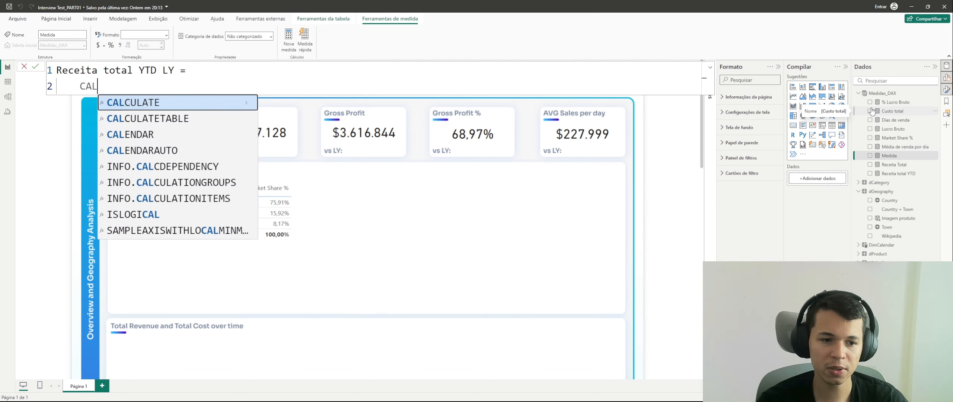
{"action": "key", "text": "Tab"}
{"action": "key", "text": "shift+Return"}
{"action": "left_click", "coordinate": [181, 71]}
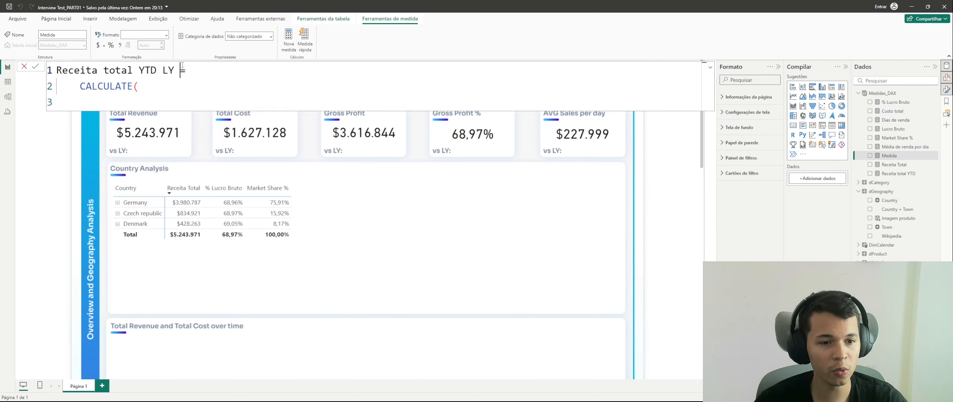
{"action": "type", "text": "rece"}
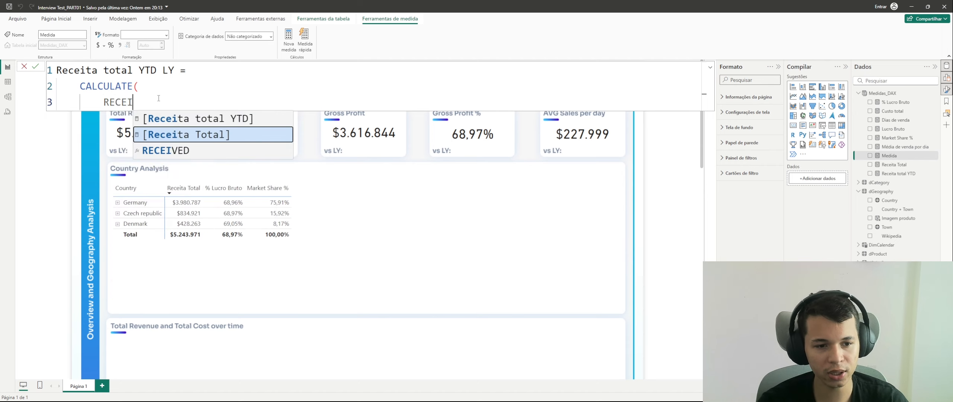
{"action": "key", "text": "Tab"}
{"action": "type", "text": ";"}
{"action": "key", "text": "BackSpace"}
{"action": "key", "text": "BackSpace"}
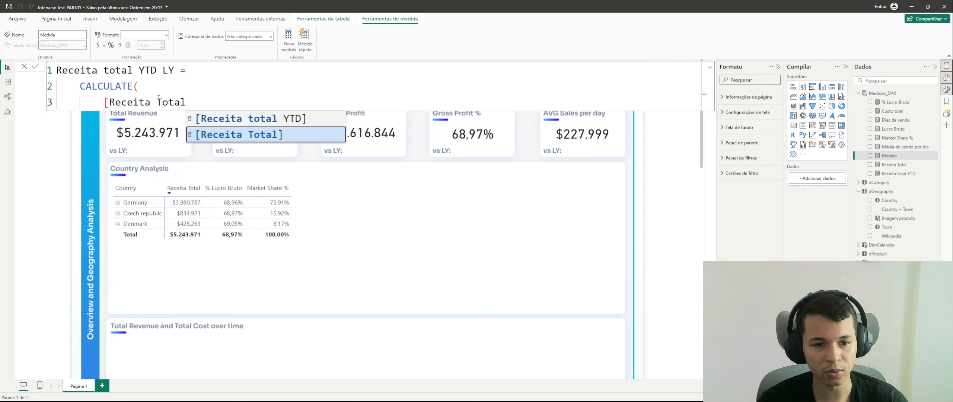
{"action": "key", "text": "Up"}
{"action": "key", "text": "Tab"}
{"action": "type", "text": ";"}
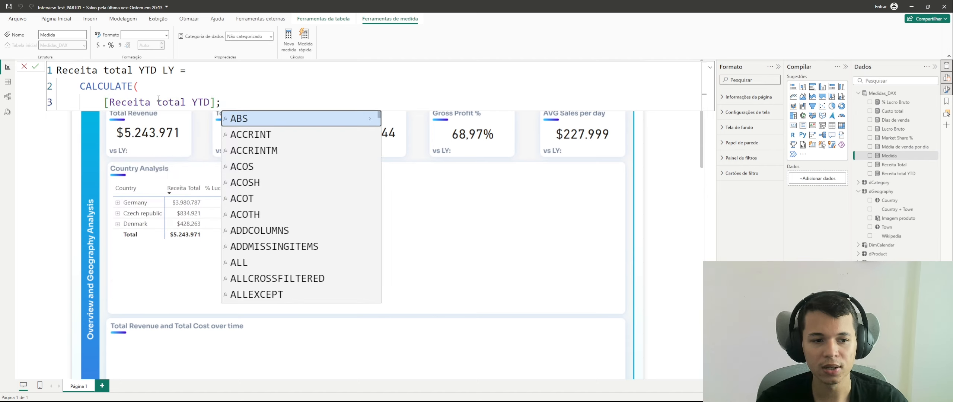
{"action": "key", "text": "shift+Return"}
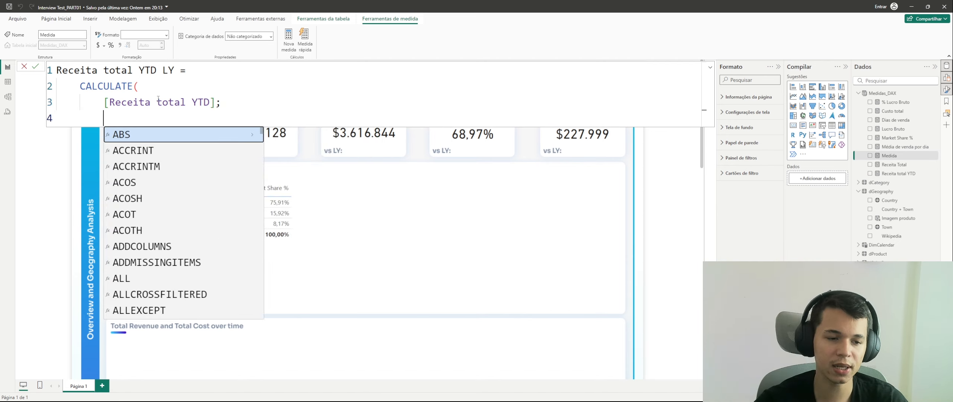
Add SAMEPERIODLASTYEAR(DimCalendar[Date]) as the filter and close the CALCULATE function on its own line.
{"action": "type", "text": "SAME"}
{"action": "key", "text": "Tab"}
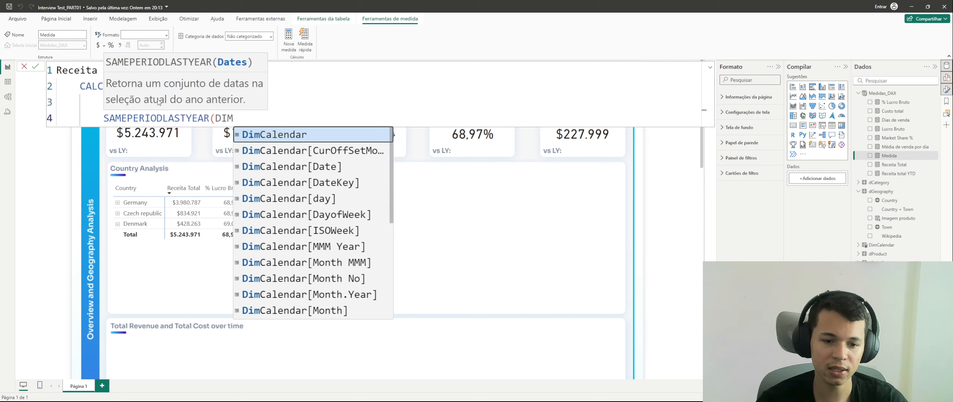
{"action": "key", "text": "Down"}
{"action": "key", "text": "Down"}
{"action": "key", "text": "Tab"}
{"action": "type", "text": ")"}
{"action": "key", "text": "Return"}
{"action": "type", "text": ")"}
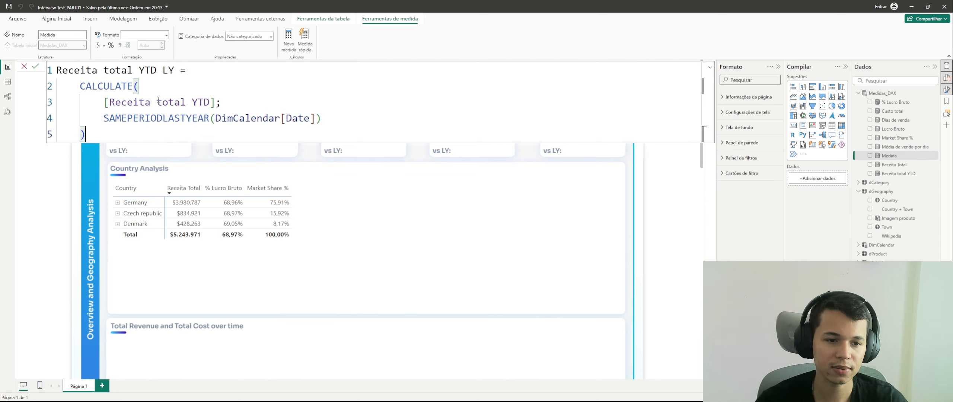
Review the [Receita total YTD] expression and SAMEPERIODLASTYEAR filter in the Receita total YTD LY formula, and commit the measure.
{"action": "left_click", "coordinate": [156, 102]}
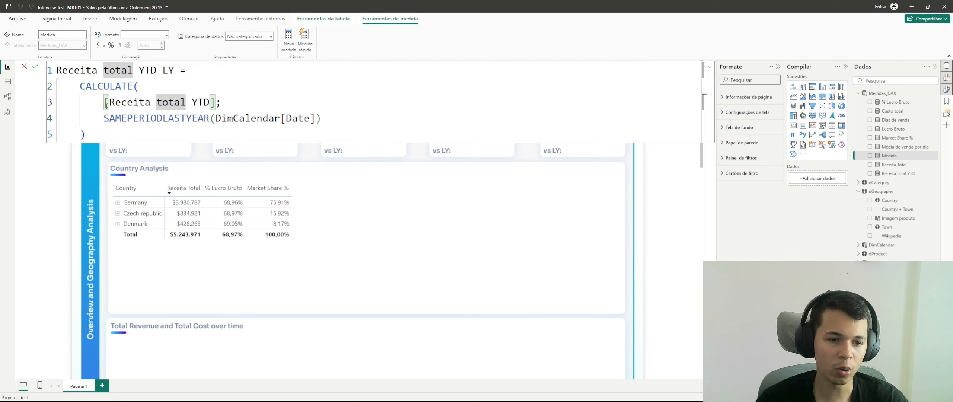
{"action": "left_click_drag", "start_coordinate": [104, 102], "coordinate": [215, 102]}
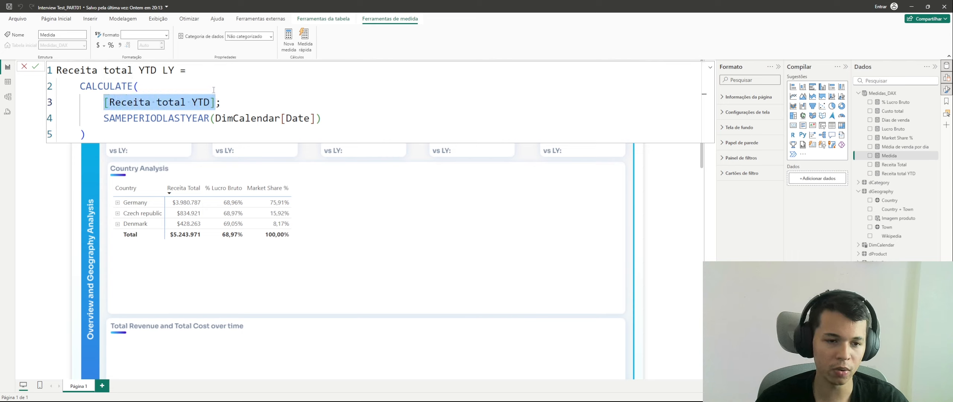
{"action": "left_click", "coordinate": [211, 89]}
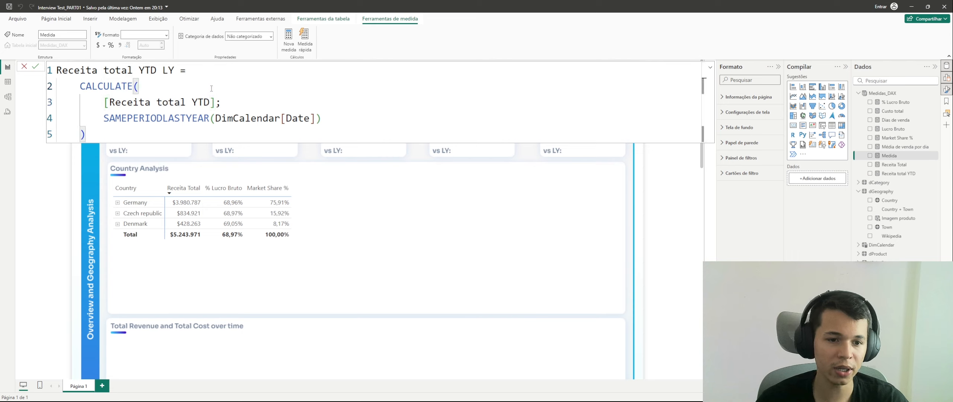
{"action": "left_click_drag", "start_coordinate": [103, 121], "coordinate": [323, 122]}
{"action": "left_click", "coordinate": [154, 138]}
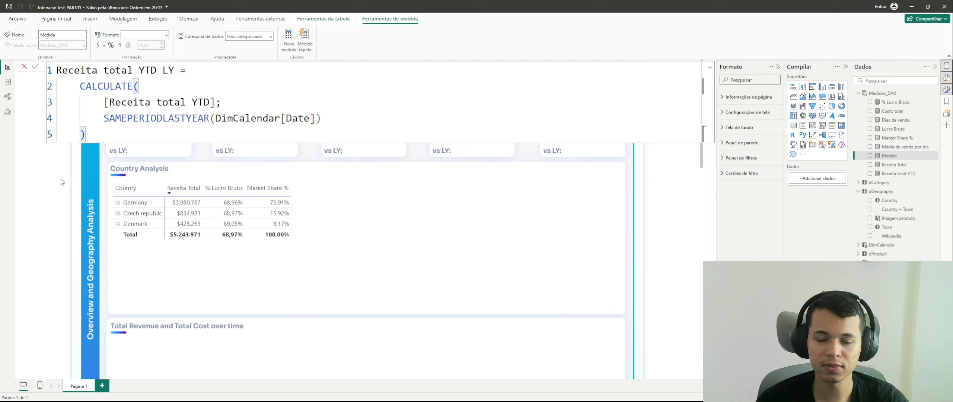
{"action": "key", "text": "Return"}
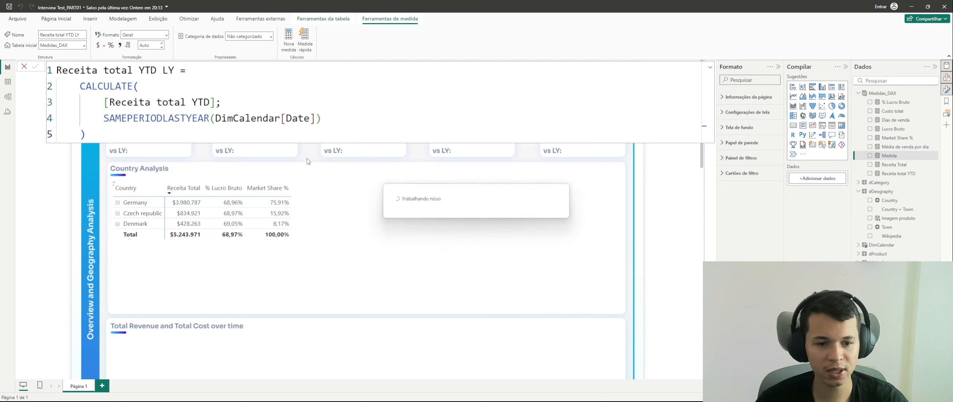
{"action": "left_click", "coordinate": [307, 158]}
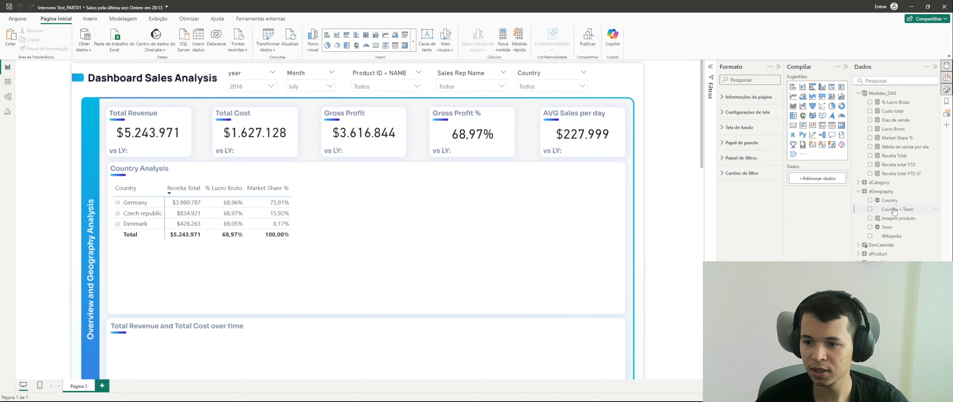
Create a new measure named "Receita total MAT" in the Medidas_DAX table.
{"action": "right_click", "coordinate": [897, 97]}
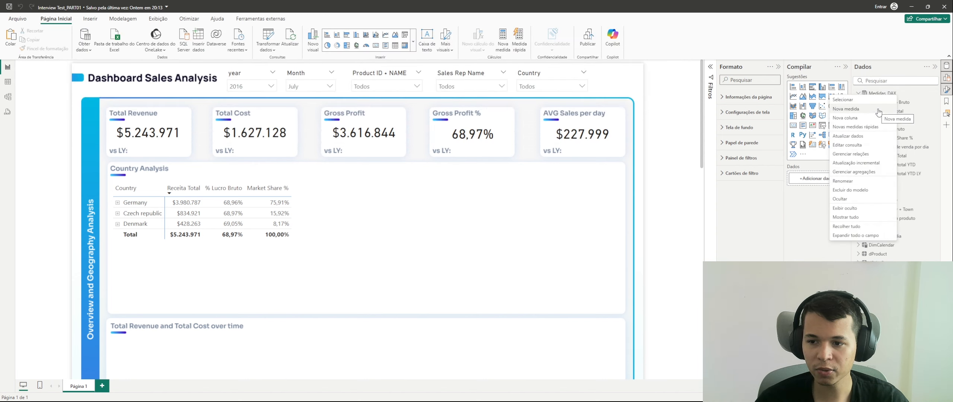
{"action": "left_click", "coordinate": [878, 110]}
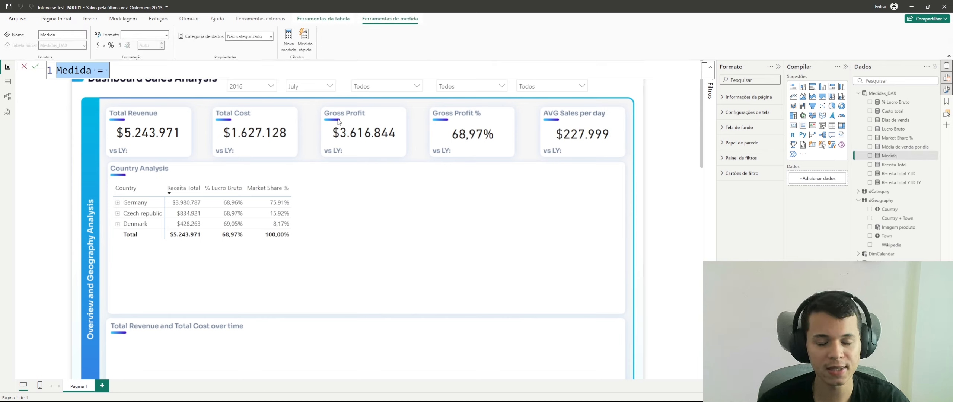
{"action": "key", "text": "Caps_Lock"}
{"action": "type", "text": "r"}
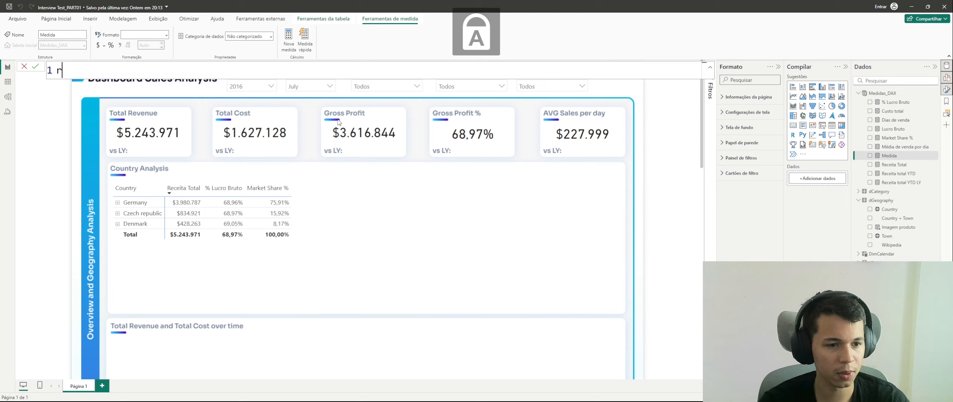
{"action": "key", "text": "BackSpace"}
{"action": "type", "text": "Receita total "}
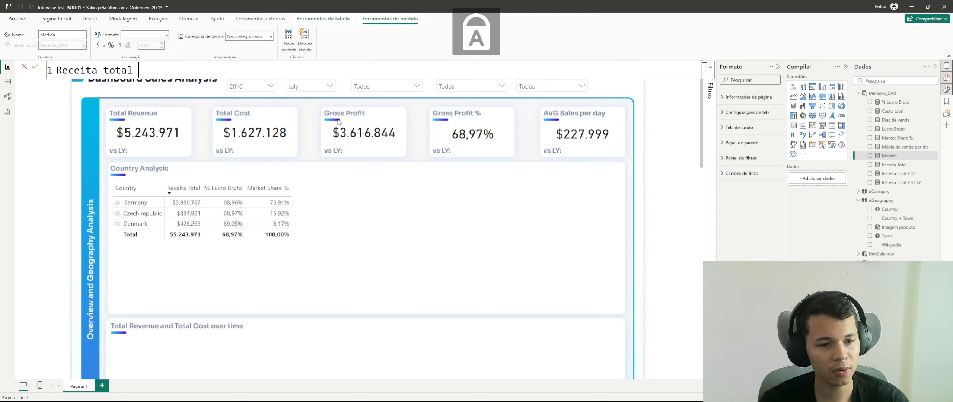
{"action": "type", "text": "MAT ="}
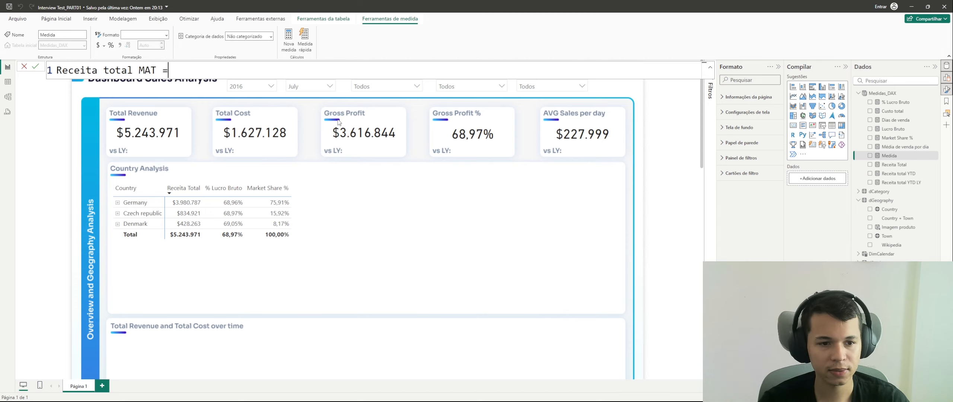
Begin the Receita total MAT formula with an indented CALCULATE function that evaluates [Receita Total].
{"action": "key", "text": "shift+Return"}
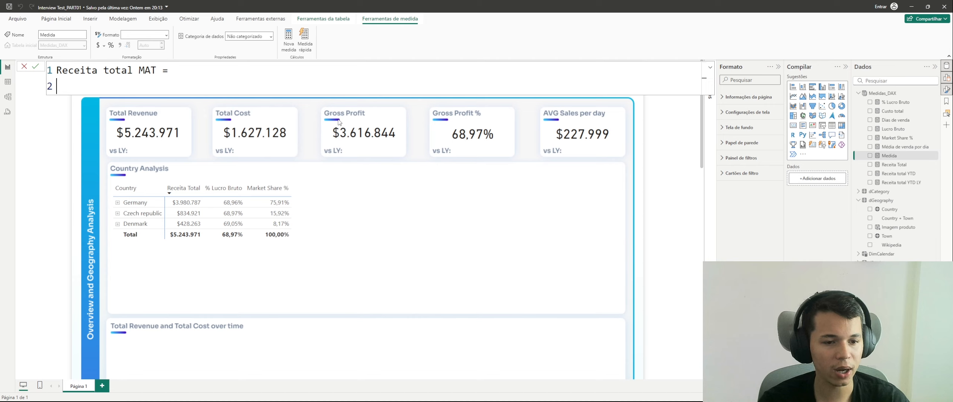
{"action": "type", "text": "c"}
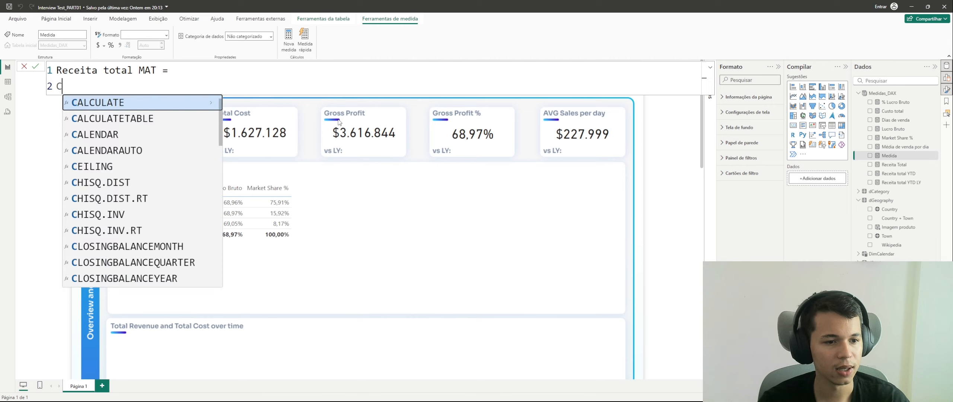
{"action": "key", "text": "BackSpace"}
{"action": "key", "text": "Tab"}
{"action": "type", "text": "CA"}
{"action": "key", "text": "Tab"}
{"action": "type", "text": "("}
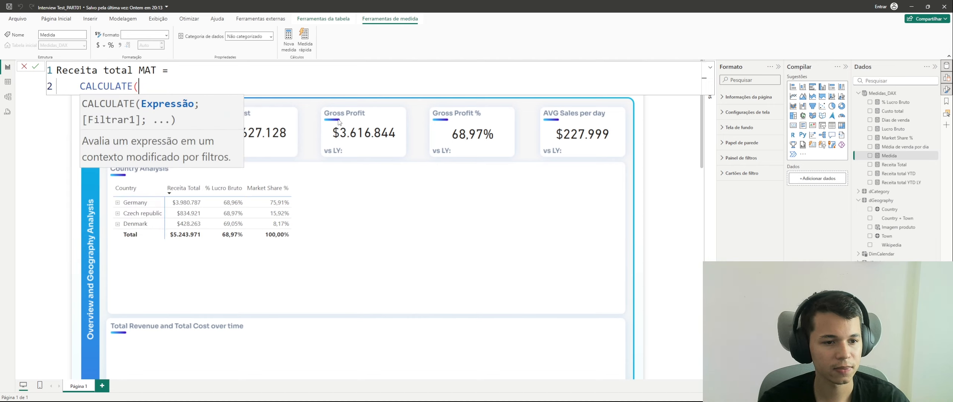
{"action": "key", "text": "shift+Return"}
{"action": "left_click", "coordinate": [252, 81]}
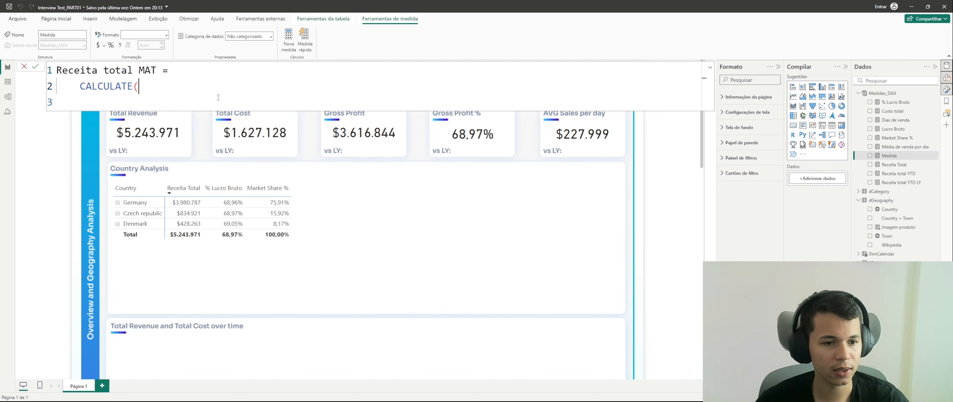
{"action": "type", "text": "RE"}
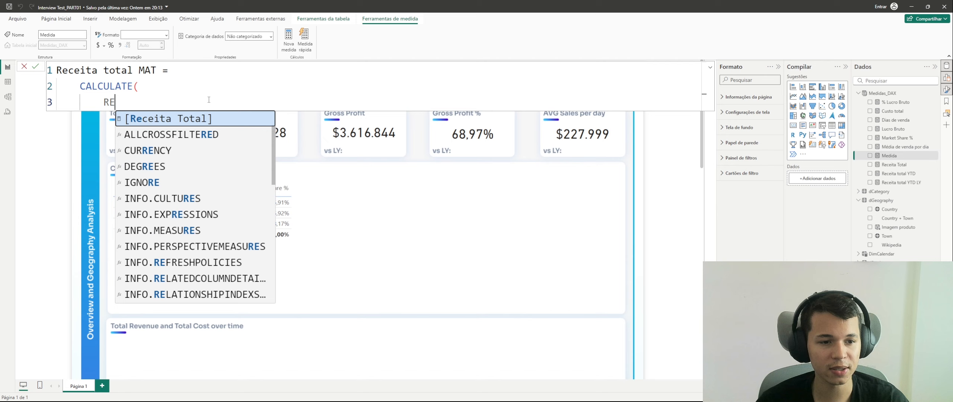
{"action": "key", "text": "Tab"}
{"action": "type", "text": ";"}
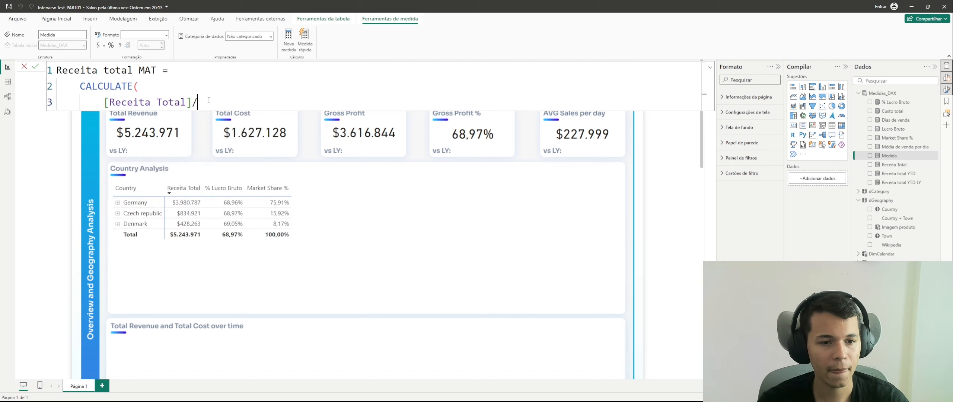
Add a DATESINPERIOD filter on a new line of the CALCULATE function, with DimCalendar[Date] as its dates argument.
{"action": "key", "text": "shift+Return"}
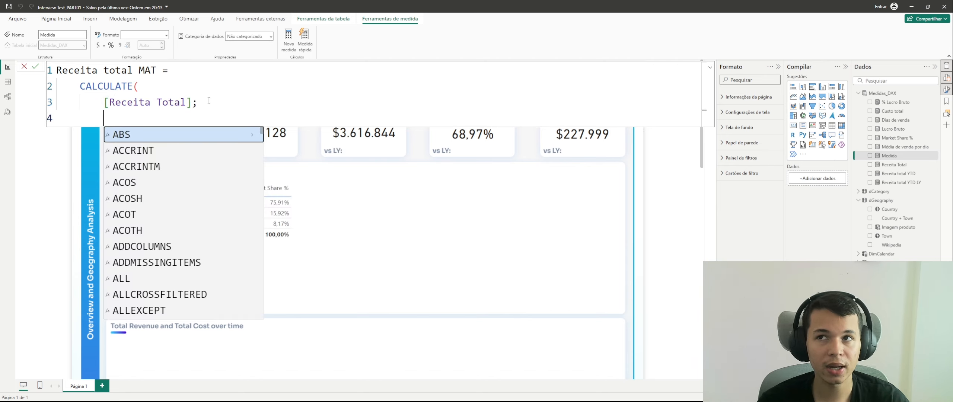
{"action": "type", "text": "DATES"}
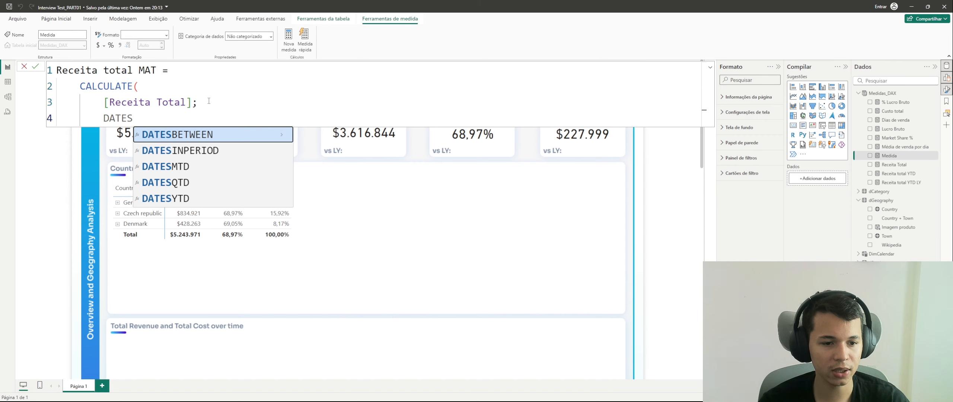
{"action": "key", "text": "Down"}
{"action": "key", "text": "Tab"}
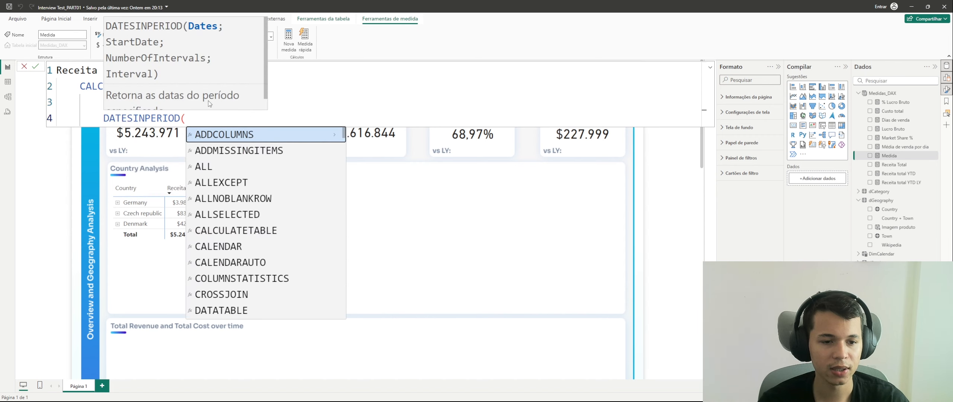
{"action": "key", "text": "shift+Return"}
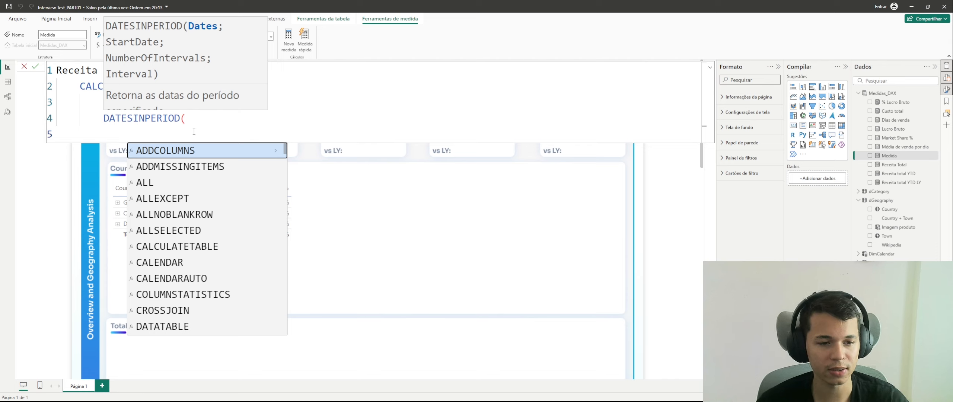
{"action": "type", "text": "DIM"}
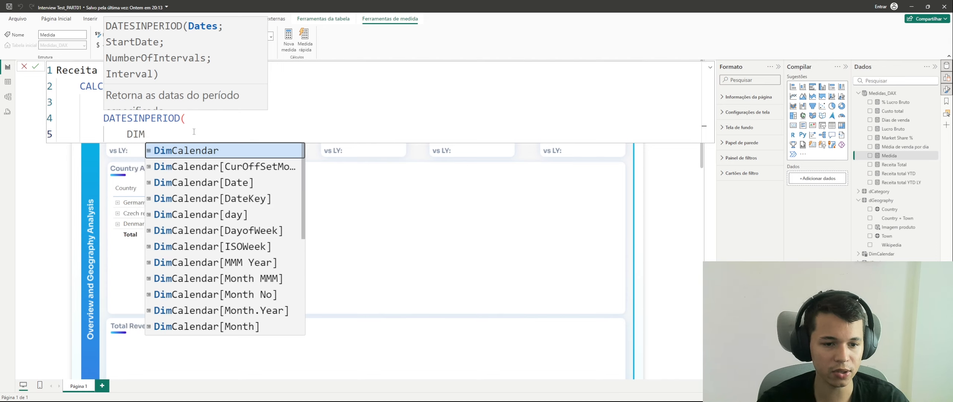
{"action": "key", "text": "Down"}
{"action": "key", "text": "Down"}
{"action": "key", "text": "Tab"}
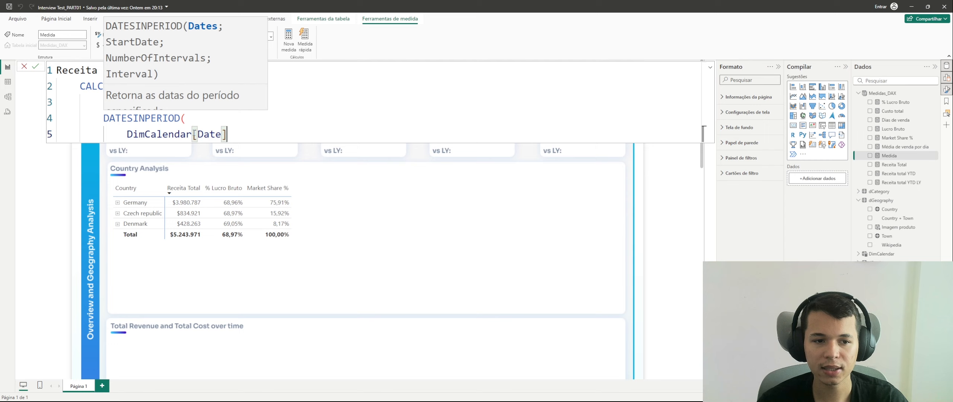
{"action": "type", "text": ";"}
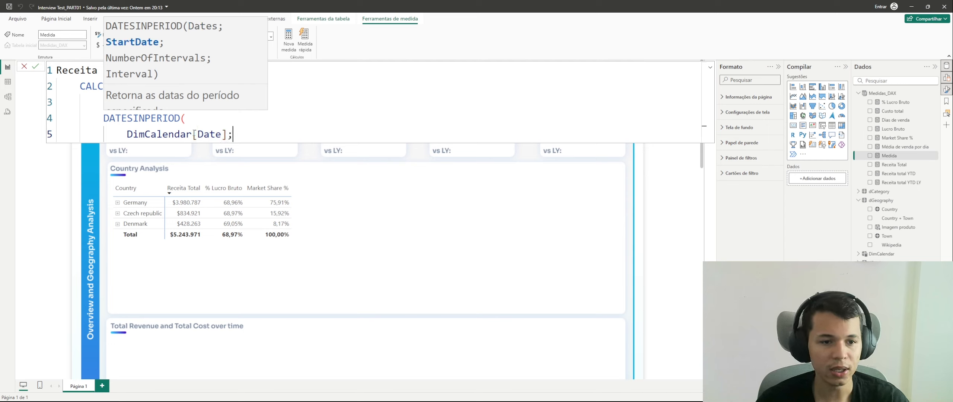
Set the start date of DATESINPERIOD to LASTDATE(DimCalendar[Date]) on its own line.
{"action": "key", "text": "shift+Return"}
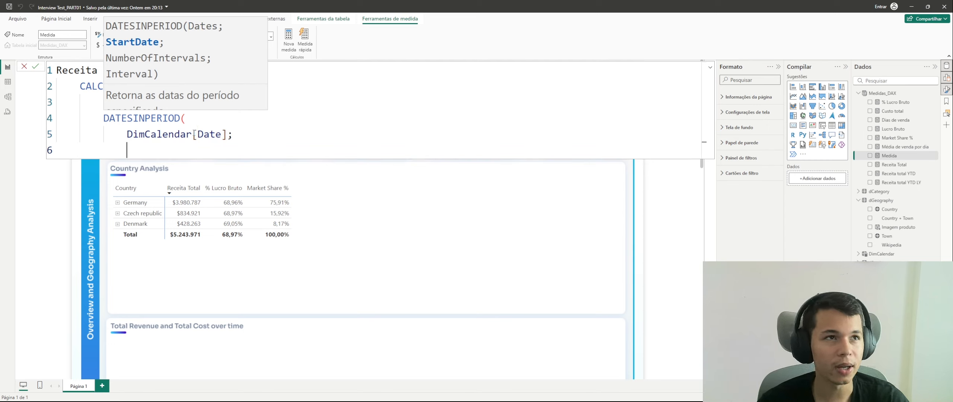
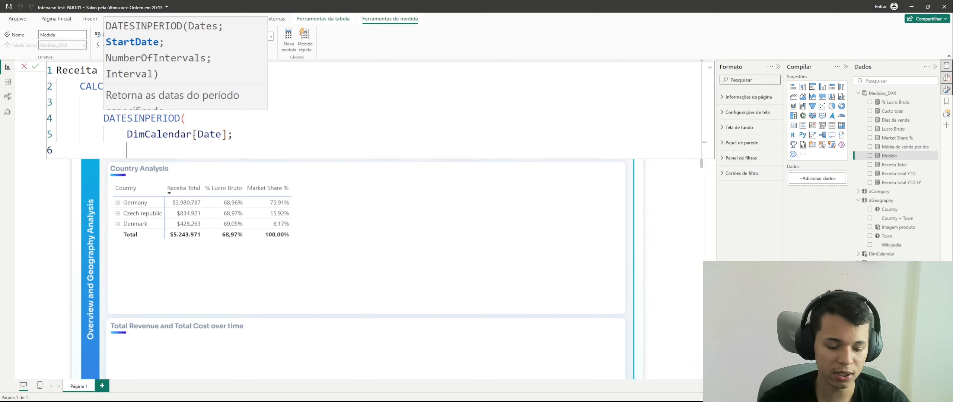
{"action": "type", "text": "LASTDATE("}
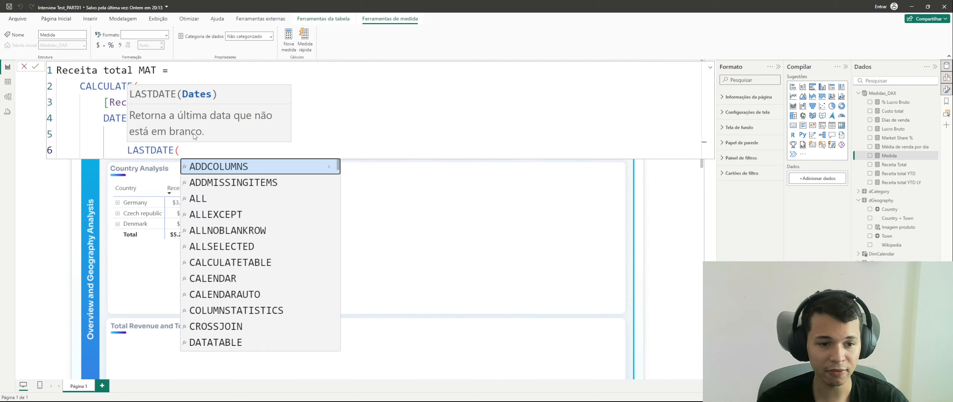
{"action": "type", "text": "DIM"}
{"action": "key", "text": "Down"}
{"action": "key", "text": "Down"}
{"action": "key", "text": "Tab"}
{"action": "type", "text": ")"}
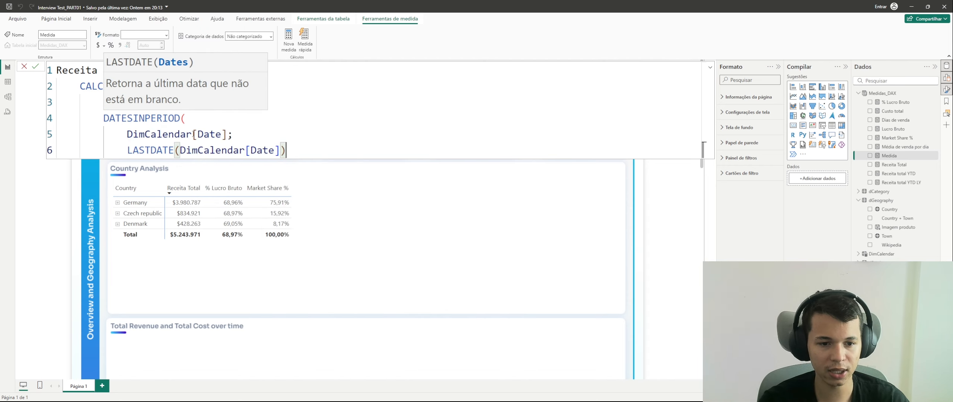
{"action": "type", "text": ";"}
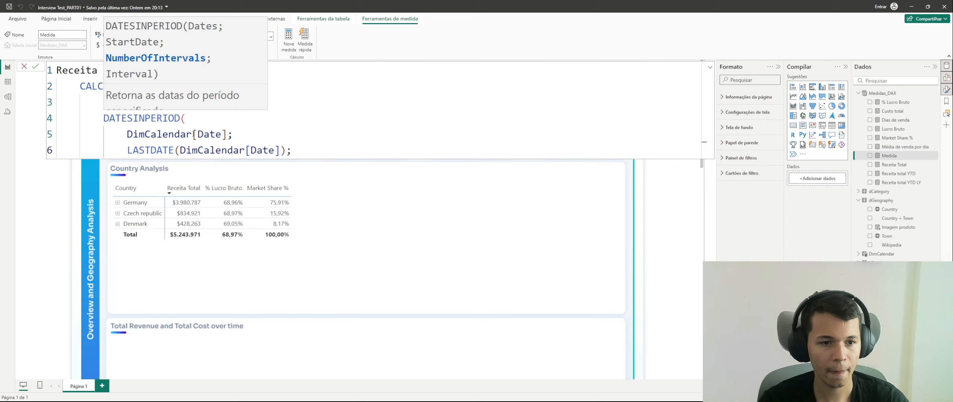
Complete DATESINPERIOD with -12 intervals of MONTH, and close both it and CALCULATE on separate lines.
{"action": "key", "text": "Return"}
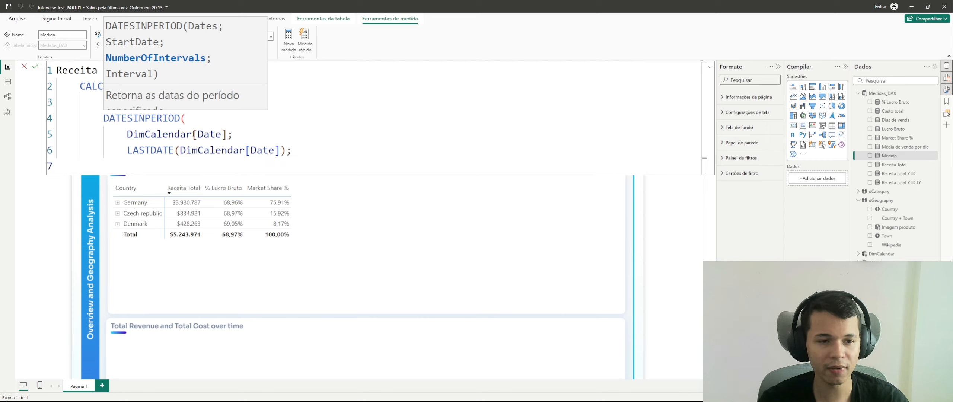
{"action": "type", "text": "-12"}
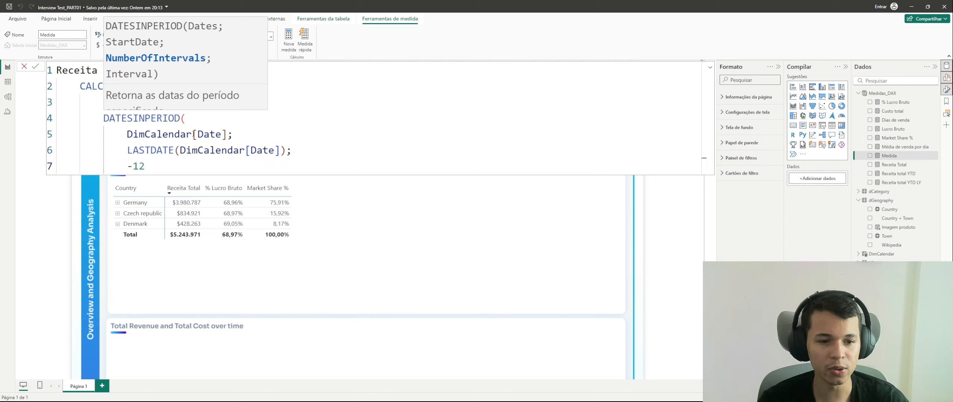
{"action": "type", "text": ";"}
{"action": "key", "text": "Return"}
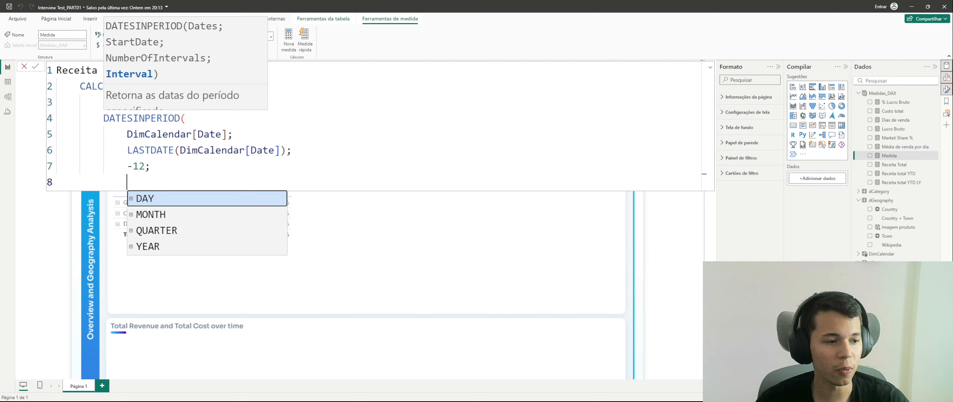
{"action": "key", "text": "Escape"}
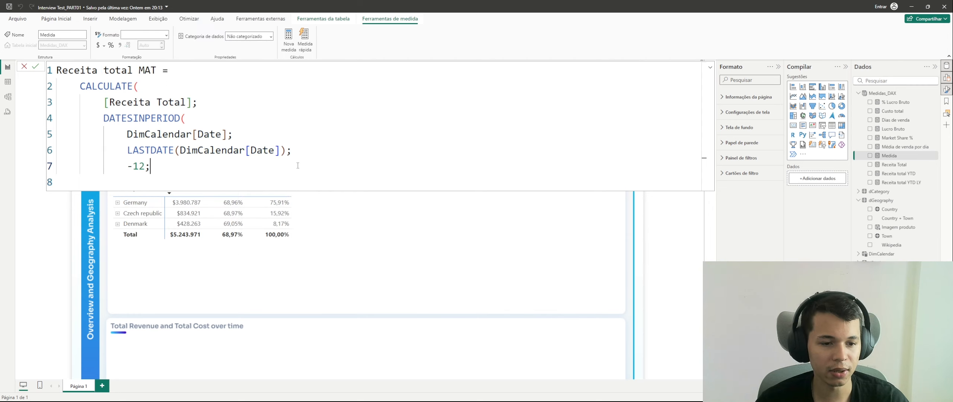
{"action": "type", "text": "MONTH"}
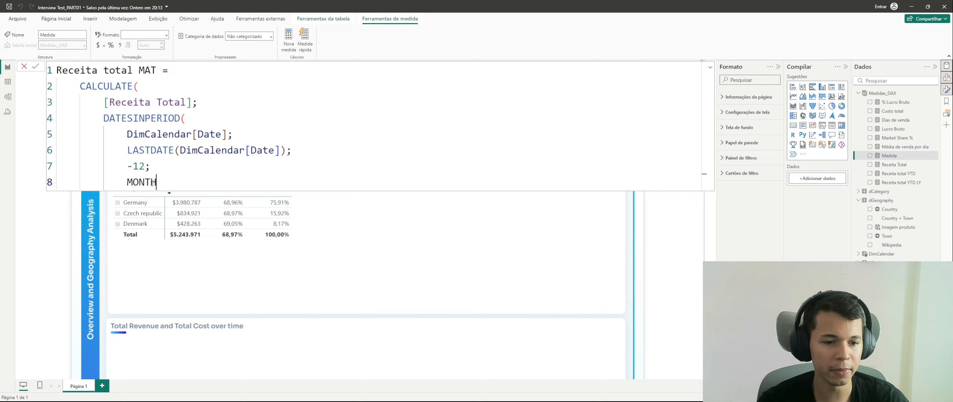
{"action": "key", "text": "Return"}
{"action": "type", "text": ")"}
{"action": "key", "text": "Return"}
{"action": "type", "text": ")"}
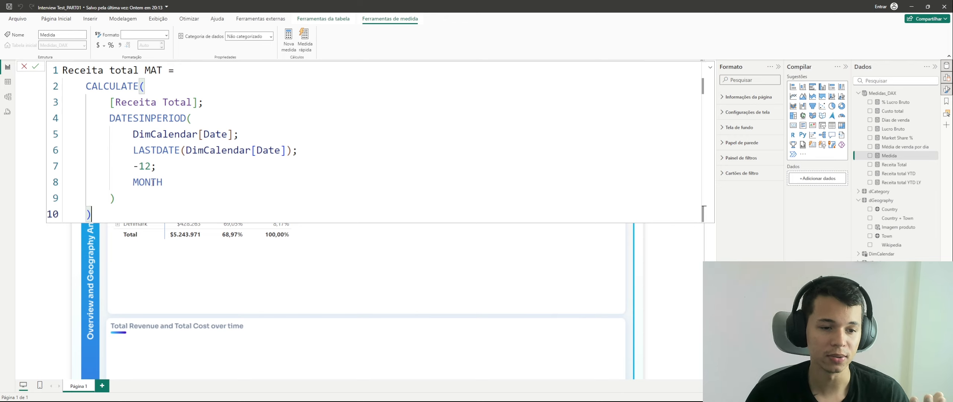
Review the DATESINPERIOD arguments in the Receita total MAT formula and commit the measure.
{"action": "left_click", "coordinate": [191, 135]}
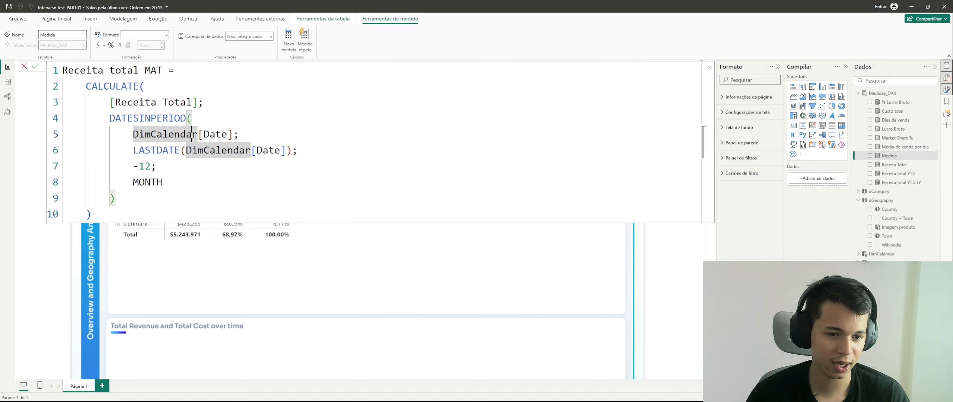
{"action": "left_click", "coordinate": [239, 135]}
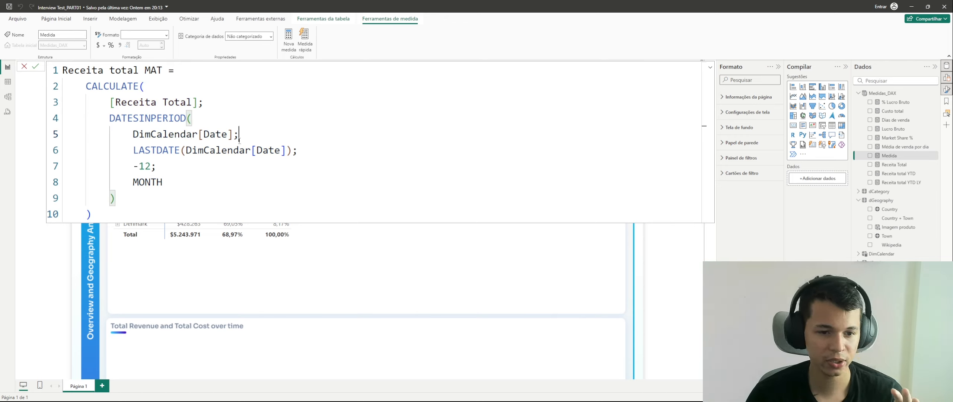
{"action": "double_click", "coordinate": [137, 150]}
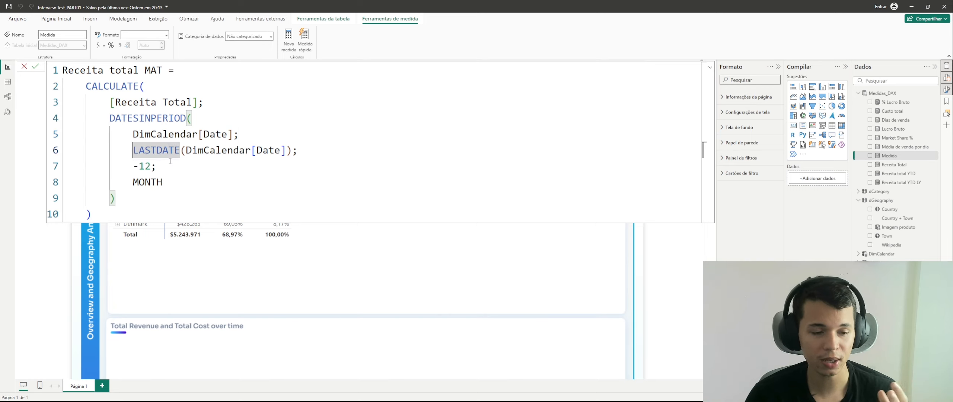
{"action": "double_click", "coordinate": [148, 167]}
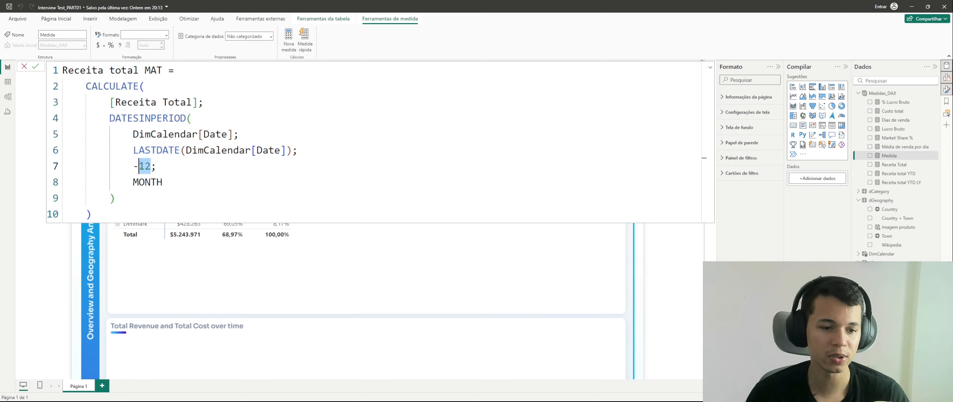
{"action": "left_click", "coordinate": [124, 198]}
{"action": "left_click", "coordinate": [125, 214]}
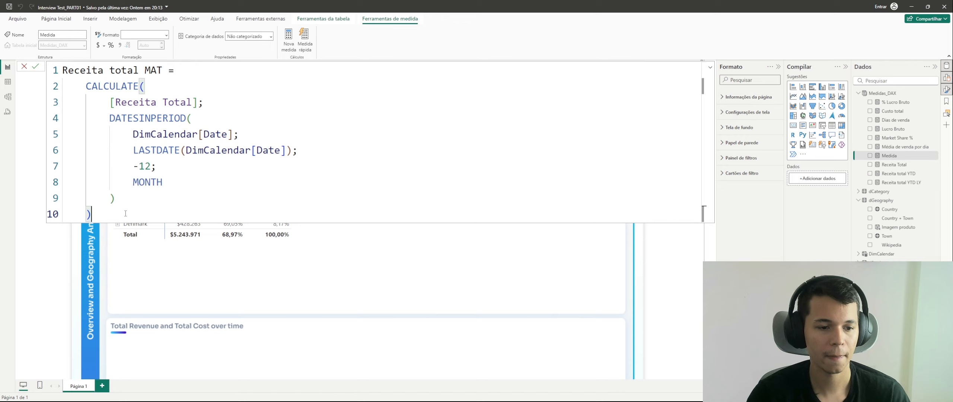
{"action": "key", "text": "Return"}
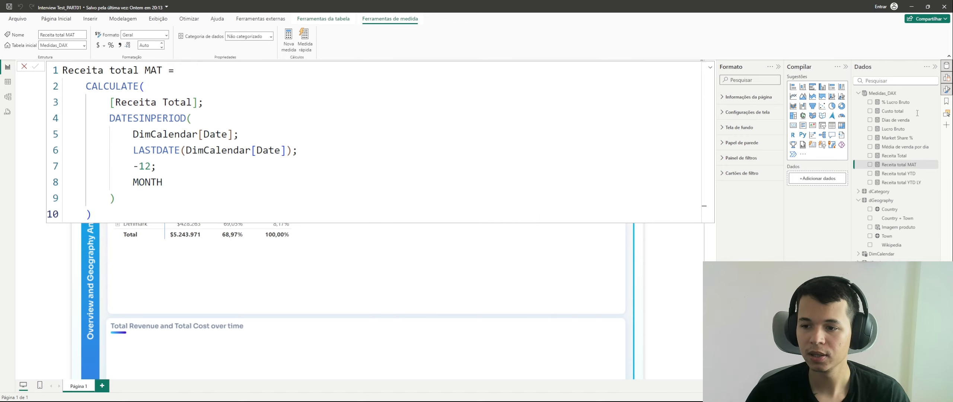
Create a new measure in the Medidas_DAX table named Receita total MTD, with its formula starting on a new line.
{"action": "right_click", "coordinate": [892, 93]}
{"action": "left_click", "coordinate": [867, 107]}
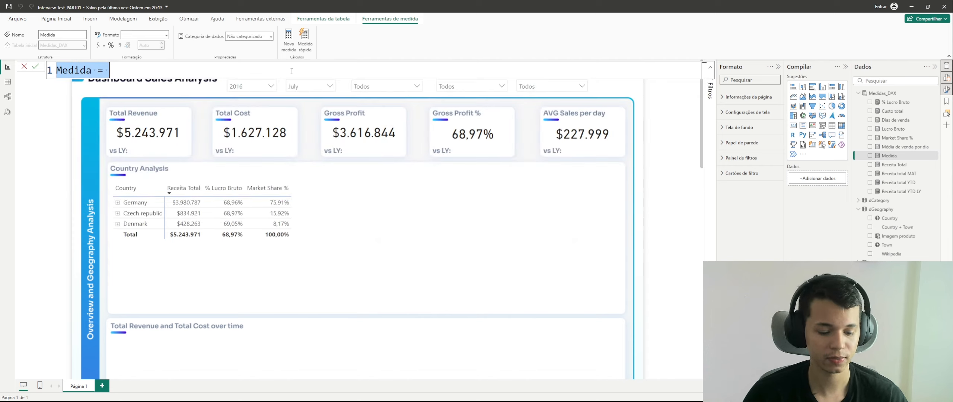
{"action": "type", "text": "Receita"}
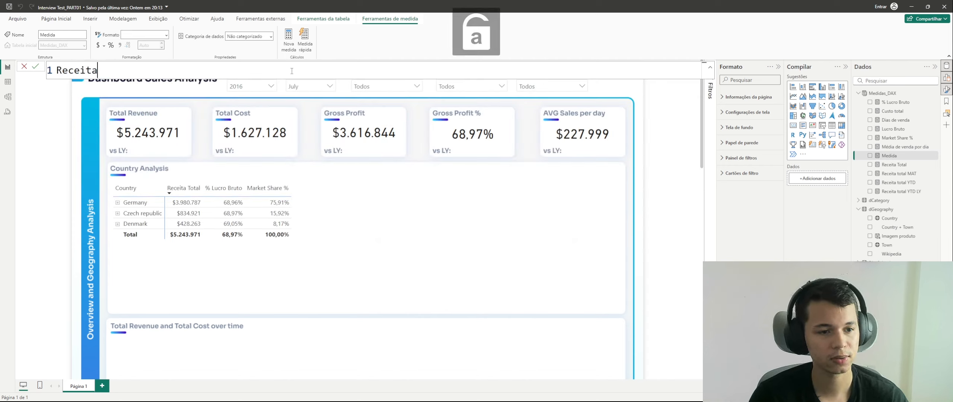
{"action": "type", "text": " total MTD ="}
{"action": "key", "text": "shift+Return"}
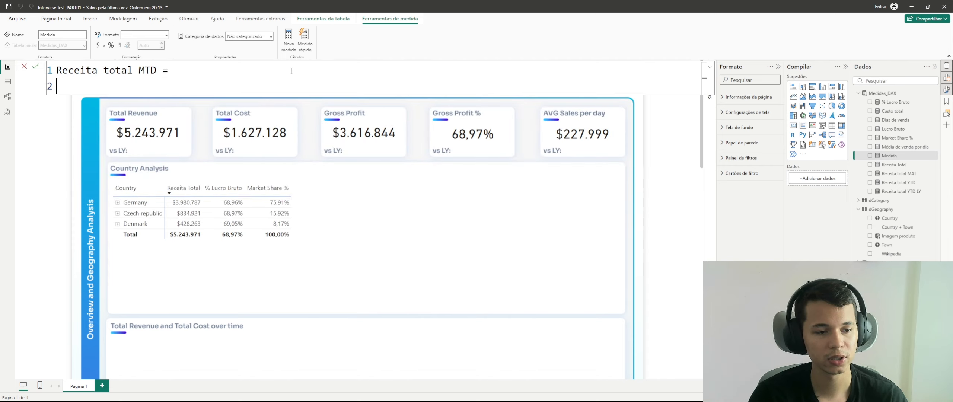
Begin the Receita total MTD formula with an indented CALCULATE function that evaluates [Receita Total] on its own line.
{"action": "key", "text": "Tab"}
{"action": "type", "text": "C"}
{"action": "key", "text": "Tab"}
{"action": "key", "text": "shift+Return"}
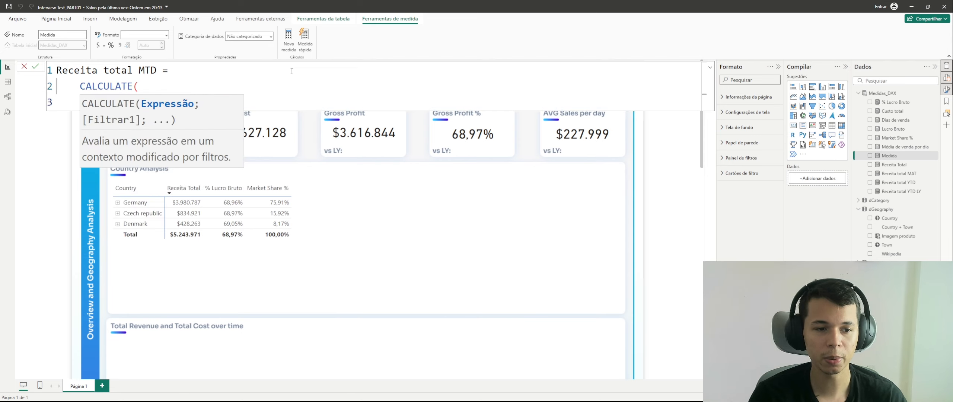
{"action": "key", "text": "Tab"}
{"action": "type", "text": "RECE"}
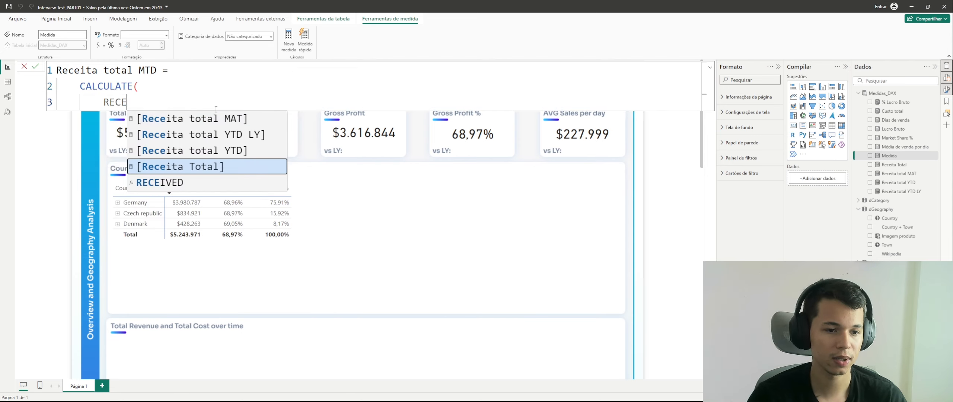
{"action": "key", "text": "Tab"}
{"action": "type", "text": ";"}
{"action": "key", "text": "shift+Return"}
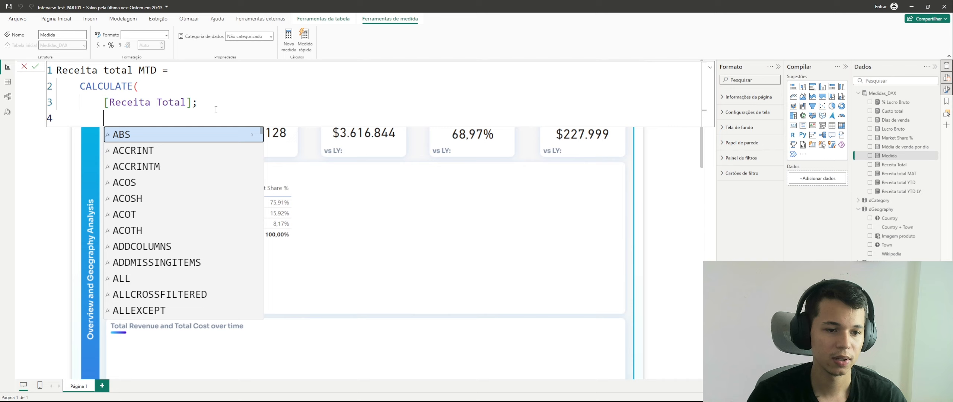
Add DATESMTD(DimCalendar[Date]) as the CALCULATE filter, close the function on a new line and commit the measure.
{"action": "type", "text": "DATES"}
{"action": "key", "text": "Down"}
{"action": "key", "text": "Down"}
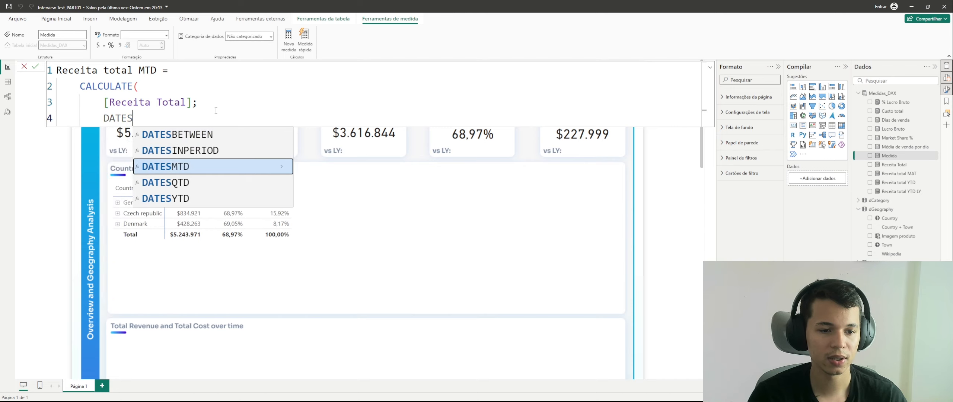
{"action": "key", "text": "Tab"}
{"action": "type", "text": "DIMC"}
{"action": "key", "text": "Down"}
{"action": "key", "text": "Down"}
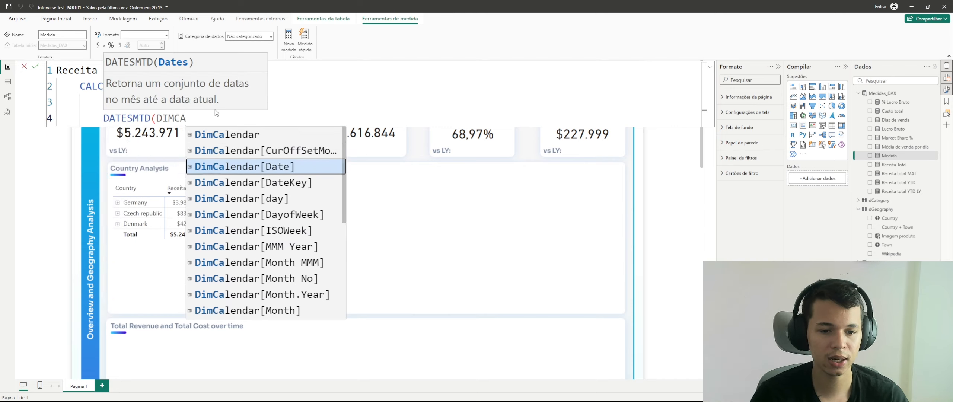
{"action": "key", "text": "Tab"}
{"action": "type", "text": ")"}
{"action": "key", "text": "shift+Return"}
{"action": "type", "text": ")"}
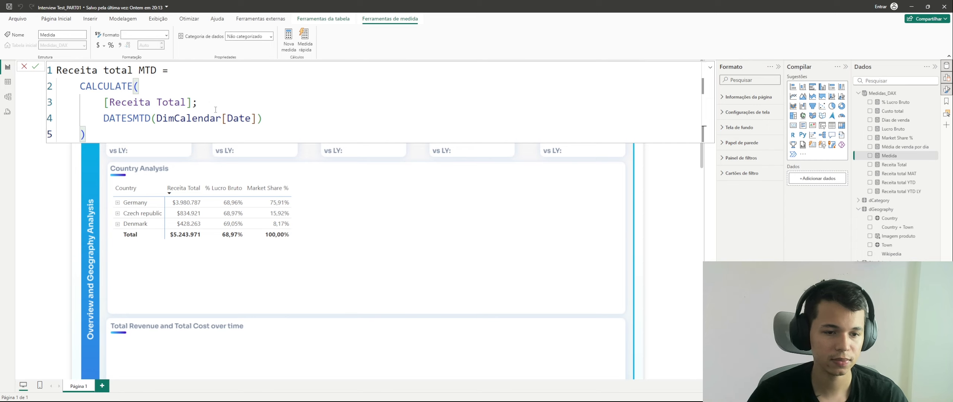
{"action": "key", "text": "Return"}
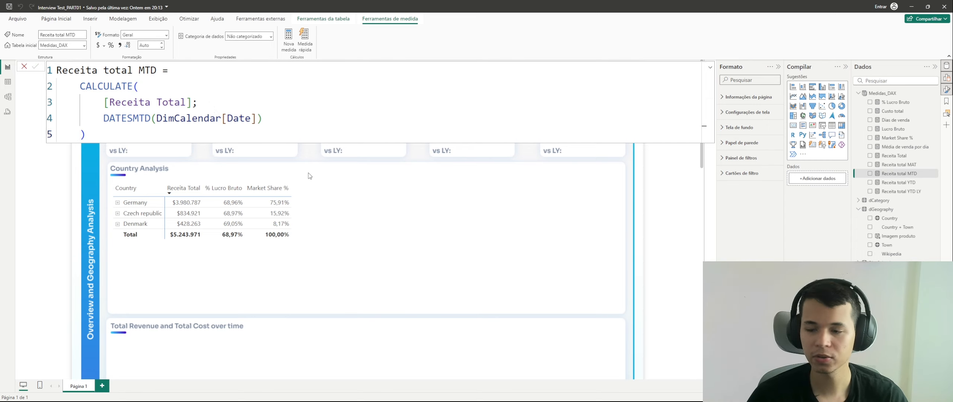
{"action": "mouse_move", "coordinate": [439, 399]}
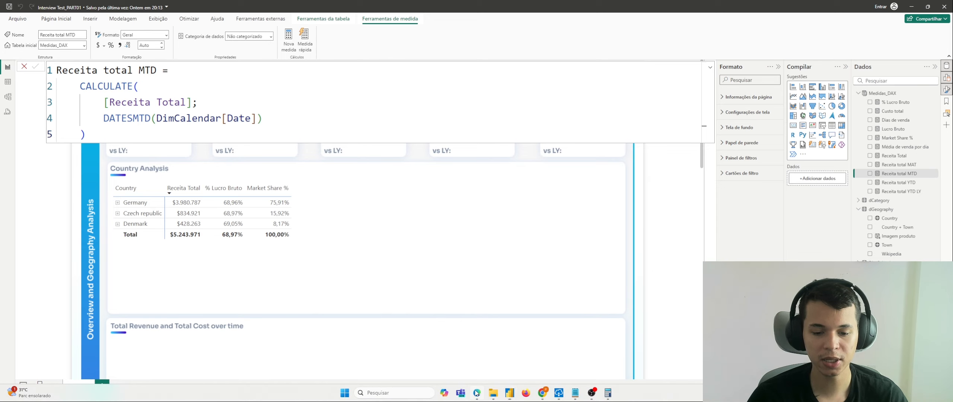
{"action": "left_click", "coordinate": [477, 393]}
{"action": "left_click", "coordinate": [477, 393]}
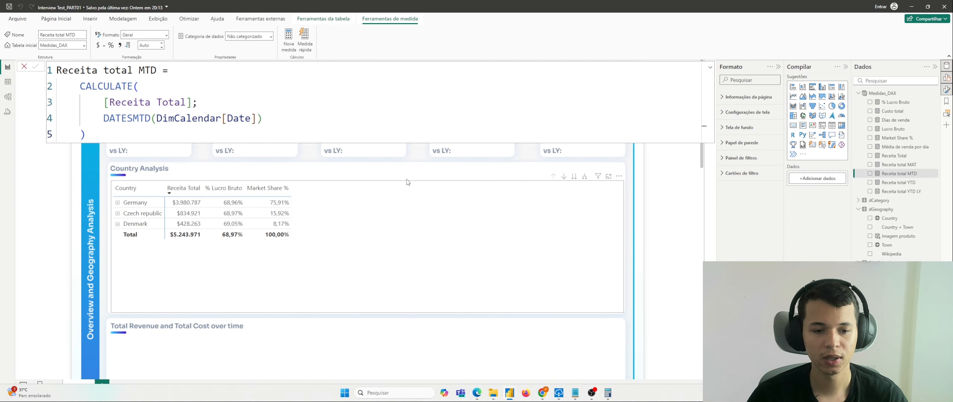
Add the Receita total YTD and Receita total YTD LY measures to the Country Analysis matrix.
{"action": "left_click", "coordinate": [417, 228]}
{"action": "left_click", "coordinate": [418, 231]}
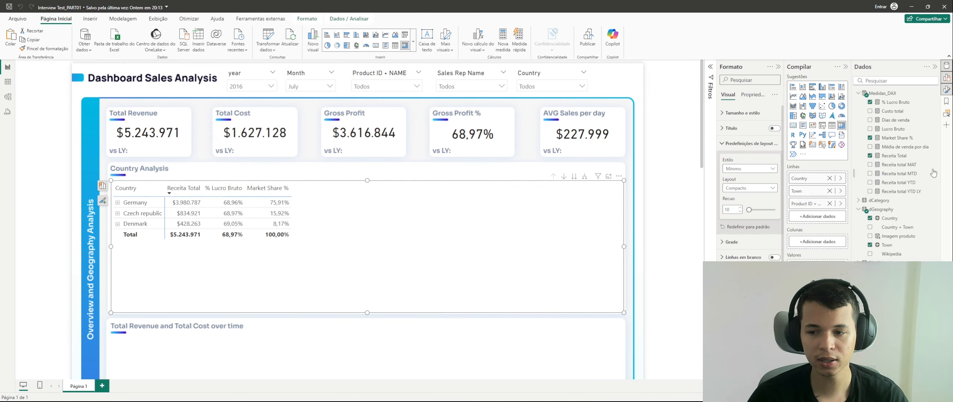
{"action": "left_click", "coordinate": [870, 182]}
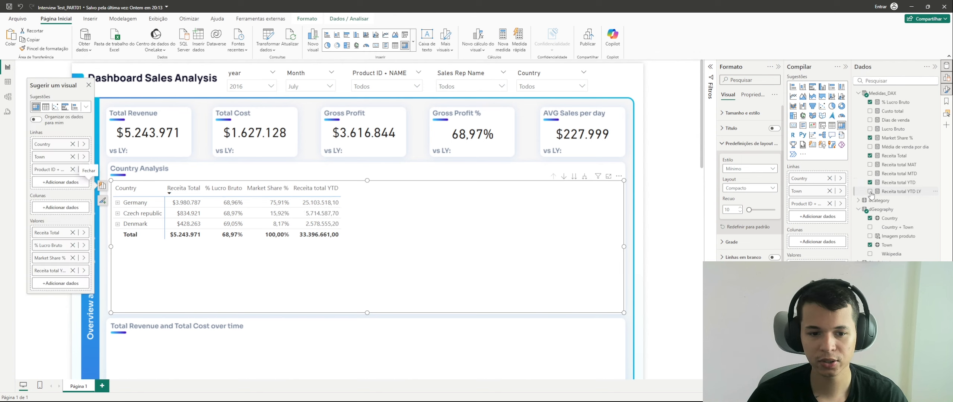
{"action": "left_click", "coordinate": [870, 191]}
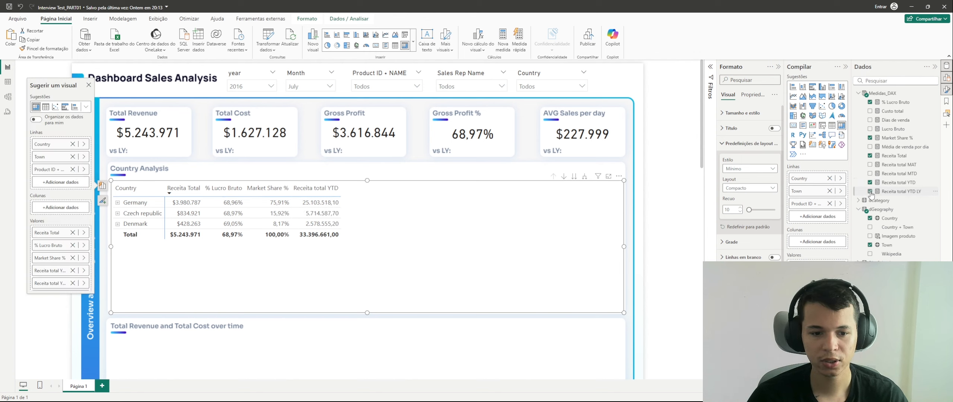
Format the Receita total YTD measure with 0 decimal places and a thousands separator.
{"action": "left_click", "coordinate": [903, 182]}
{"action": "left_click", "coordinate": [149, 47]}
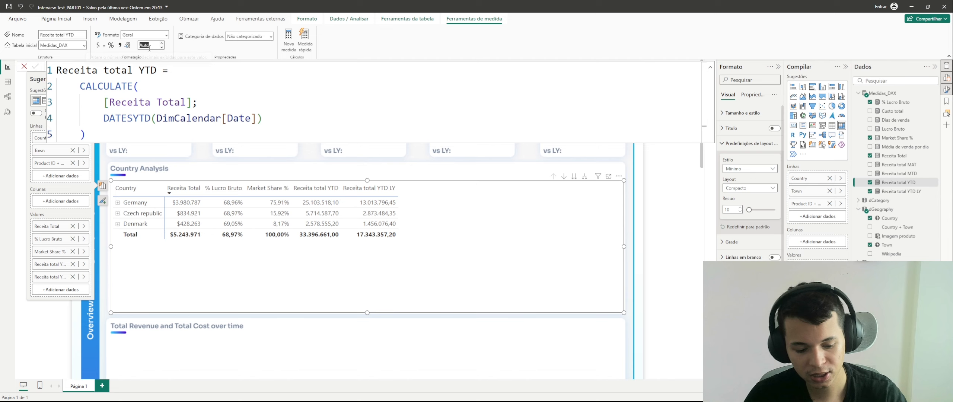
{"action": "left_click", "coordinate": [149, 47]}
{"action": "double_click", "coordinate": [149, 49]}
{"action": "type", "text": "0"}
{"action": "key", "text": "Return"}
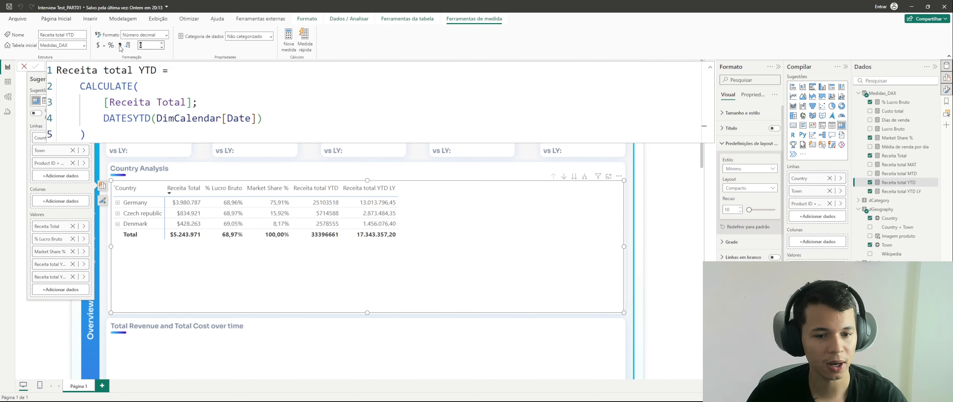
{"action": "left_click", "coordinate": [120, 46]}
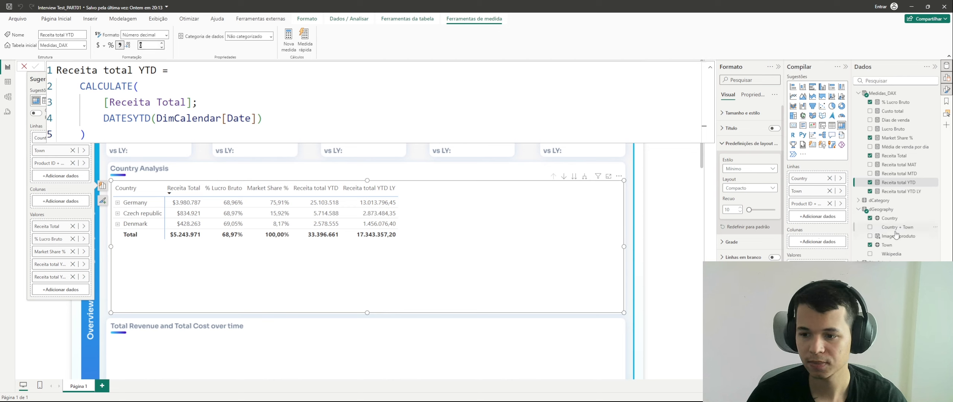
Format the Receita total YTD LY measure with 0 decimal places and a thousands separator, then deselect the matrix.
{"action": "left_click", "coordinate": [901, 191]}
{"action": "double_click", "coordinate": [150, 45]}
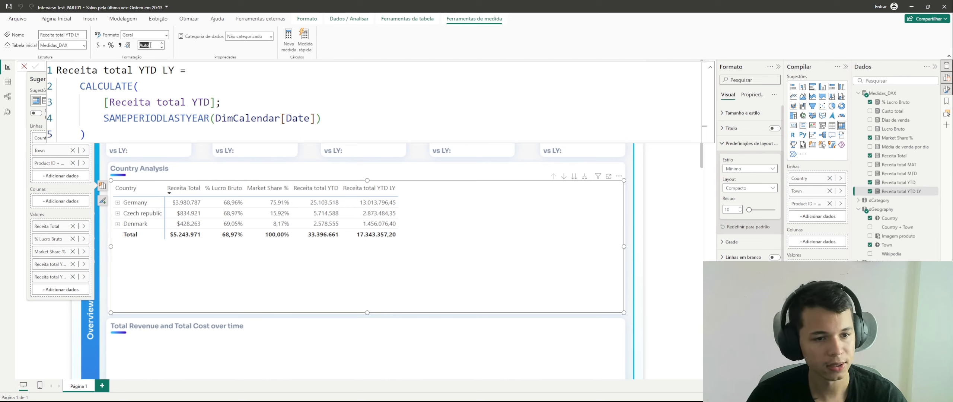
{"action": "type", "text": "0"}
{"action": "key", "text": "Return"}
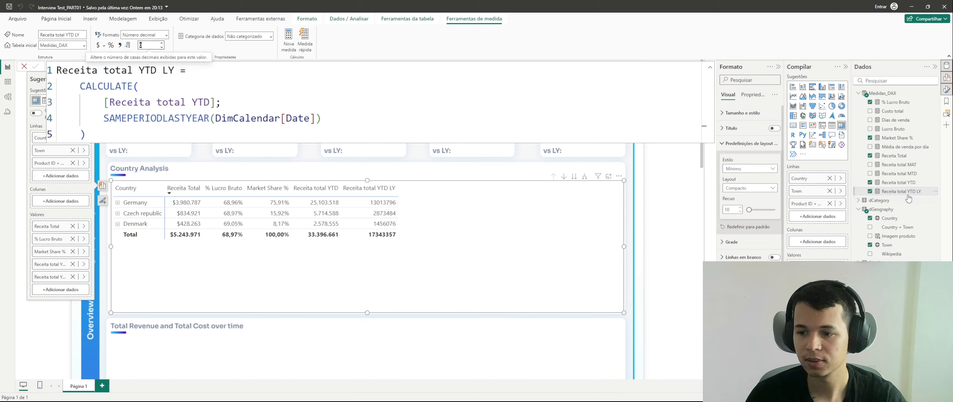
{"action": "left_click", "coordinate": [120, 45]}
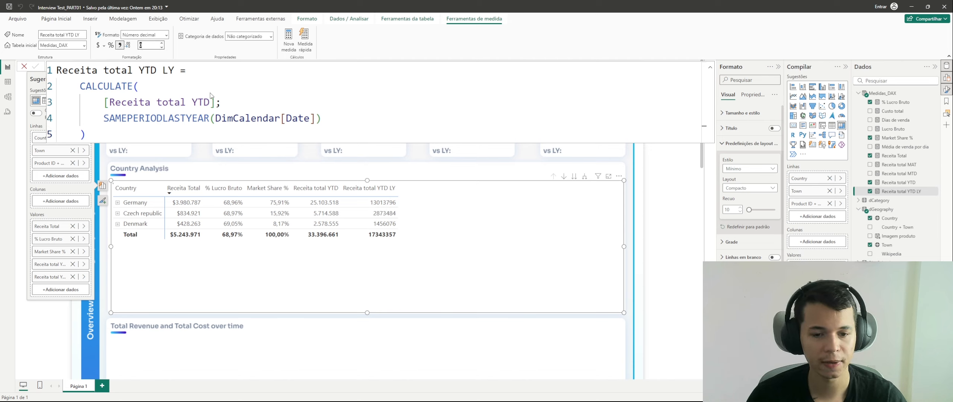
{"action": "left_click", "coordinate": [420, 168]}
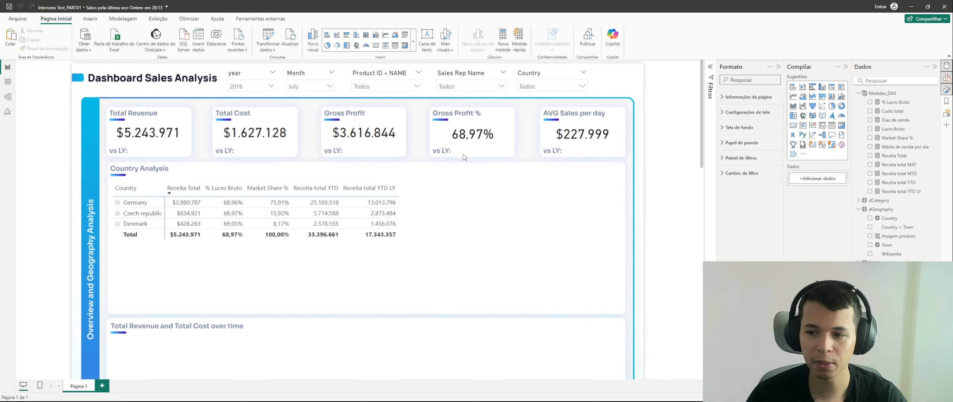
{"action": "scroll", "coordinate": [451, 171], "scroll_direction": "down", "scroll_amount": 3}
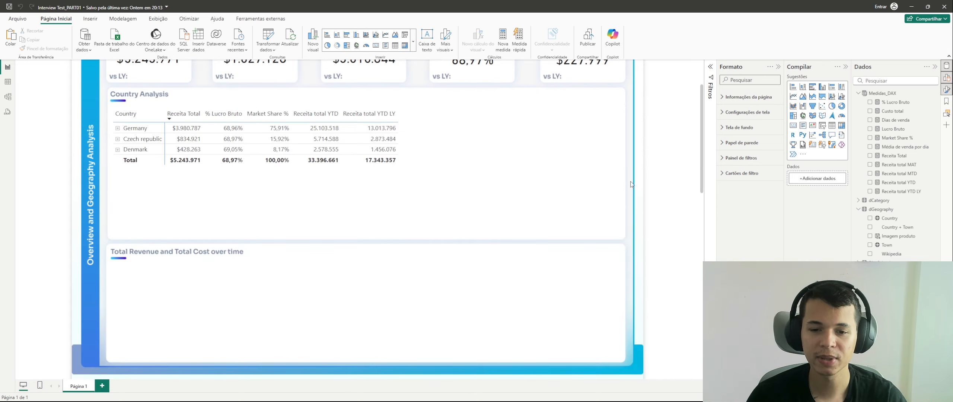
{"action": "scroll", "coordinate": [631, 184], "scroll_direction": "up", "scroll_amount": 4}
{"action": "scroll", "coordinate": [563, 153], "scroll_direction": "down", "scroll_amount": 2}
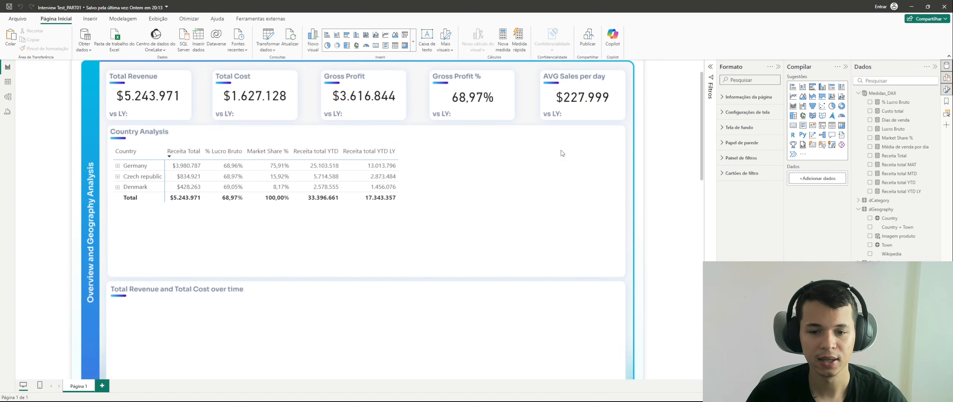
{"action": "scroll", "coordinate": [562, 154], "scroll_direction": "down", "scroll_amount": 6}
{"action": "scroll", "coordinate": [611, 213], "scroll_direction": "up", "scroll_amount": 5}
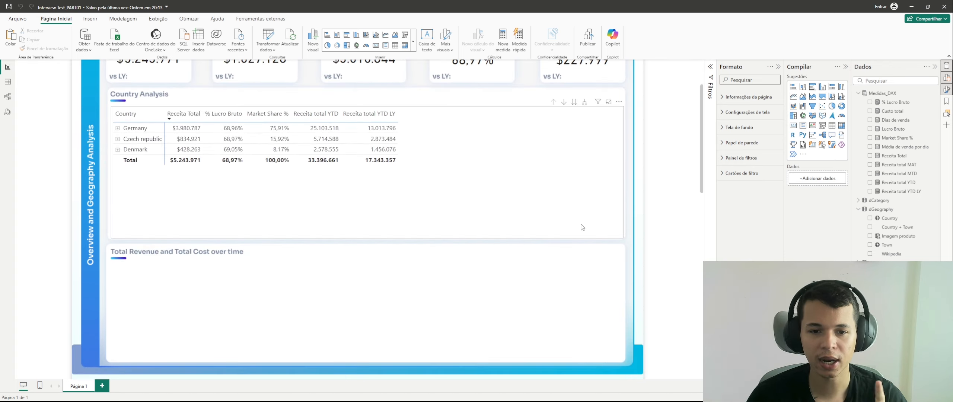
{"action": "scroll", "coordinate": [561, 219], "scroll_direction": "up", "scroll_amount": 4}
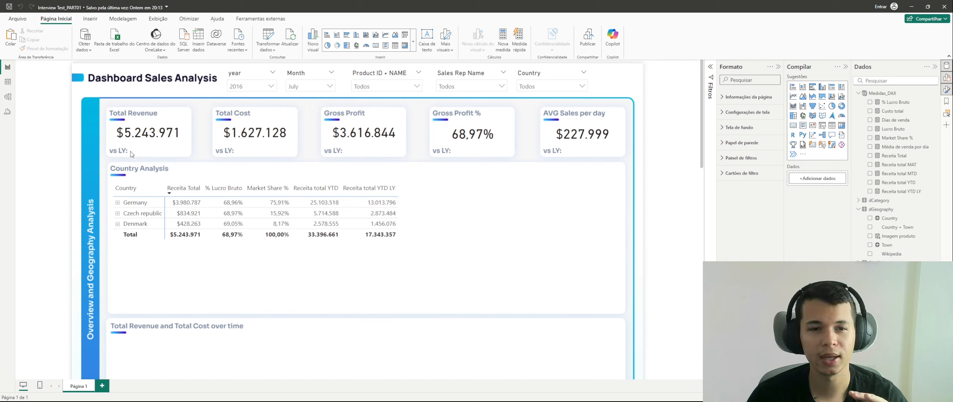
Create a new measure in the Medidas_DAX table named Receita total LY, with its formula starting on a new line.
{"action": "right_click", "coordinate": [889, 98]}
{"action": "left_click", "coordinate": [882, 110]}
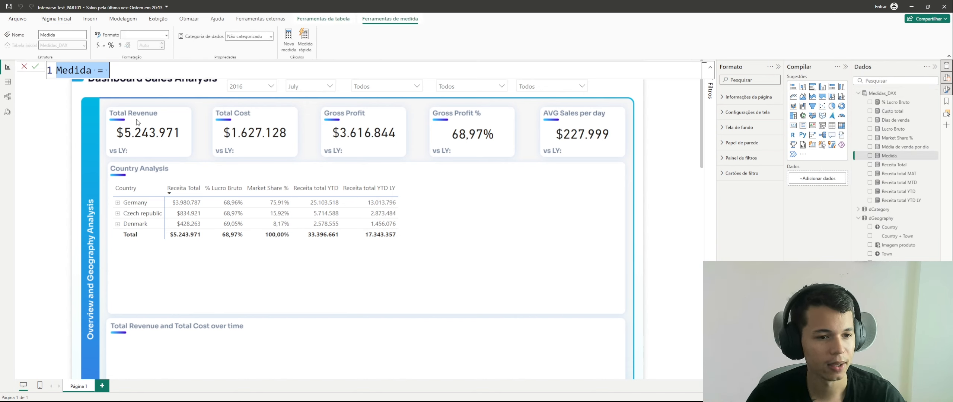
{"action": "key", "text": "Caps_Lock"}
{"action": "type", "text": "rec"}
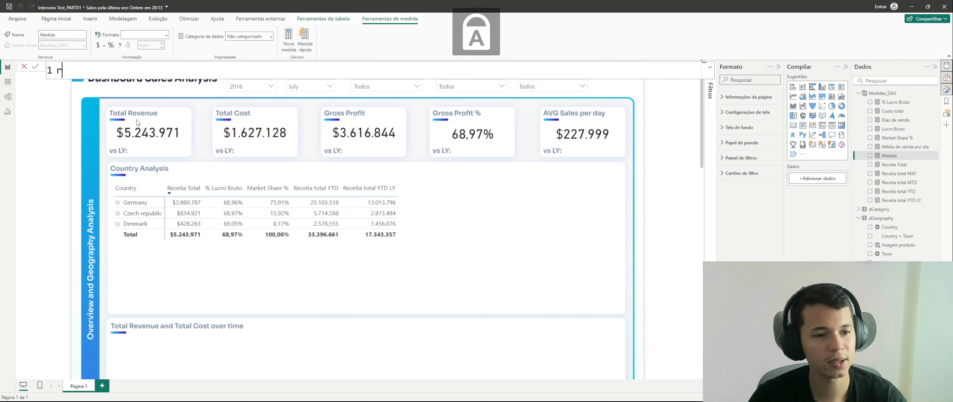
{"action": "key", "text": "BackSpace"}
{"action": "key", "text": "BackSpace"}
{"action": "key", "text": "BackSpace"}
{"action": "key", "text": "Caps_Lock"}
{"action": "type", "text": "RE"}
{"action": "key", "text": "BackSpace"}
{"action": "key", "text": "BackSpace"}
{"action": "type", "text": "R"}
{"action": "key", "text": "Caps_Lock"}
{"action": "type", "text": "e"}
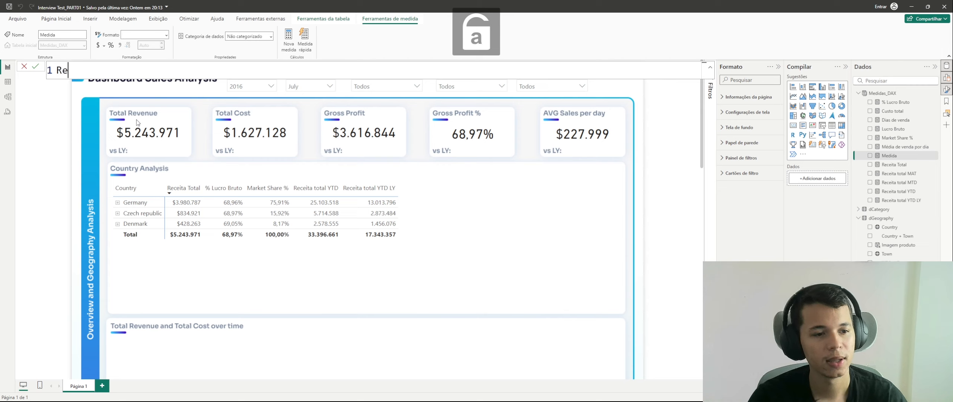
{"action": "type", "text": "ceita total"}
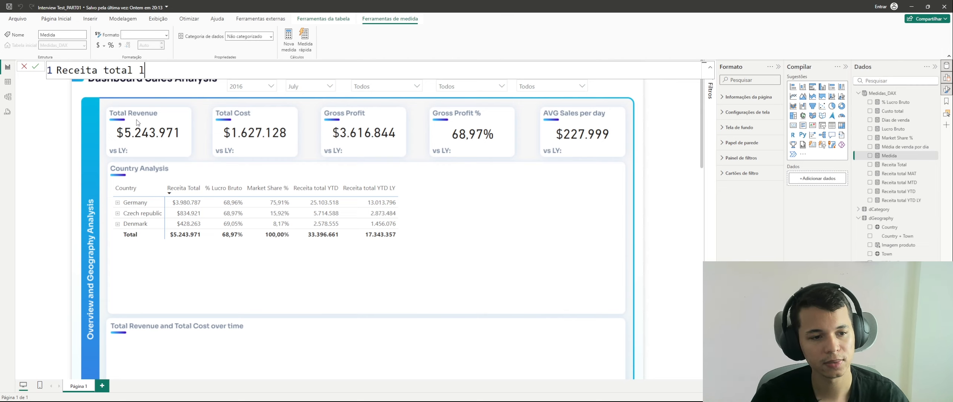
{"action": "key", "text": "Caps_Lock"}
{"action": "type", "text": "LY ="}
{"action": "key", "text": "shift+Return"}
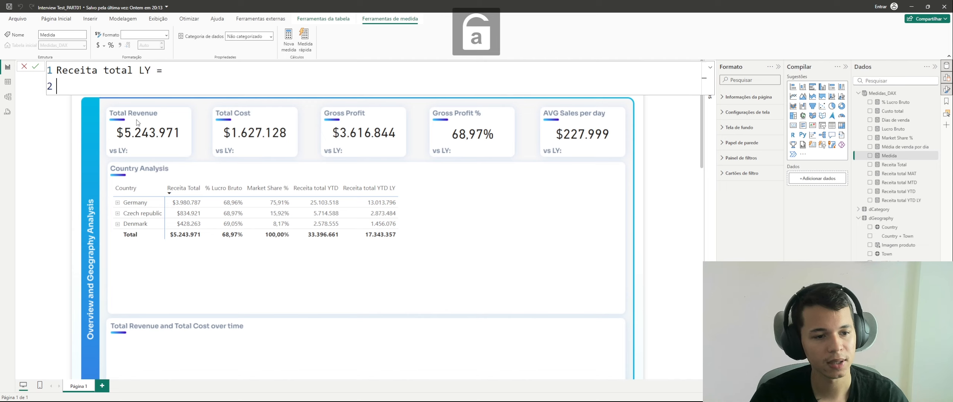
Start an indented CALCULATE function with [Receita Total] as its expression on a separate line.
{"action": "key", "text": "Caps_Lock"}
{"action": "key", "text": "Tab"}
{"action": "type", "text": "CAL"}
{"action": "key", "text": "Tab"}
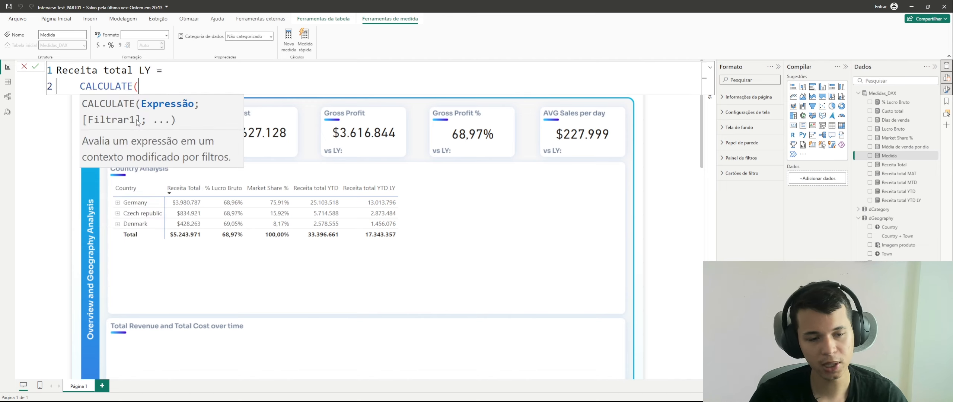
{"action": "key", "text": "shift+Return"}
{"action": "left_click", "coordinate": [174, 82]}
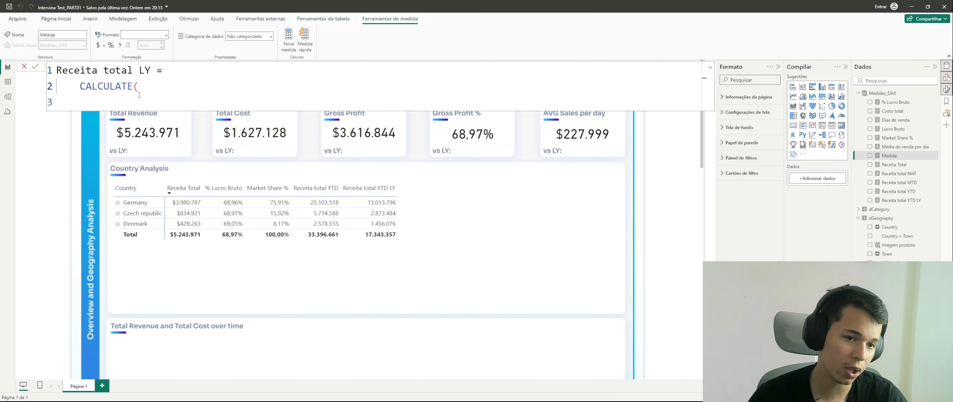
{"action": "key", "text": "Return"}
{"action": "key", "text": "Tab"}
{"action": "type", "text": "RECEI"}
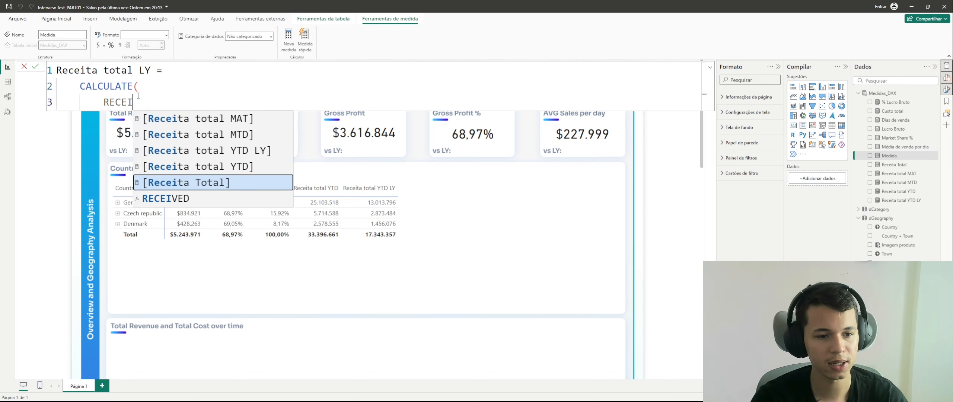
{"action": "key", "text": "Tab"}
{"action": "type", "text": ";"}
{"action": "key", "text": "Return"}
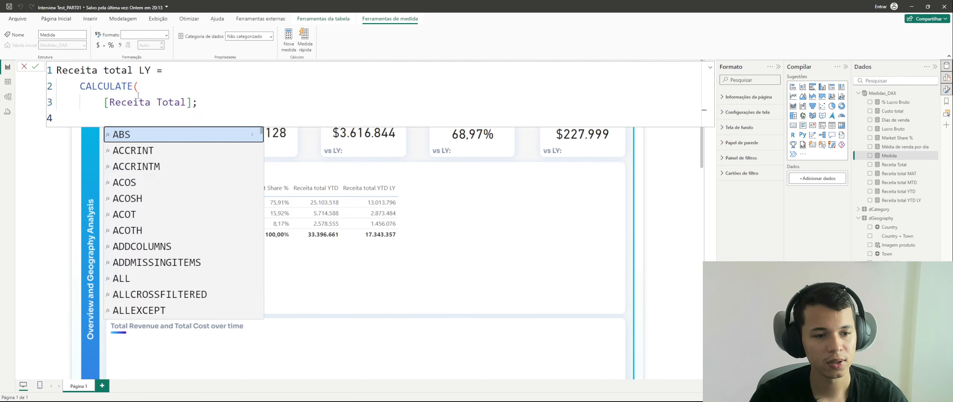
Add SAMEPERIODLASTYEAR(DimCalendar[Date]) as the CALCULATE filter, close the function on a new line and commit the measure.
{"action": "type", "text": "SAME"}
{"action": "key", "text": "Tab"}
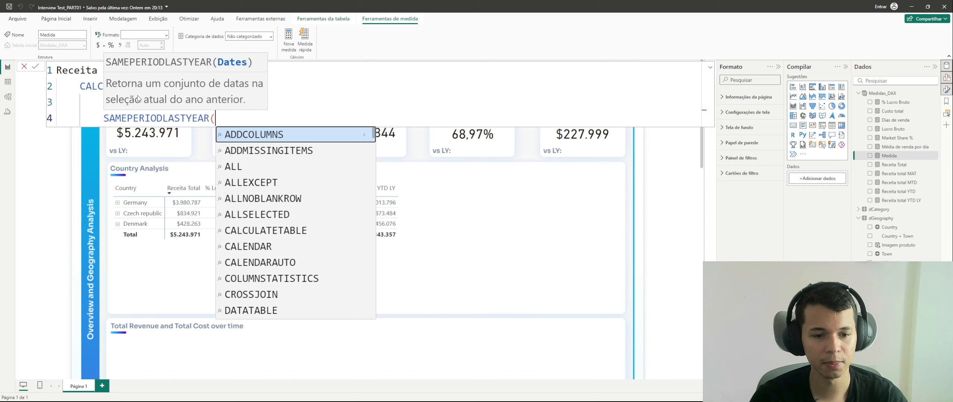
{"action": "type", "text": "DIM"}
{"action": "key", "text": "Down"}
{"action": "key", "text": "Down"}
{"action": "key", "text": "Tab"}
{"action": "type", "text": ")"}
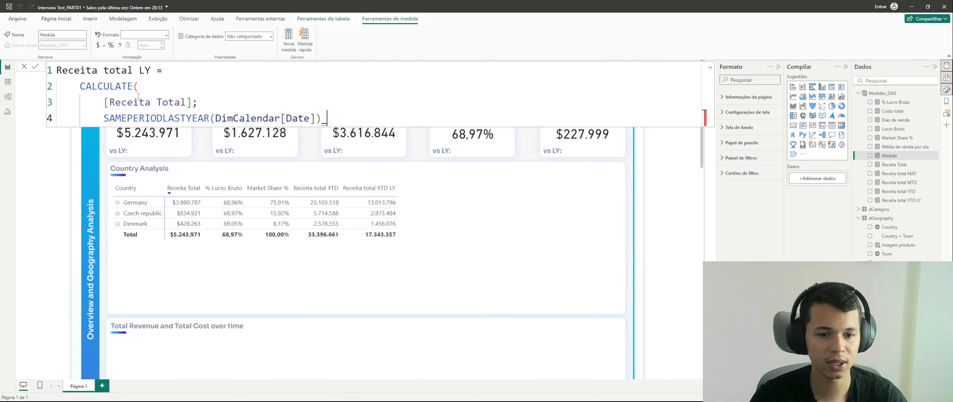
{"action": "key", "text": "Return"}
{"action": "type", "text": ")"}
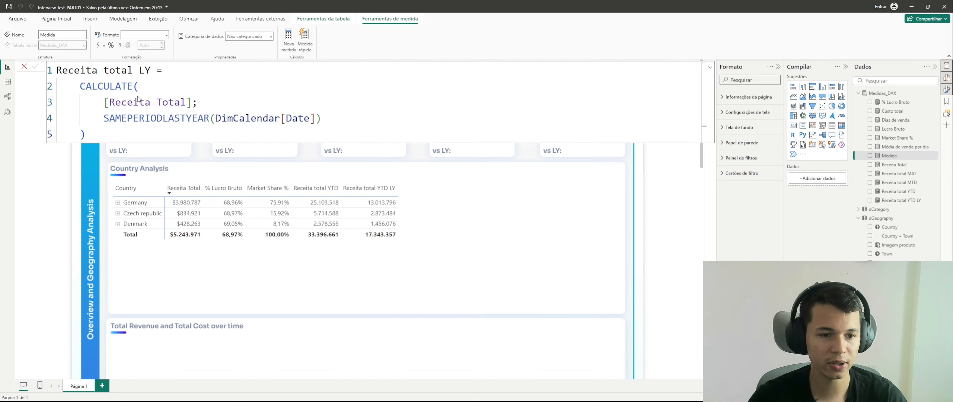
{"action": "key", "text": "Return"}
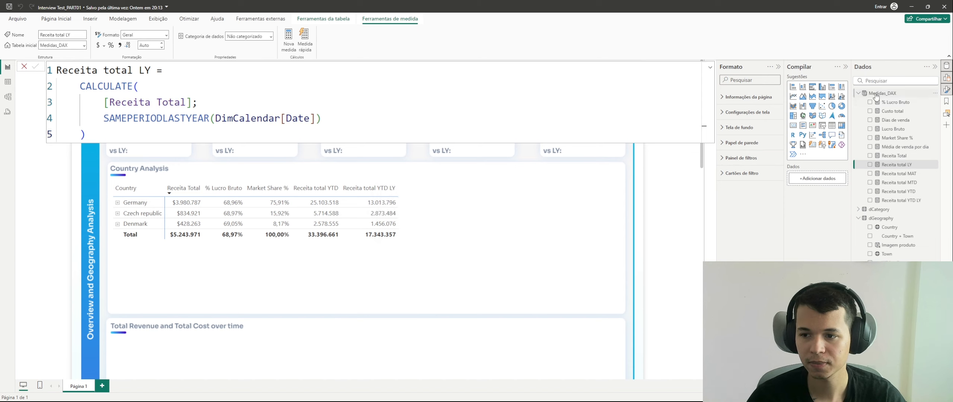
Create another measure in the Medidas_DAX table named Variation Receita total LY.
{"action": "left_click", "coordinate": [884, 110]}
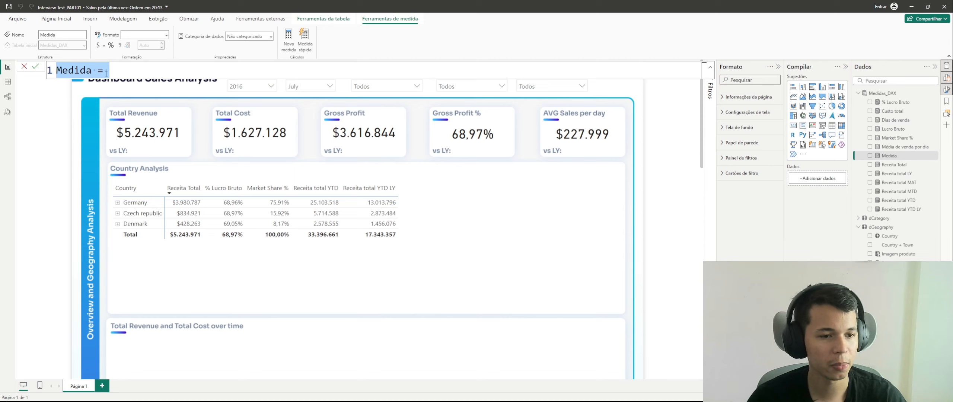
{"action": "key", "text": "Caps_Lock"}
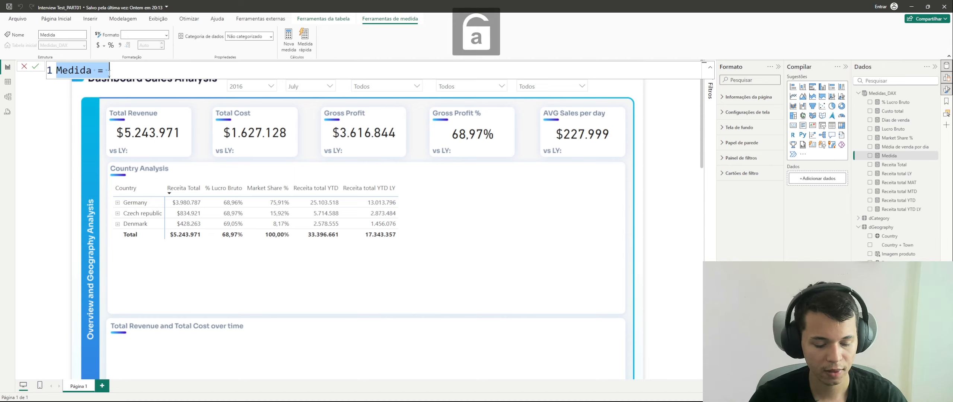
{"action": "type", "text": "r"}
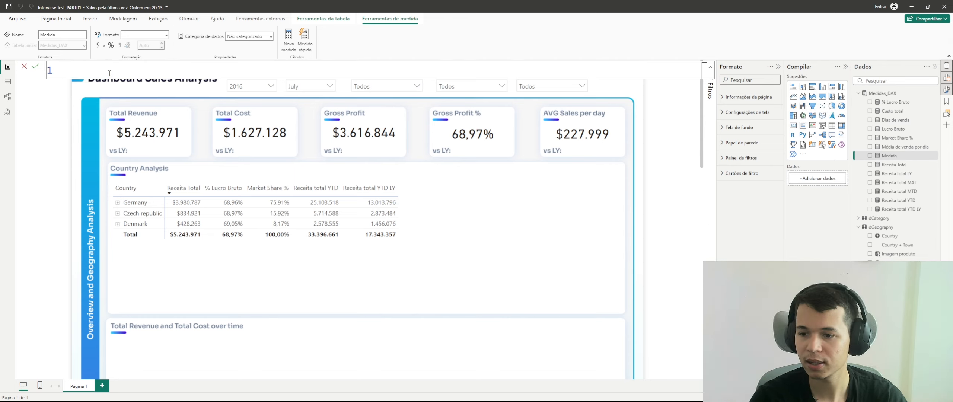
{"action": "key", "text": "Caps_Lock"}
{"action": "type", "text": "E"}
{"action": "key", "text": "BackSpace"}
{"action": "key", "text": "BackSpace"}
{"action": "type", "text": "V"}
{"action": "key", "text": "Caps_Lock"}
{"action": "type", "text": "ariat"}
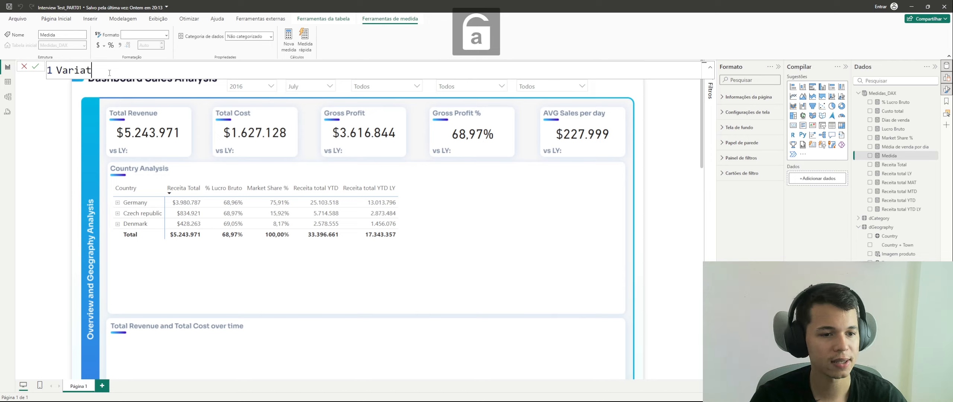
{"action": "type", "text": "ion"}
{"action": "key", "text": "Caps_Lock"}
{"action": "type", "text": "R"}
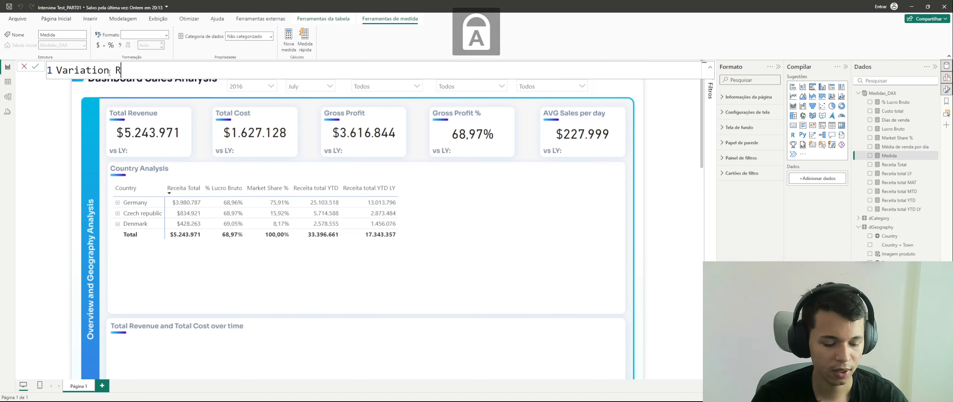
{"action": "key", "text": "Caps_Lock"}
{"action": "type", "text": "eceita total"}
{"action": "key", "text": "Caps_Lock"}
{"action": "type", "text": "L"}
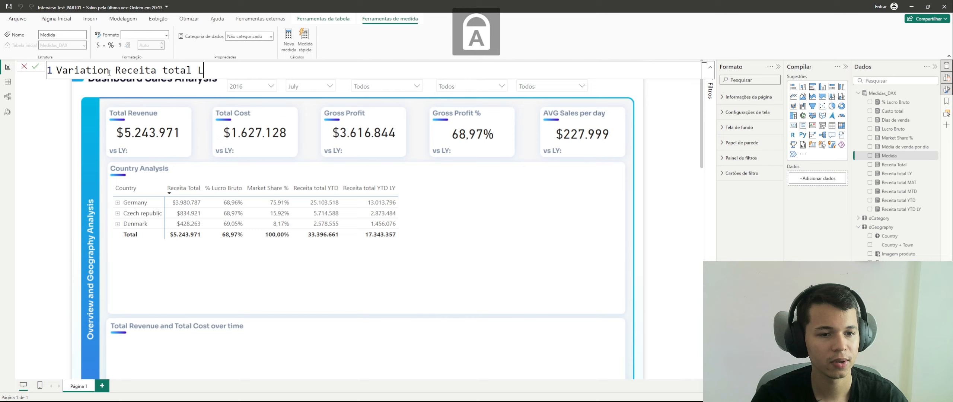
{"action": "type", "text": "Y ="}
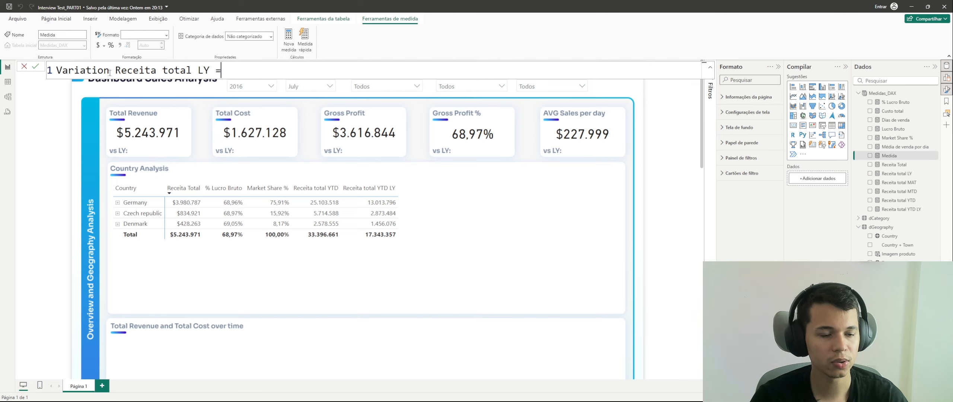
Declare a variable named vValor with VAR on the second line of the measure formula.
{"action": "key", "text": "shift+Return"}
{"action": "key", "text": "Caps_Lock"}
{"action": "type", "text": "d"}
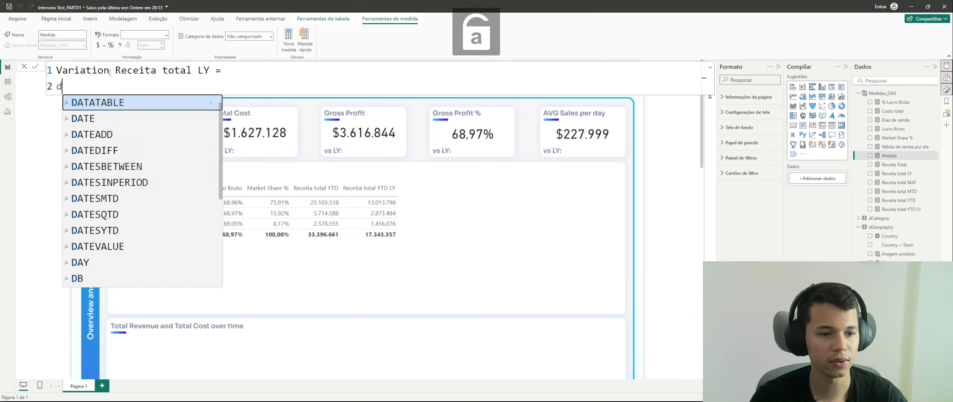
{"action": "key", "text": "BackSpace"}
{"action": "key", "text": "BackSpace"}
{"action": "key", "text": "Caps_Lock"}
{"action": "key", "text": "shift+Return"}
{"action": "key", "text": "Caps_Lock"}
{"action": "type", "text": "var"}
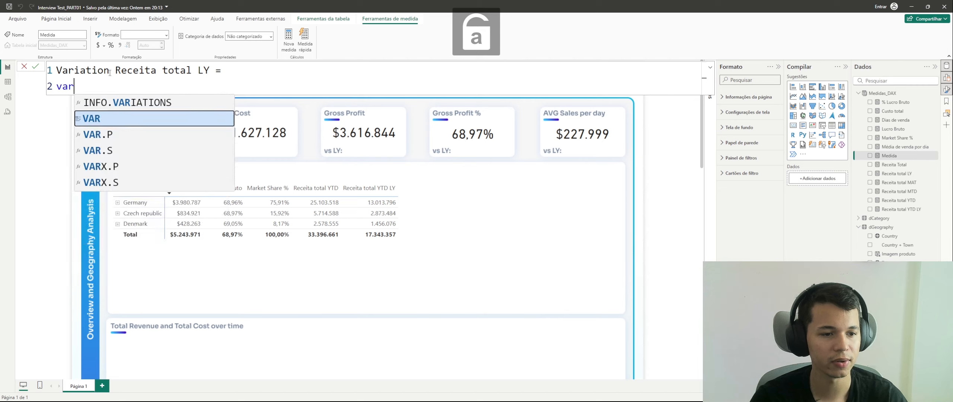
{"action": "key", "text": "BackSpace"}
{"action": "key", "text": "BackSpace"}
{"action": "key", "text": "BackSpace"}
{"action": "key", "text": "Caps_Lock"}
{"action": "type", "text": "VAR"}
{"action": "key", "text": "Caps_Lock"}
{"action": "type", "text": "vValor ="}
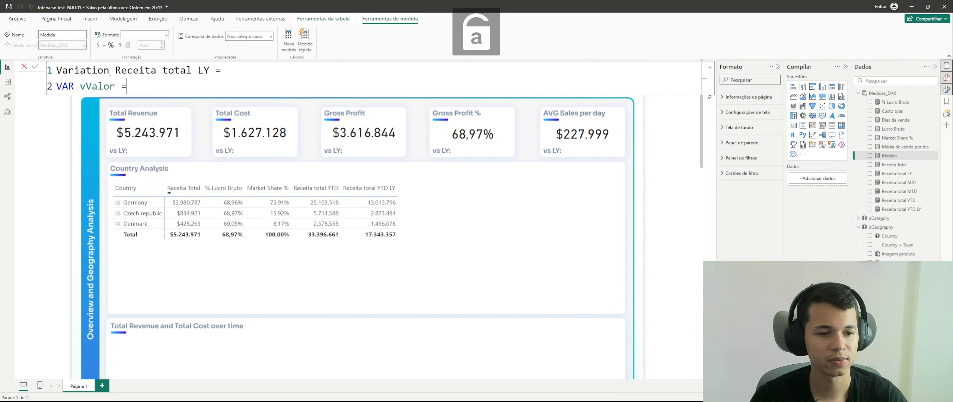
{"action": "key", "text": "Caps_Lock"}
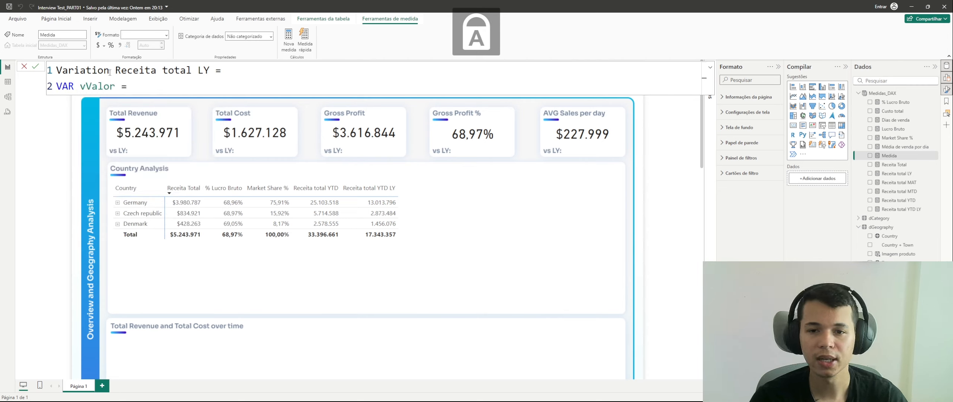
Assign the [Receita Total] measure to the vValor variable.
{"action": "type", "text": "TOTA"}
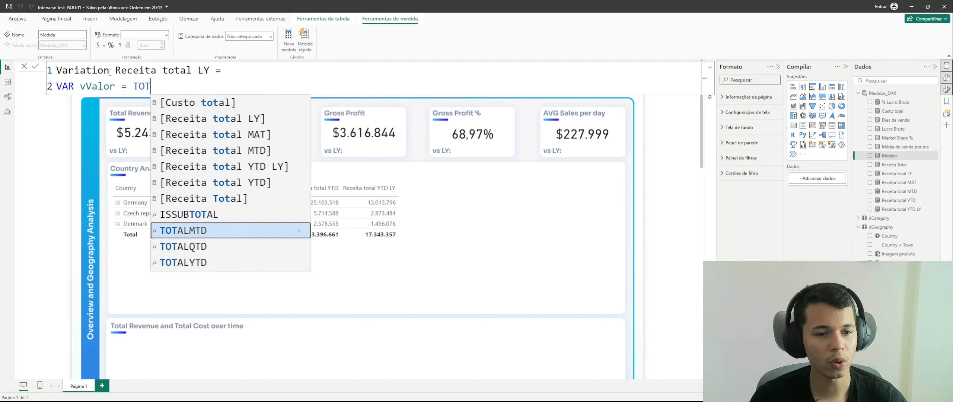
{"action": "key", "text": "BackSpace"}
{"action": "key", "text": "BackSpace"}
{"action": "key", "text": "BackSpace"}
{"action": "key", "text": "BackSpace"}
{"action": "type", "text": "RECEI"}
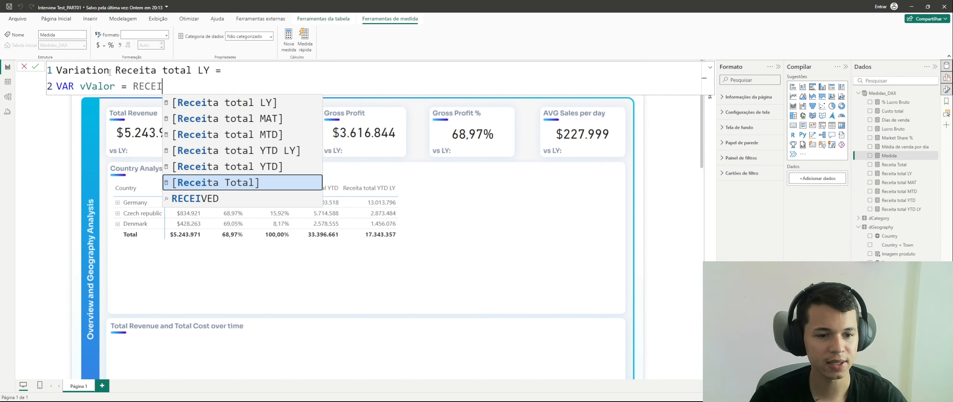
{"action": "key", "text": "Tab"}
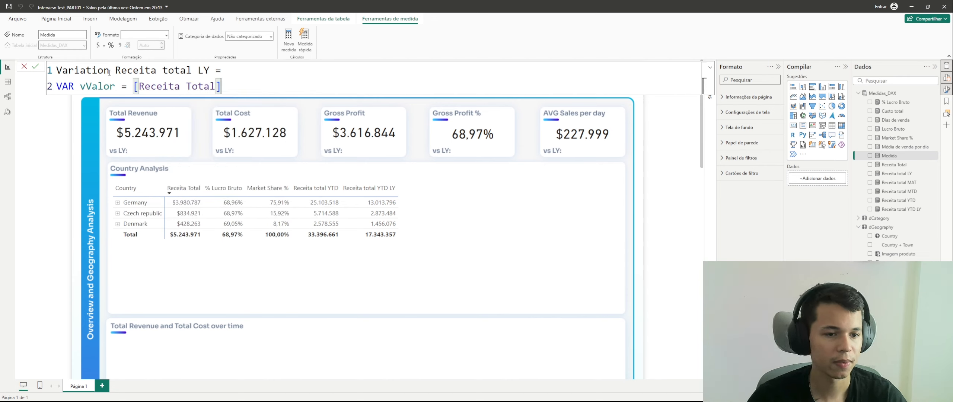
Insert a DIVIDE function before [Receita Total] and move the measure reference to its own indented line.
{"action": "left_click", "coordinate": [131, 89]}
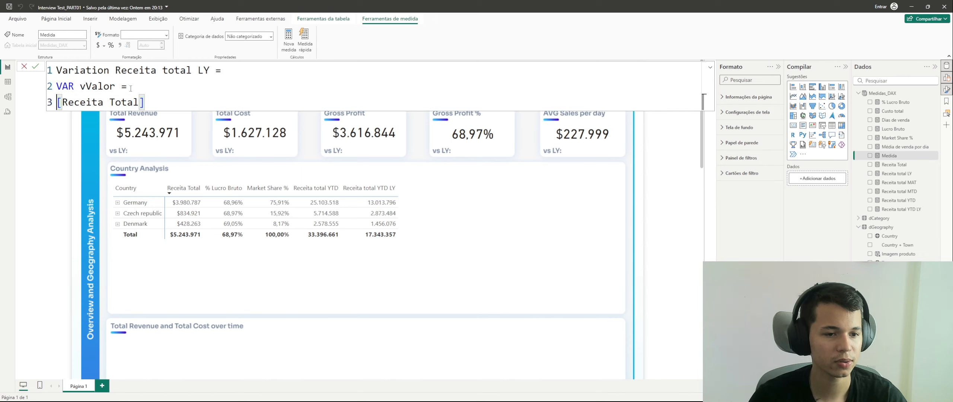
{"action": "key", "text": "Caps_Lock"}
{"action": "type", "text": "diVIDE("}
{"action": "key", "text": "Tab"}
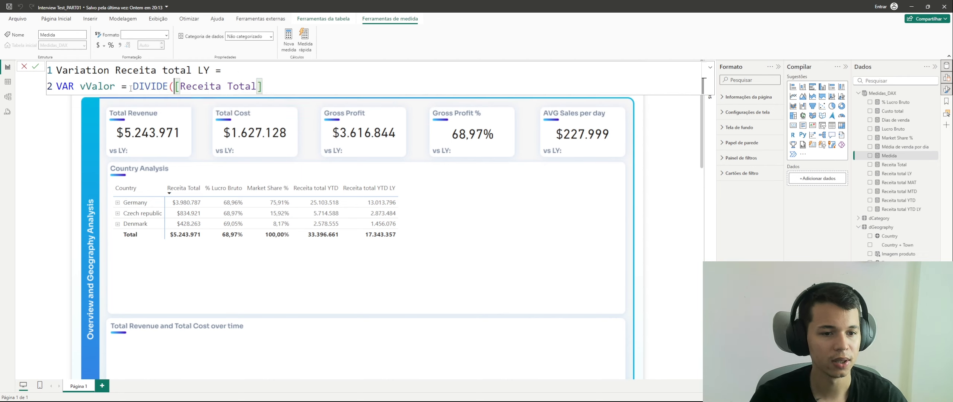
{"action": "key", "text": "shift+Return"}
{"action": "key", "text": "End"}
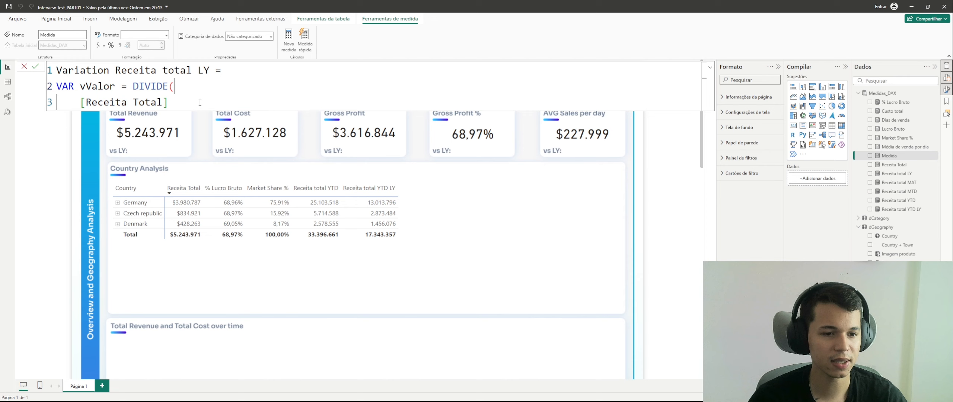
Subtract [Receita total LY] from [Receita Total] in the DIVIDE numerator.
{"action": "type", "text": "- reic"}
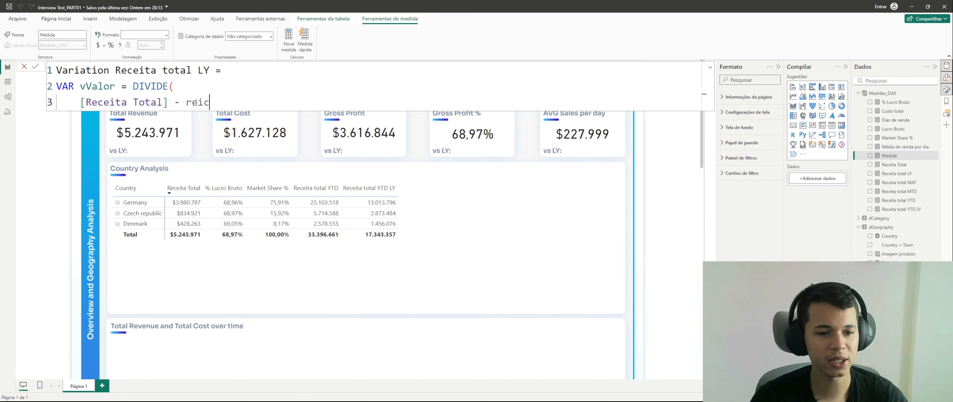
{"action": "key", "text": "BackSpace"}
{"action": "key", "text": "BackSpace"}
{"action": "type", "text": "cei"}
{"action": "key", "text": "Up"}
{"action": "key", "text": "Up"}
{"action": "key", "text": "Up"}
{"action": "key", "text": "Up"}
{"action": "key", "text": "Up"}
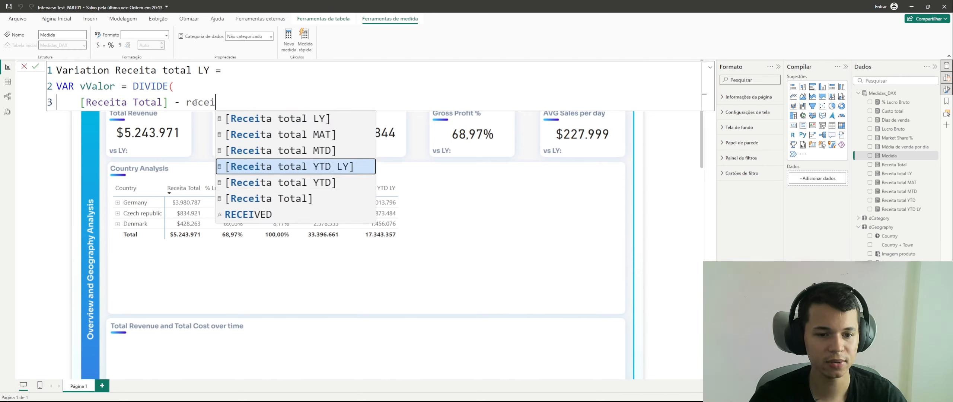
{"action": "key", "text": "Tab"}
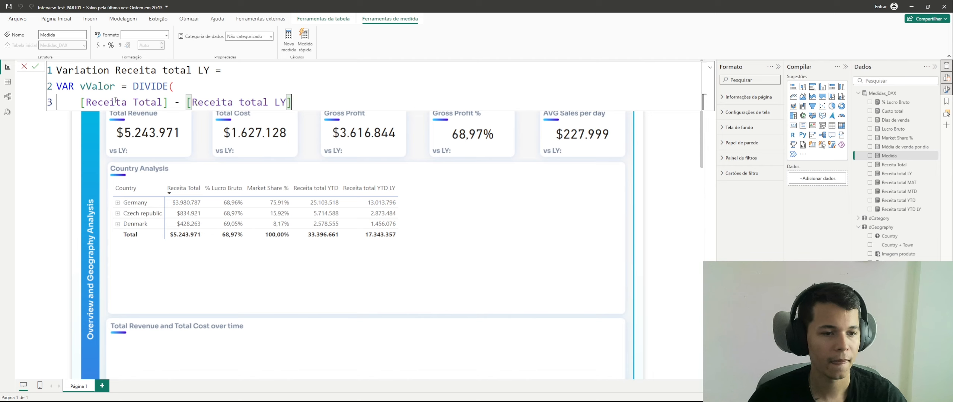
Enclose the numerator subtraction in parentheses and add a semicolon after it.
{"action": "left_click", "coordinate": [79, 106]}
{"action": "type", "text": "([Receita"}
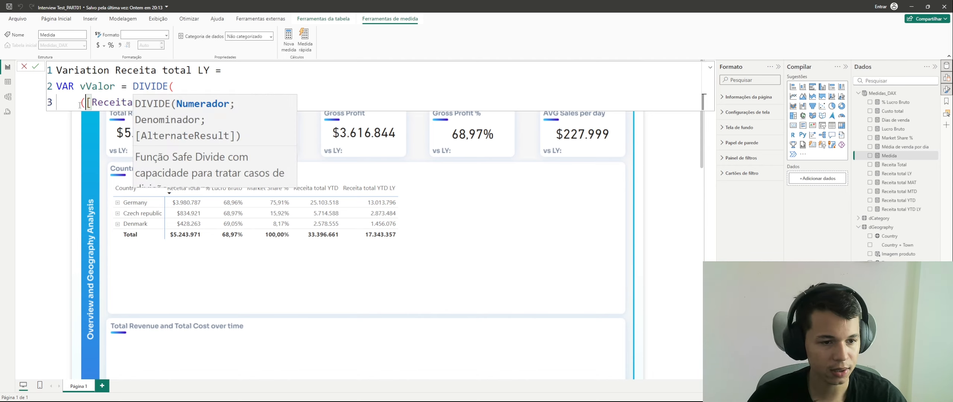
{"action": "left_click", "coordinate": [319, 104]}
{"action": "type", "text": ");"}
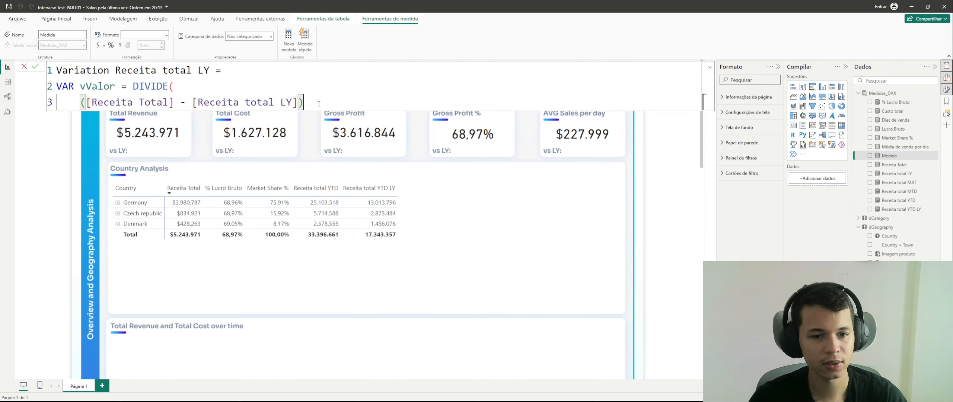
Add [Receita total LY] followed by a semicolon as the DIVIDE denominator on its own line.
{"action": "key", "text": "shift+Return"}
{"action": "type", "text": "Rece"}
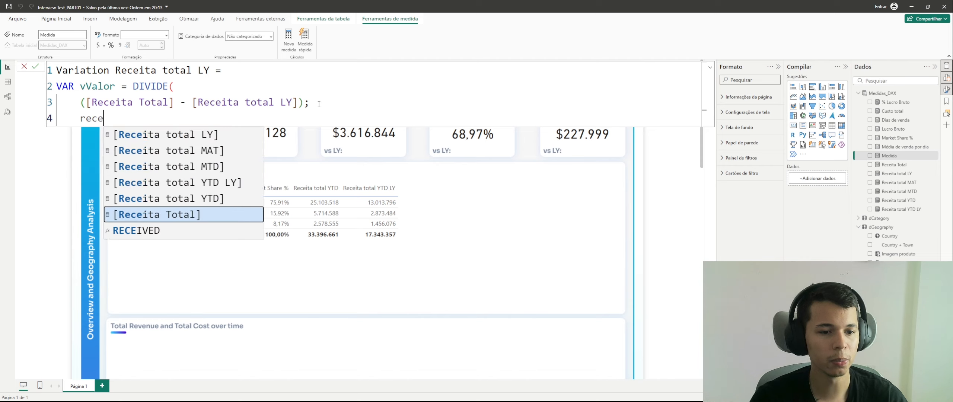
{"action": "key", "text": "Up"}
{"action": "key", "text": "Up"}
{"action": "key", "text": "Up"}
{"action": "key", "text": "Up"}
{"action": "key", "text": "Up"}
{"action": "key", "text": "Tab"}
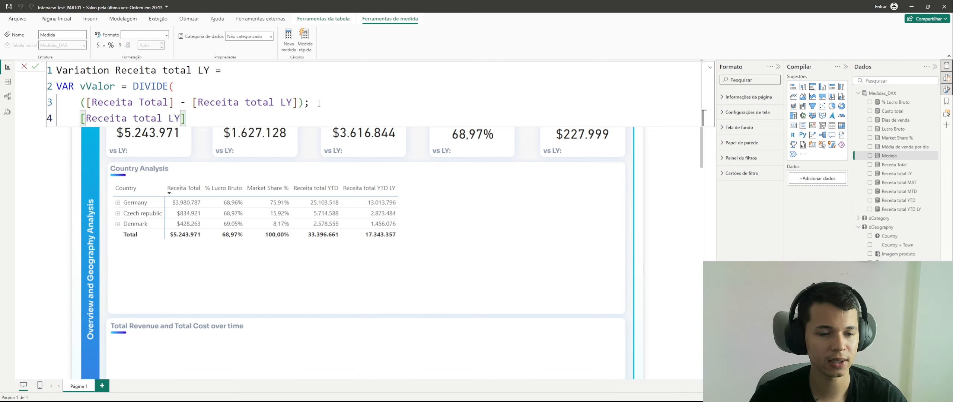
{"action": "type", "text": ";"}
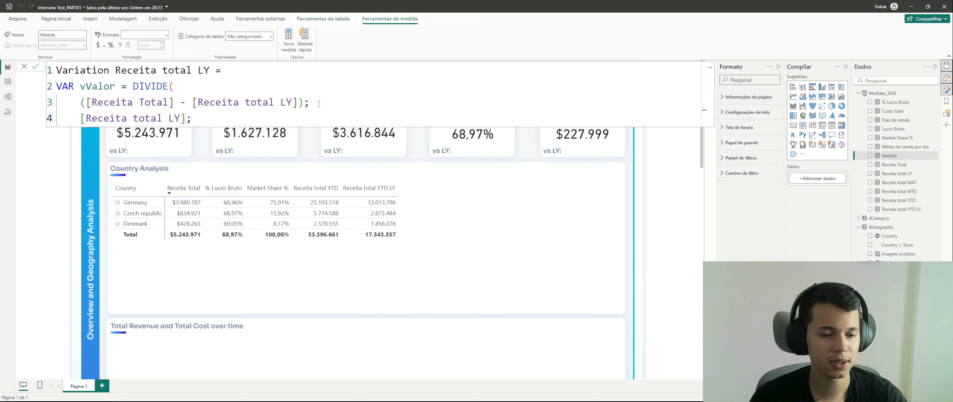
Set 0 as the DIVIDE alternate result on a new line and close the function.
{"action": "key", "text": "shift+Return"}
{"action": "type", "text": "0"}
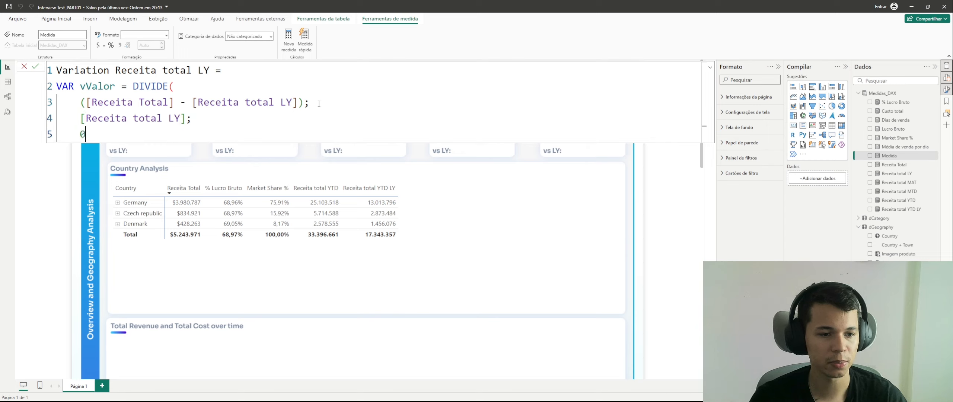
{"action": "type", "text": ")"}
{"action": "key", "text": "shift+Return"}
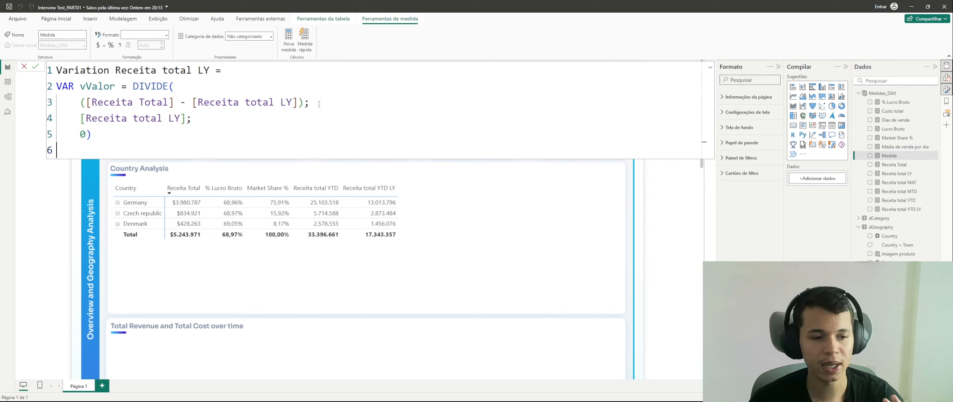
Add a RETURN statement below the vValor variable, separated by a blank line.
{"action": "key", "text": "Return"}
{"action": "key", "text": "Caps_Lock"}
{"action": "type", "text": "IF"}
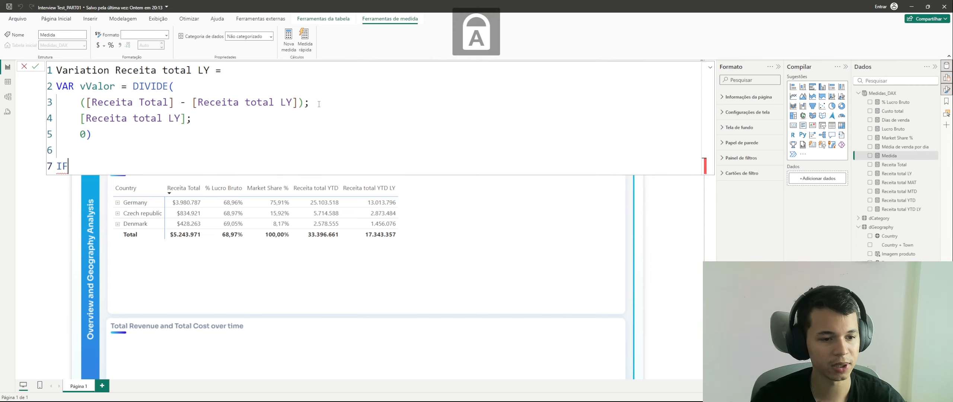
{"action": "key", "text": "BackSpace"}
{"action": "key", "text": "BackSpace"}
{"action": "type", "text": "RETURN"}
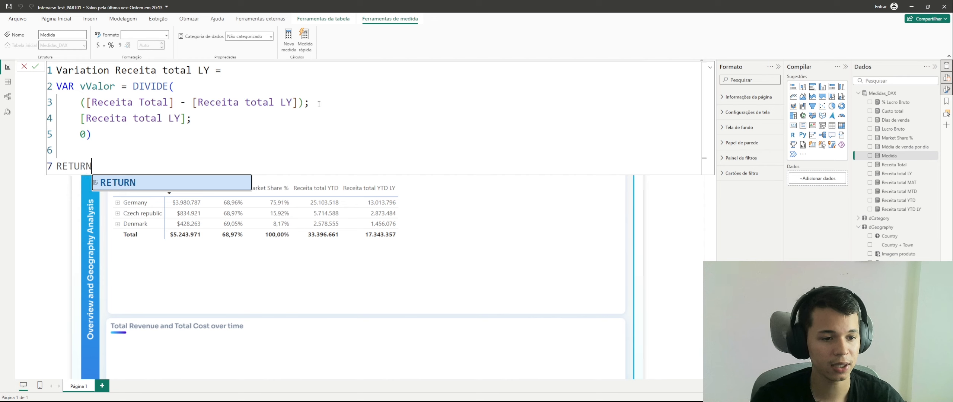
{"action": "key", "text": "Return"}
Start an IF function below RETURN with the logical test vValor > 0, followed by a semicolon.
{"action": "type", "text": "IF"}
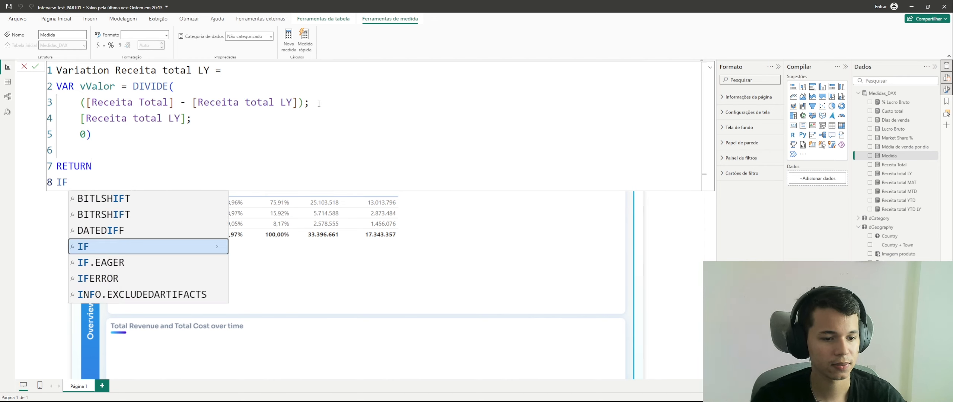
{"action": "type", "text": "("}
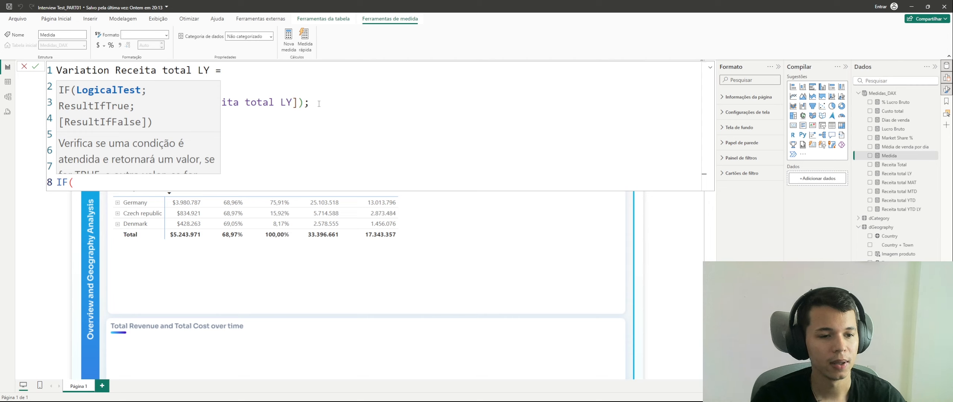
{"action": "type", "text": "V"}
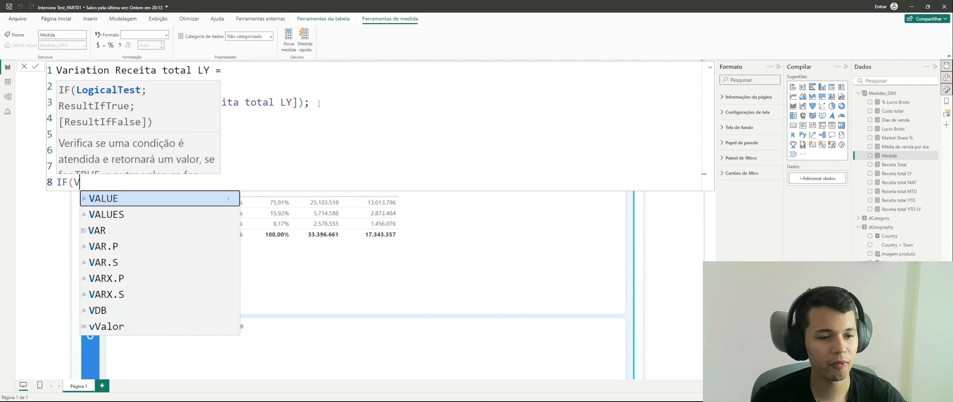
{"action": "key", "text": "Caps_Lock"}
{"action": "key", "text": "BackSpace"}
{"action": "type", "text": "vV"}
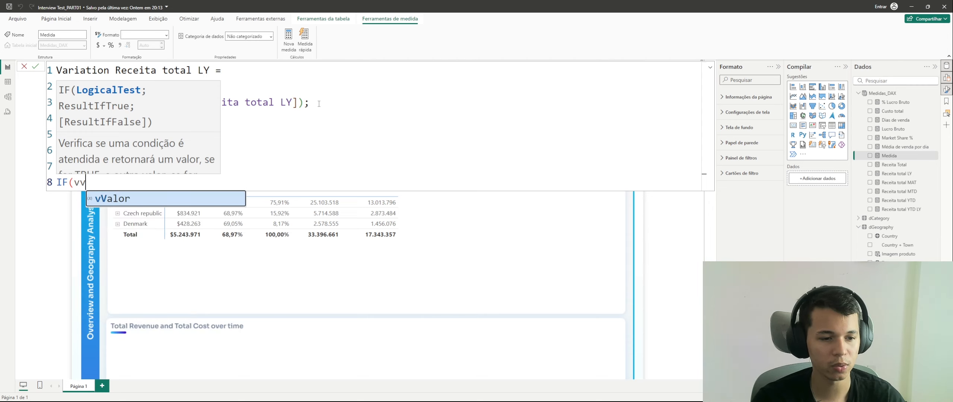
{"action": "key", "text": "Tab"}
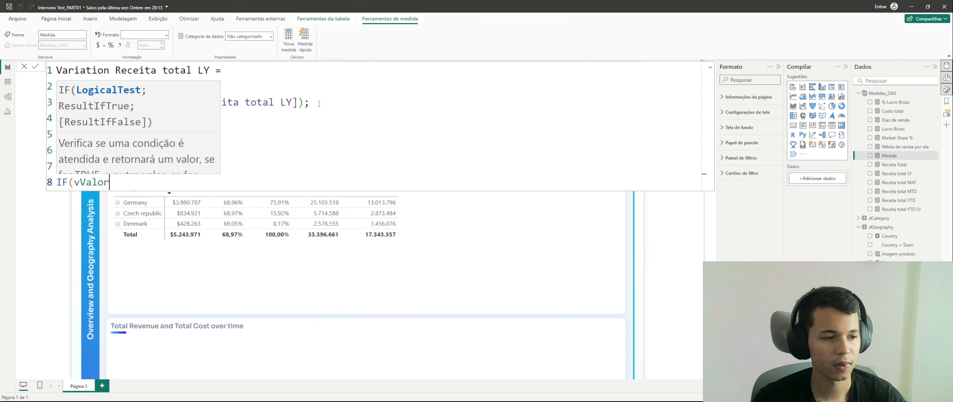
{"action": "key", "text": "BackSpace"}
{"action": "key", "text": "BackSpace"}
{"action": "key", "text": "Tab"}
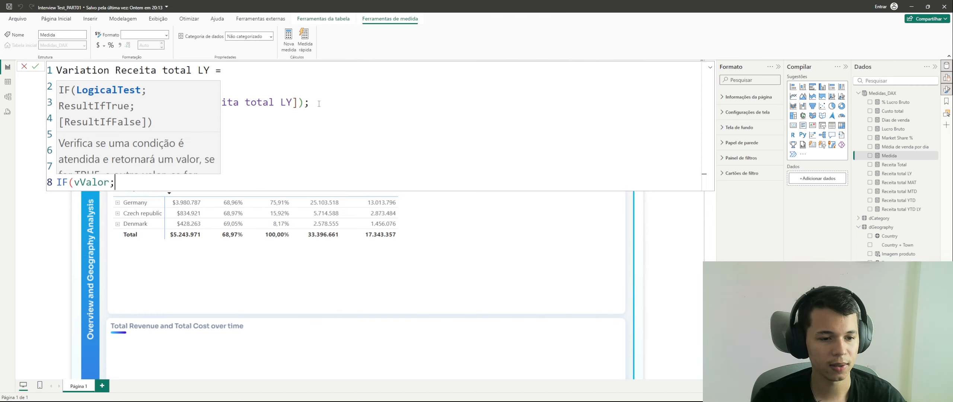
{"action": "type", "text": ";"}
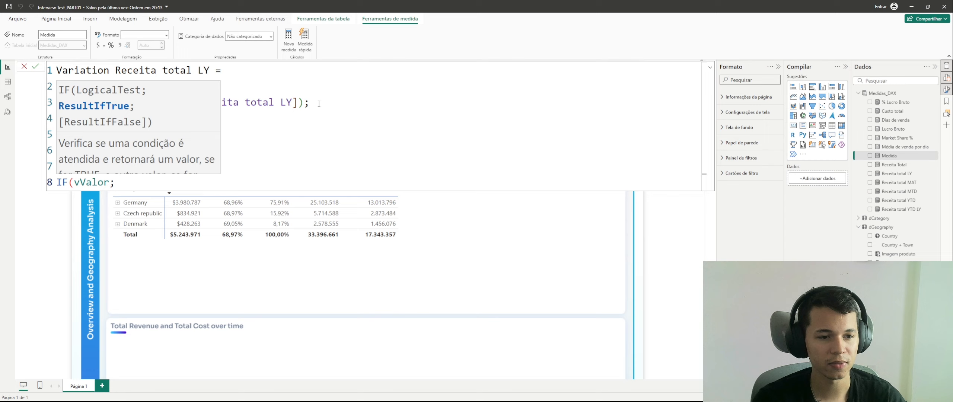
{"action": "key", "text": "BackSpace"}
{"action": "key", "text": "BackSpace"}
{"action": "type", "text": "> 0"}
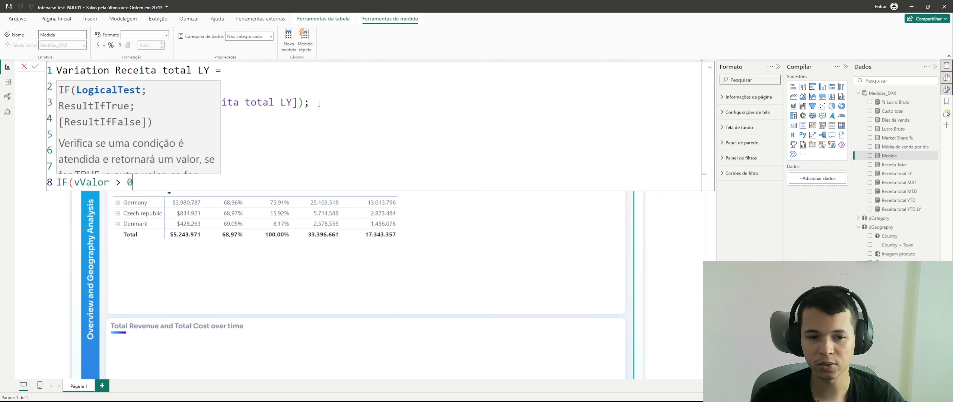
{"action": "type", "text": ";"}
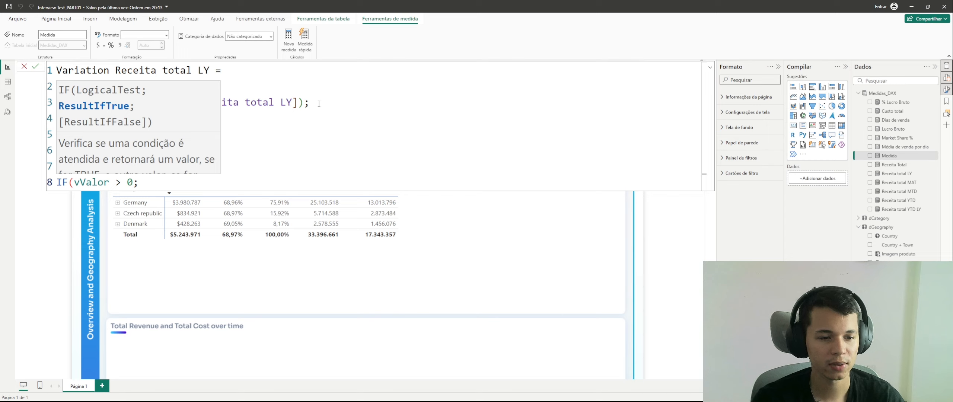
Begin the IF true result as a quoted text string containing a green circle emoji.
{"action": "type", "text": " \""}
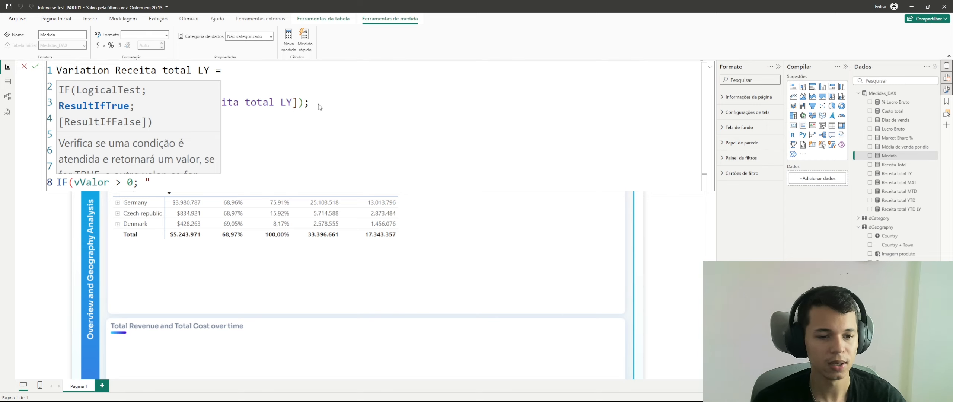
{"action": "key", "text": "super+period"}
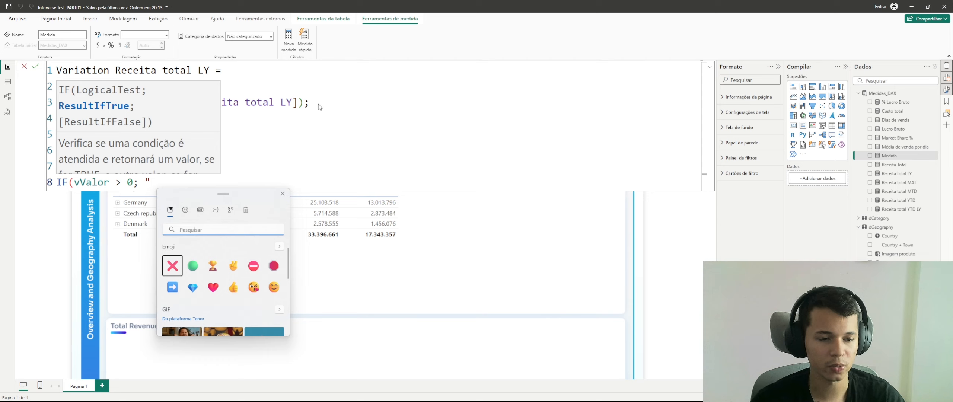
{"action": "left_click", "coordinate": [192, 266]}
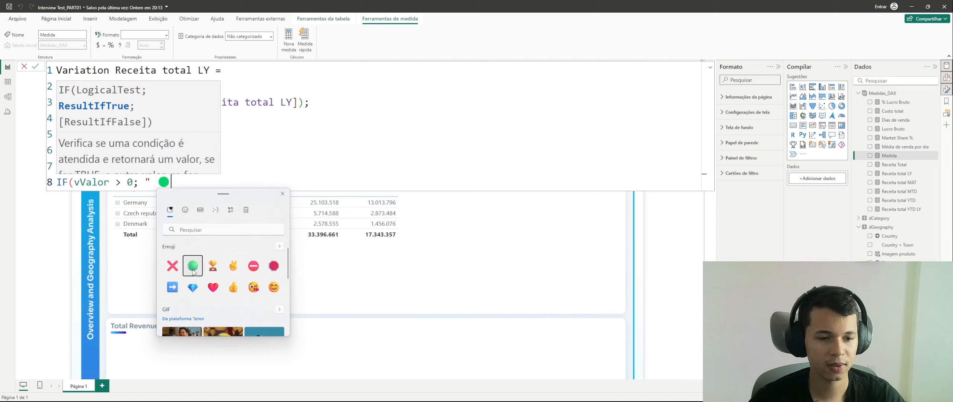
{"action": "left_click", "coordinate": [200, 181]}
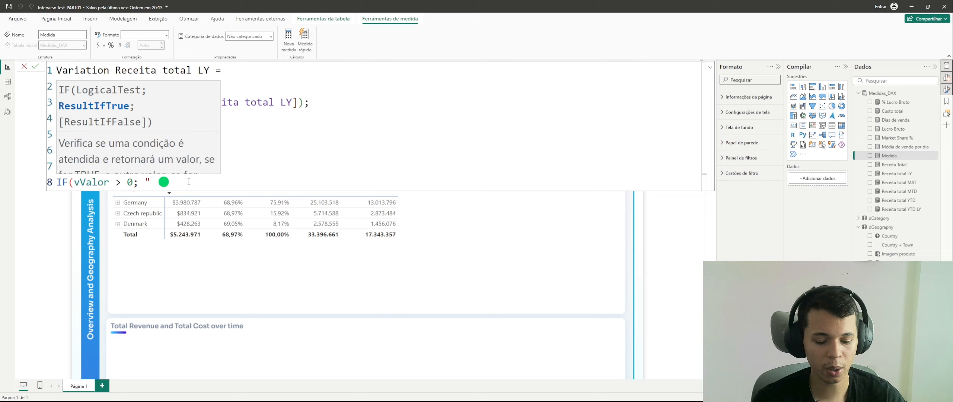
{"action": "type", "text": "0%"}
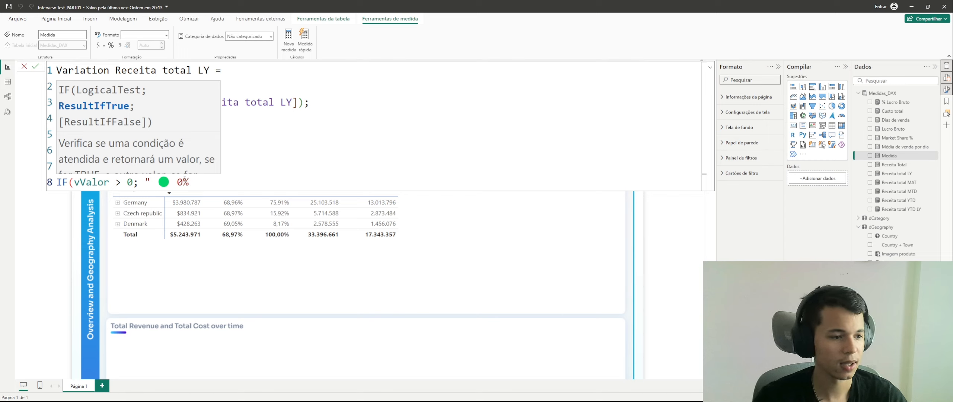
{"action": "key", "text": "Left"}
{"action": "key", "text": "Left"}
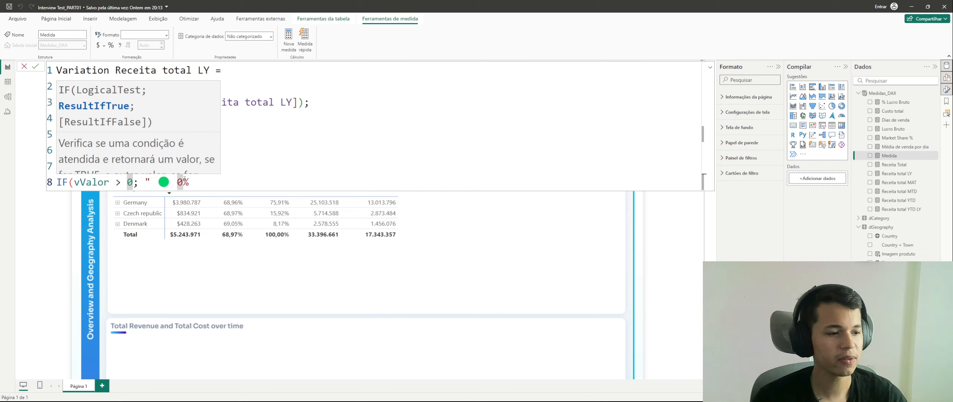
{"action": "key", "text": "Left"}
{"action": "key", "text": "Left"}
{"action": "key", "text": "Left"}
{"action": "key", "text": "Left"}
{"action": "key", "text": "Left"}
{"action": "key", "text": "Left"}
{"action": "key", "text": "Left"}
{"action": "key", "text": "Left"}
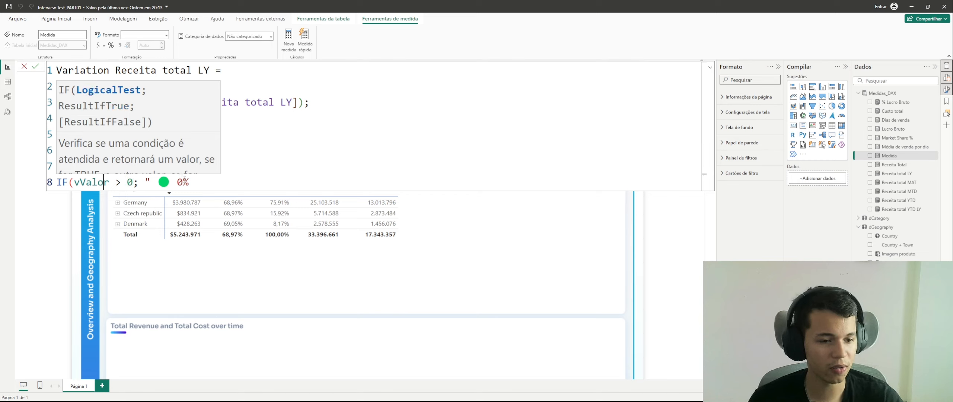
{"action": "key", "text": "Right"}
{"action": "key", "text": "Right"}
{"action": "key", "text": "Right"}
{"action": "key", "text": "Right"}
{"action": "key", "text": "Right"}
{"action": "key", "text": "Right"}
{"action": "key", "text": "Right"}
{"action": "key", "text": "Right"}
{"action": "key", "text": "Right"}
{"action": "key", "text": "Right"}
{"action": "key", "text": "Right"}
{"action": "key", "text": "Right"}
{"action": "key", "text": "Right"}
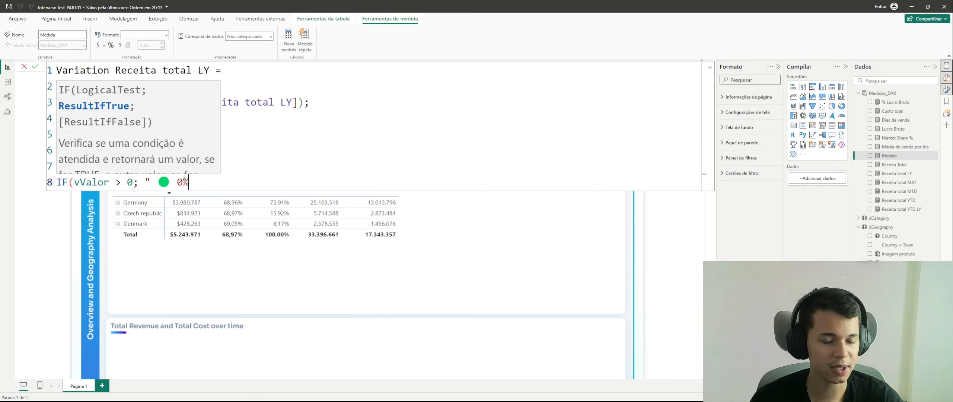
{"action": "key", "text": "BackSpace"}
{"action": "key", "text": "BackSpace"}
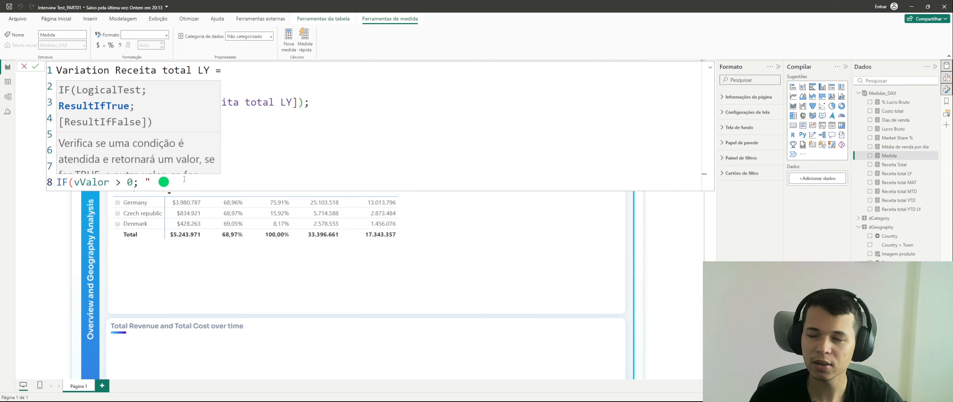
Complete the IF with a quoted red cross emoji as its false result and commit the measure.
{"action": "key", "text": "BackSpace"}
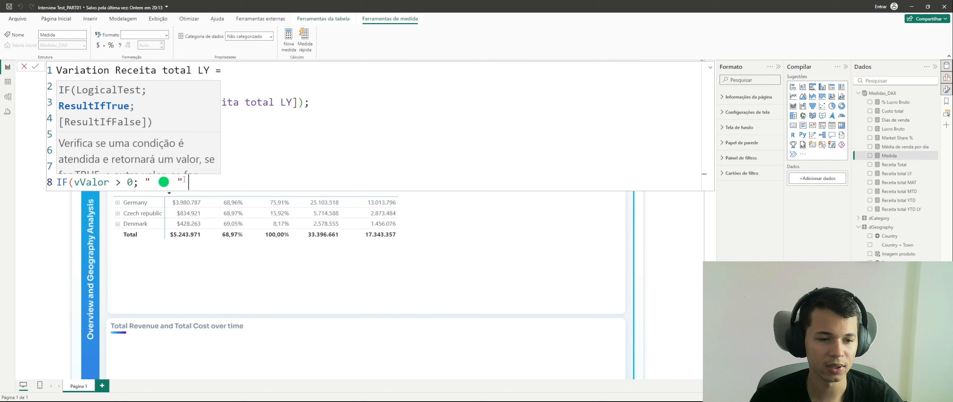
{"action": "type", "text": ";"}
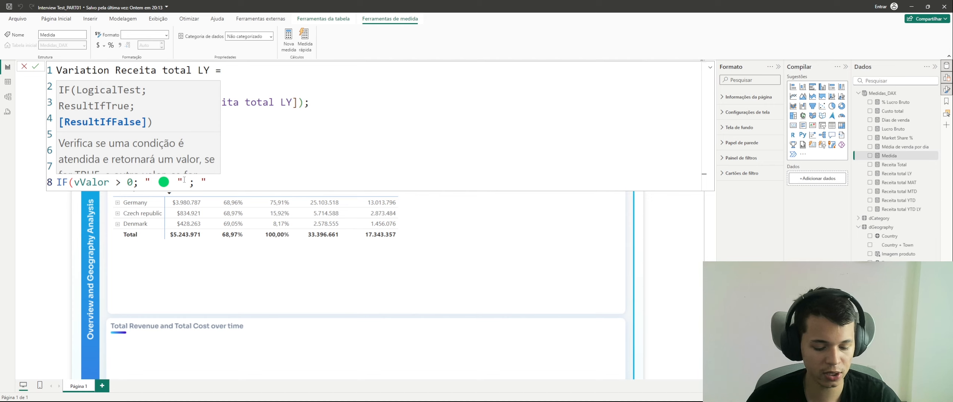
{"action": "key", "text": "super+period"}
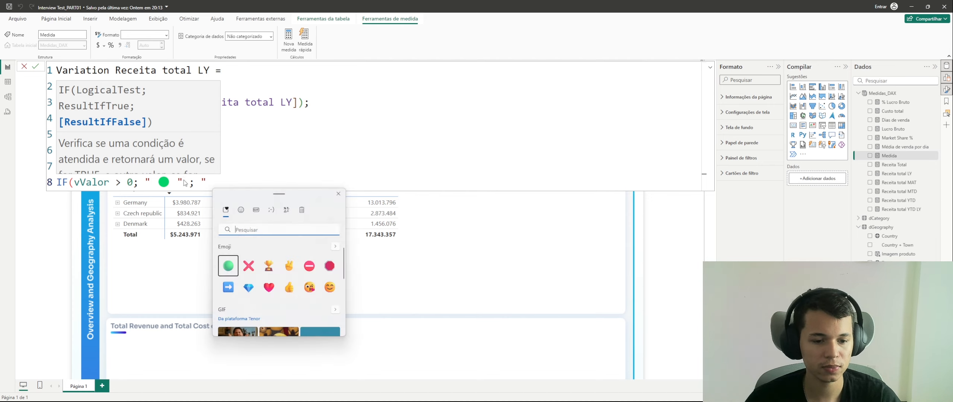
{"action": "left_click", "coordinate": [256, 271]}
{"action": "left_click", "coordinate": [252, 175]}
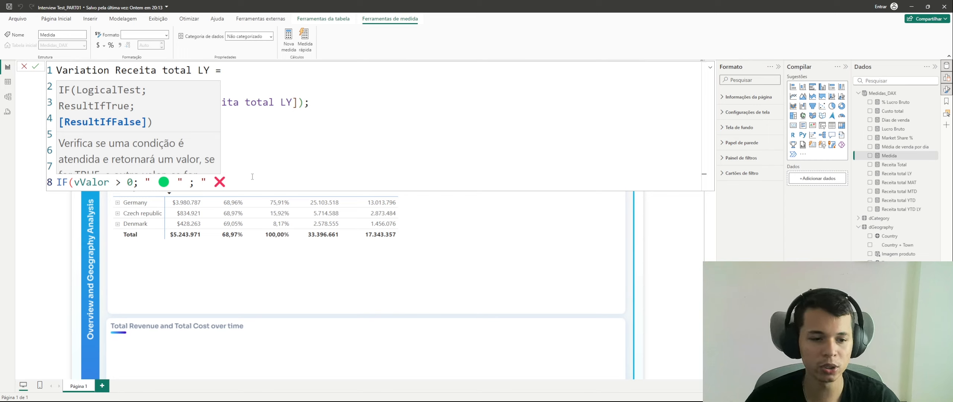
{"action": "type", "text": ")"}
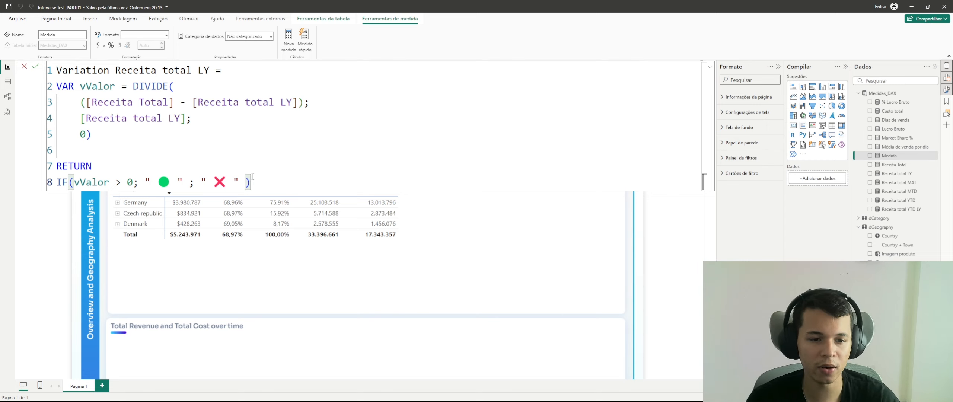
{"action": "key", "text": "Return"}
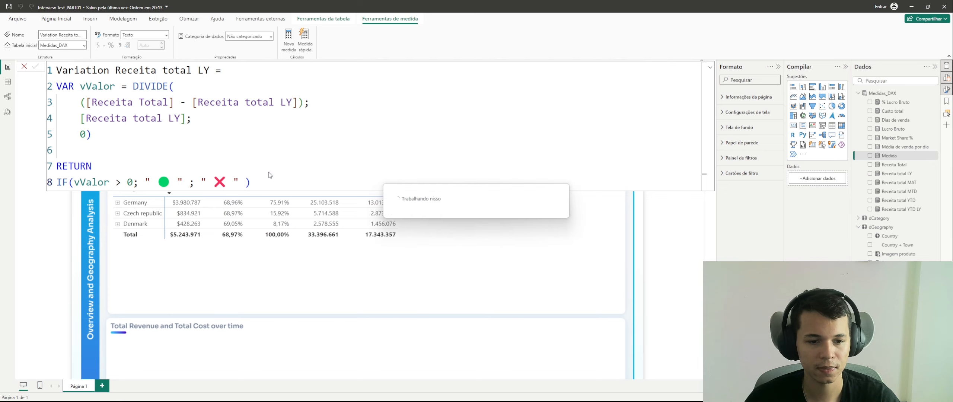
{"action": "left_click", "coordinate": [711, 69]}
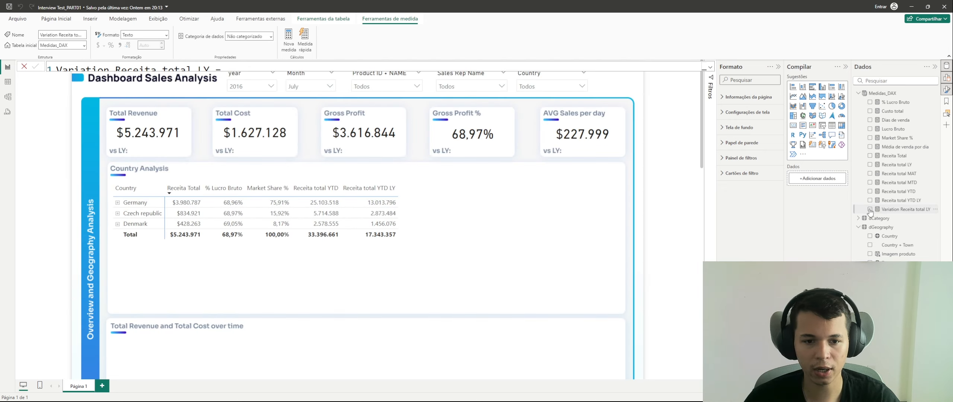
Add a card showing Variation Receita total LY and shrink it to about 170 by 120 over the Total Revenue card.
{"action": "left_click", "coordinate": [870, 209]}
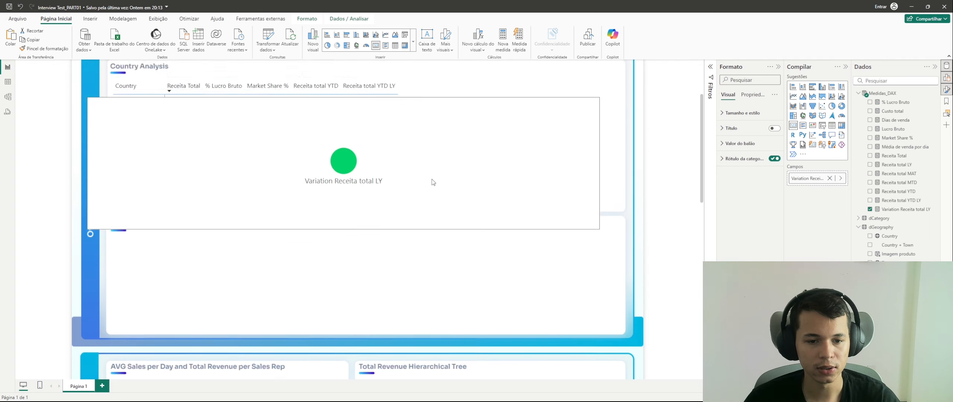
{"action": "left_click_drag", "start_coordinate": [432, 180], "coordinate": [429, 193]}
{"action": "scroll", "coordinate": [432, 180], "scroll_direction": "up", "scroll_amount": 3}
{"action": "left_click_drag", "start_coordinate": [596, 242], "coordinate": [161, 164]}
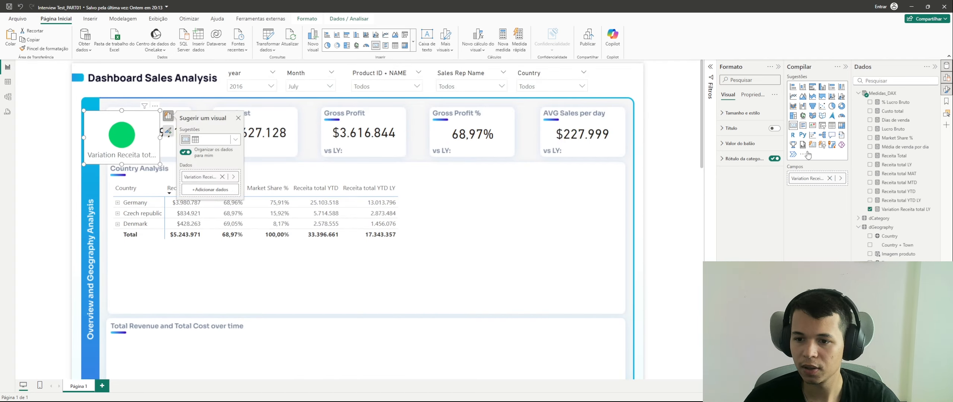
Turn off the category label of the variation card and align the card over the Total Revenue card.
{"action": "left_click", "coordinate": [742, 113]}
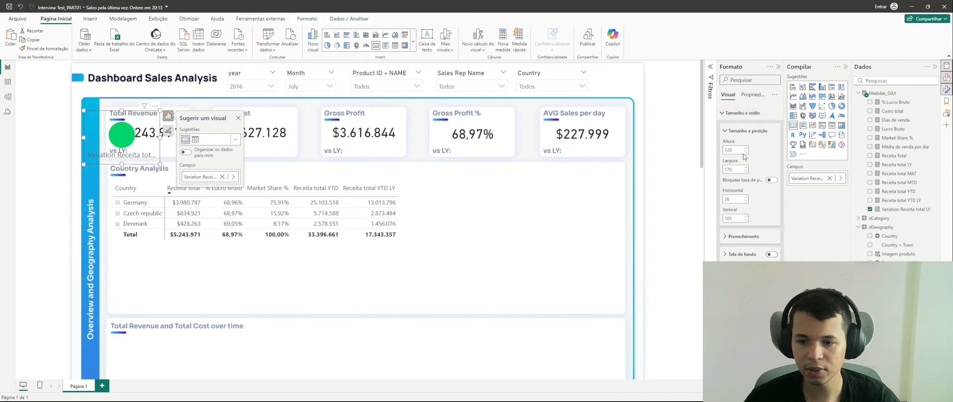
{"action": "left_click", "coordinate": [742, 113]}
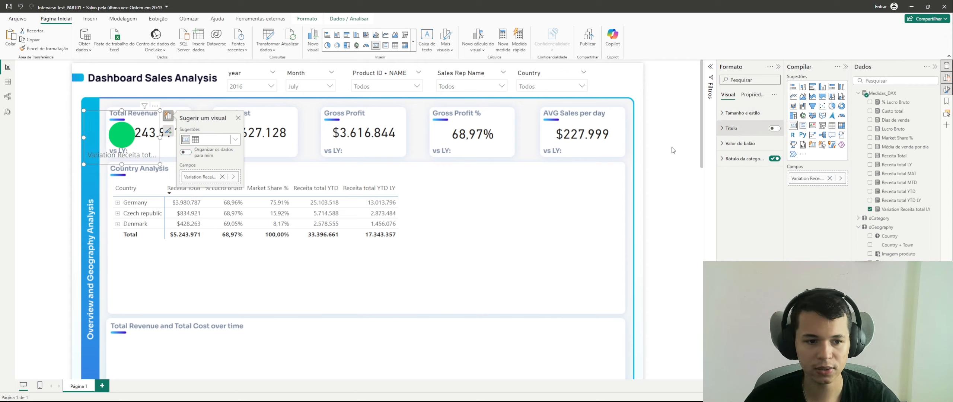
{"action": "left_click", "coordinate": [775, 159]}
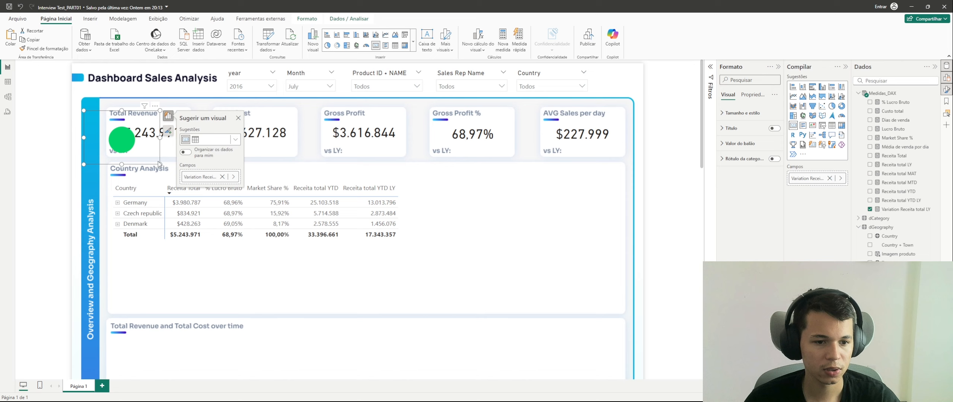
{"action": "left_click_drag", "start_coordinate": [160, 165], "coordinate": [161, 136]}
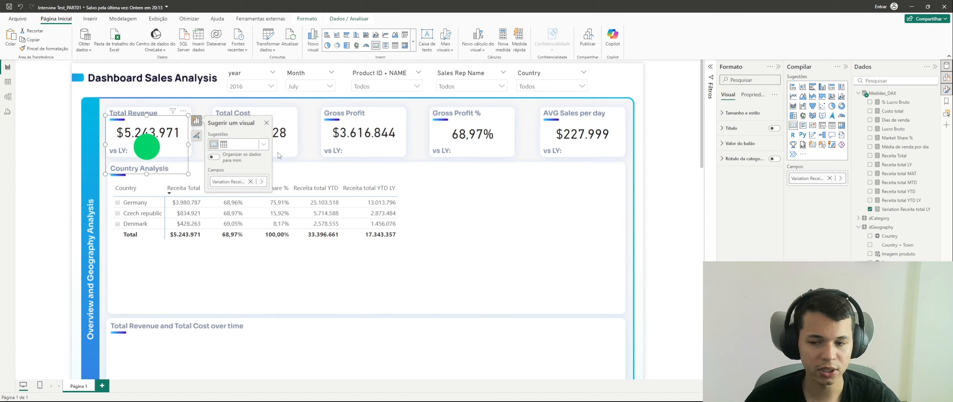
Set the font size of the variation card's callout value to 20.
{"action": "left_click", "coordinate": [771, 143]}
{"action": "double_click", "coordinate": [769, 169]}
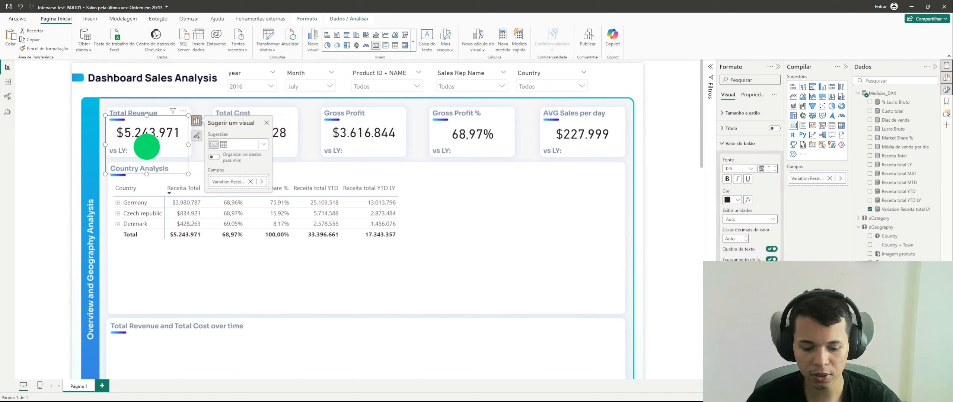
{"action": "type", "text": "30"}
{"action": "double_click", "coordinate": [769, 169]}
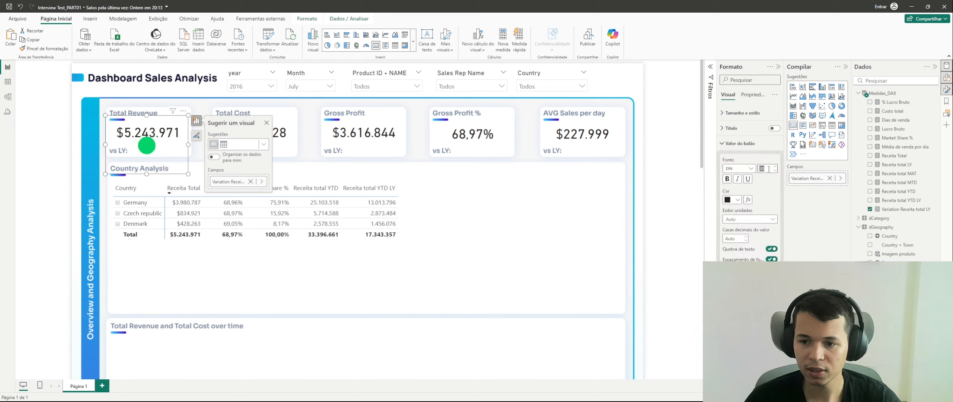
{"action": "type", "text": "20"}
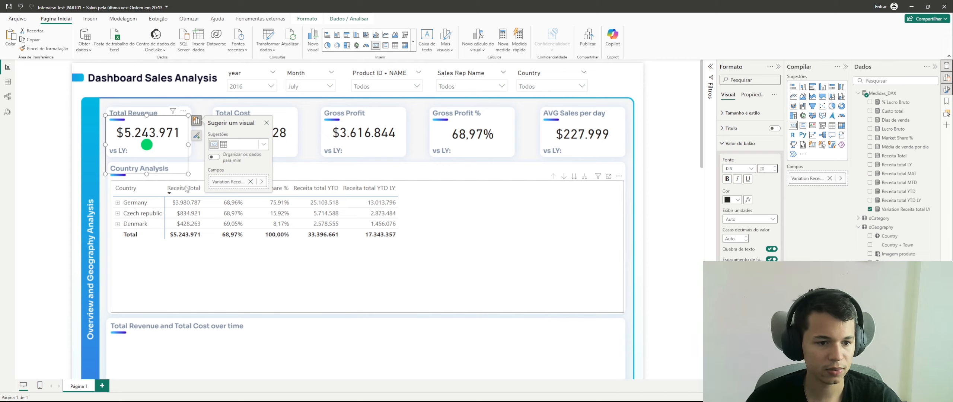
Shrink the variation card to fit just beside the Total Revenue vs LY label and set its callout font size to 15.
{"action": "left_click_drag", "start_coordinate": [188, 174], "coordinate": [140, 137]}
{"action": "left_click_drag", "start_coordinate": [129, 129], "coordinate": [145, 151]}
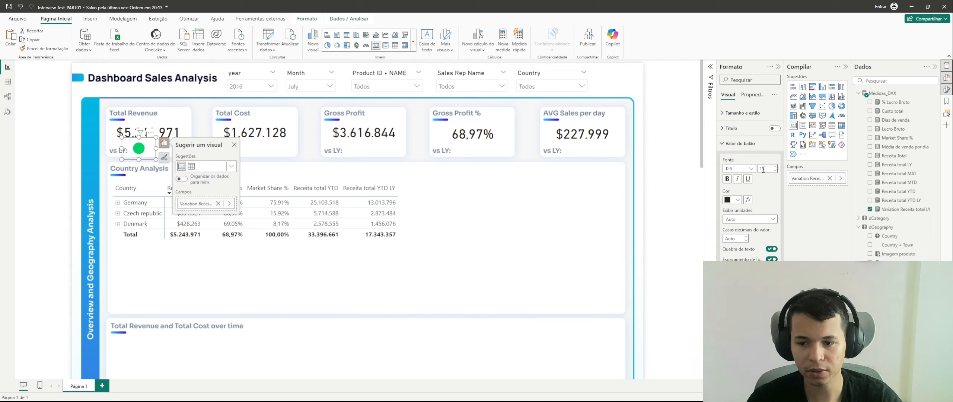
{"action": "left_click_drag", "start_coordinate": [156, 159], "coordinate": [141, 151]}
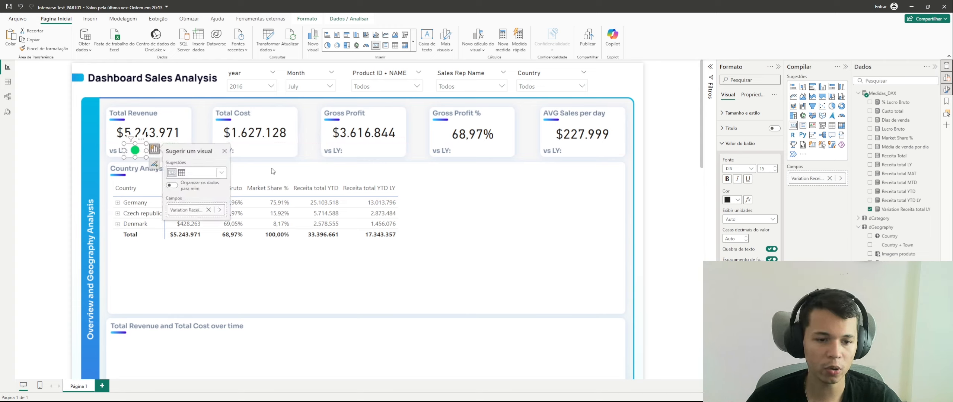
{"action": "left_click", "coordinate": [274, 169]}
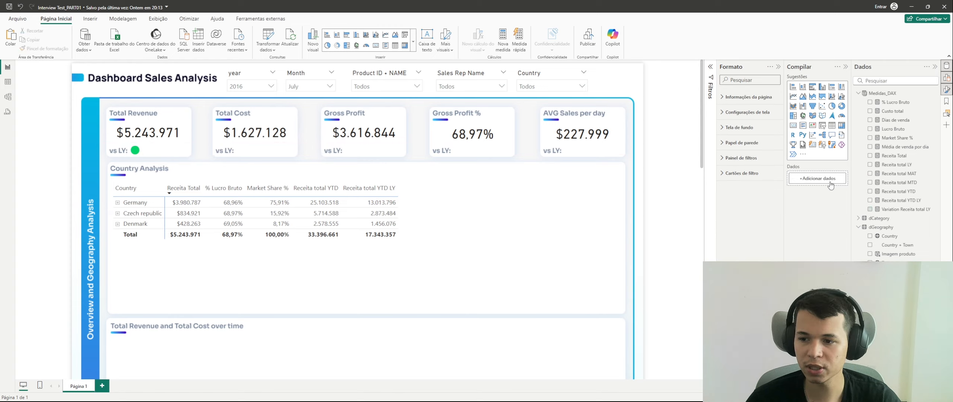
Edit the Variation Receita total LY measure so its green circle result is followed by & vValor.
{"action": "left_click", "coordinate": [906, 210]}
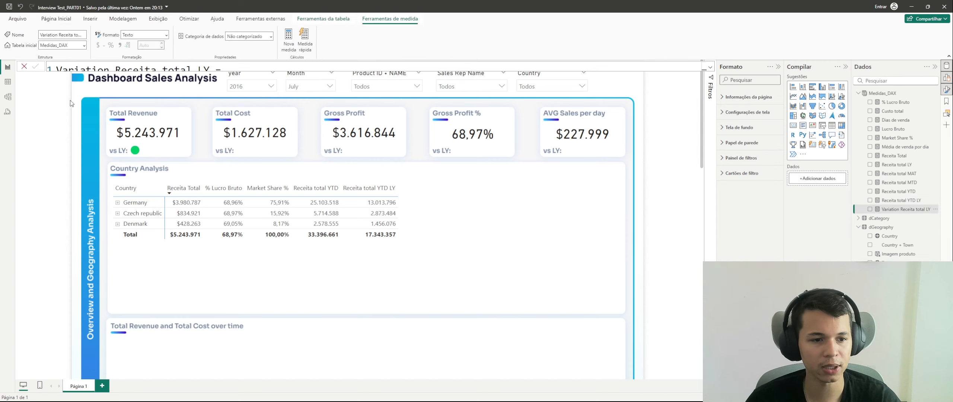
{"action": "left_click", "coordinate": [711, 68]}
{"action": "left_click", "coordinate": [183, 188]}
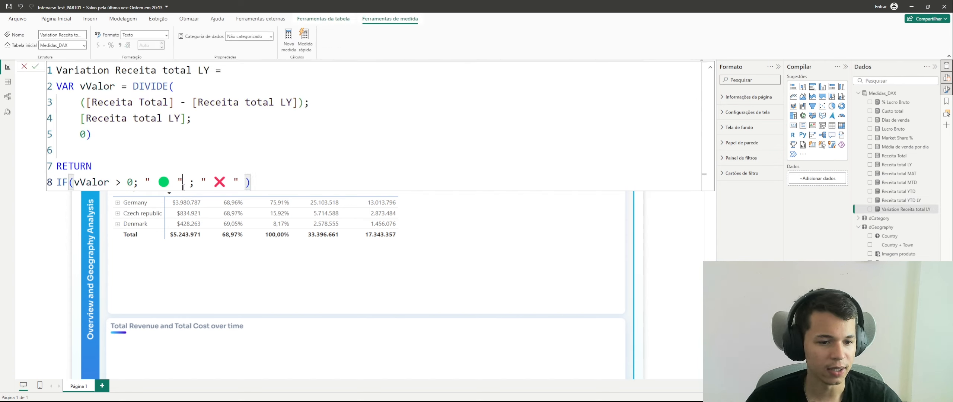
{"action": "type", "text": "&"}
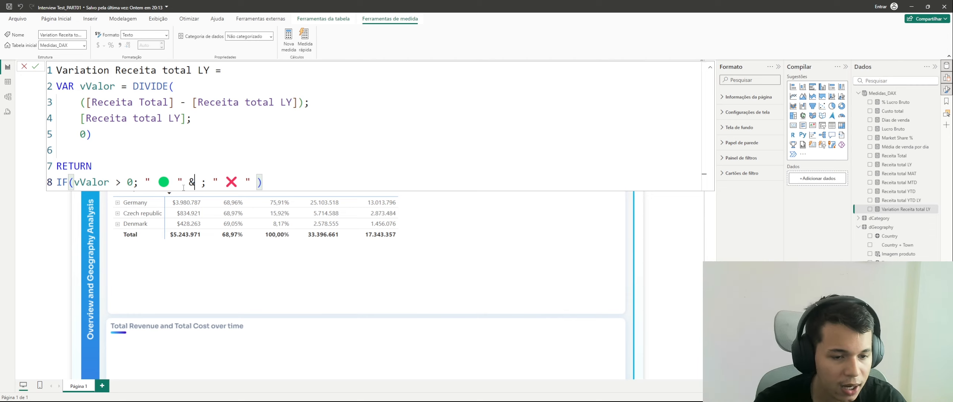
{"action": "key", "text": "Caps_Lock"}
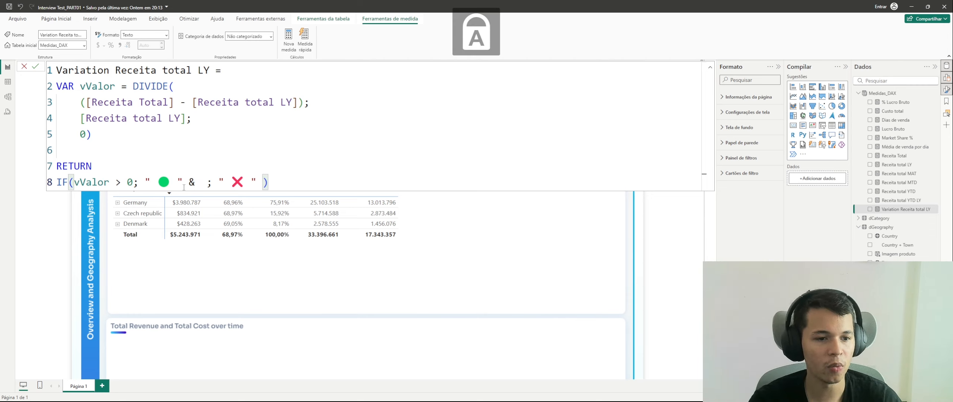
{"action": "key", "text": "Caps_Lock"}
{"action": "type", "text": "vValor"}
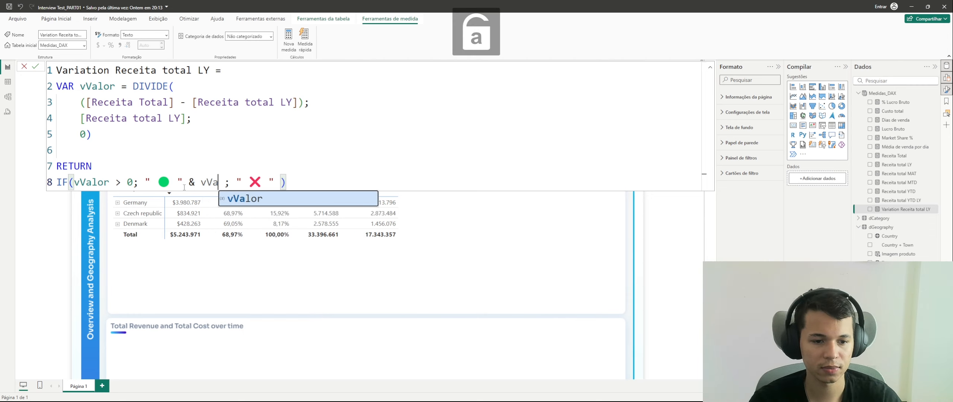
Append & vValor to the red cross result, commit the measure, and widen the variation card to fit the longer text.
{"action": "type", "text": "v"}
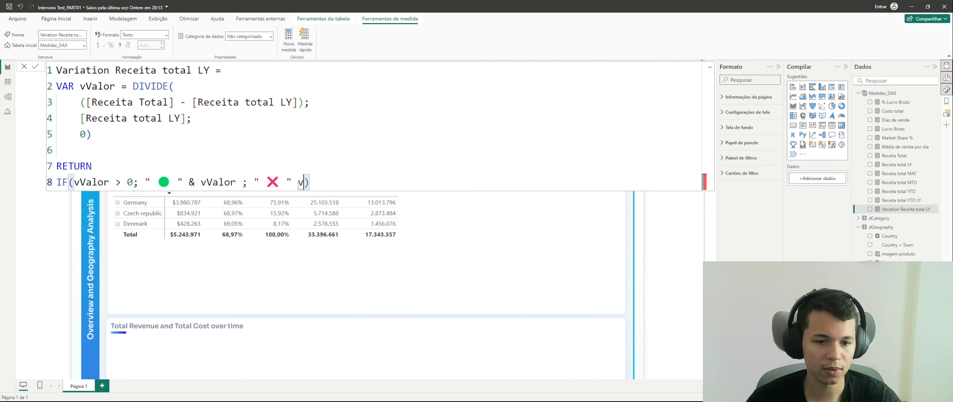
{"action": "key", "text": "Caps_Lock"}
{"action": "key", "text": "BackSpace"}
{"action": "type", "text": "& v"}
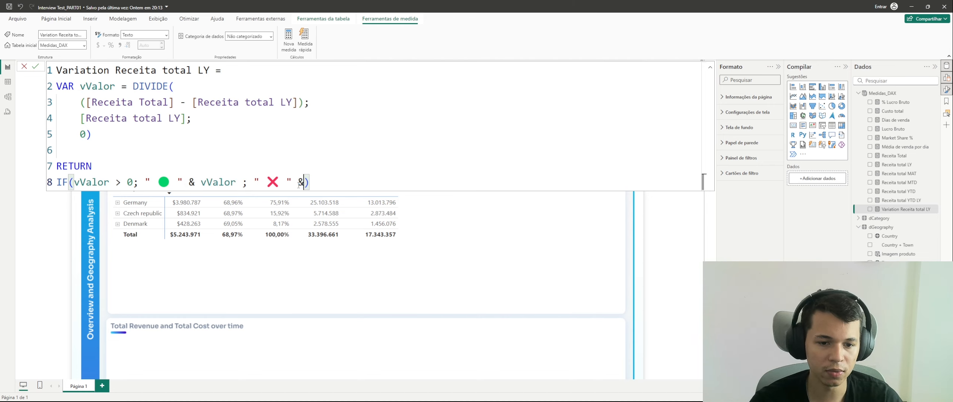
{"action": "key", "text": "Caps_Lock"}
{"action": "type", "text": "Valor"}
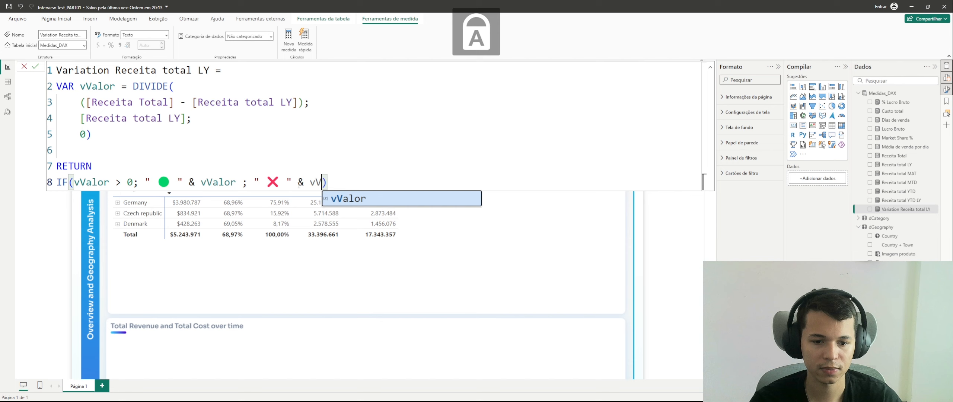
{"action": "left_click", "coordinate": [710, 67]}
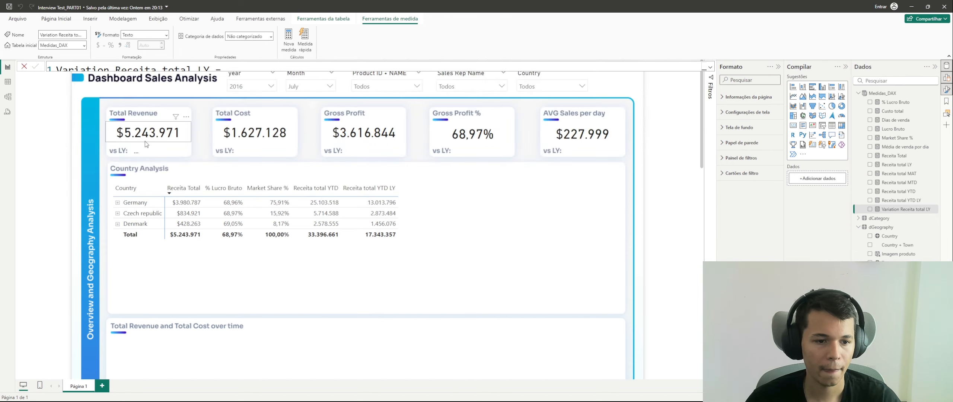
{"action": "left_click", "coordinate": [138, 150]}
{"action": "mouse_move", "coordinate": [218, 151]}
{"action": "left_mouse_down"}
{"action": "mouse_move", "coordinate": [194, 151]}
{"action": "mouse_move", "coordinate": [205, 152]}
{"action": "left_mouse_up"}
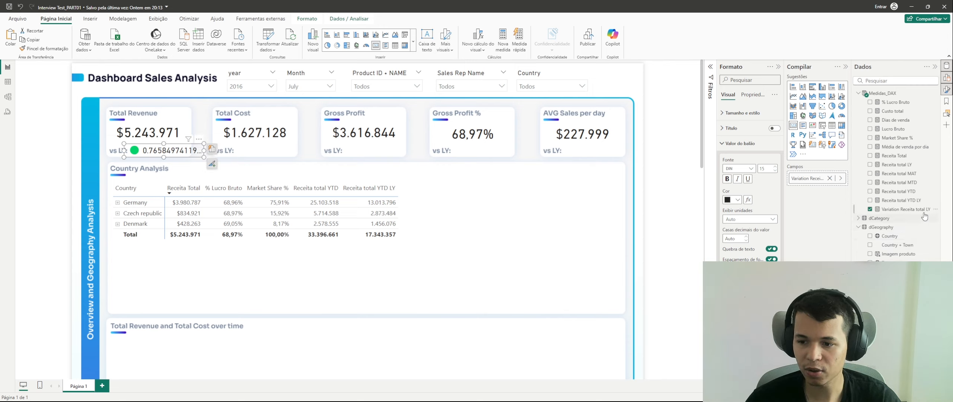
Reopen the Variation Receita total LY formula and wrap the green circle result's vValor in a FORMAT function, followed by a semicolon.
{"action": "left_click", "coordinate": [912, 209]}
{"action": "left_click", "coordinate": [711, 68]}
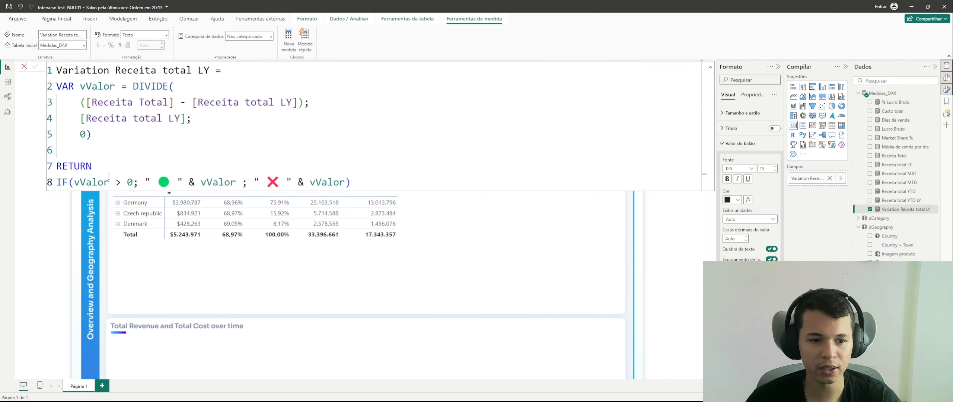
{"action": "left_click", "coordinate": [200, 182]}
{"action": "key", "text": "Caps_Lock"}
{"action": "type", "text": "FO"}
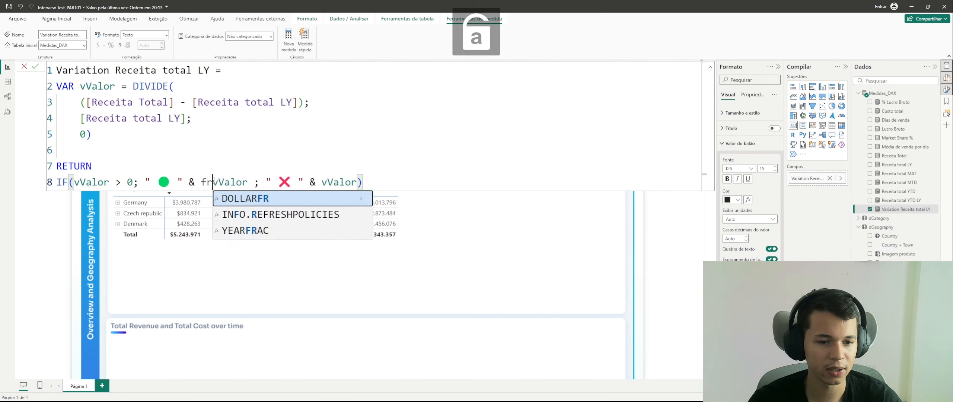
{"action": "key", "text": "Tab"}
{"action": "key", "text": "Right"}
{"action": "key", "text": "Right"}
{"action": "key", "text": "Right"}
{"action": "key", "text": "Right"}
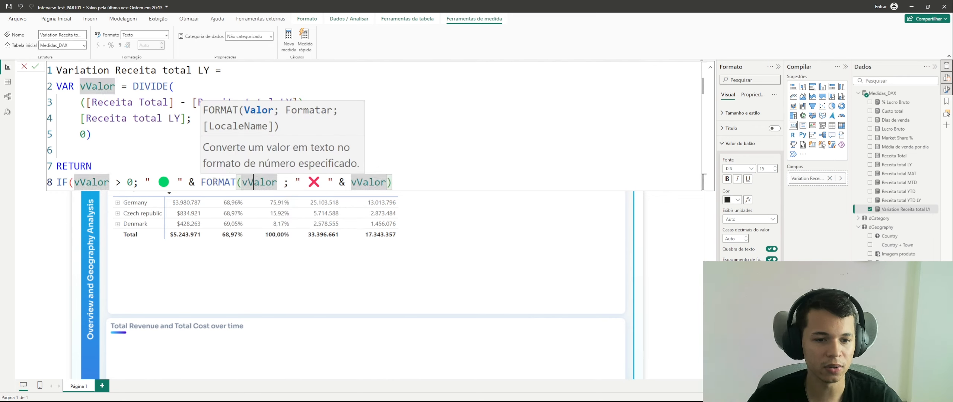
{"action": "key", "text": "Right"}
{"action": "key", "text": "Right"}
{"action": "type", "text": ";"}
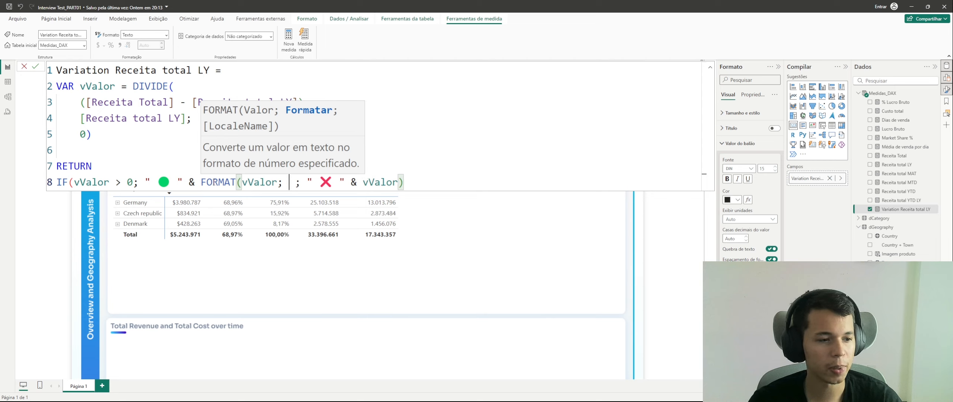
Enter "0%" as the format string and close the FORMAT function in the green circle result.
{"action": "type", "text": " 0%"}
{"action": "key", "text": "Left"}
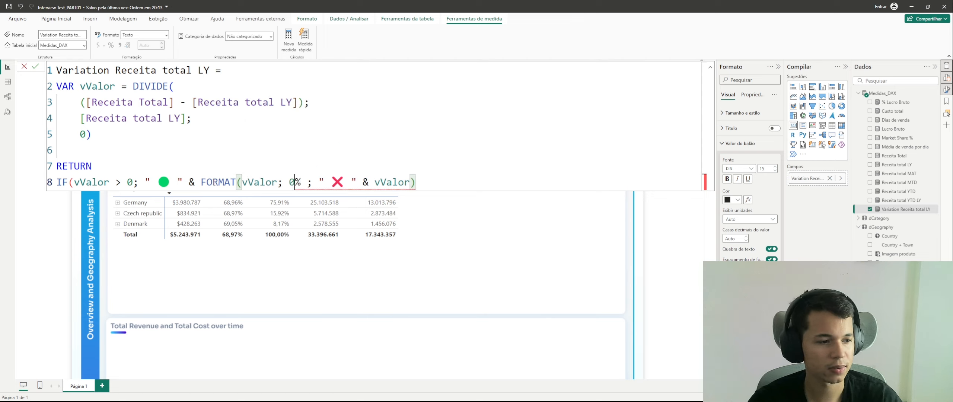
{"action": "key", "text": "BackSpace"}
{"action": "type", "text": "\""}
{"action": "key", "text": "Right"}
{"action": "key", "text": "Right"}
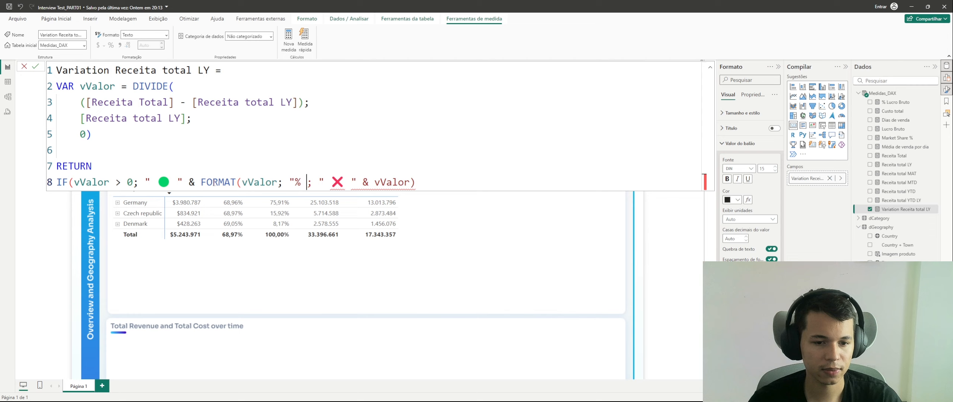
{"action": "type", "text": "0"}
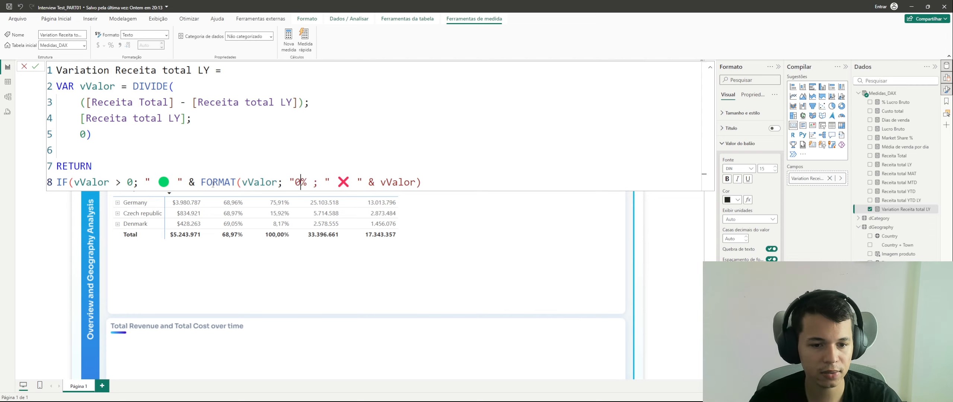
{"action": "key", "text": "Right"}
{"action": "type", "text": "\")"}
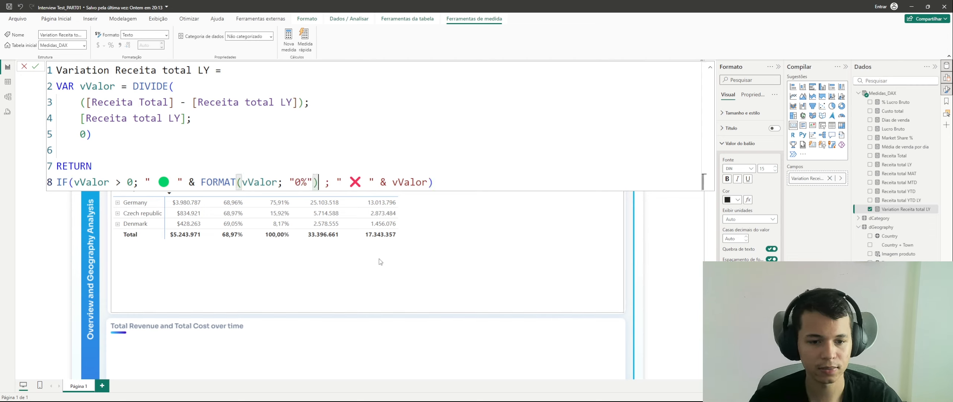
Move on to vValor in the red cross result, commit the measure, and collapse the formula editor.
{"action": "key", "text": "Right"}
{"action": "key", "text": "Right"}
{"action": "key", "text": "Right"}
{"action": "key", "text": "Right"}
{"action": "key", "text": "Right"}
{"action": "key", "text": "Right"}
{"action": "key", "text": "Right"}
{"action": "key", "text": "Right"}
{"action": "key", "text": "Right"}
{"action": "key", "text": "Right"}
{"action": "key", "text": "Right"}
{"action": "key", "text": "Right"}
{"action": "key", "text": "Right"}
{"action": "key", "text": "Right"}
{"action": "key", "text": "Right"}
{"action": "key", "text": "Right"}
{"action": "key", "text": "Right"}
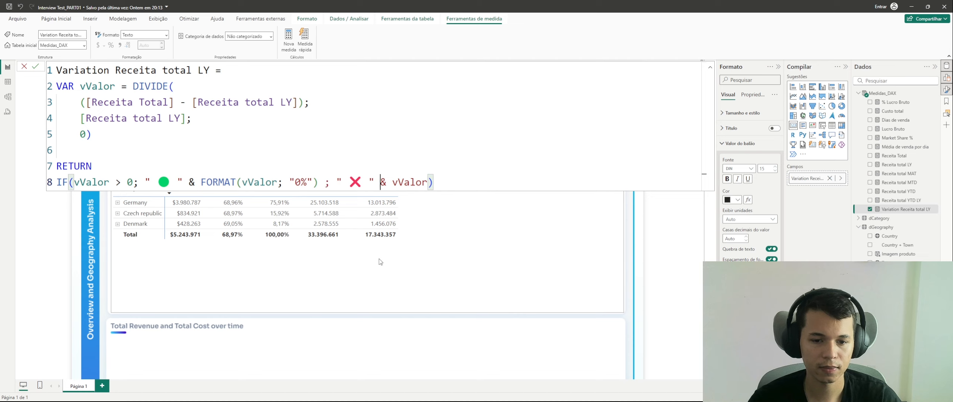
{"action": "key", "text": "Return"}
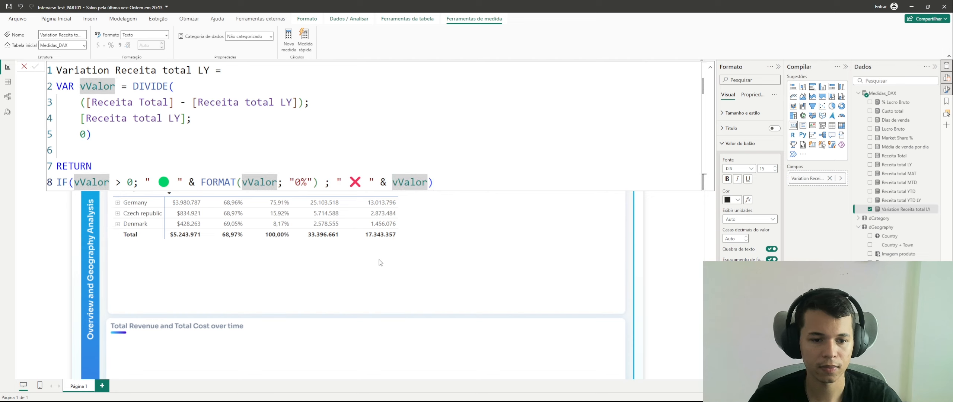
{"action": "left_click", "coordinate": [711, 69]}
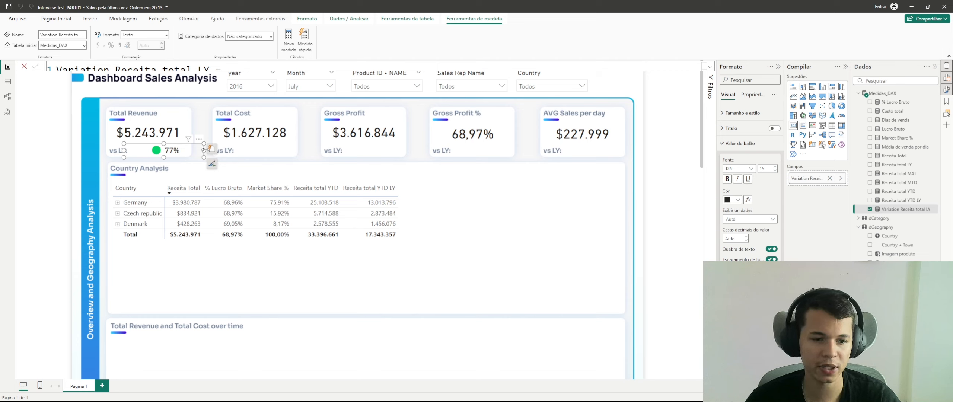
Narrow the variation card from both sides so its indicator and percentage sit close beside the Total Revenue vs LY label.
{"action": "left_click_drag", "start_coordinate": [204, 149], "coordinate": [188, 150]}
{"action": "left_click_drag", "start_coordinate": [124, 150], "coordinate": [131, 151]}
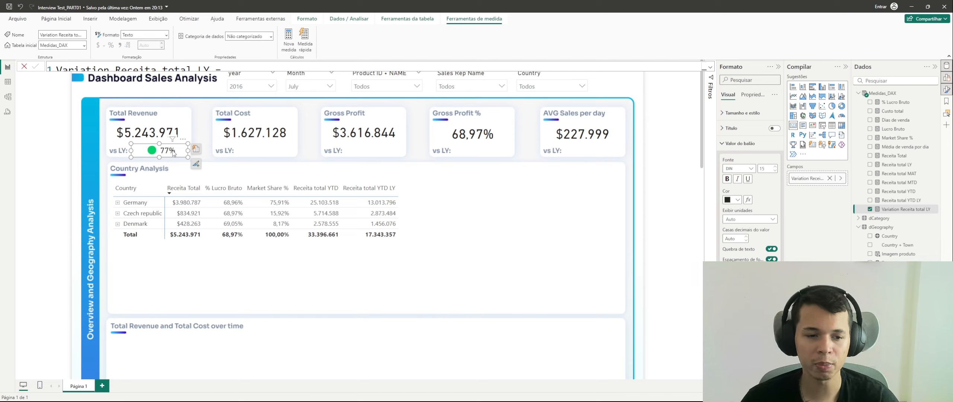
{"action": "left_click", "coordinate": [197, 134]}
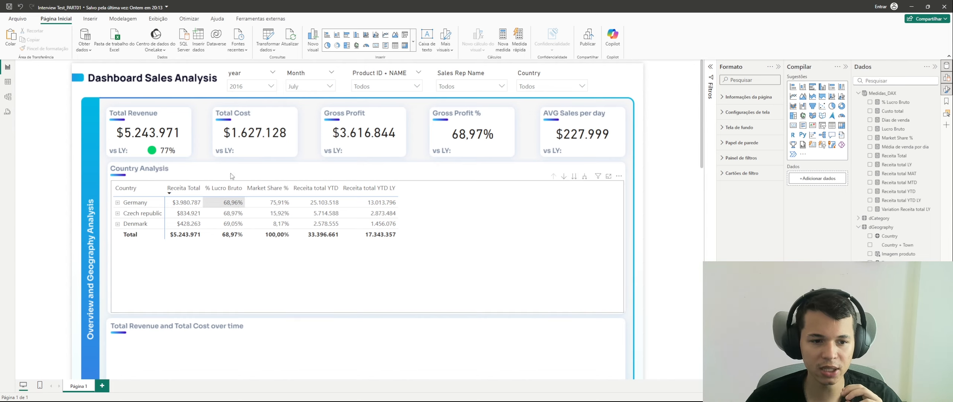
{"action": "left_click", "coordinate": [160, 159]}
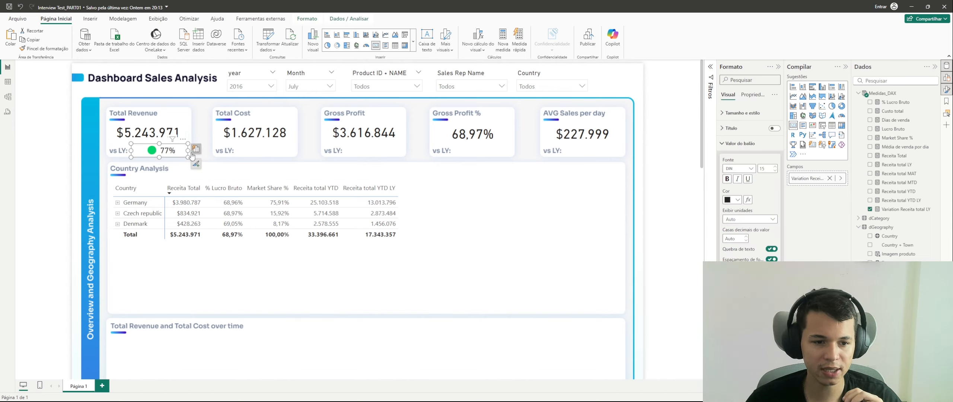
{"action": "left_click_drag", "start_coordinate": [188, 151], "coordinate": [151, 152]}
{"action": "left_click", "coordinate": [292, 146]}
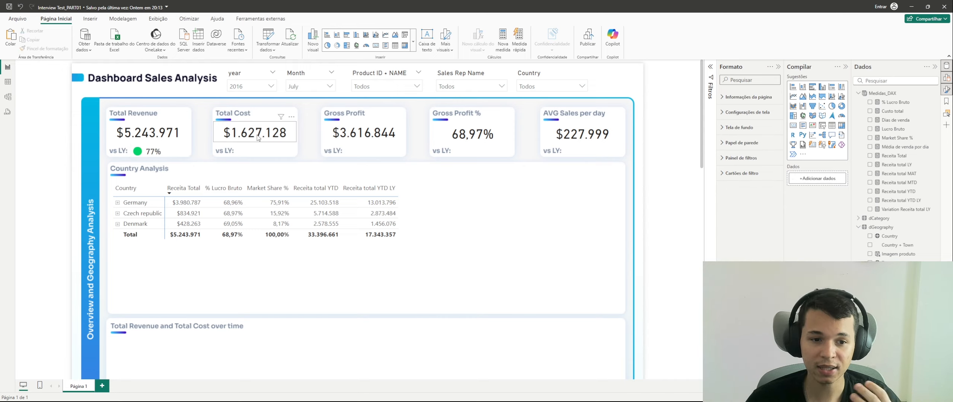
Nudge the revenue variation card into line with the vs LY label on the Total Revenue card.
{"action": "left_click", "coordinate": [159, 156]}
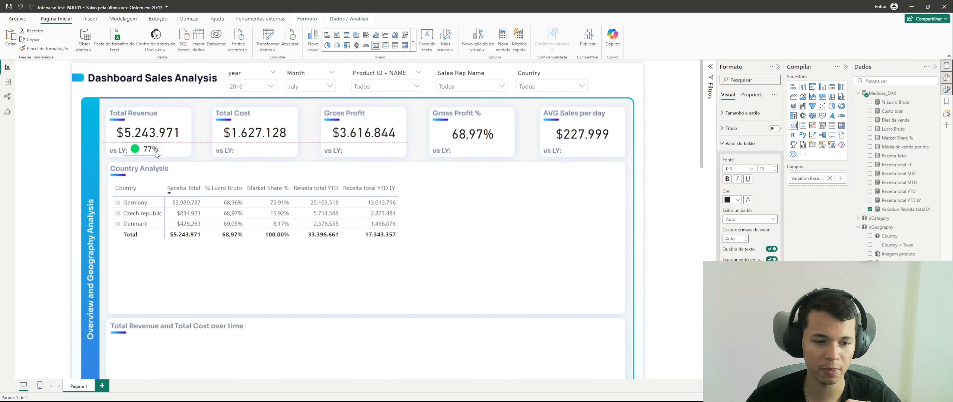
{"action": "left_click_drag", "start_coordinate": [159, 156], "coordinate": [158, 153]}
{"action": "left_click", "coordinate": [186, 155]}
Insert a line chart and fit it inside the Total Revenue and Total Cost over time section, just under its heading.
{"action": "scroll", "coordinate": [211, 206], "scroll_direction": "down", "scroll_amount": 3}
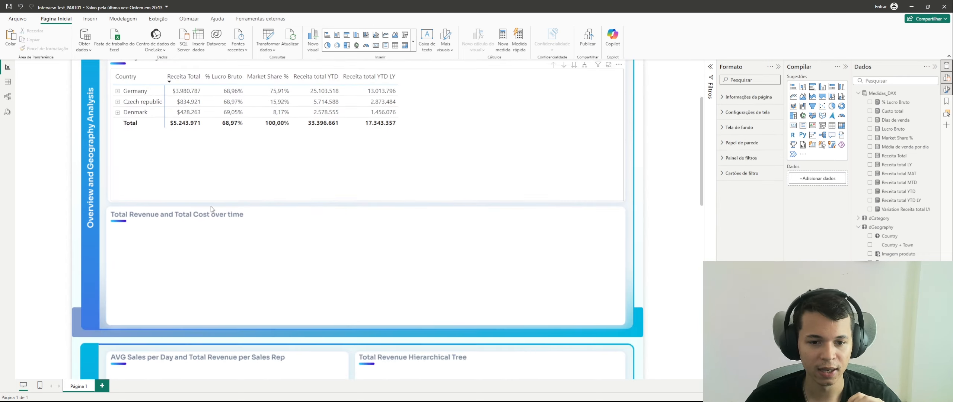
{"action": "scroll", "coordinate": [290, 181], "scroll_direction": "up", "scroll_amount": 2}
{"action": "scroll", "coordinate": [149, 282], "scroll_direction": "down", "scroll_amount": 10}
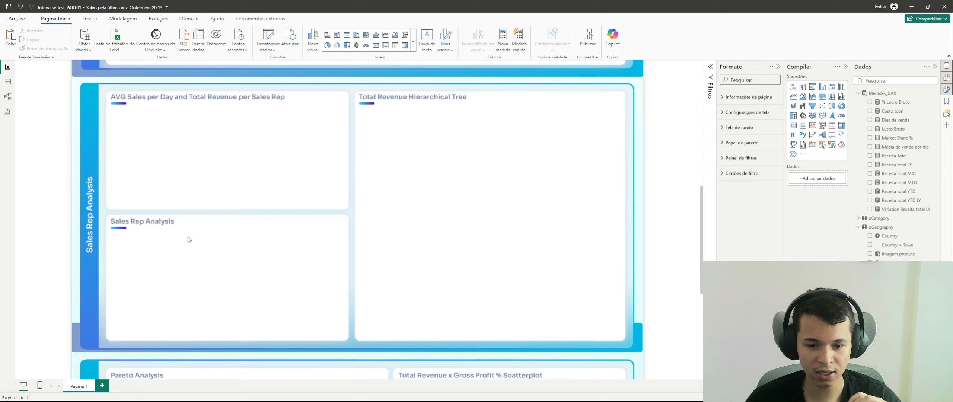
{"action": "scroll", "coordinate": [296, 217], "scroll_direction": "up", "scroll_amount": 12}
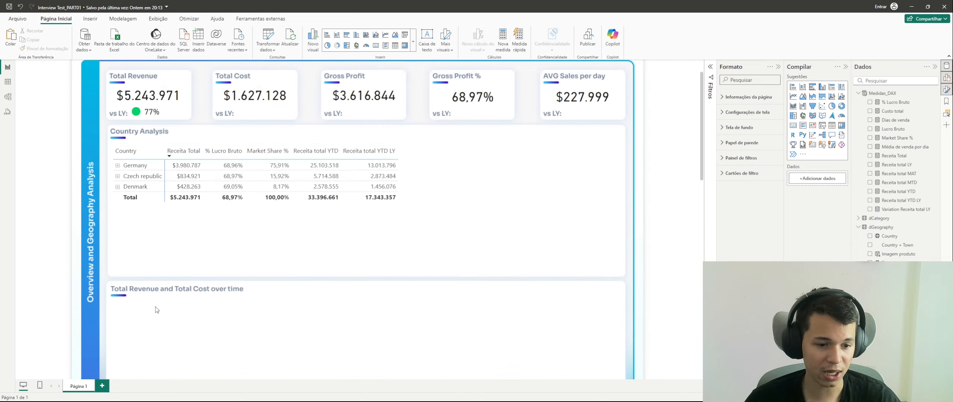
{"action": "scroll", "coordinate": [175, 235], "scroll_direction": "down", "scroll_amount": 4}
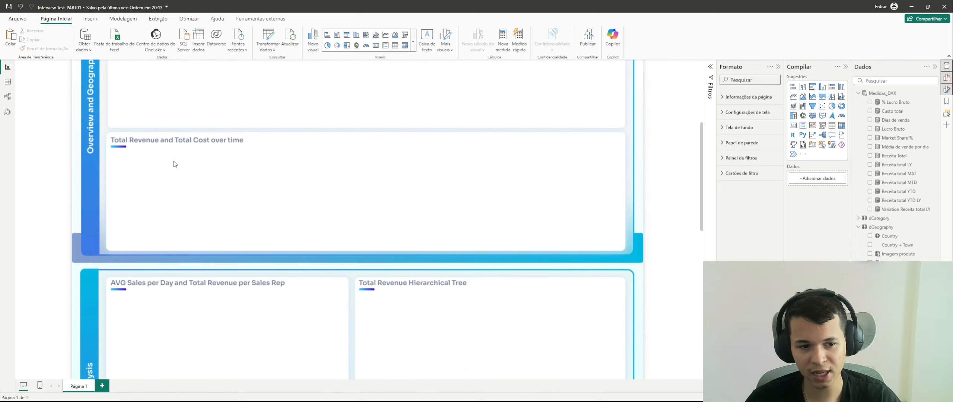
{"action": "scroll", "coordinate": [184, 157], "scroll_direction": "up", "scroll_amount": 2}
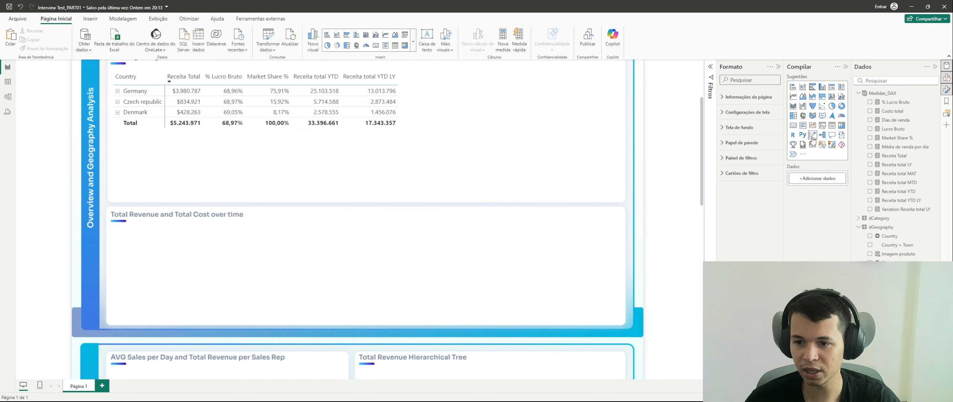
{"action": "left_click", "coordinate": [793, 96]}
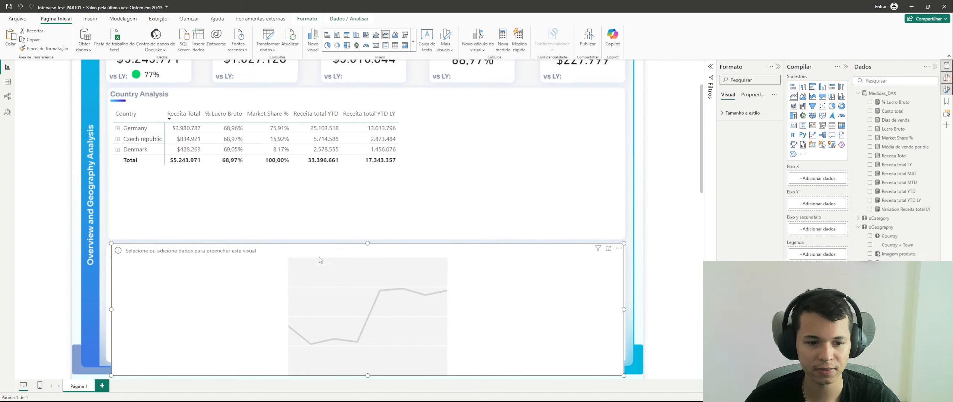
{"action": "left_click_drag", "start_coordinate": [352, 243], "coordinate": [350, 261]}
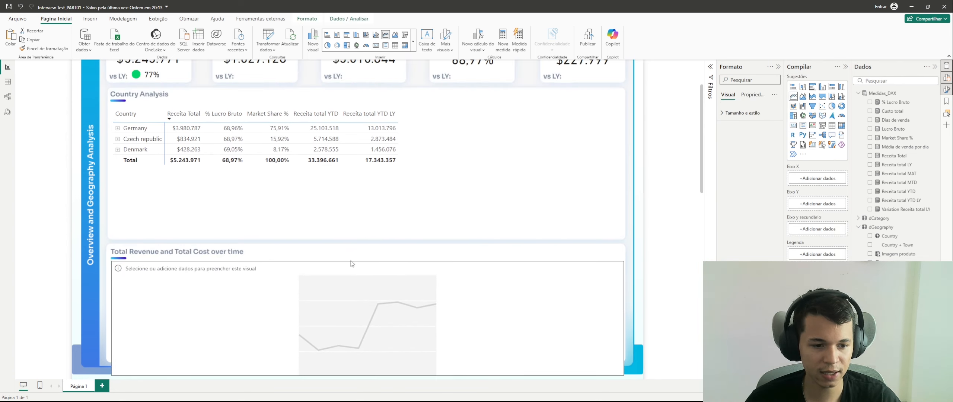
{"action": "scroll", "coordinate": [348, 257], "scroll_direction": "down", "scroll_amount": 2}
{"action": "left_click_drag", "start_coordinate": [367, 300], "coordinate": [392, 285]}
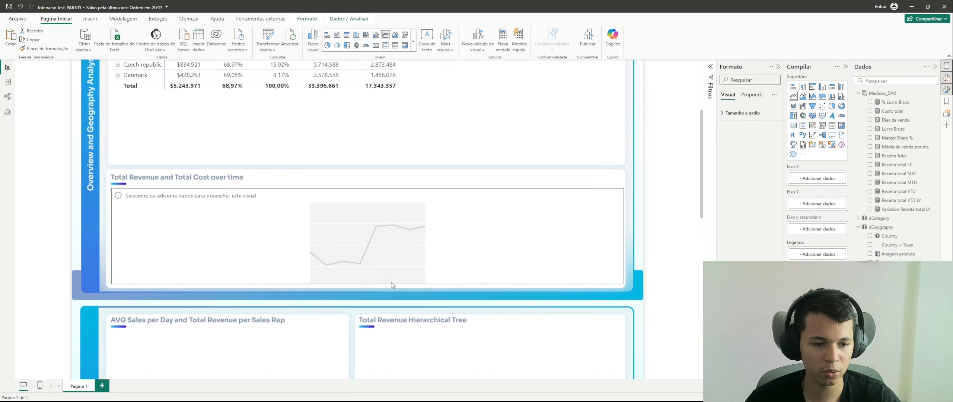
{"action": "left_click", "coordinate": [625, 238]}
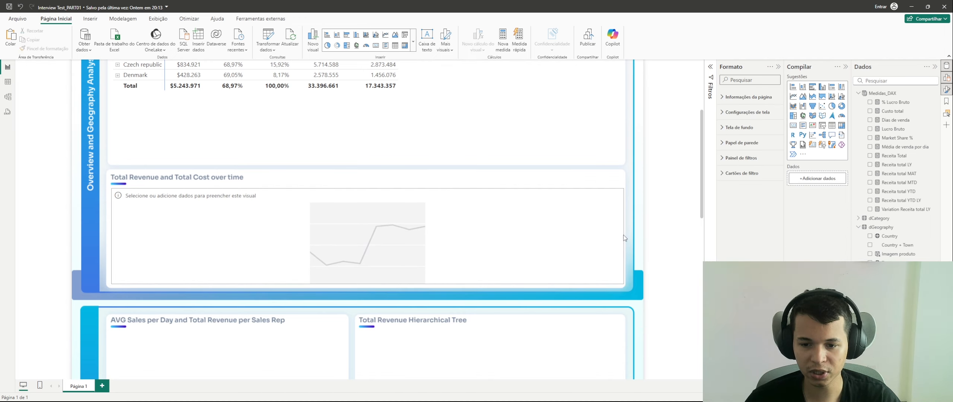
{"action": "left_click", "coordinate": [622, 237]}
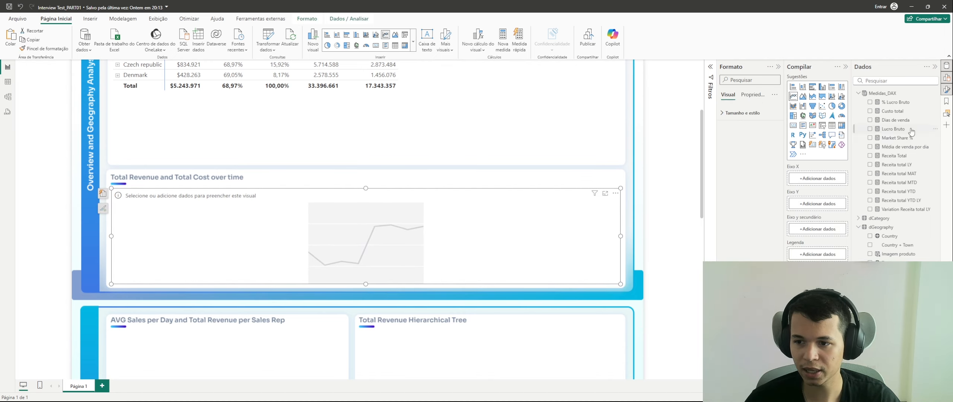
Plot Receita Total and Custo total on the line chart's Y axis, with MMM Year from DimCalendar on the X axis.
{"action": "left_click", "coordinate": [870, 156]}
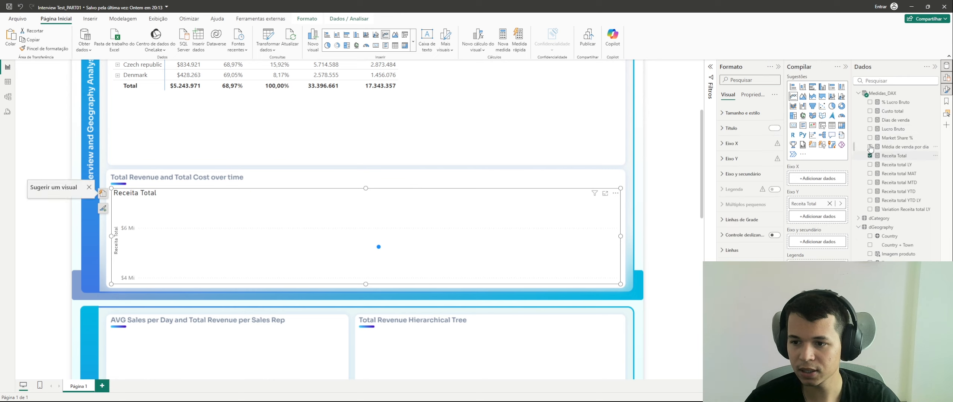
{"action": "left_click", "coordinate": [871, 111]}
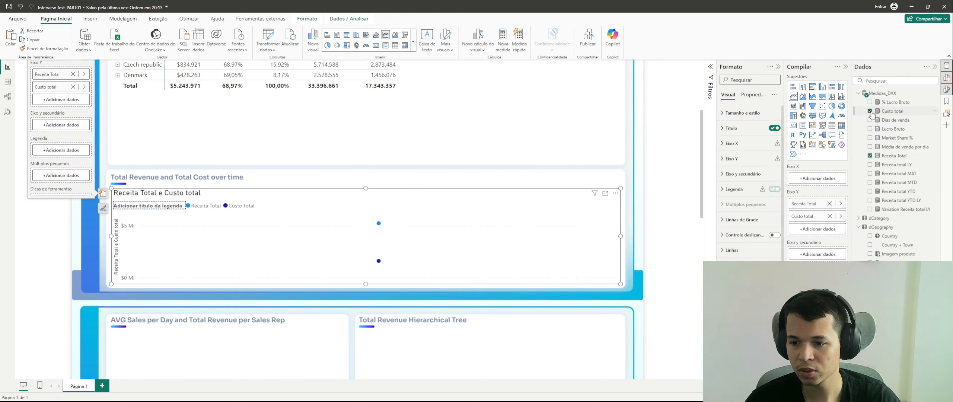
{"action": "left_click", "coordinate": [859, 93]}
{"action": "left_click", "coordinate": [859, 111]}
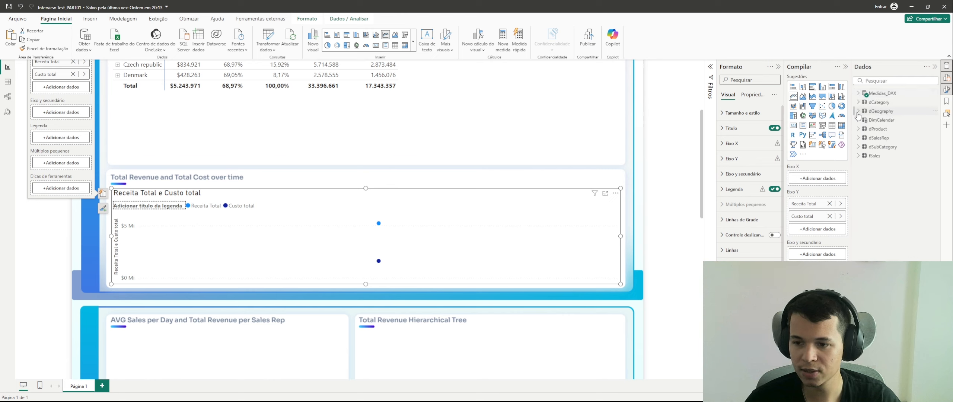
{"action": "left_click", "coordinate": [859, 121]}
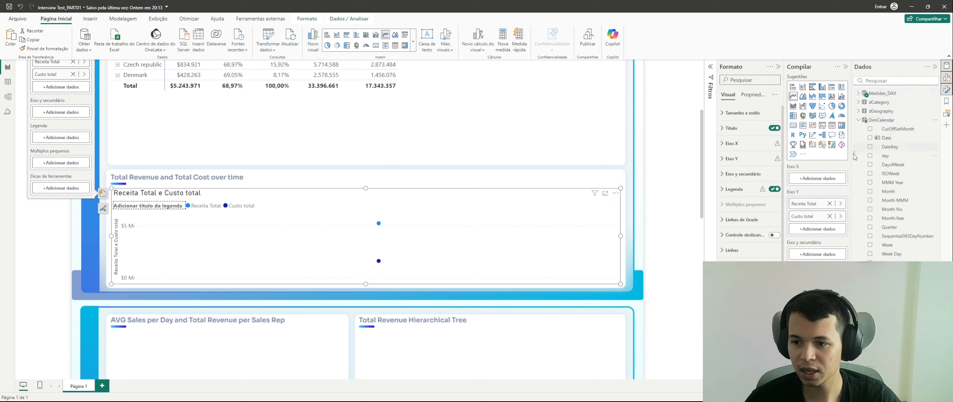
{"action": "left_click", "coordinate": [870, 183]}
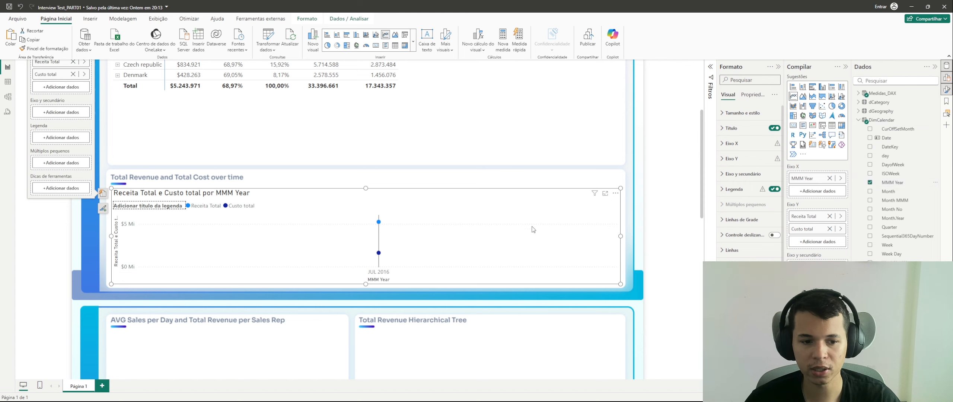
Clear July from the Month slicer so the line chart covers every month of 2016.
{"action": "scroll", "coordinate": [350, 135], "scroll_direction": "up", "scroll_amount": 5}
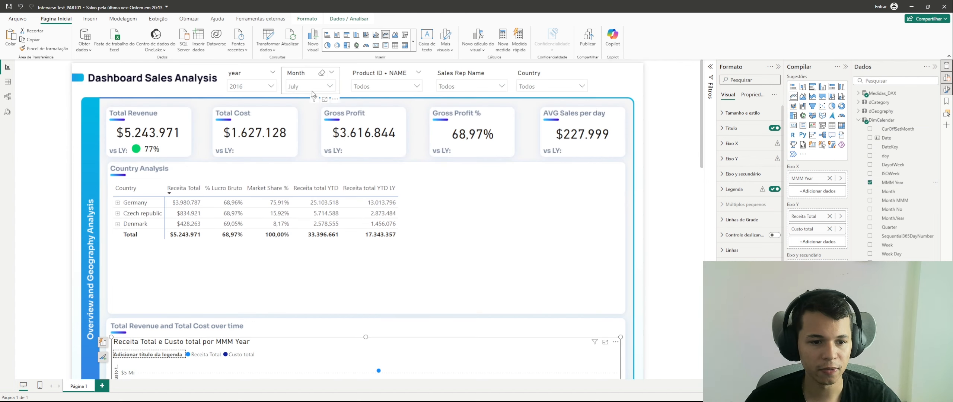
{"action": "left_click", "coordinate": [313, 90]}
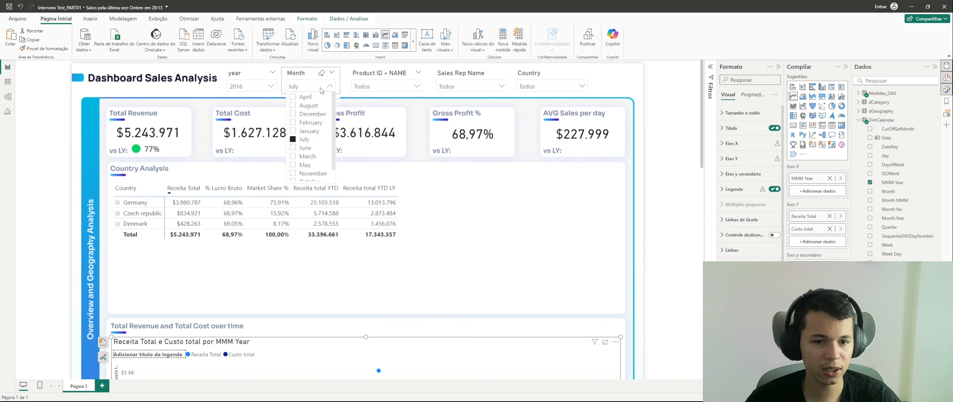
{"action": "left_click", "coordinate": [293, 140]}
{"action": "scroll", "coordinate": [613, 248], "scroll_direction": "down", "scroll_amount": 5}
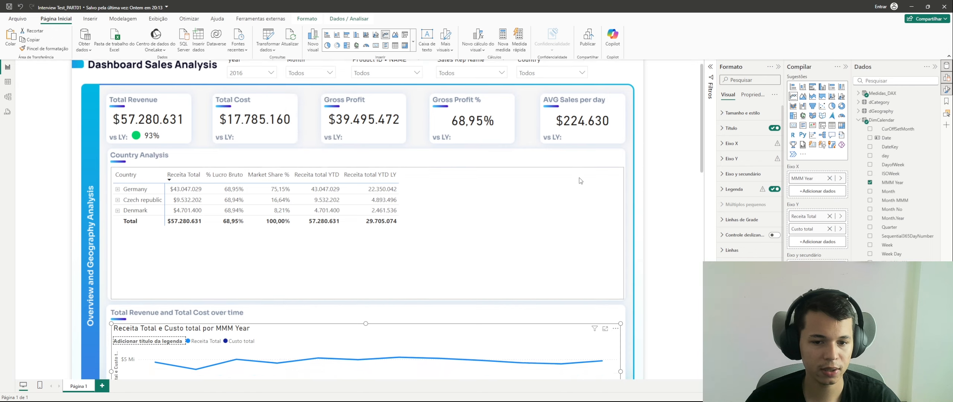
{"action": "scroll", "coordinate": [633, 201], "scroll_direction": "up", "scroll_amount": 3}
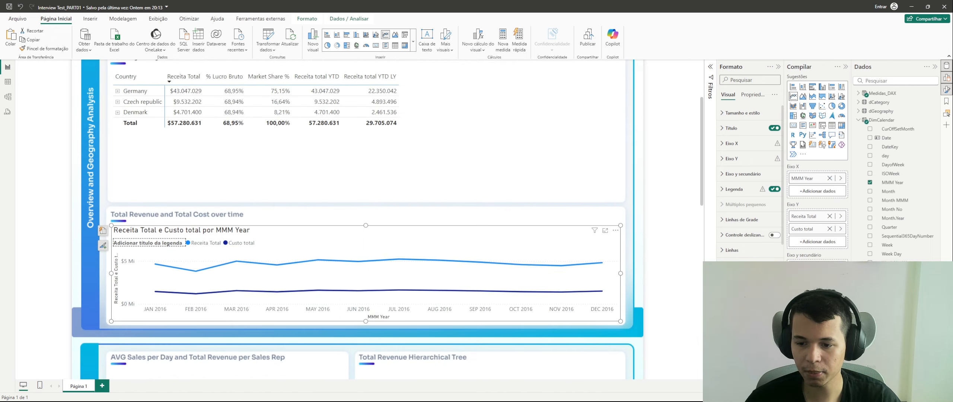
Turn on data labels for the line chart and hide its Y-axis title.
{"action": "scroll", "coordinate": [357, 219], "scroll_direction": "down", "scroll_amount": 3}
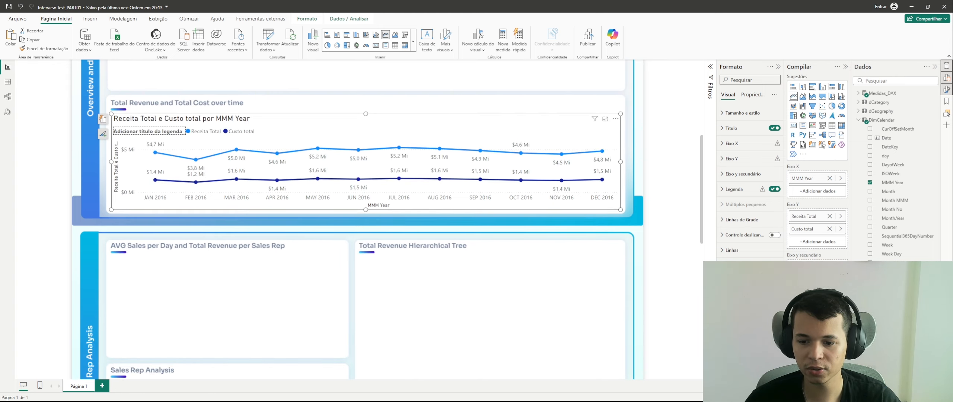
{"action": "scroll", "coordinate": [748, 186], "scroll_direction": "down", "scroll_amount": 2}
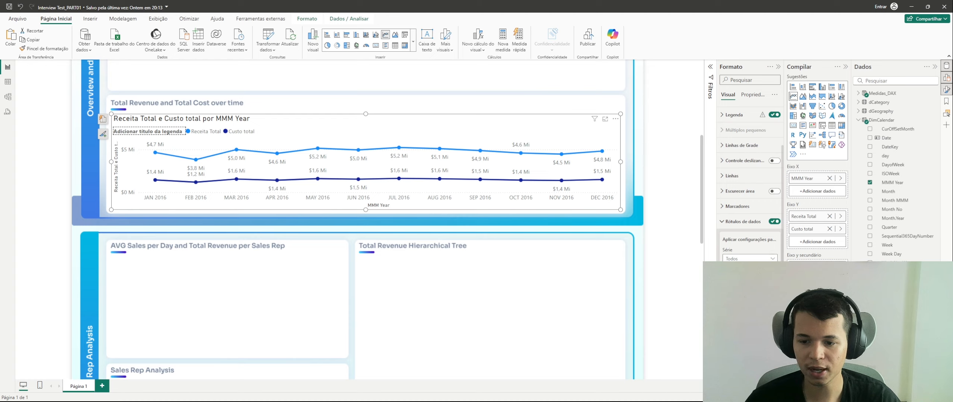
{"action": "left_click", "coordinate": [738, 228]}
{"action": "scroll", "coordinate": [741, 224], "scroll_direction": "up", "scroll_amount": 2}
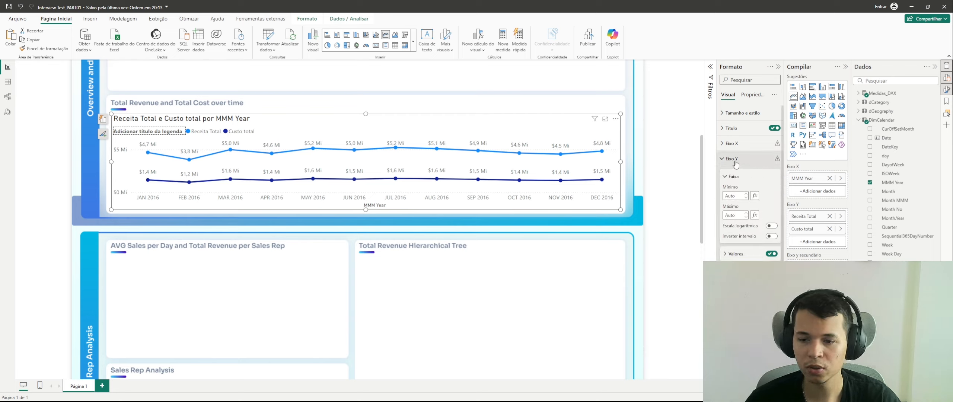
Hide the line chart's X-axis title and set the font of its axis values to DIN.
{"action": "left_click", "coordinate": [742, 148]}
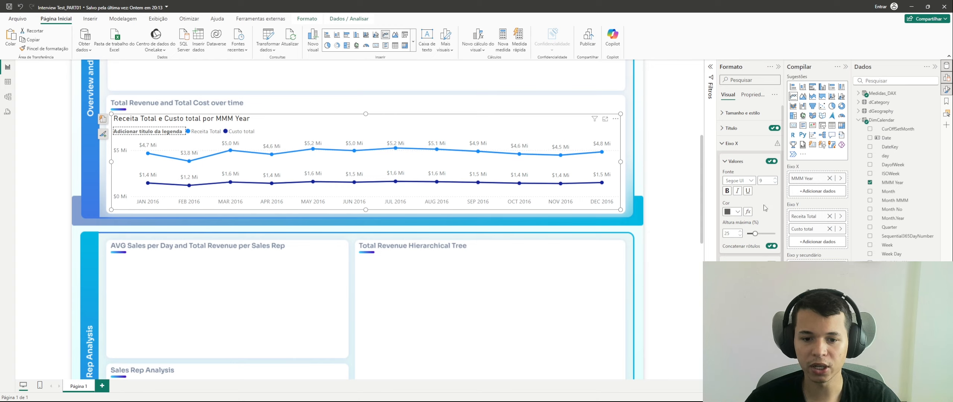
{"action": "left_click", "coordinate": [739, 181]}
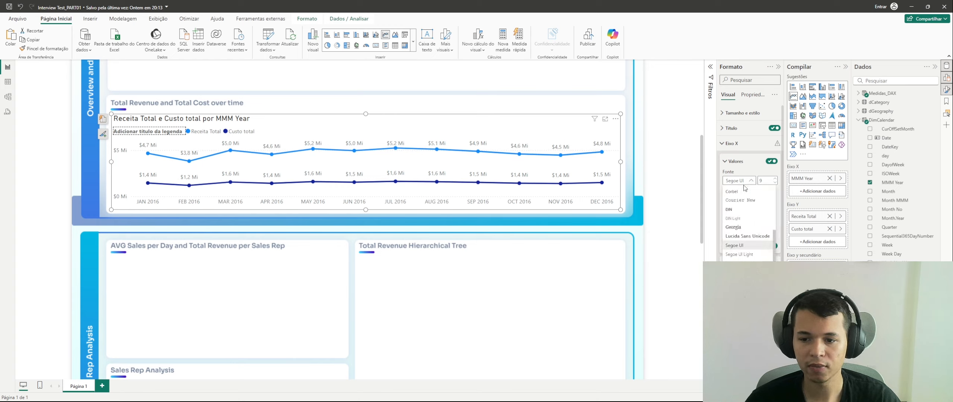
{"action": "left_click", "coordinate": [732, 210]}
{"action": "left_click", "coordinate": [731, 143]}
{"action": "left_click", "coordinate": [732, 158]}
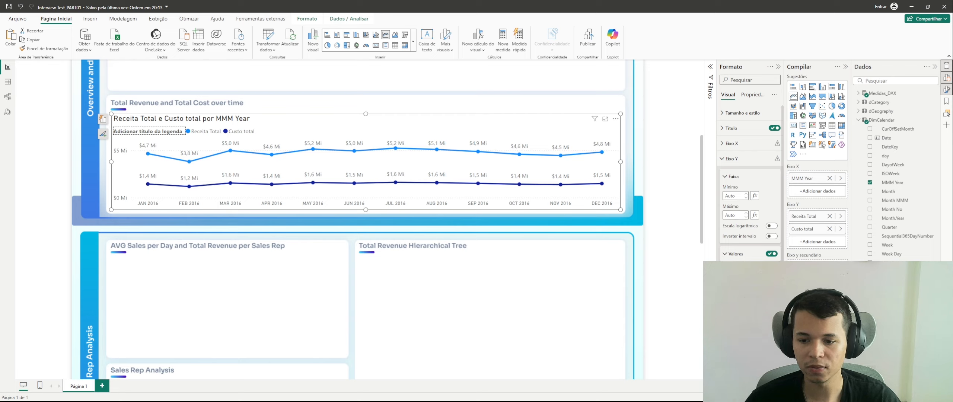
{"action": "left_click", "coordinate": [731, 159]}
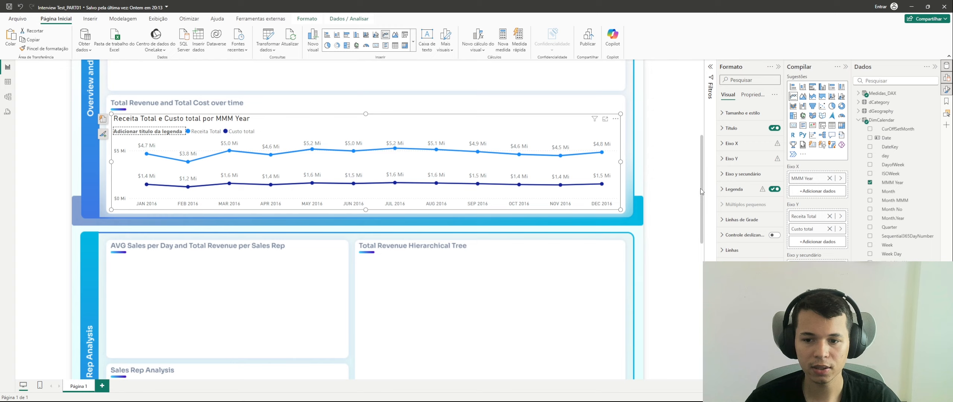
Turn off the line chart's title and its background.
{"action": "left_click", "coordinate": [775, 129]}
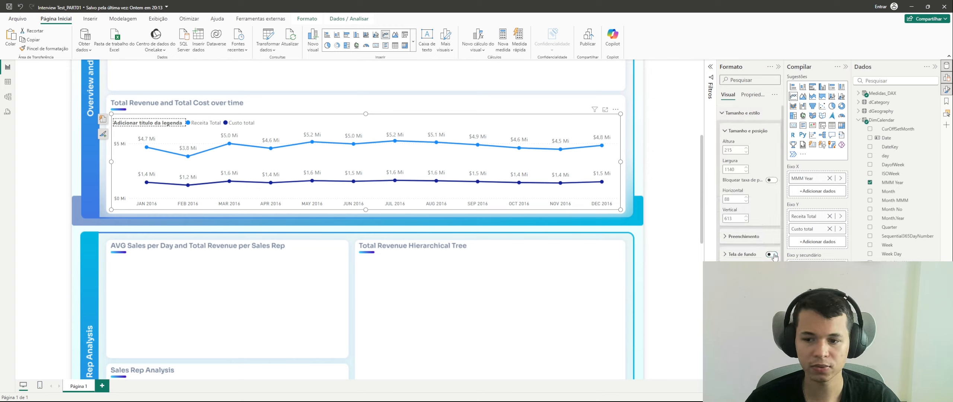
{"action": "left_click", "coordinate": [743, 113]}
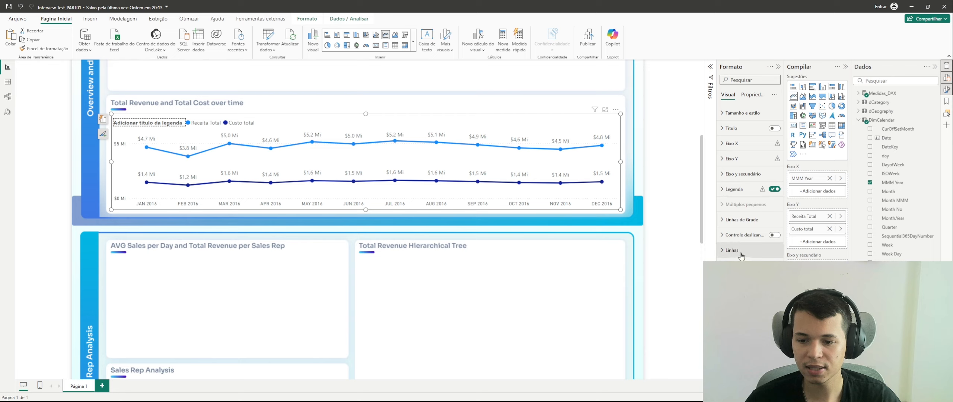
Give the Receita Total line a custom bright turquoise colour.
{"action": "left_click", "coordinate": [741, 256]}
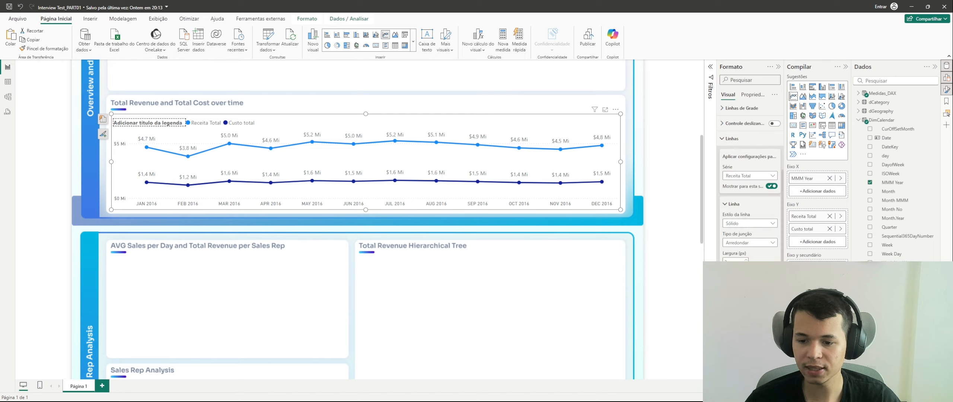
{"action": "left_click", "coordinate": [732, 318]}
{"action": "left_click", "coordinate": [741, 307]}
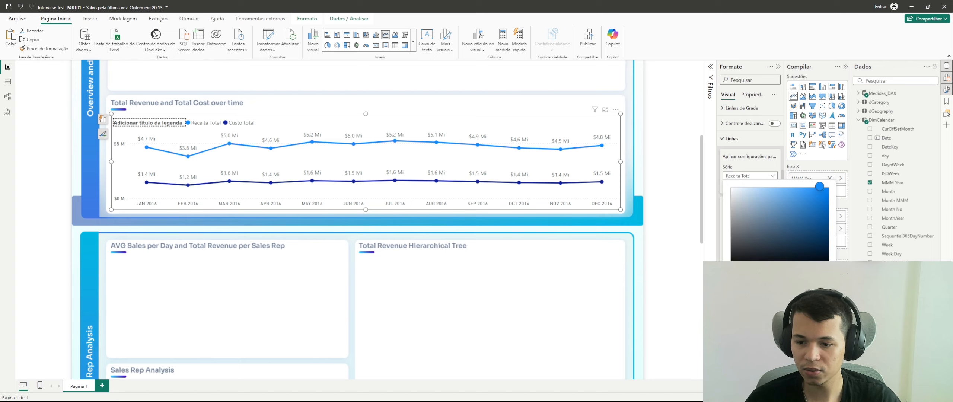
{"action": "left_click", "coordinate": [777, 270]}
{"action": "left_click_drag", "start_coordinate": [825, 191], "coordinate": [830, 185]}
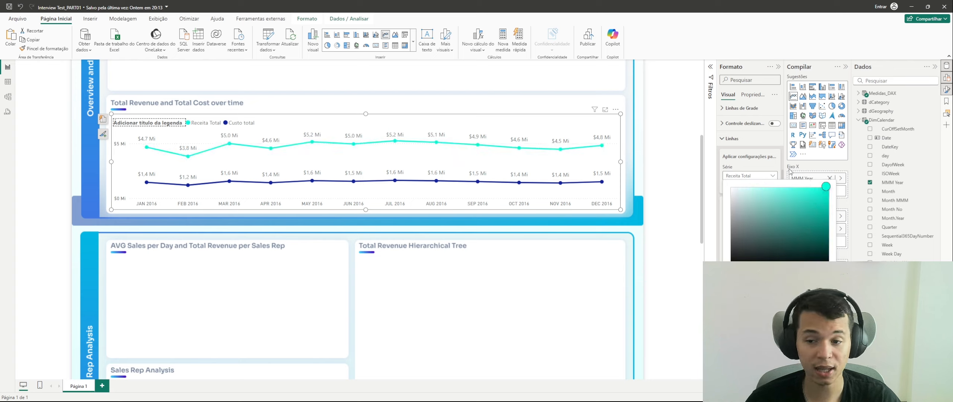
{"action": "left_click", "coordinate": [755, 140]}
Give the Custo total line a custom bright red colour in the line chart.
{"action": "left_click", "coordinate": [762, 178]}
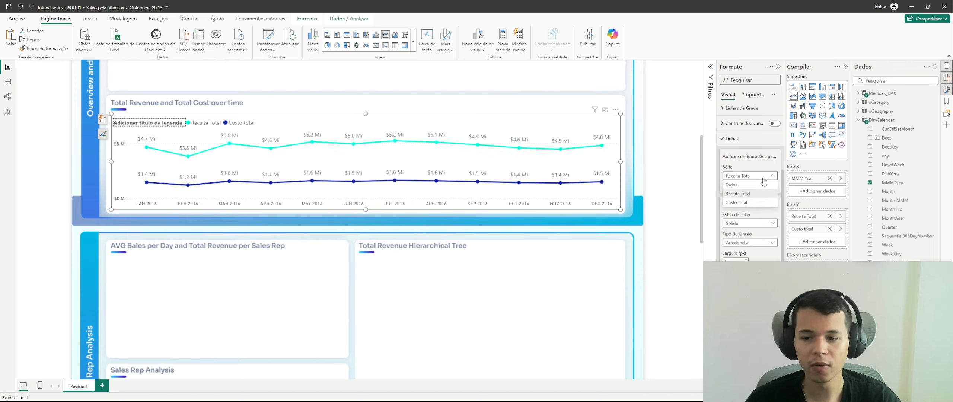
{"action": "left_click", "coordinate": [753, 205]}
{"action": "left_click", "coordinate": [732, 319]}
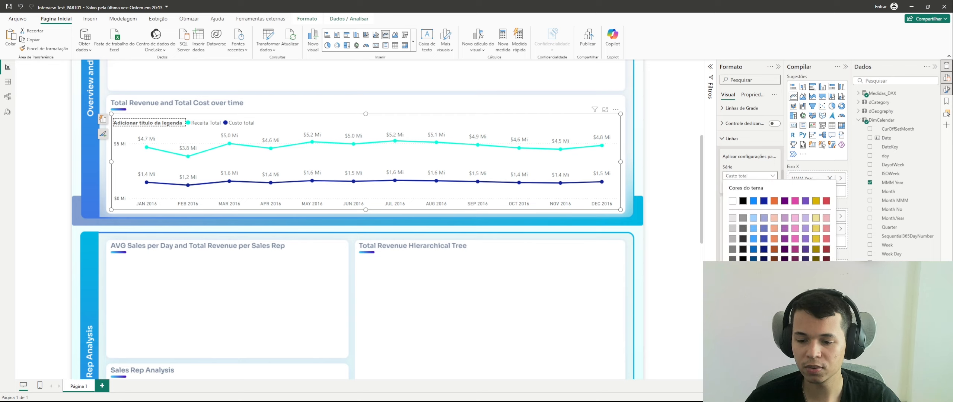
{"action": "left_click", "coordinate": [742, 298]}
{"action": "left_click", "coordinate": [732, 270]}
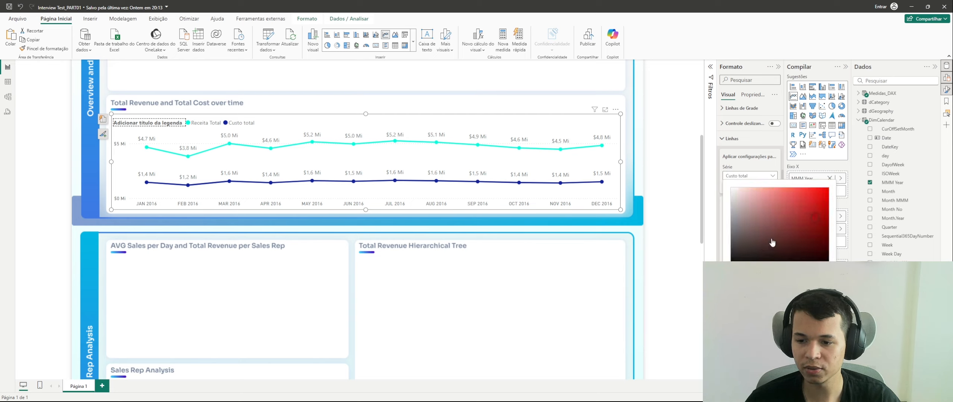
{"action": "left_click", "coordinate": [824, 189]}
{"action": "left_click", "coordinate": [631, 152]}
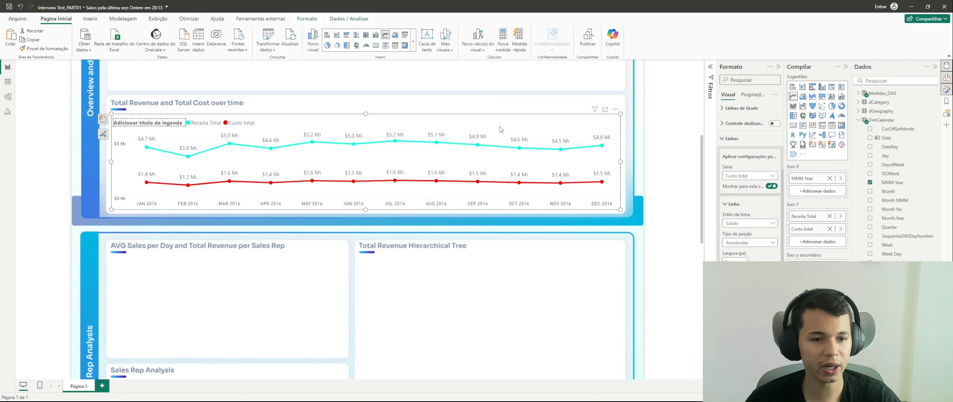
{"action": "left_click", "coordinate": [429, 108]}
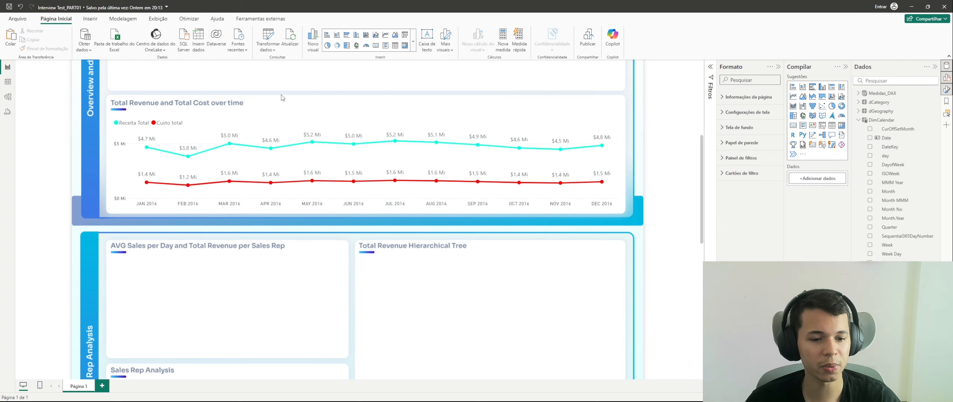
Review the Sales Rep Analysis and Product Analysis sections in the PBI Test report, then return to the Interview Test_PART01 report.
{"action": "scroll", "coordinate": [336, 289], "scroll_direction": "down", "scroll_amount": 3}
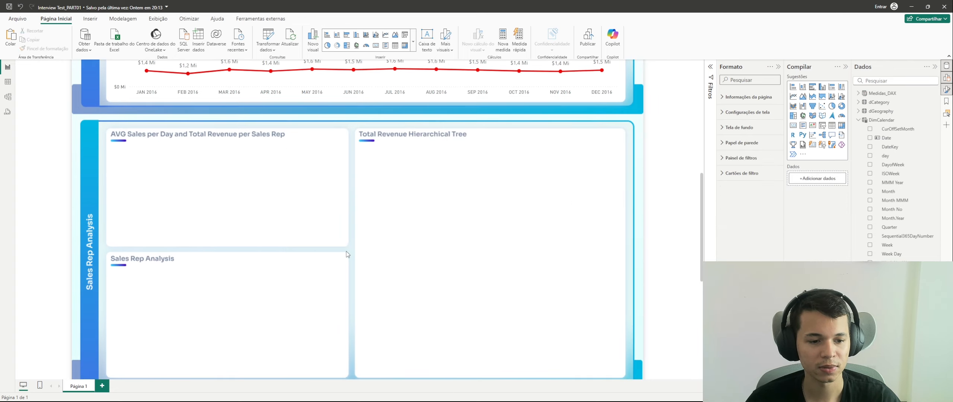
{"action": "scroll", "coordinate": [346, 252], "scroll_direction": "down", "scroll_amount": 3}
{"action": "scroll", "coordinate": [373, 256], "scroll_direction": "up", "scroll_amount": 8}
{"action": "scroll", "coordinate": [434, 211], "scroll_direction": "down", "scroll_amount": 5}
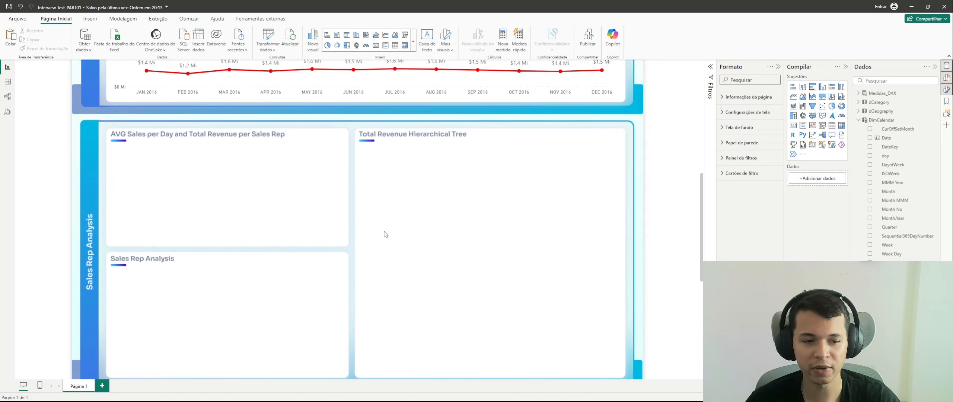
{"action": "scroll", "coordinate": [385, 234], "scroll_direction": "down", "scroll_amount": 3}
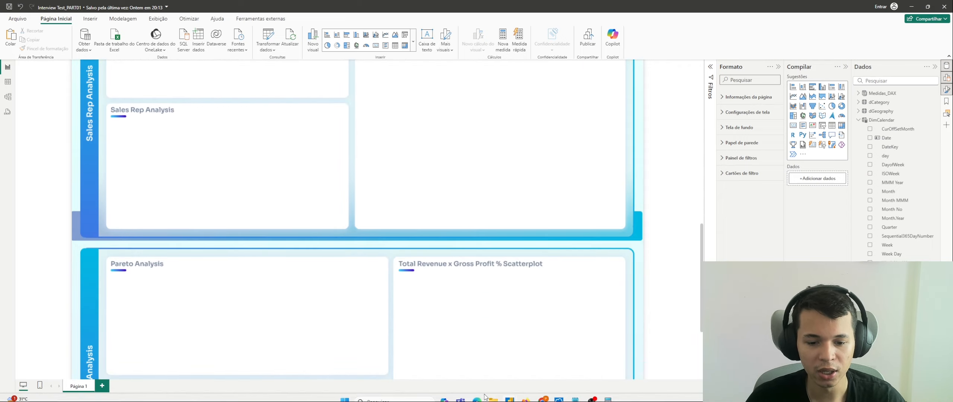
{"action": "mouse_move", "coordinate": [510, 393]}
{"action": "left_click", "coordinate": [526, 362]}
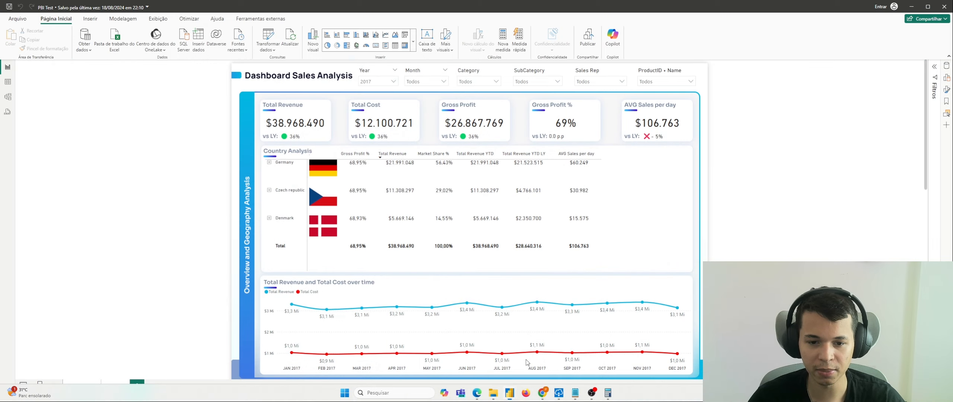
{"action": "scroll", "coordinate": [716, 190], "scroll_direction": "down", "scroll_amount": 6}
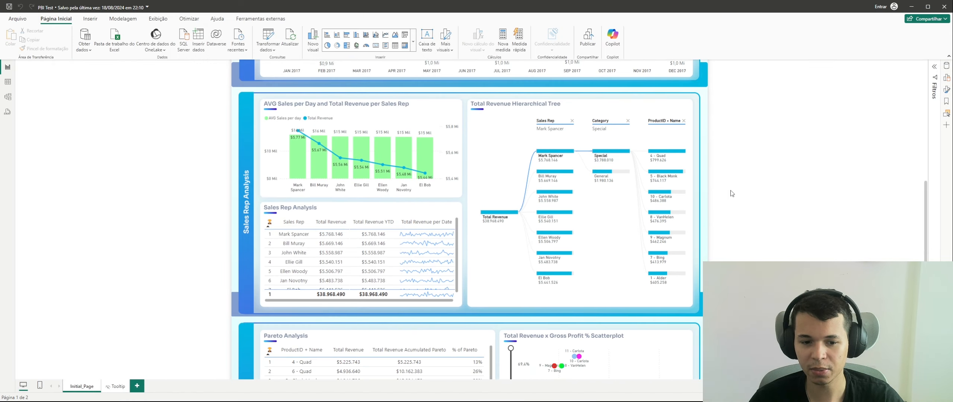
{"action": "scroll", "coordinate": [489, 325], "scroll_direction": "down", "scroll_amount": 2}
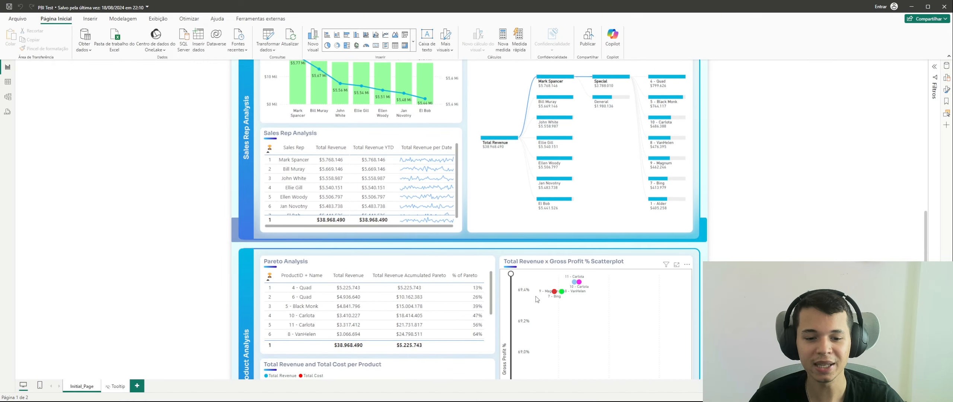
{"action": "scroll", "coordinate": [650, 289], "scroll_direction": "down", "scroll_amount": 2}
{"action": "scroll", "coordinate": [696, 214], "scroll_direction": "up", "scroll_amount": 4}
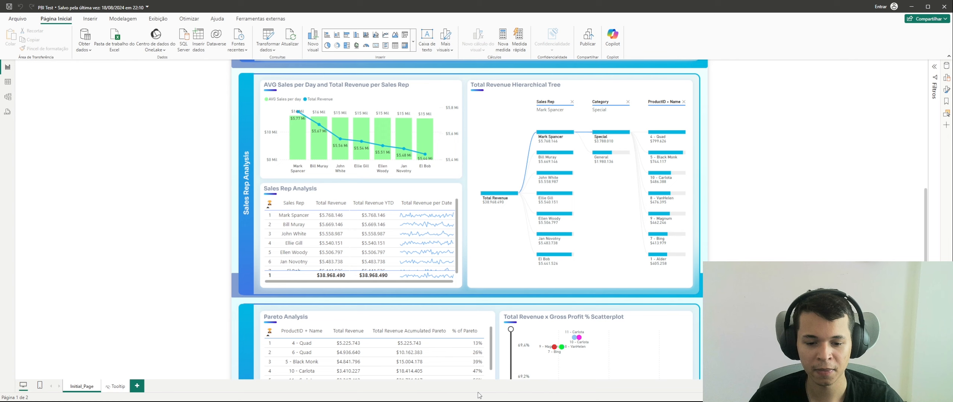
{"action": "mouse_move", "coordinate": [506, 396]}
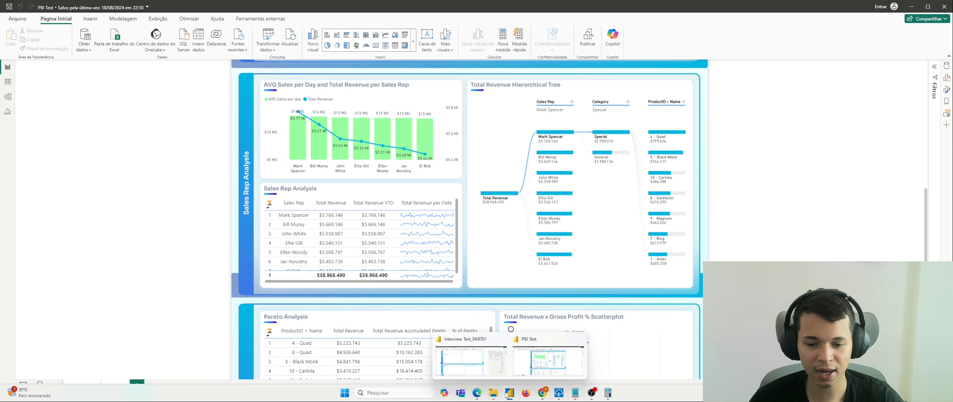
{"action": "left_click", "coordinate": [496, 362]}
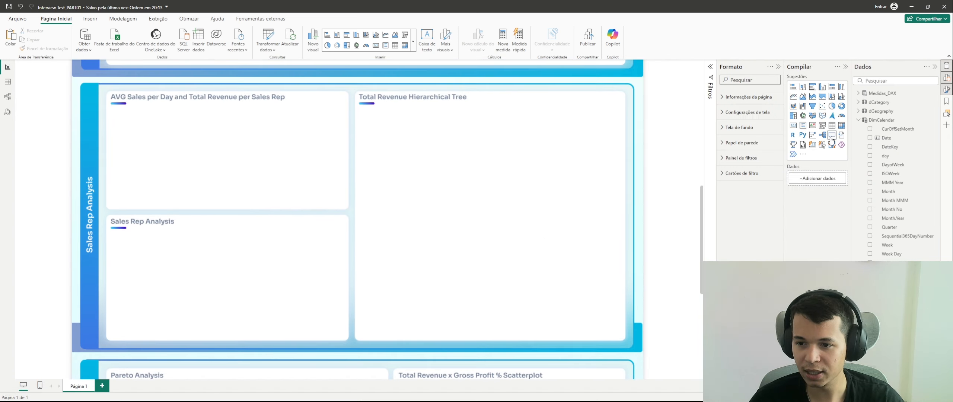
Insert a decomposition tree and fit it to the Total Revenue Hierarchical Tree card.
{"action": "left_click", "coordinate": [823, 135]}
{"action": "left_click_drag", "start_coordinate": [502, 153], "coordinate": [503, 189]}
{"action": "left_click_drag", "start_coordinate": [114, 156], "coordinate": [360, 157]}
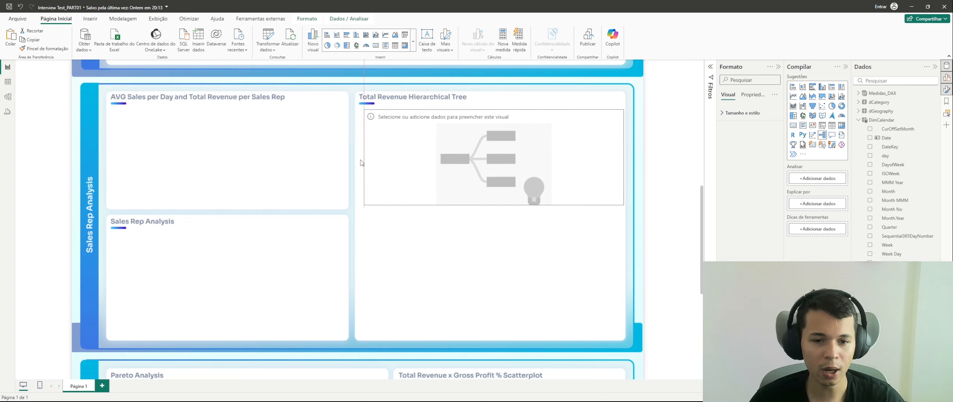
{"action": "left_click_drag", "start_coordinate": [493, 205], "coordinate": [492, 336]}
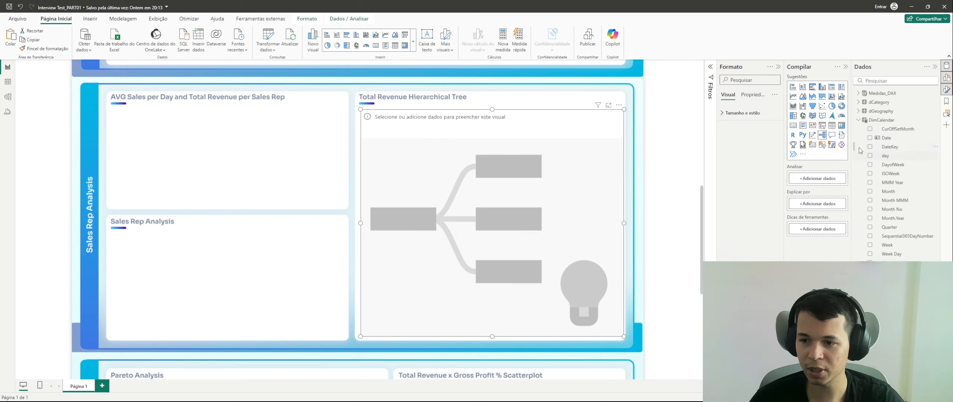
Set the Receita Total measure from Medidas_DAX as the value analysed by the decomposition tree.
{"action": "left_click", "coordinate": [859, 120]}
{"action": "left_click", "coordinate": [859, 93]}
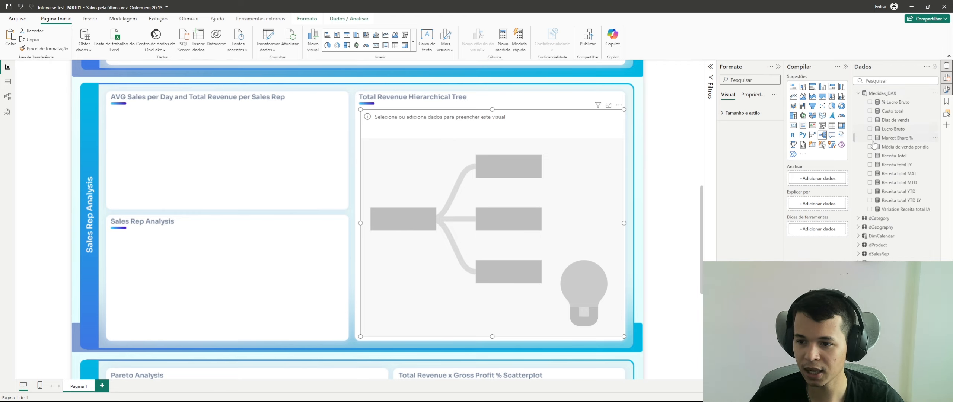
{"action": "left_click", "coordinate": [871, 156]}
{"action": "scroll", "coordinate": [504, 186], "scroll_direction": "up", "scroll_amount": 8}
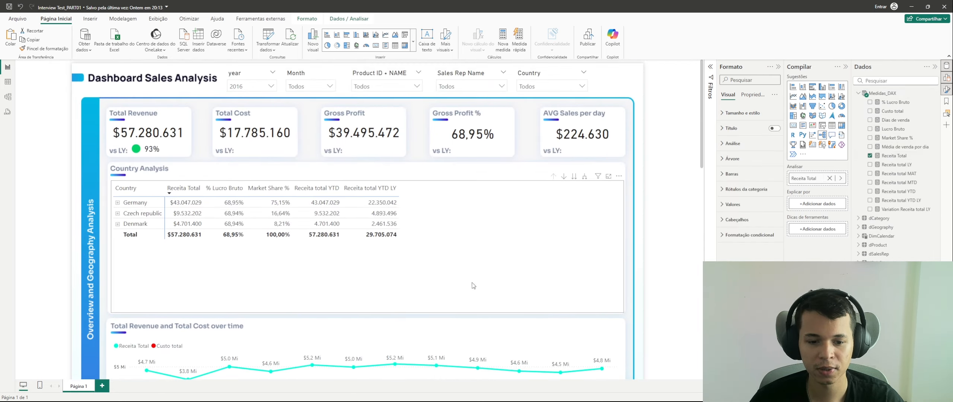
{"action": "scroll", "coordinate": [471, 285], "scroll_direction": "down", "scroll_amount": 8}
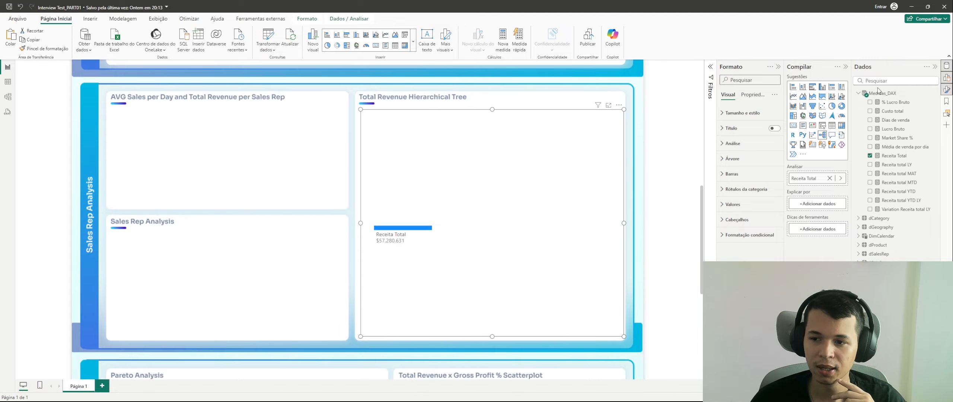
Add Sales Rep Name from dSalesRep as an explaining field and split the Receita Total node by high value.
{"action": "left_click", "coordinate": [858, 95]}
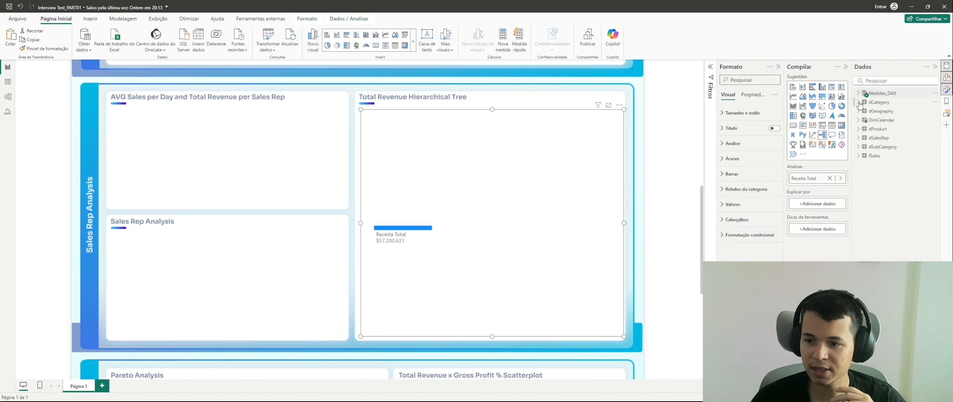
{"action": "left_click", "coordinate": [858, 137]}
{"action": "left_click", "coordinate": [870, 146]}
{"action": "scroll", "coordinate": [441, 277], "scroll_direction": "up", "scroll_amount": 10}
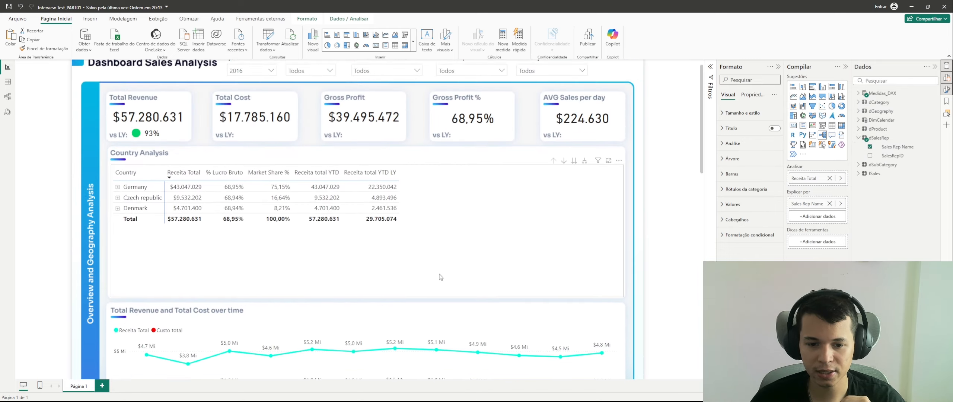
{"action": "scroll", "coordinate": [440, 277], "scroll_direction": "down", "scroll_amount": 10}
{"action": "left_click", "coordinate": [437, 265]}
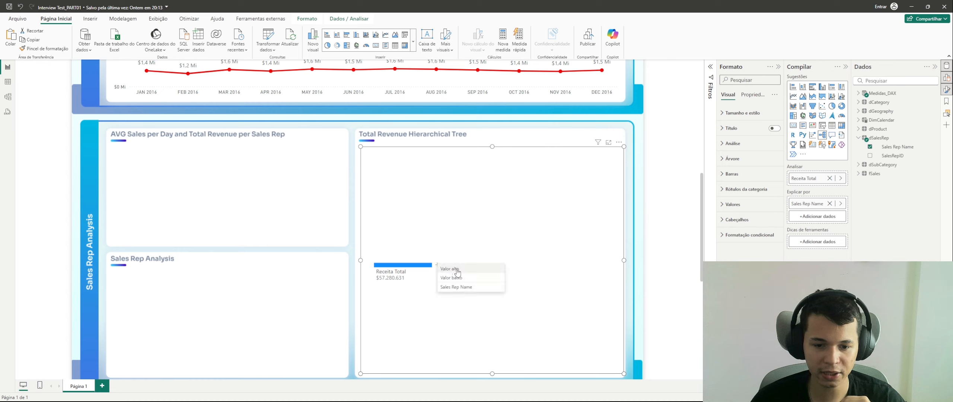
{"action": "left_click", "coordinate": [446, 276]}
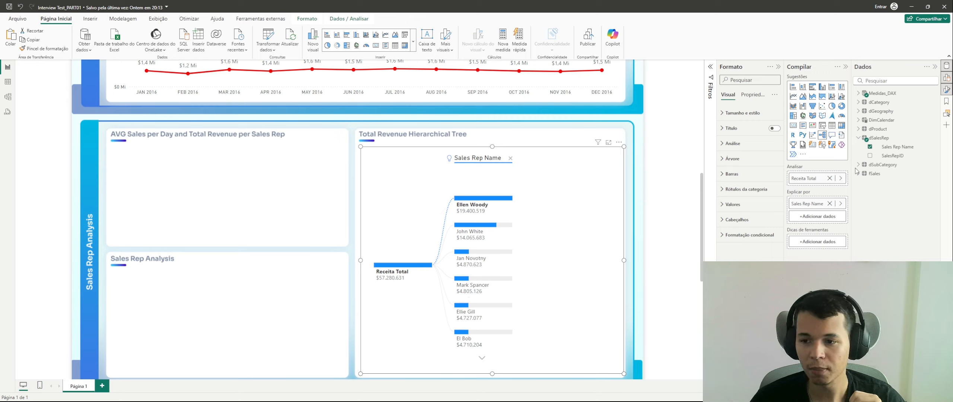
Add Product ID + NAME from dProduct as a second explaining field of the decomposition tree.
{"action": "left_click", "coordinate": [859, 138]}
{"action": "left_click", "coordinate": [858, 129]}
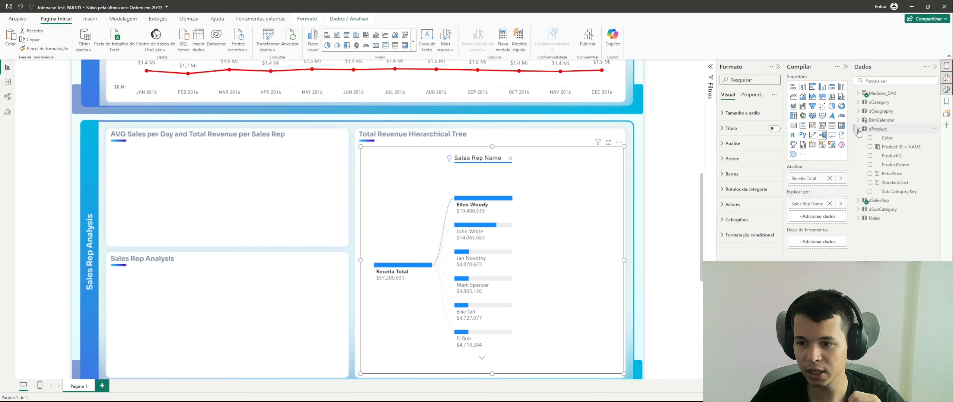
{"action": "left_click", "coordinate": [870, 151]}
{"action": "scroll", "coordinate": [645, 247], "scroll_direction": "up", "scroll_amount": 5}
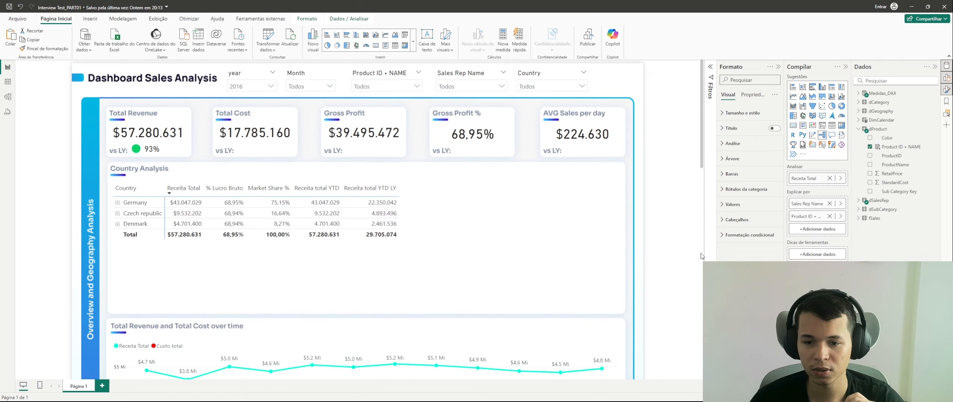
{"action": "scroll", "coordinate": [646, 247], "scroll_direction": "down", "scroll_amount": 3}
{"action": "scroll", "coordinate": [646, 247], "scroll_direction": "down", "scroll_amount": 1}
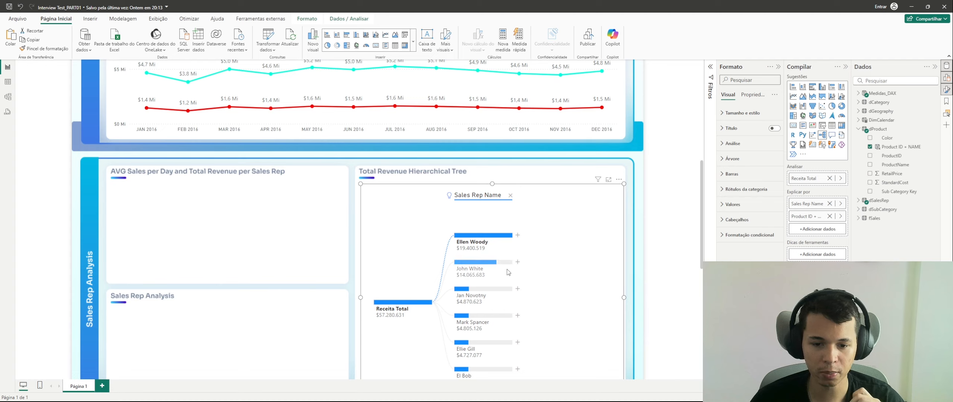
Split the second-ranked sales rep's node by high value and extend the tree's left edge slightly.
{"action": "left_click", "coordinate": [517, 262]}
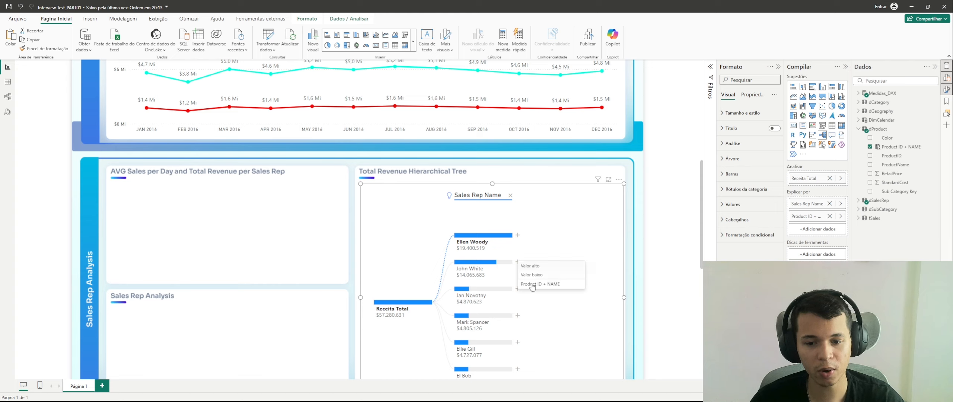
{"action": "left_click", "coordinate": [539, 270]}
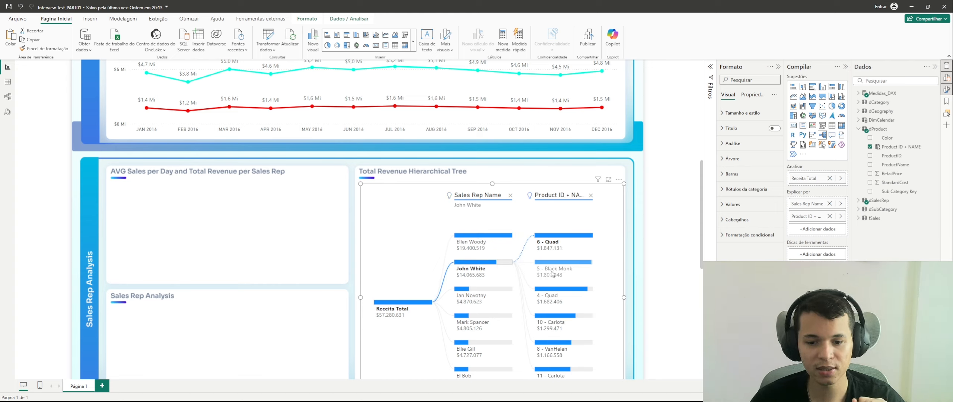
{"action": "left_click", "coordinate": [631, 255]}
{"action": "scroll", "coordinate": [628, 246], "scroll_direction": "down", "scroll_amount": 3}
{"action": "scroll", "coordinate": [628, 245], "scroll_direction": "up", "scroll_amount": 1}
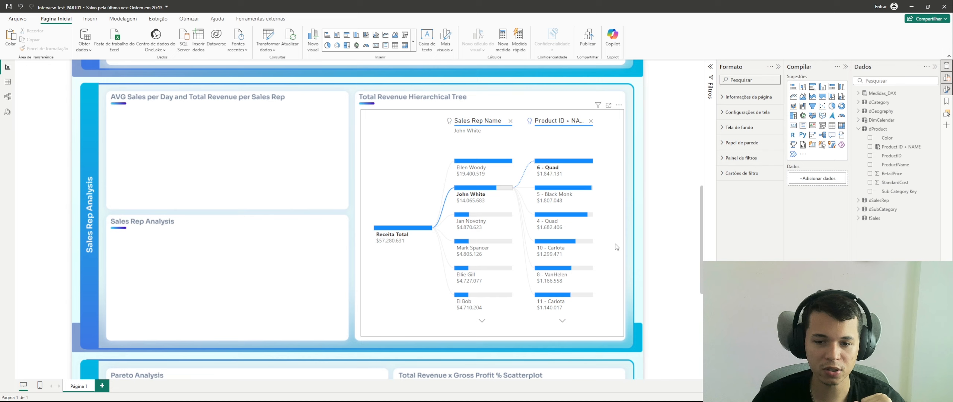
{"action": "left_click", "coordinate": [566, 255]}
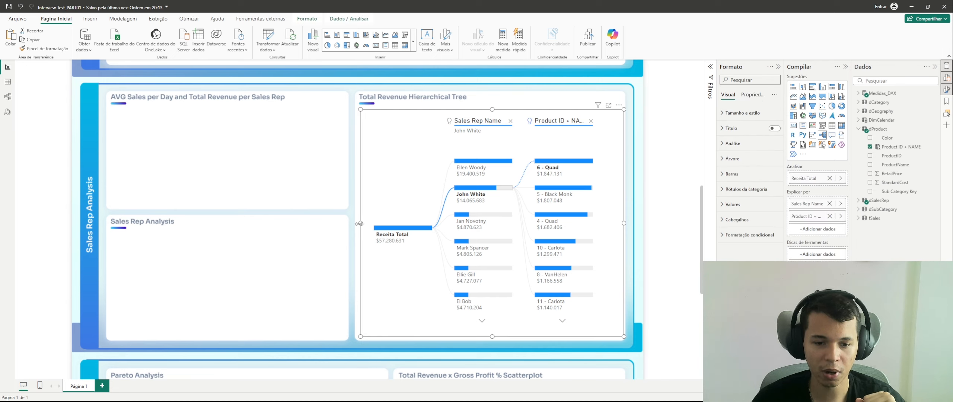
{"action": "left_click_drag", "start_coordinate": [361, 223], "coordinate": [356, 226]}
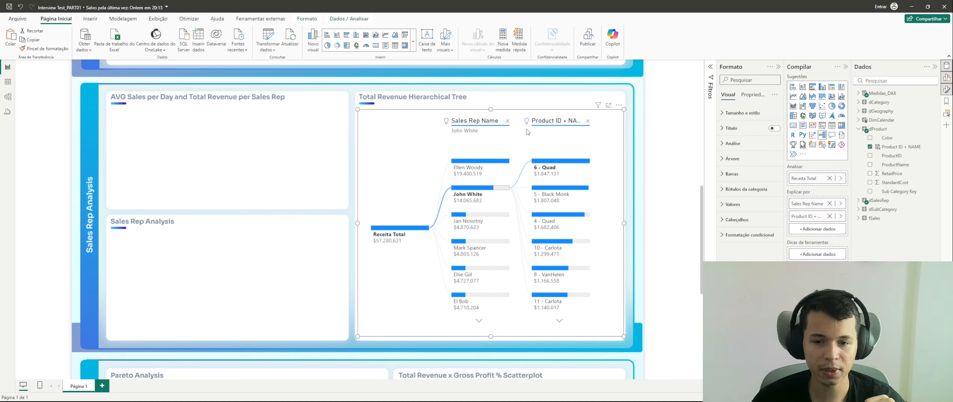
Remove the Sales Rep Name level from the tree and split the 6 - Quad product node by high value.
{"action": "left_click", "coordinate": [508, 121]}
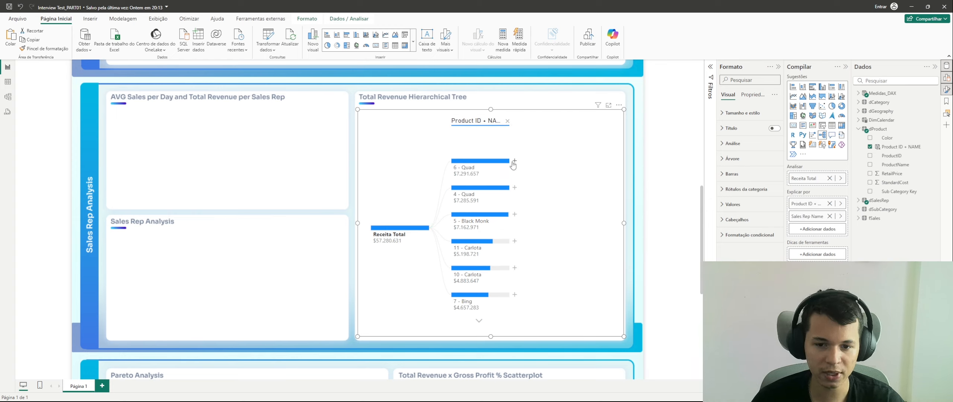
{"action": "left_click", "coordinate": [514, 160]}
{"action": "left_click", "coordinate": [540, 166]}
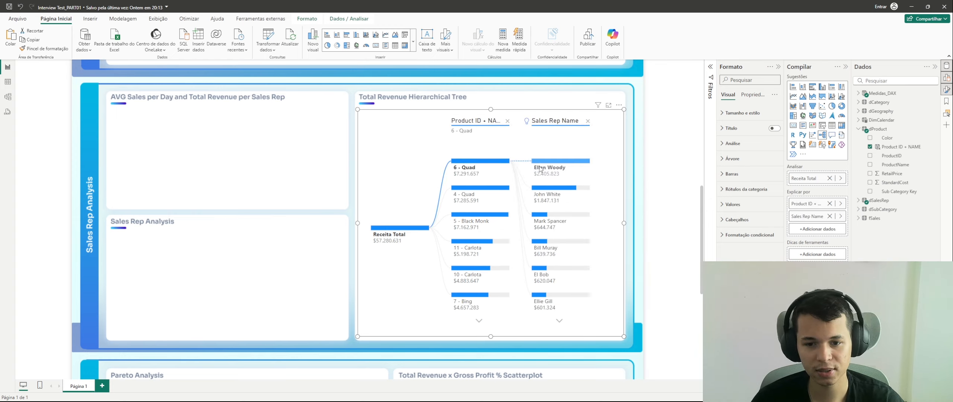
{"action": "left_click", "coordinate": [558, 105]}
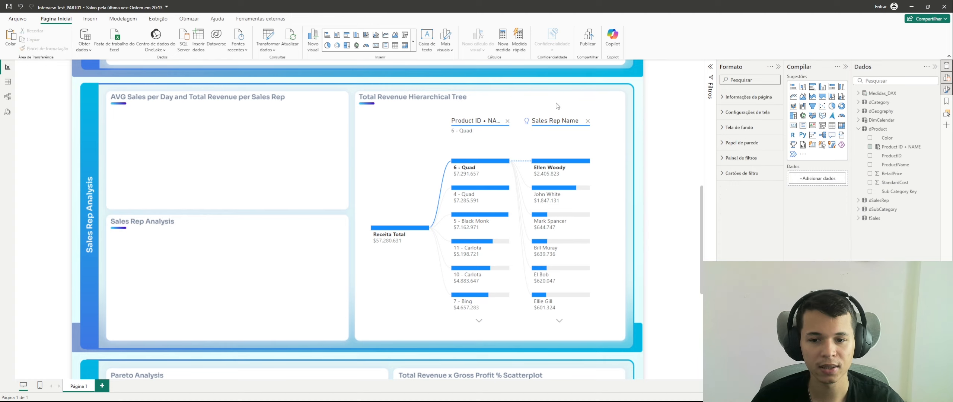
{"action": "scroll", "coordinate": [560, 223], "scroll_direction": "down", "scroll_amount": 5}
{"action": "scroll", "coordinate": [560, 233], "scroll_direction": "down", "scroll_amount": 1}
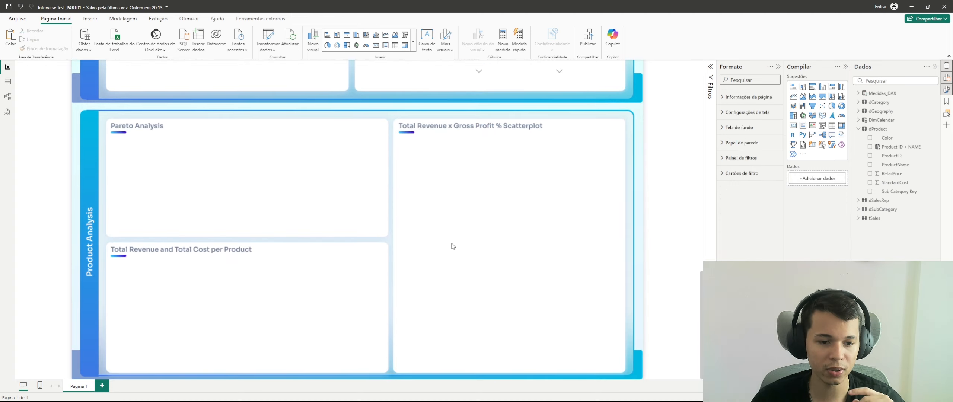
Insert a scatter chart and size it to fill the Total Revenue x Gross Profit % Scatterplot card.
{"action": "scroll", "coordinate": [515, 177], "scroll_direction": "up", "scroll_amount": 1}
{"action": "scroll", "coordinate": [487, 202], "scroll_direction": "down", "scroll_amount": 1}
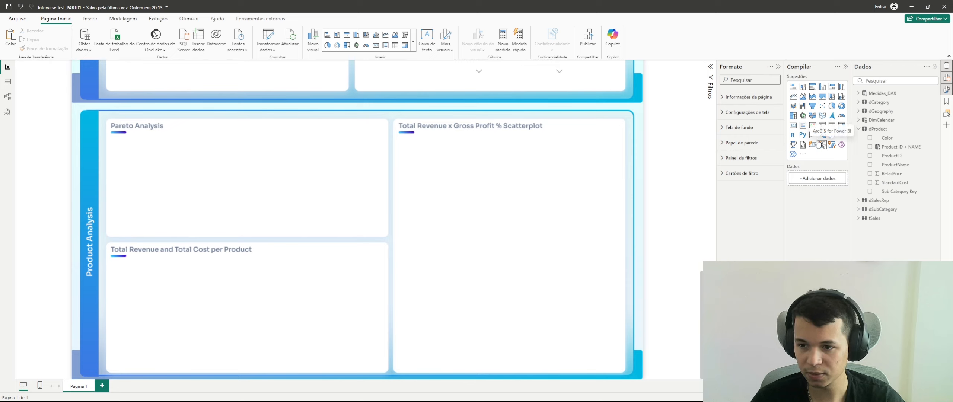
{"action": "left_click_drag", "start_coordinate": [484, 189], "coordinate": [487, 218]}
{"action": "left_click_drag", "start_coordinate": [111, 185], "coordinate": [396, 184]}
{"action": "left_click_drag", "start_coordinate": [504, 235], "coordinate": [509, 371]}
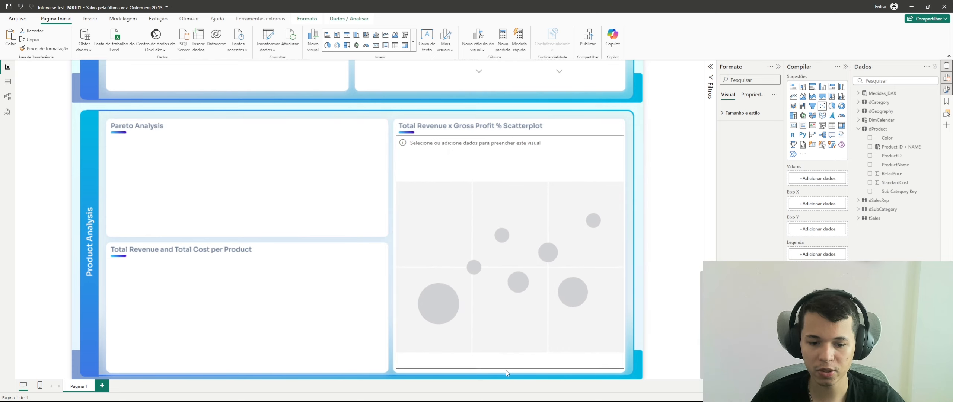
Add the measures % Lucro Bruto as X axis and Receita Total as Y axis of the scatter chart.
{"action": "left_click", "coordinate": [859, 129]}
{"action": "left_click", "coordinate": [859, 93]}
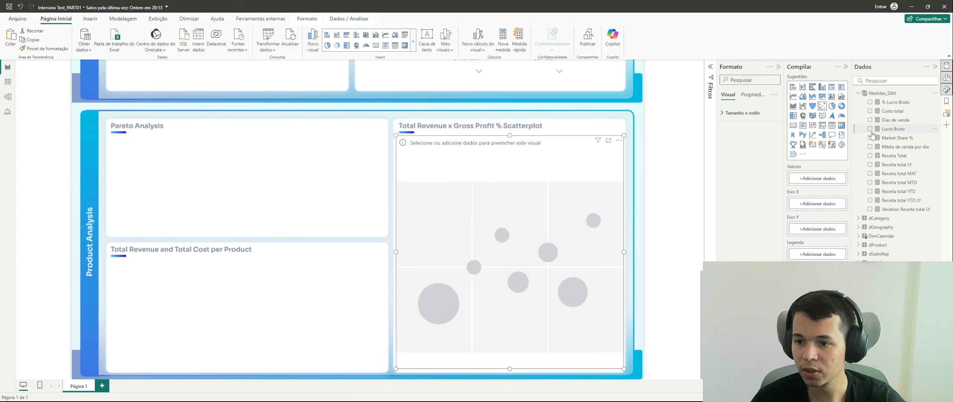
{"action": "left_click", "coordinate": [871, 102]}
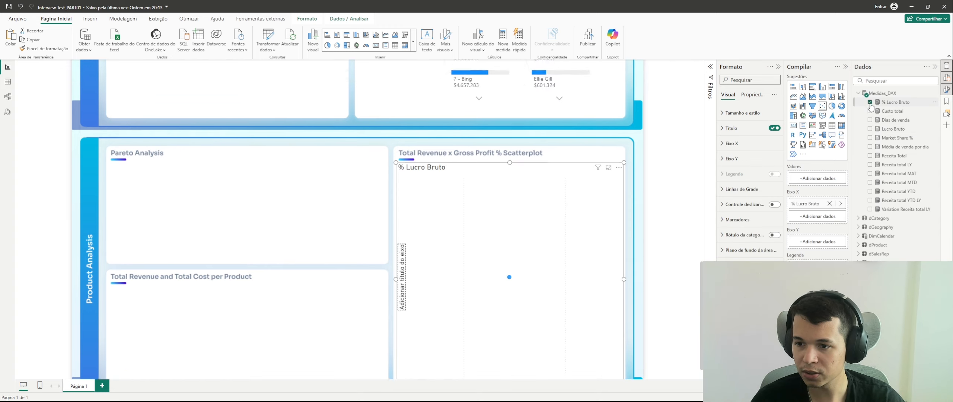
{"action": "left_click", "coordinate": [870, 156]}
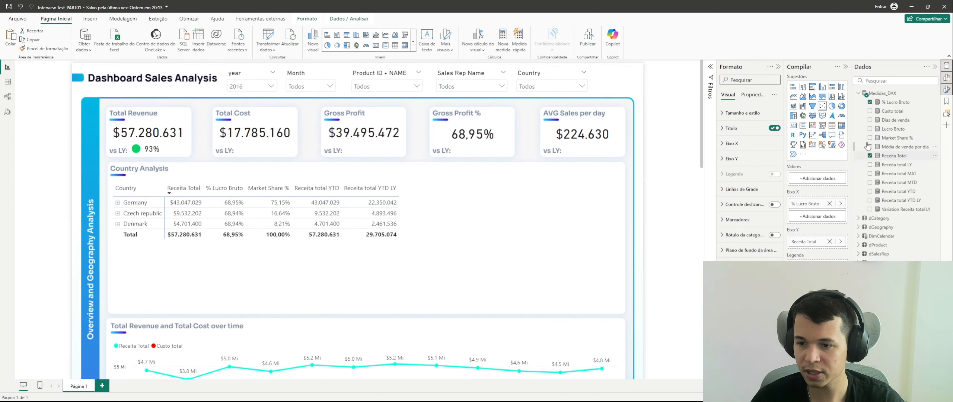
Add Product ID + NAME from dProduct as the scatter chart's values field.
{"action": "left_click", "coordinate": [858, 93]}
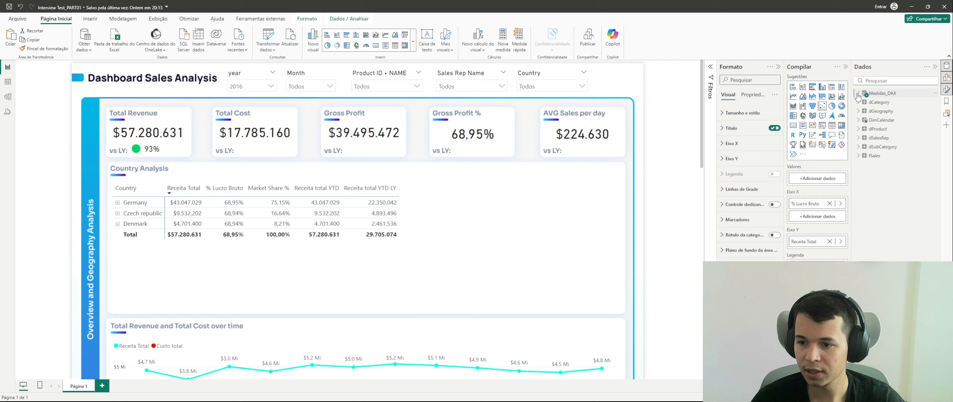
{"action": "left_click", "coordinate": [860, 129]}
{"action": "left_click", "coordinate": [870, 147]}
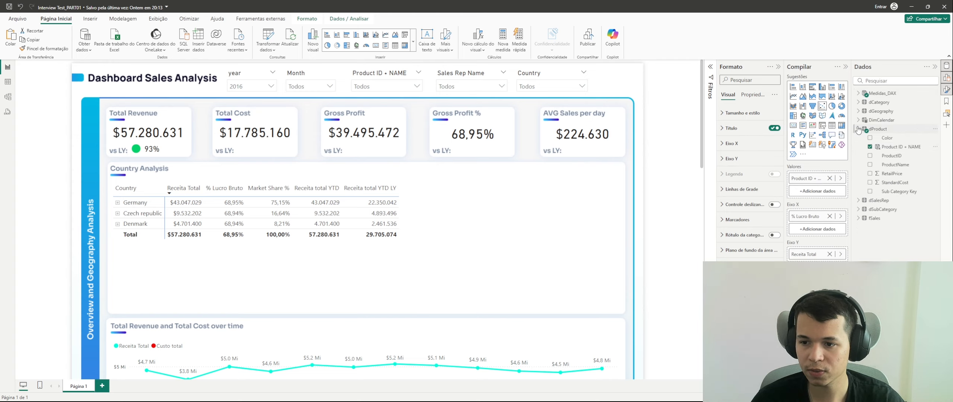
{"action": "left_click", "coordinate": [858, 129]}
Swap the scatter chart's axes to Receita Total on X and % Lucro Bruto on Y, and turn on category labels.
{"action": "scroll", "coordinate": [637, 207], "scroll_direction": "down", "scroll_amount": 10}
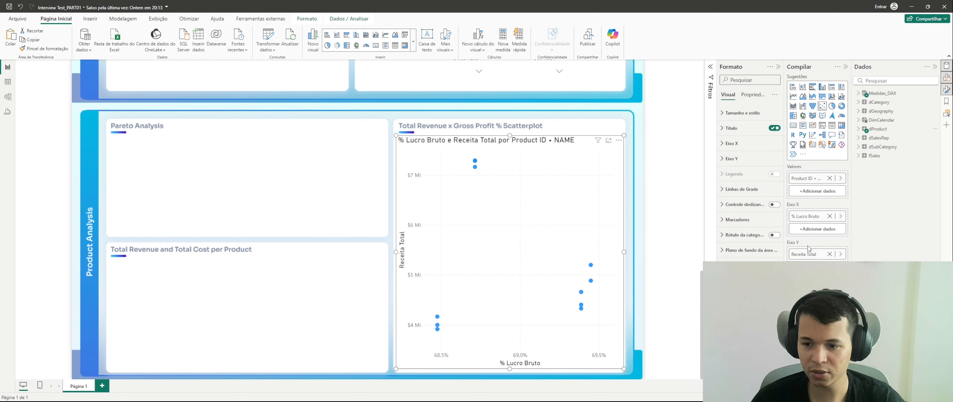
{"action": "mouse_move", "coordinate": [809, 254]}
{"action": "left_mouse_down"}
{"action": "mouse_move", "coordinate": [812, 220]}
{"action": "mouse_move", "coordinate": [812, 266]}
{"action": "left_mouse_up"}
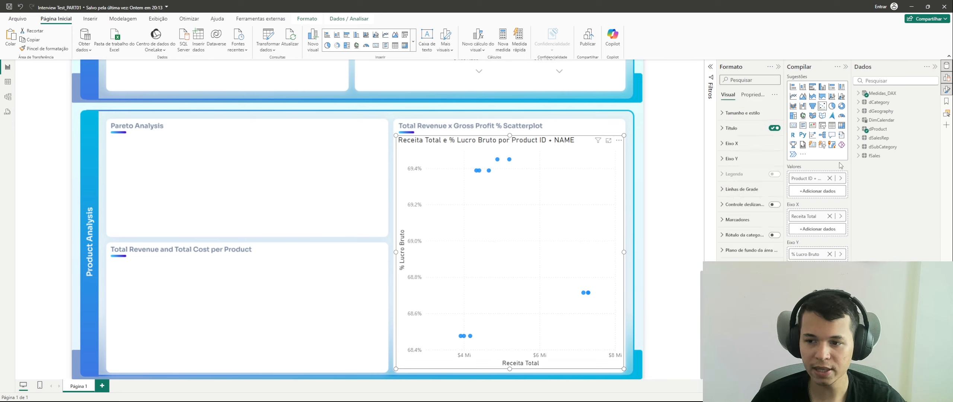
{"action": "left_click", "coordinate": [776, 237]}
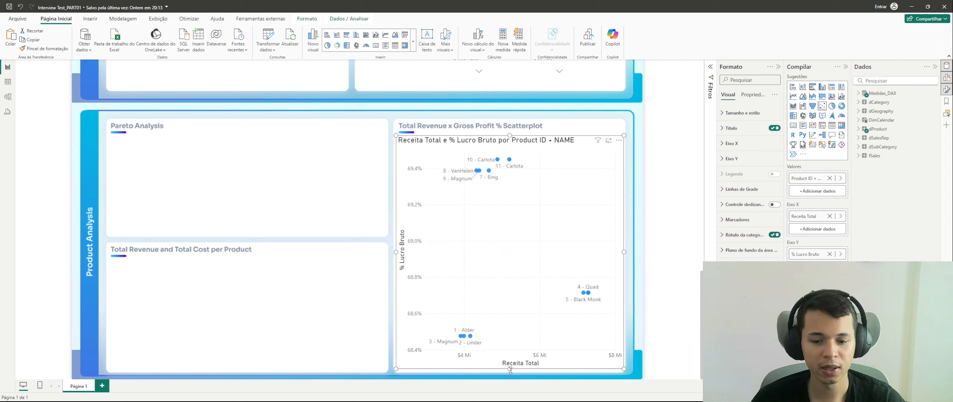
Extend the scatter chart's bottom edge slightly and turn off its title.
{"action": "left_click_drag", "start_coordinate": [511, 369], "coordinate": [510, 372]}
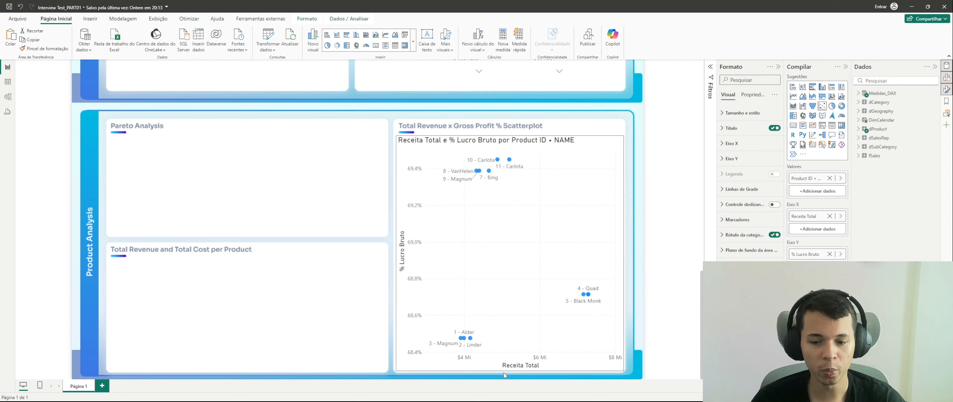
{"action": "left_click", "coordinate": [629, 301]}
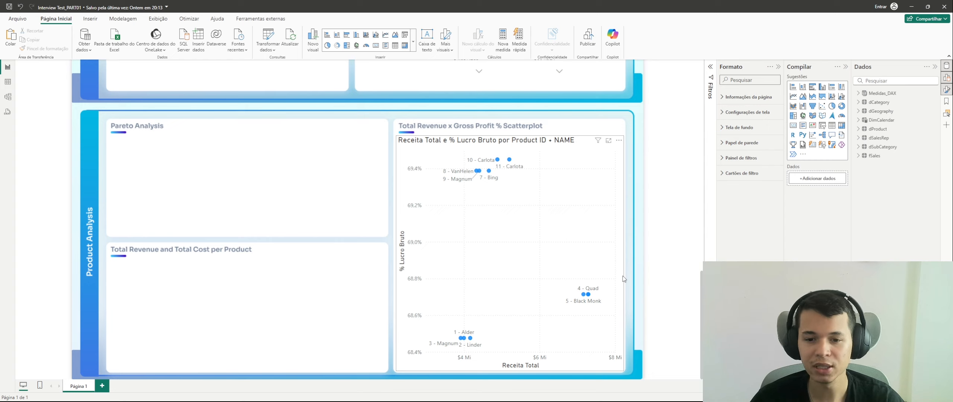
{"action": "left_click", "coordinate": [623, 279]}
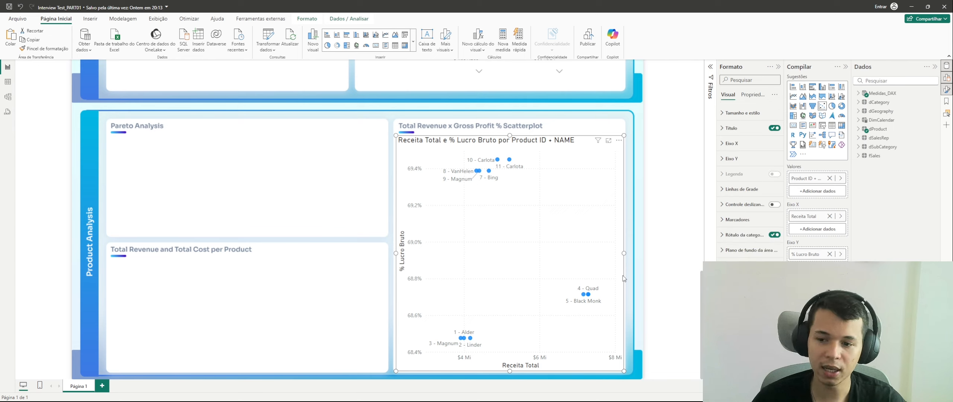
{"action": "left_click", "coordinate": [627, 171]}
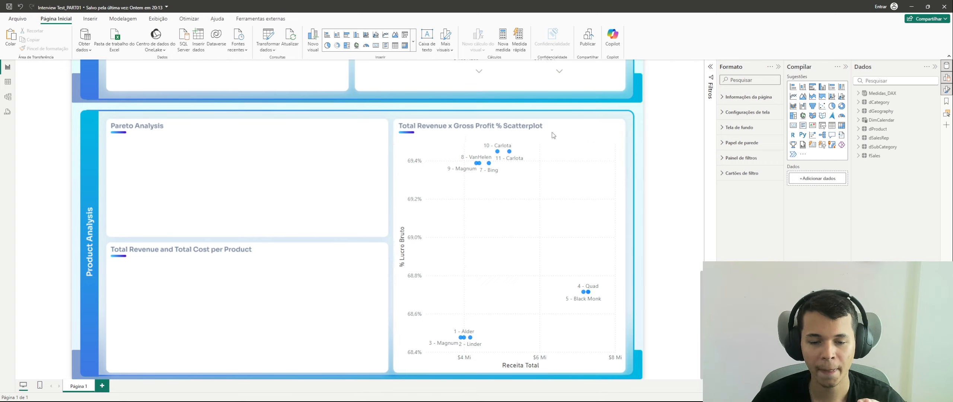
{"action": "left_click", "coordinate": [549, 153]}
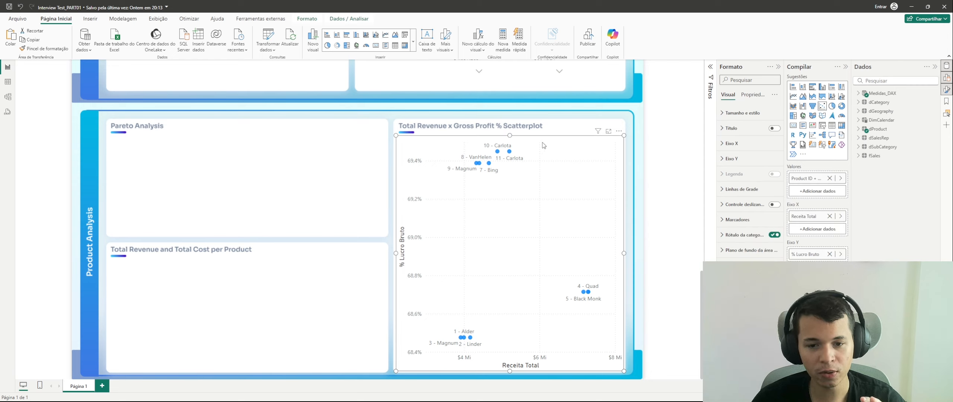
{"action": "left_click", "coordinate": [551, 135]}
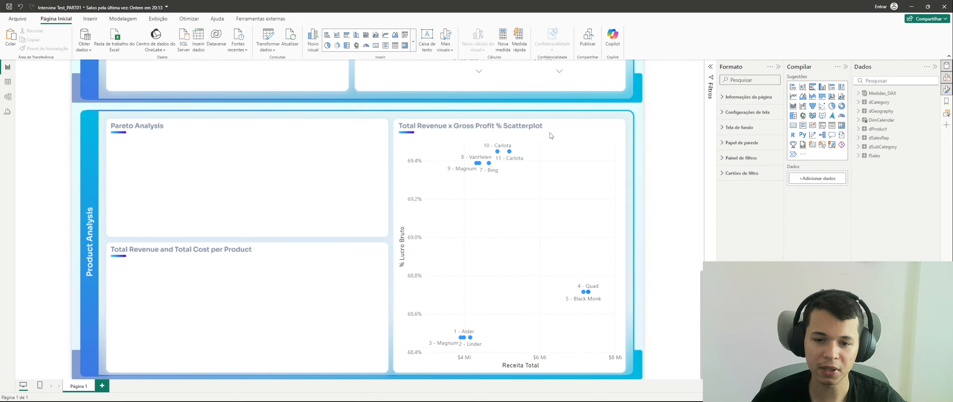
{"action": "left_click", "coordinate": [548, 146]}
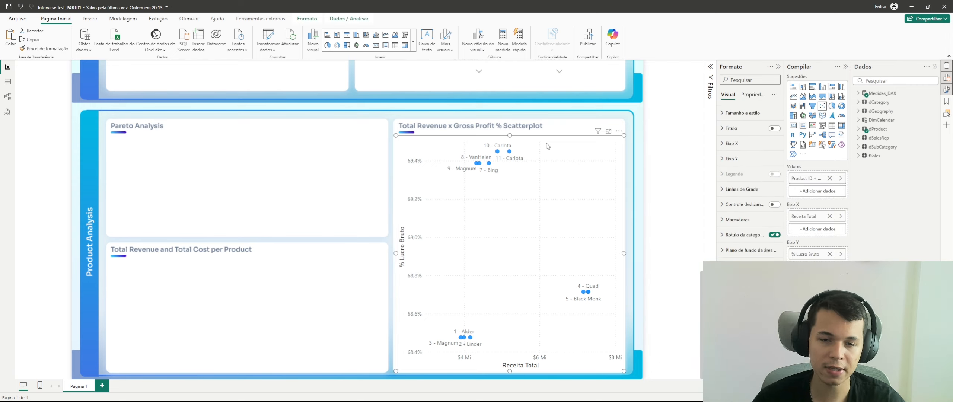
{"action": "left_click", "coordinate": [563, 119]}
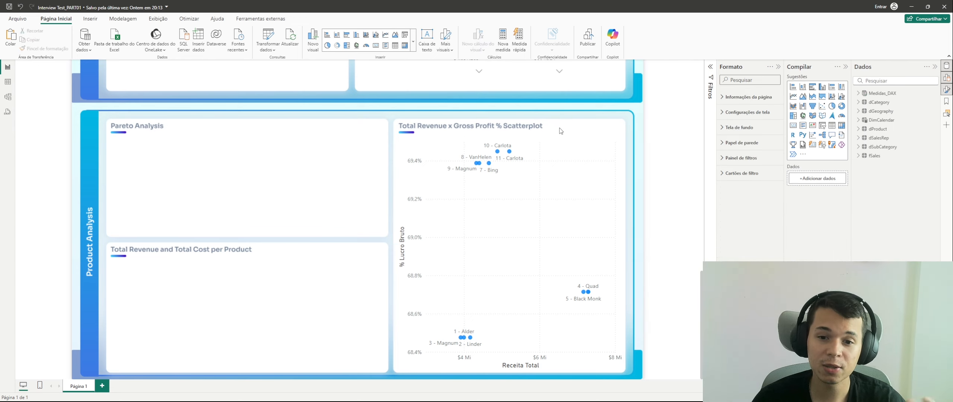
{"action": "left_click", "coordinate": [560, 130]}
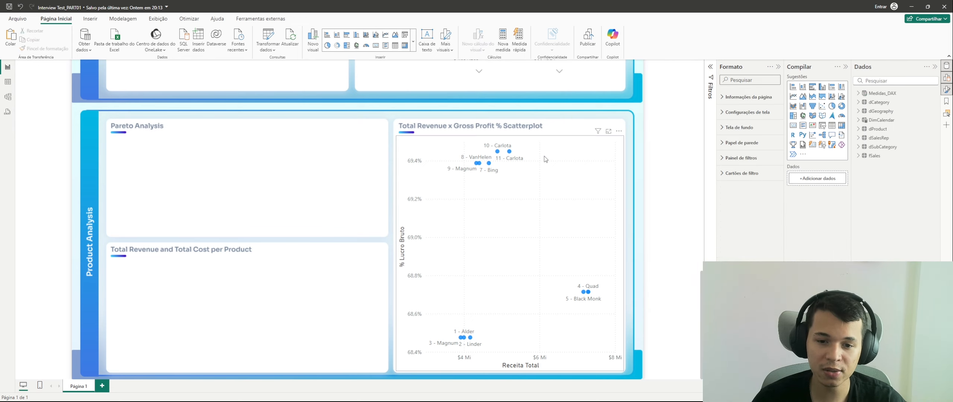
{"action": "left_click", "coordinate": [629, 195]}
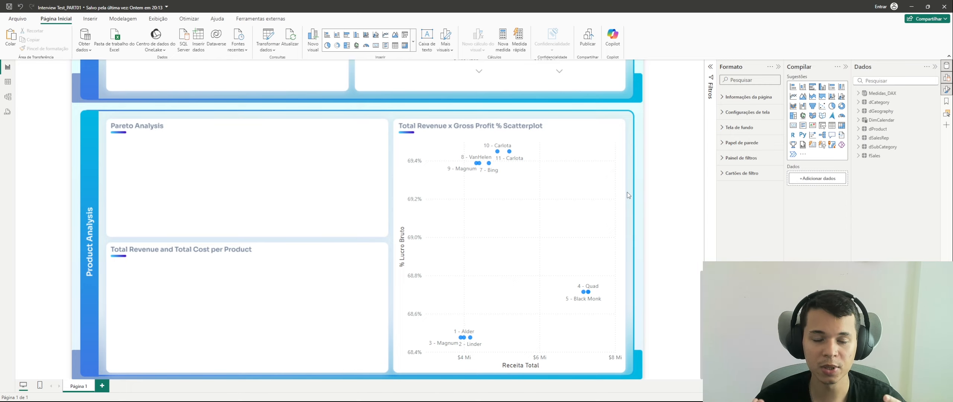
Switch to the PBI Test report and examine its Sales Rep visuals, revenue and cost chart, and Country Analysis table with flags.
{"action": "scroll", "coordinate": [628, 195], "scroll_direction": "up", "scroll_amount": 6}
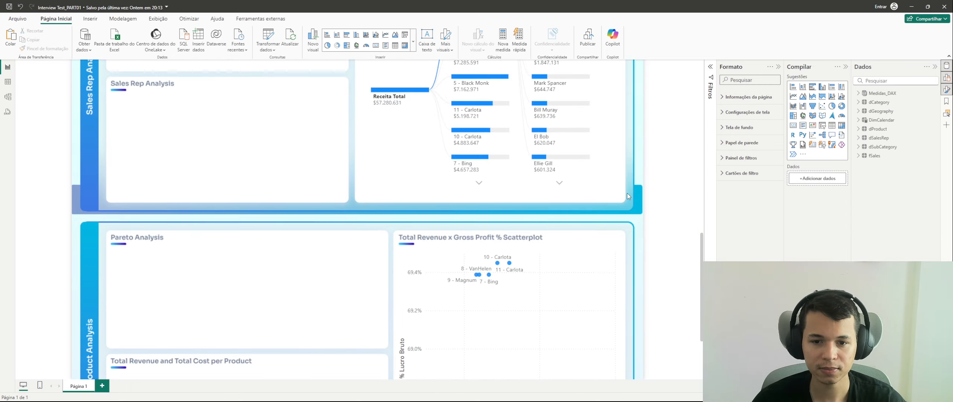
{"action": "scroll", "coordinate": [590, 256], "scroll_direction": "down", "scroll_amount": 2}
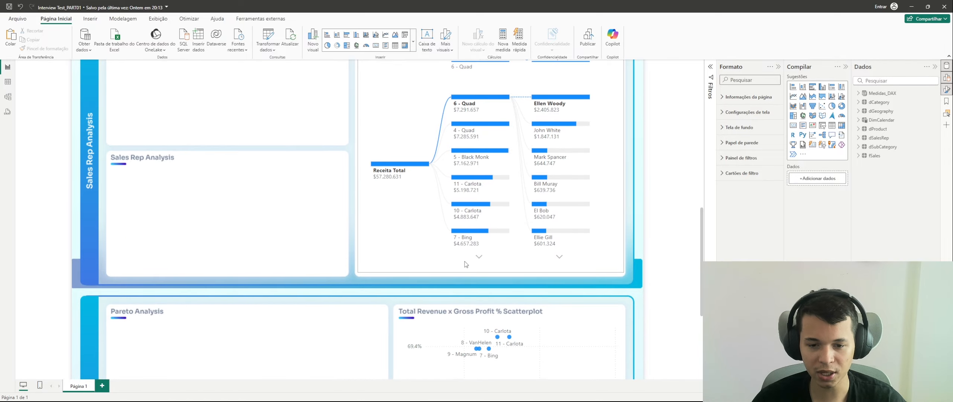
{"action": "scroll", "coordinate": [589, 256], "scroll_direction": "down", "scroll_amount": 4}
{"action": "mouse_move", "coordinate": [509, 394]}
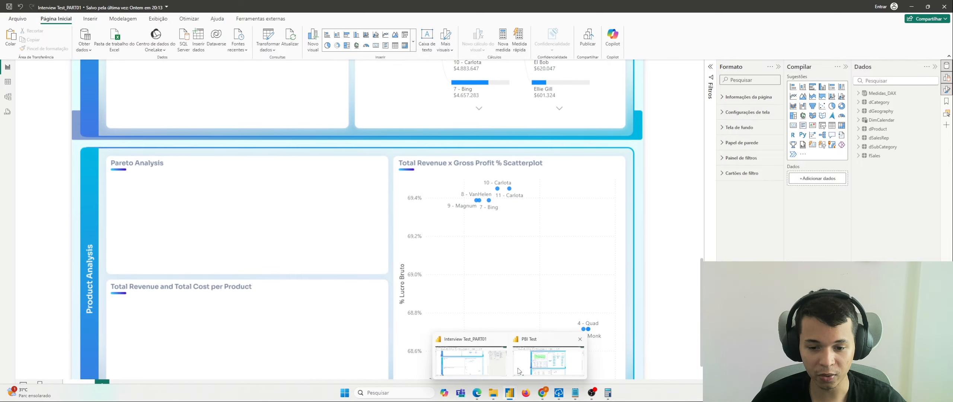
{"action": "left_click", "coordinate": [521, 371]}
{"action": "scroll", "coordinate": [485, 263], "scroll_direction": "down", "scroll_amount": 3}
{"action": "scroll", "coordinate": [485, 263], "scroll_direction": "up", "scroll_amount": 5}
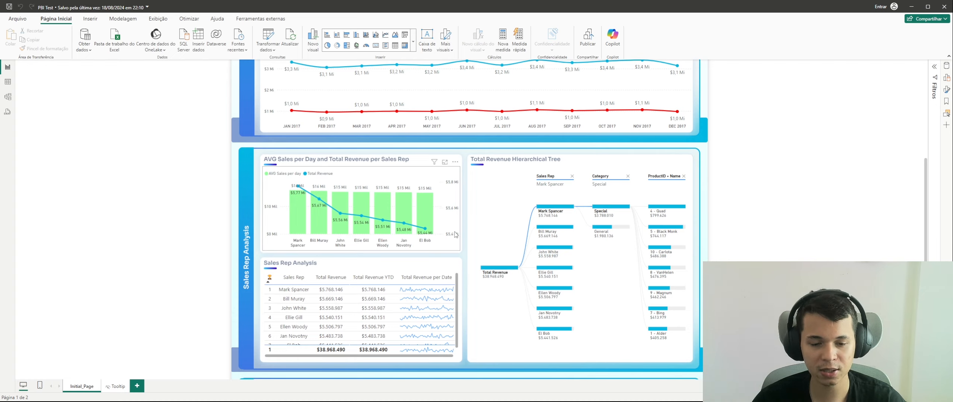
{"action": "scroll", "coordinate": [455, 237], "scroll_direction": "up", "scroll_amount": 1}
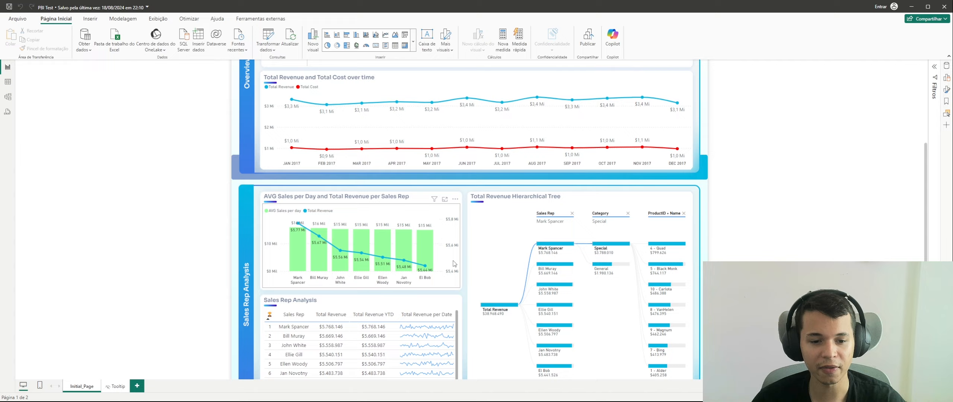
{"action": "scroll", "coordinate": [455, 264], "scroll_direction": "up", "scroll_amount": 6}
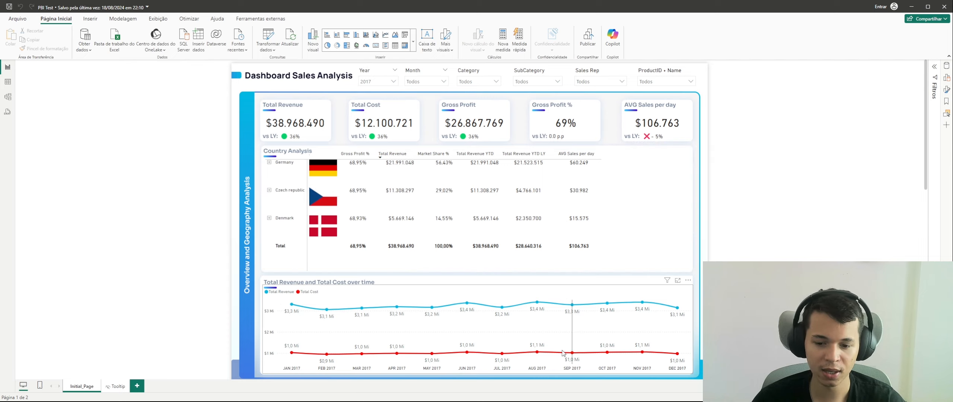
Return to the Interview Test_PART01 report and display the dGeography table's data to check its image URL column.
{"action": "mouse_move", "coordinate": [507, 392]}
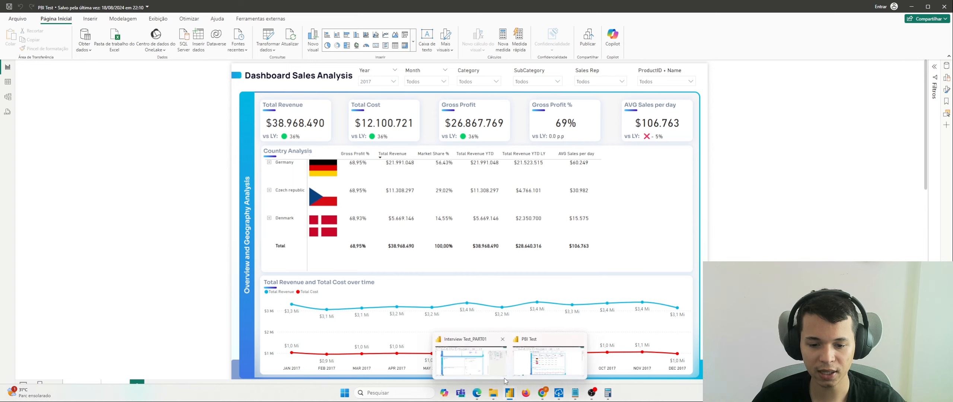
{"action": "left_click", "coordinate": [494, 364]}
{"action": "scroll", "coordinate": [221, 148], "scroll_direction": "up", "scroll_amount": 6}
{"action": "left_click", "coordinate": [18, 18]}
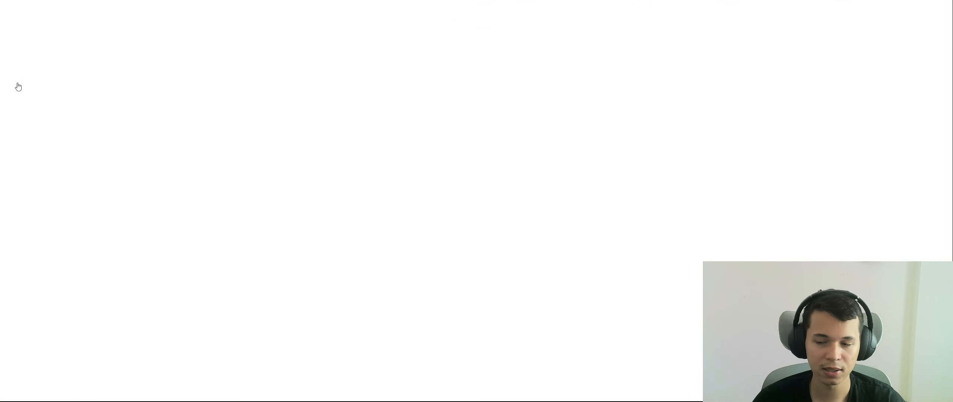
{"action": "left_click", "coordinate": [870, 95]}
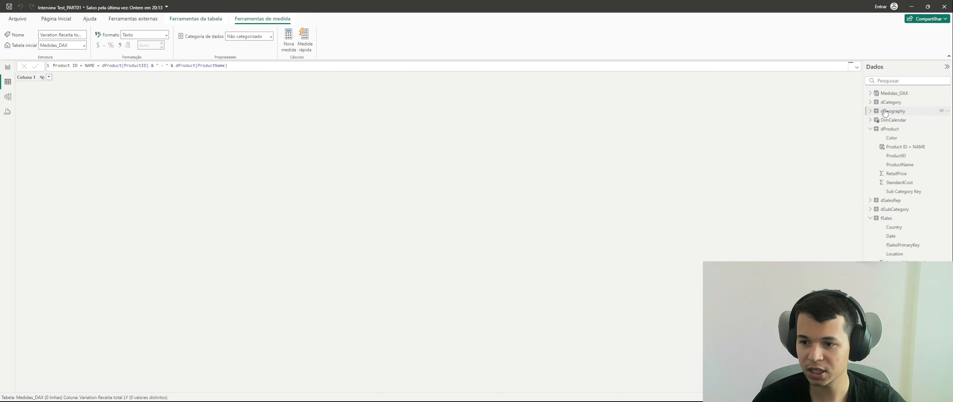
{"action": "left_click", "coordinate": [886, 112]}
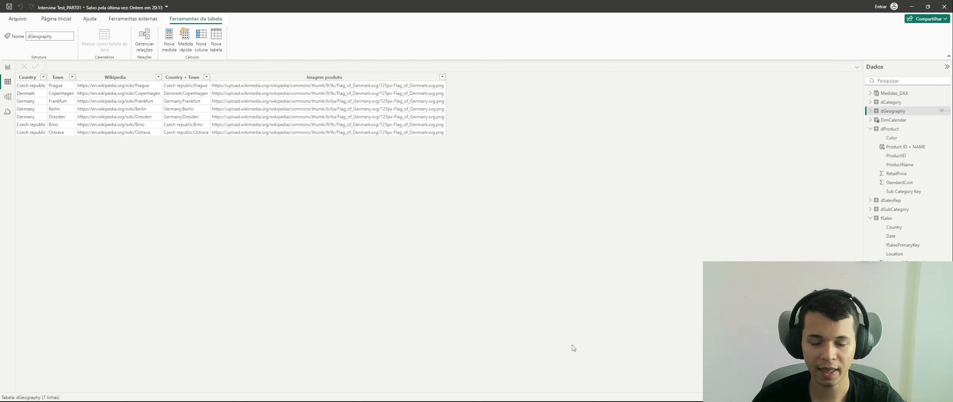
Switch to Chrome and search Google for "alemanha wikipedia" in a new tab.
{"action": "left_click", "coordinate": [542, 393]}
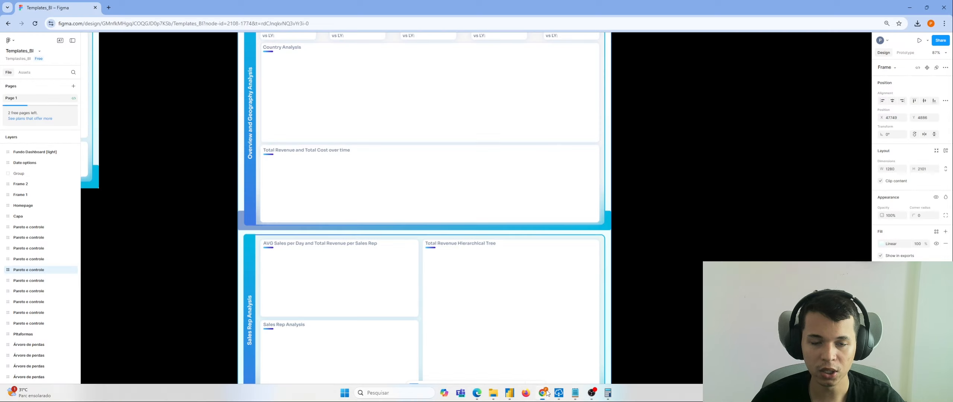
{"action": "left_click", "coordinate": [108, 7]}
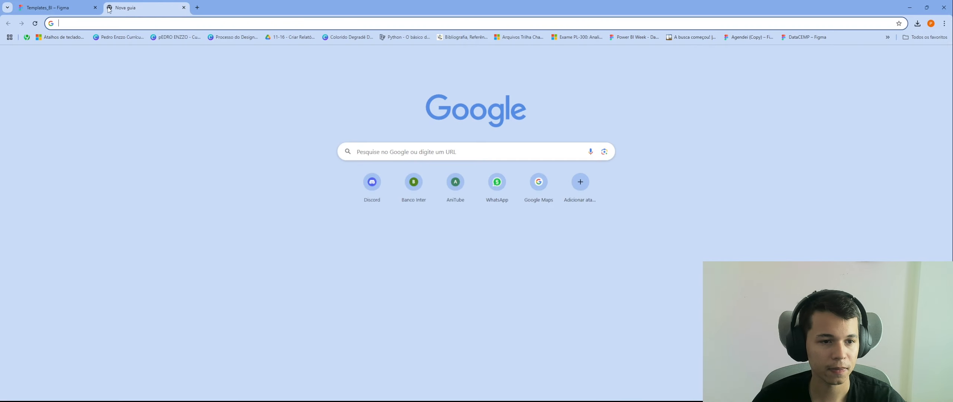
{"action": "left_click", "coordinate": [132, 25]}
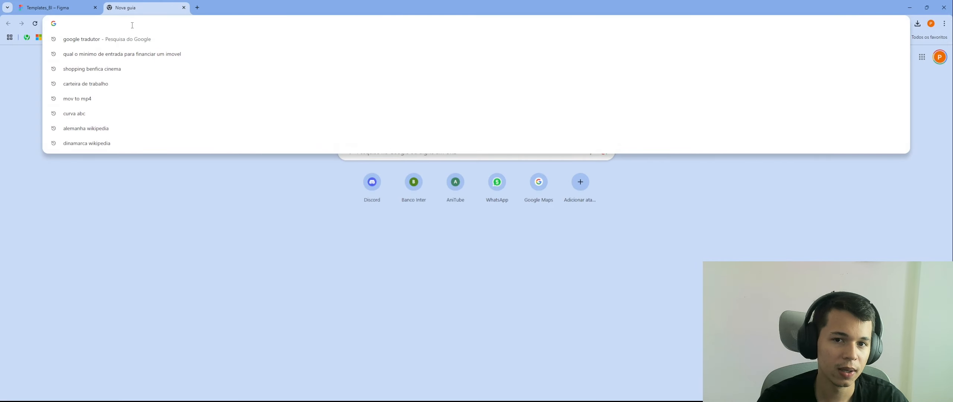
{"action": "type", "text": "ALEM"}
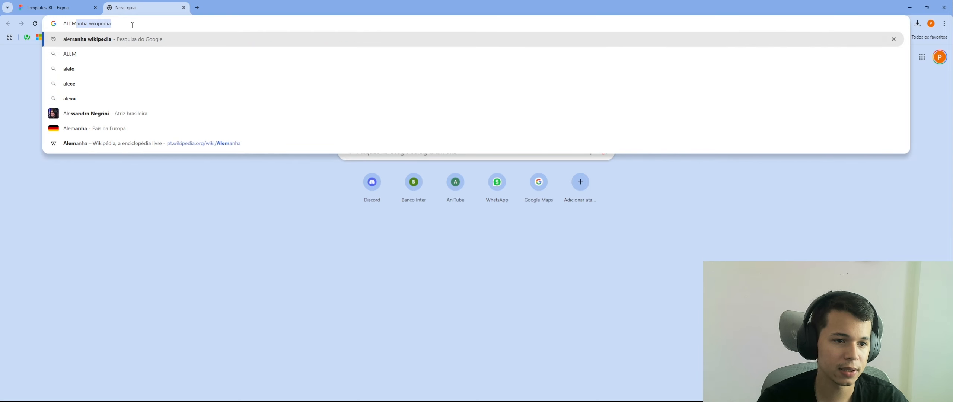
{"action": "key", "text": "Return"}
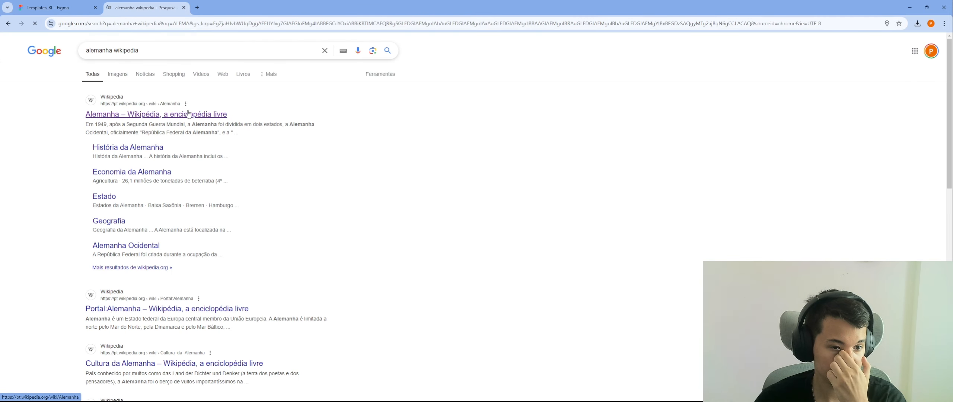
Open the Portuguese Wikipedia article on Alemanha and copy the image address of the German flag.
{"action": "left_click", "coordinate": [189, 113]}
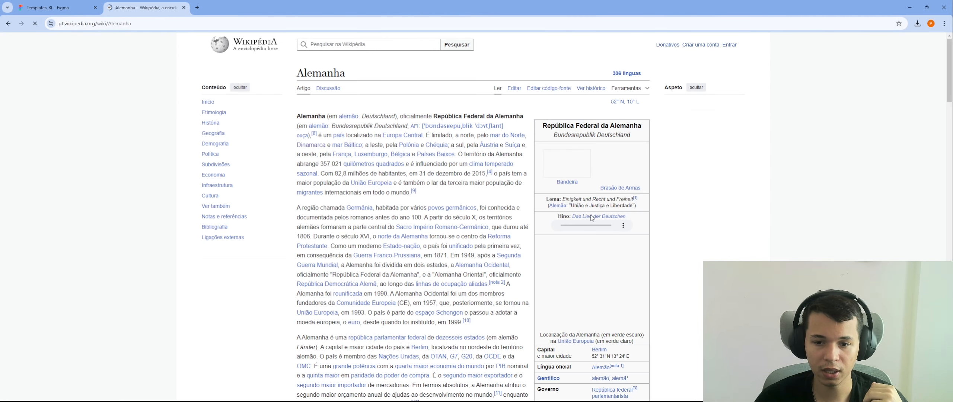
{"action": "right_click", "coordinate": [571, 163]}
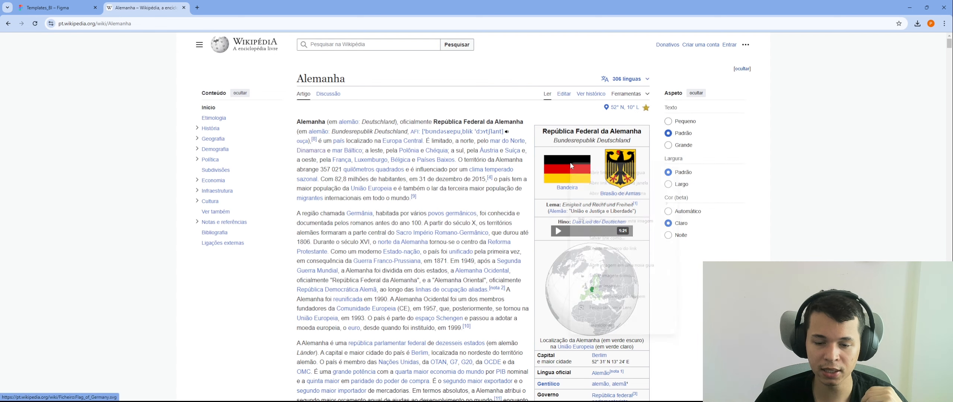
{"action": "left_click", "coordinate": [616, 297]}
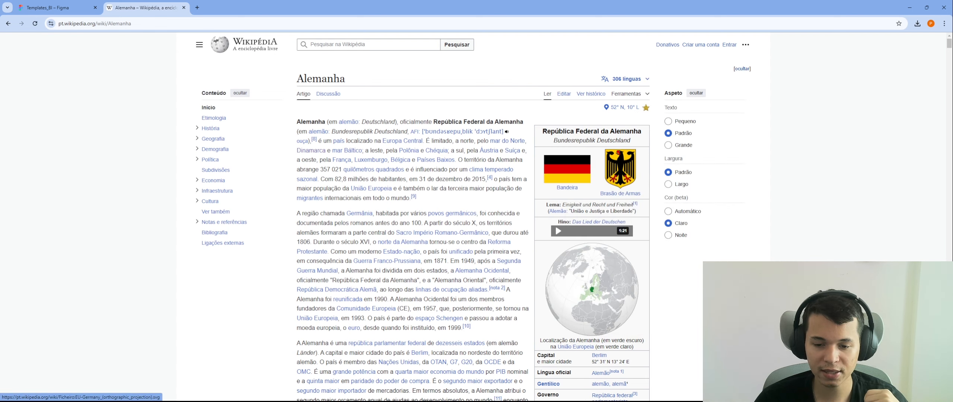
Switch to the Interview Test_PART01 report and examine the IF formula of dGeography's Imagem produto column, including its country condition and flag URLs.
{"action": "mouse_move", "coordinate": [510, 393]}
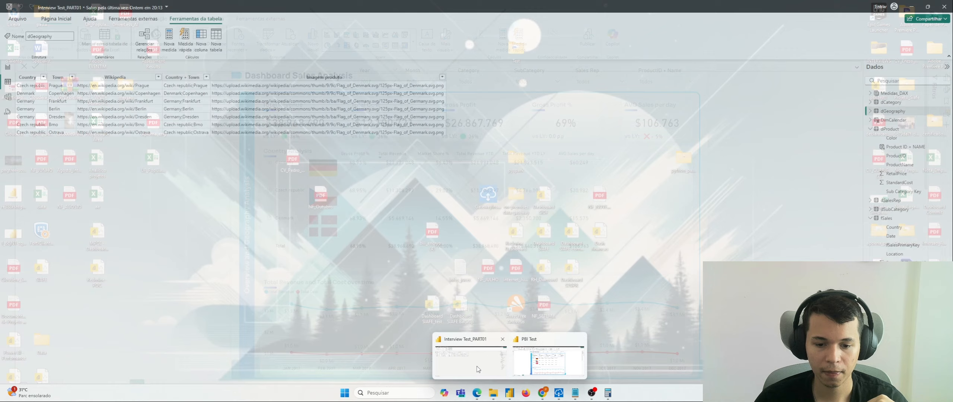
{"action": "left_click", "coordinate": [478, 369]}
{"action": "left_click", "coordinate": [344, 76]}
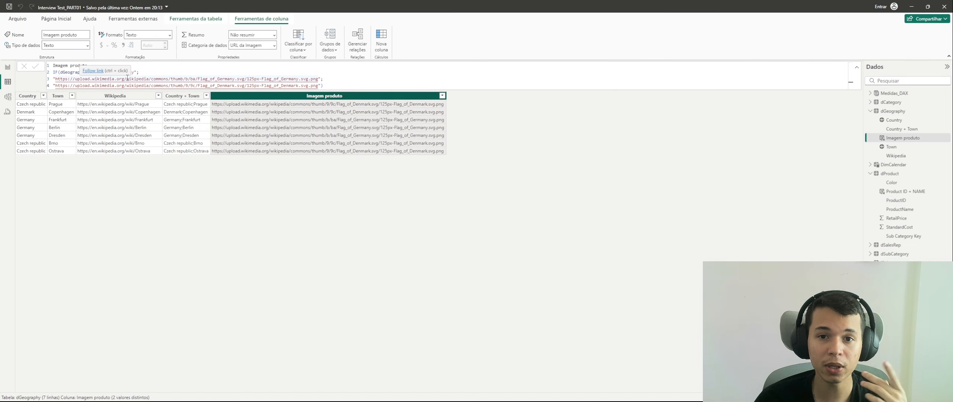
{"action": "left_click", "coordinate": [88, 73]}
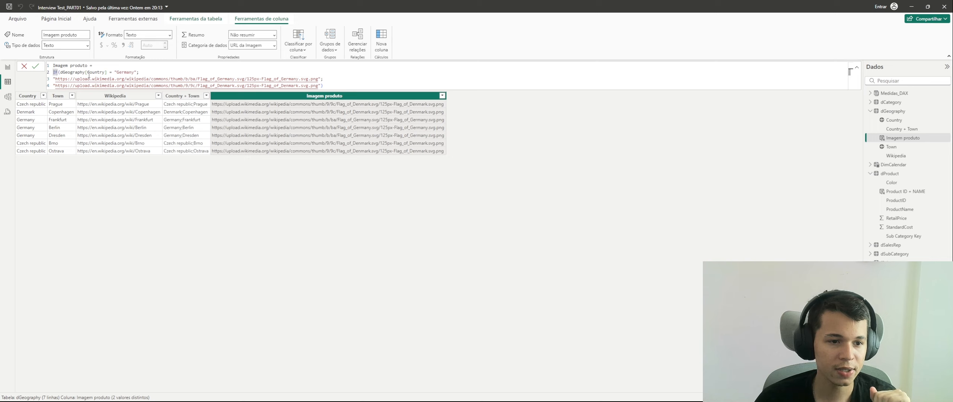
{"action": "left_click", "coordinate": [107, 68]}
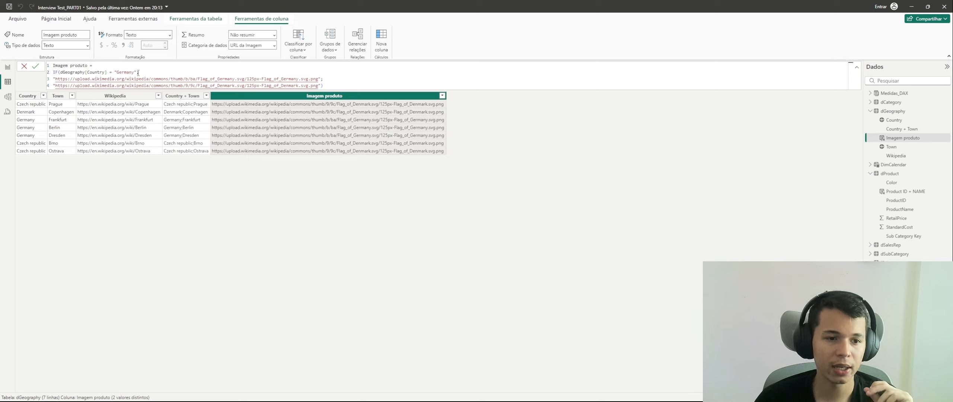
{"action": "double_click", "coordinate": [128, 72]}
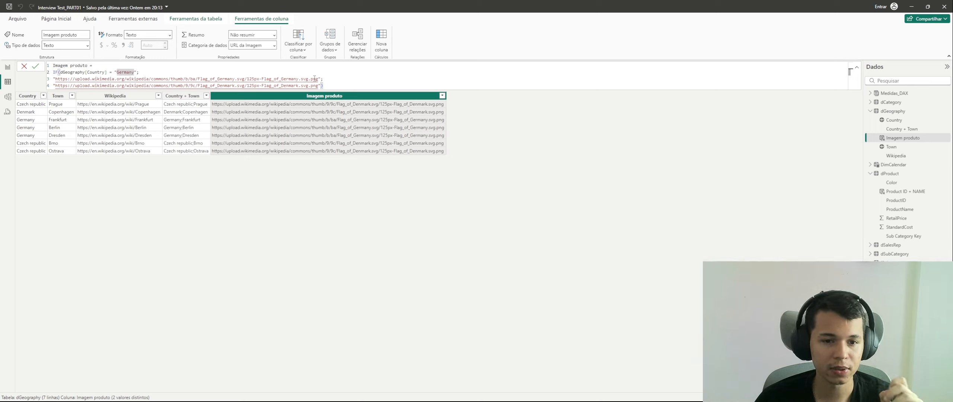
{"action": "left_click", "coordinate": [317, 79]}
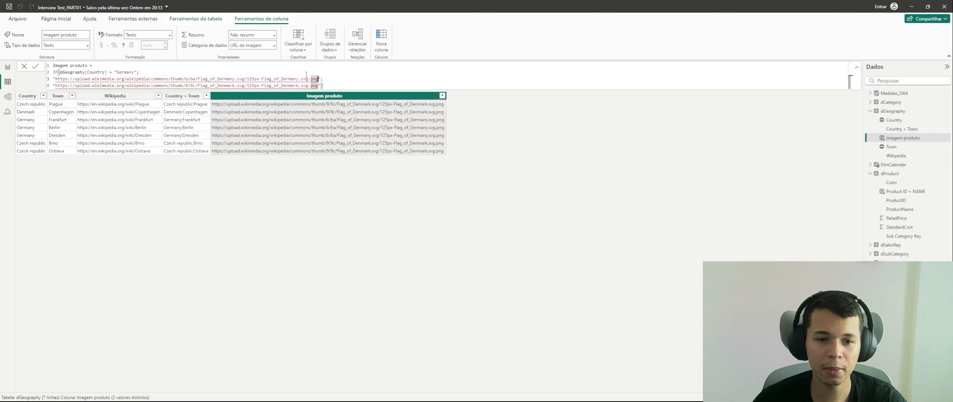
Glance at the report page, return to the dGeography data, and check the data category options for the Imagem produto column.
{"action": "left_click", "coordinate": [8, 69]}
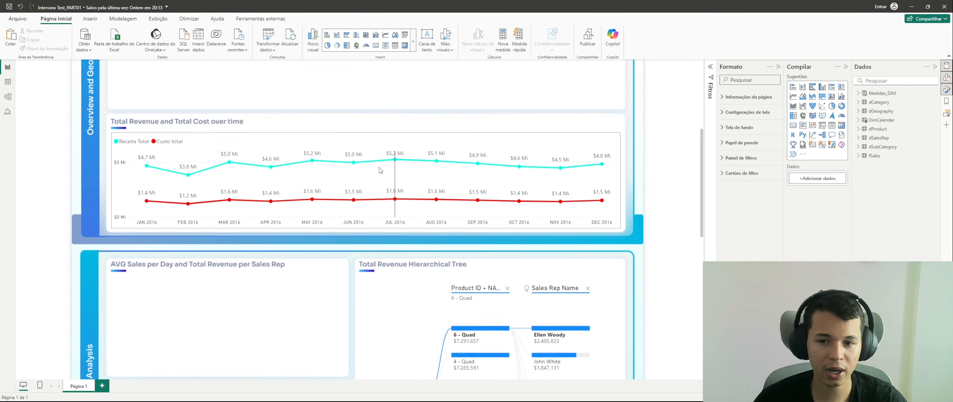
{"action": "left_click", "coordinate": [8, 82]}
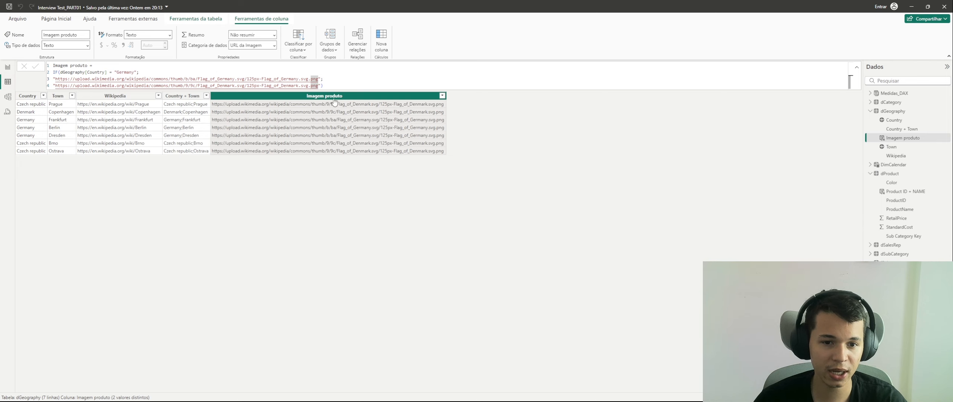
{"action": "left_click", "coordinate": [276, 46]}
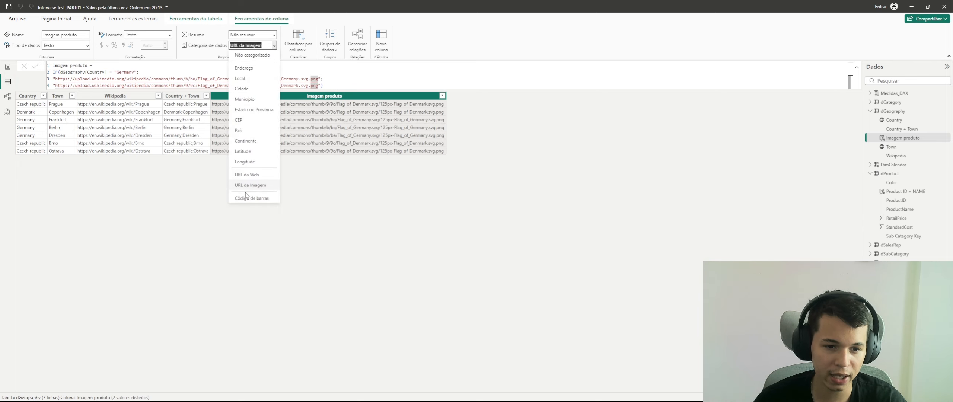
On the report page, add dGeography's Imagem produto as the first value of the Country Analysis matrix and rename it ".".
{"action": "left_click", "coordinate": [8, 67]}
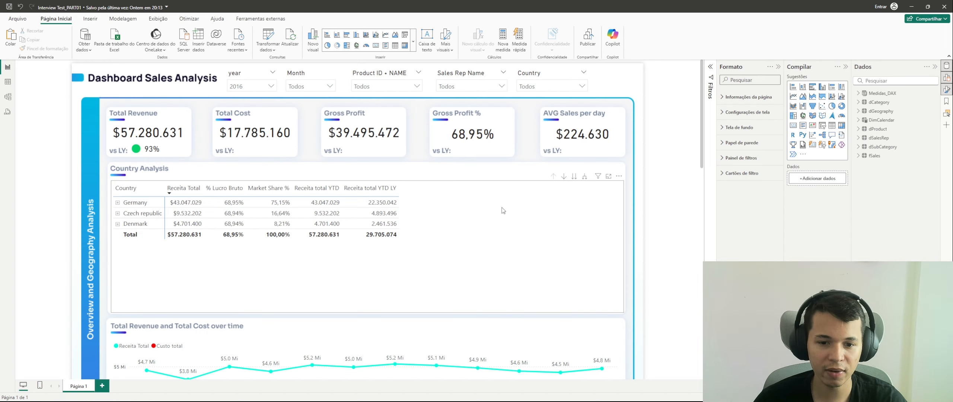
{"action": "left_click", "coordinate": [860, 111]}
{"action": "left_click_drag", "start_coordinate": [902, 143], "coordinate": [819, 242]}
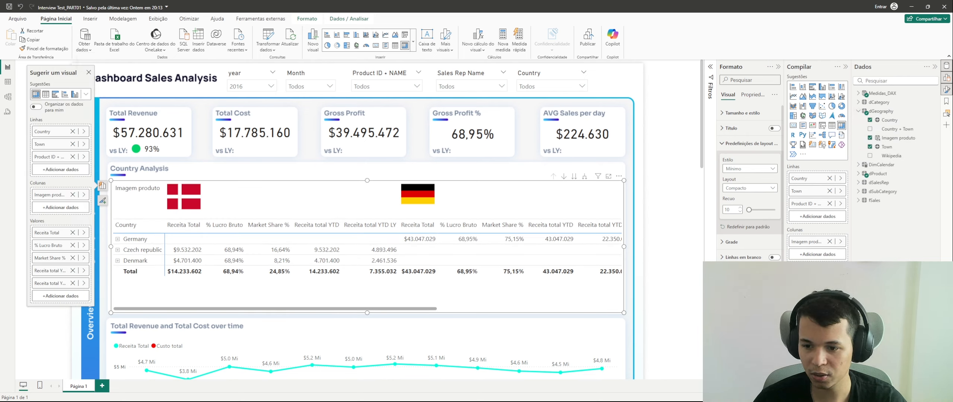
{"action": "left_click_drag", "start_coordinate": [804, 241], "coordinate": [825, 261]}
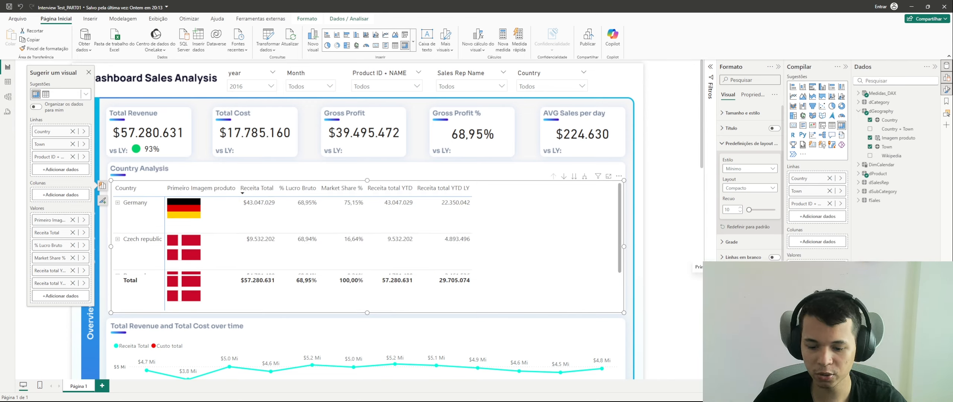
{"action": "type", "text": "."}
{"action": "key", "text": "Return"}
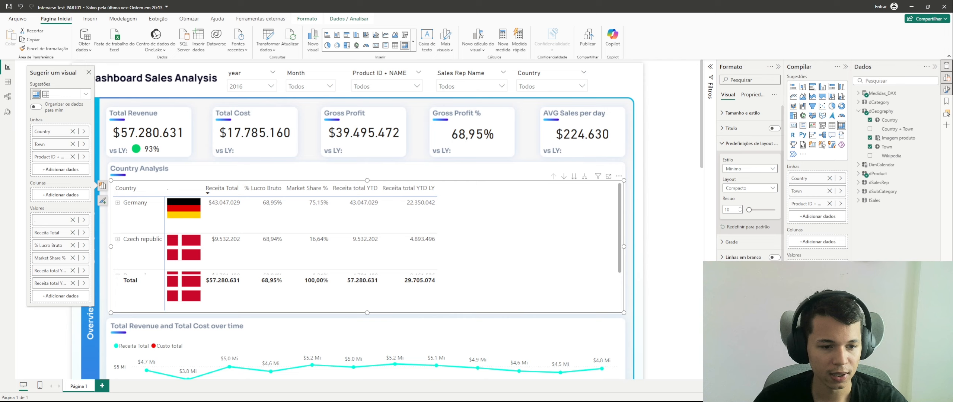
Examine the flag images across the country rows of the Country Analysis matrix, then deselect it.
{"action": "scroll", "coordinate": [159, 239], "scroll_direction": "down", "scroll_amount": 1}
{"action": "scroll", "coordinate": [172, 240], "scroll_direction": "up", "scroll_amount": 1}
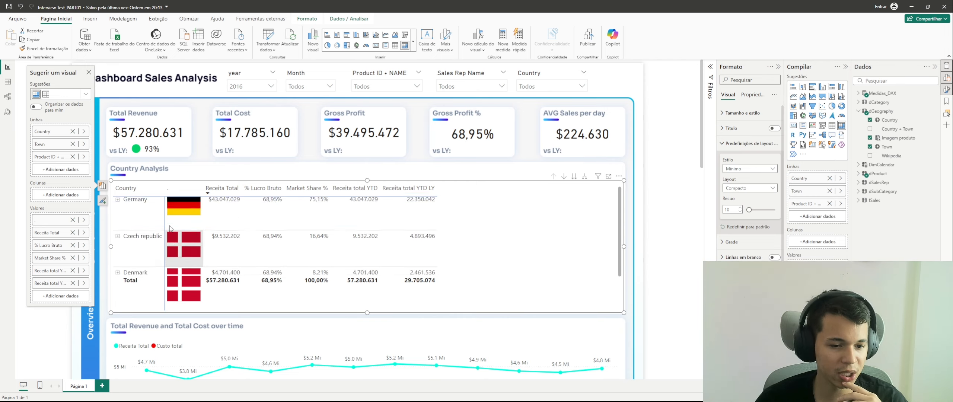
{"action": "scroll", "coordinate": [167, 244], "scroll_direction": "down", "scroll_amount": 1}
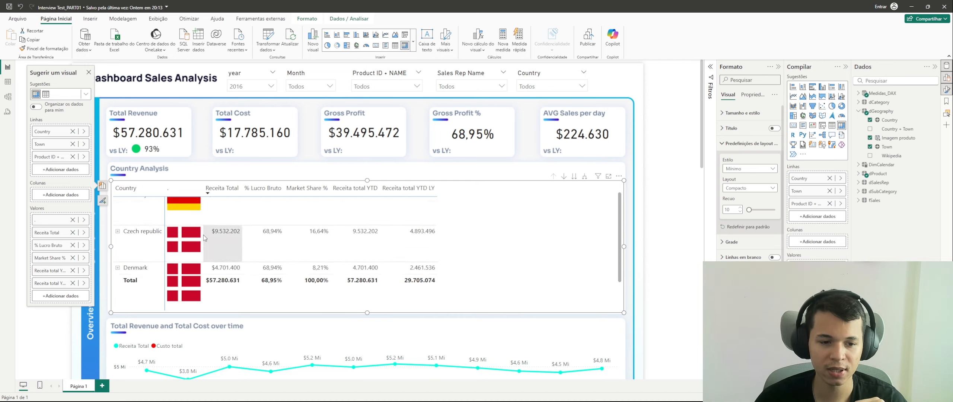
{"action": "scroll", "coordinate": [182, 231], "scroll_direction": "up", "scroll_amount": 1}
{"action": "scroll", "coordinate": [182, 229], "scroll_direction": "down", "scroll_amount": 1}
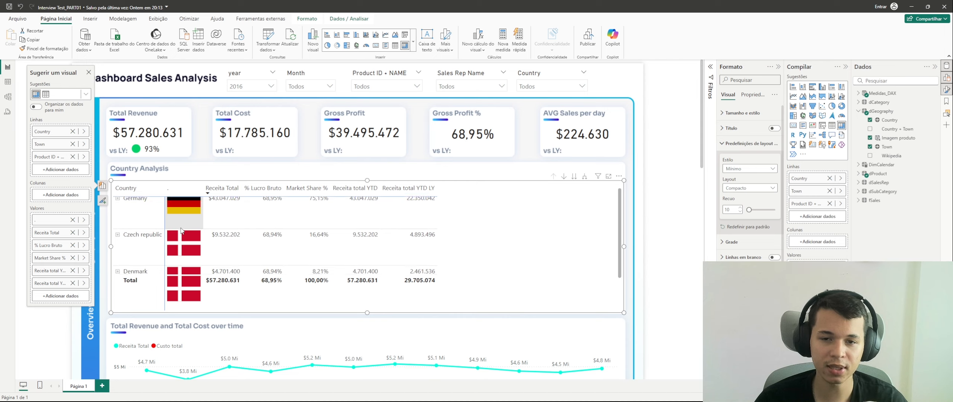
{"action": "scroll", "coordinate": [180, 224], "scroll_direction": "up", "scroll_amount": 1}
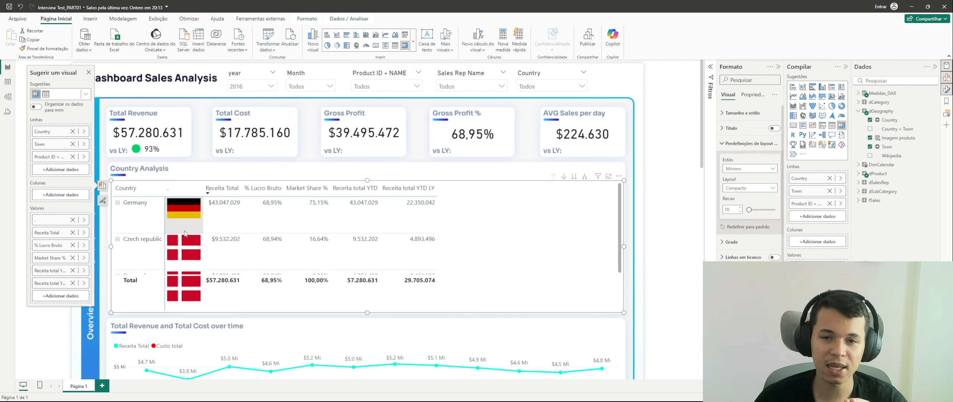
{"action": "left_click", "coordinate": [199, 158]}
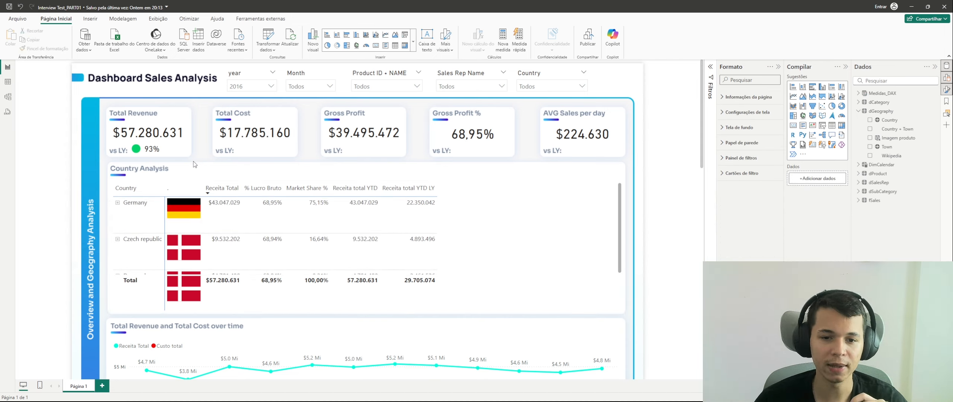